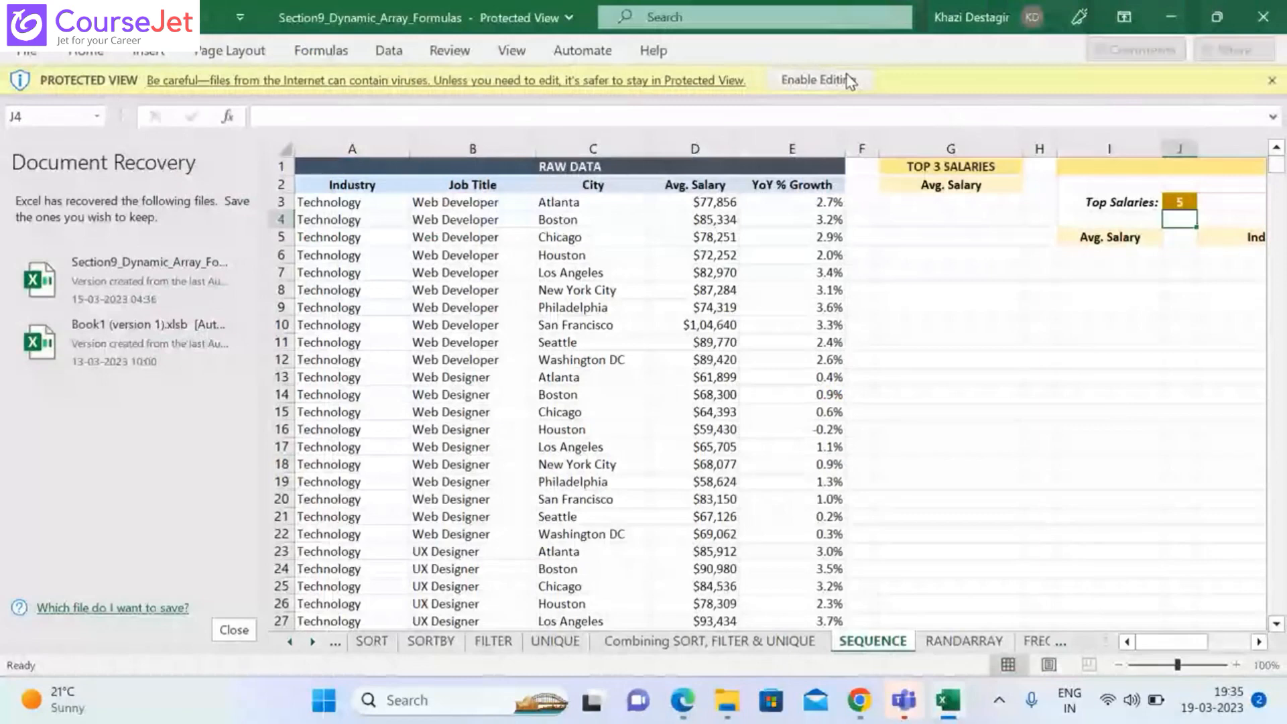
Enable editing of the protected workbook and enter =SEQUENCE(10) in cell K11 of the SEQUENCE sheet
click(848, 79)
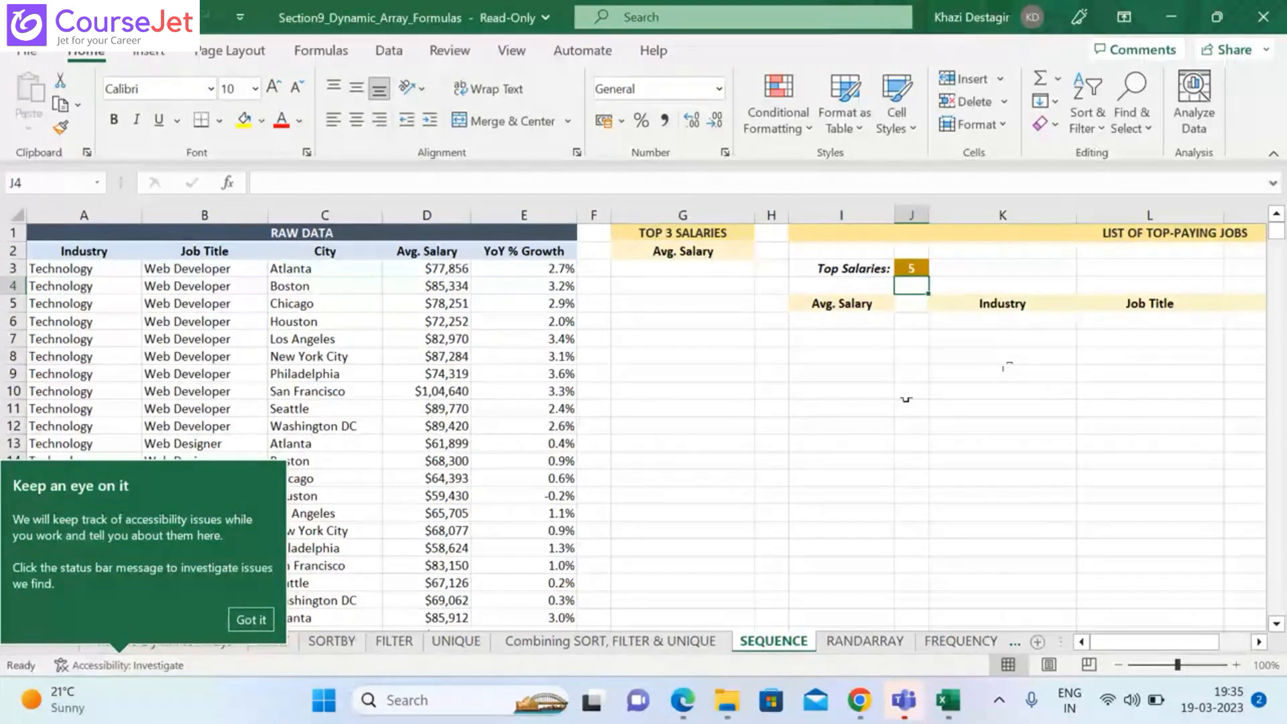
click(988, 415)
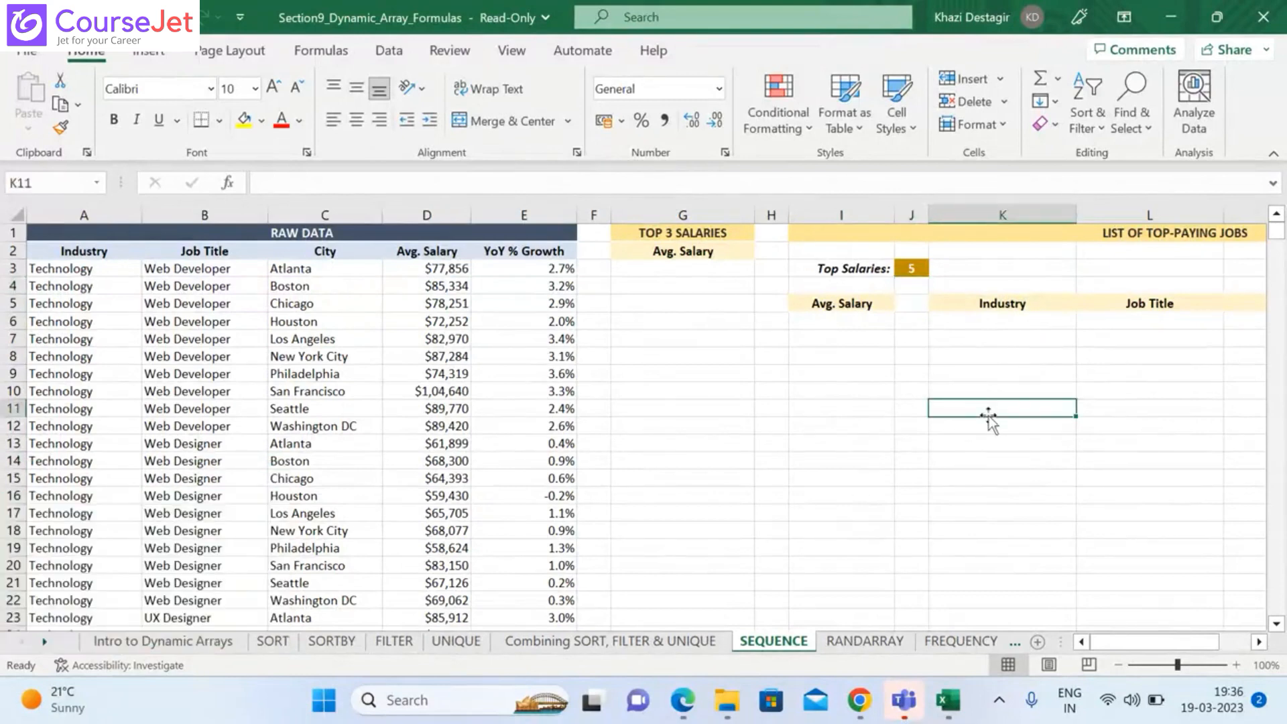
text(=seque)
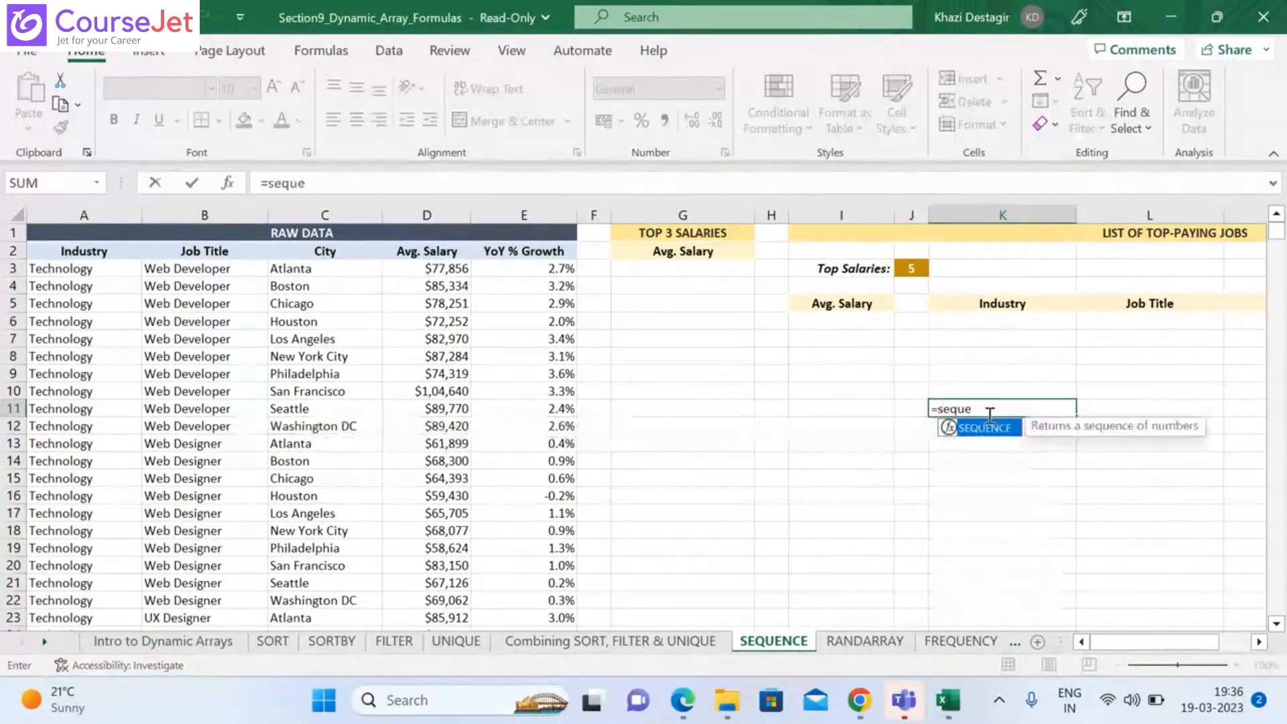
text(nce()
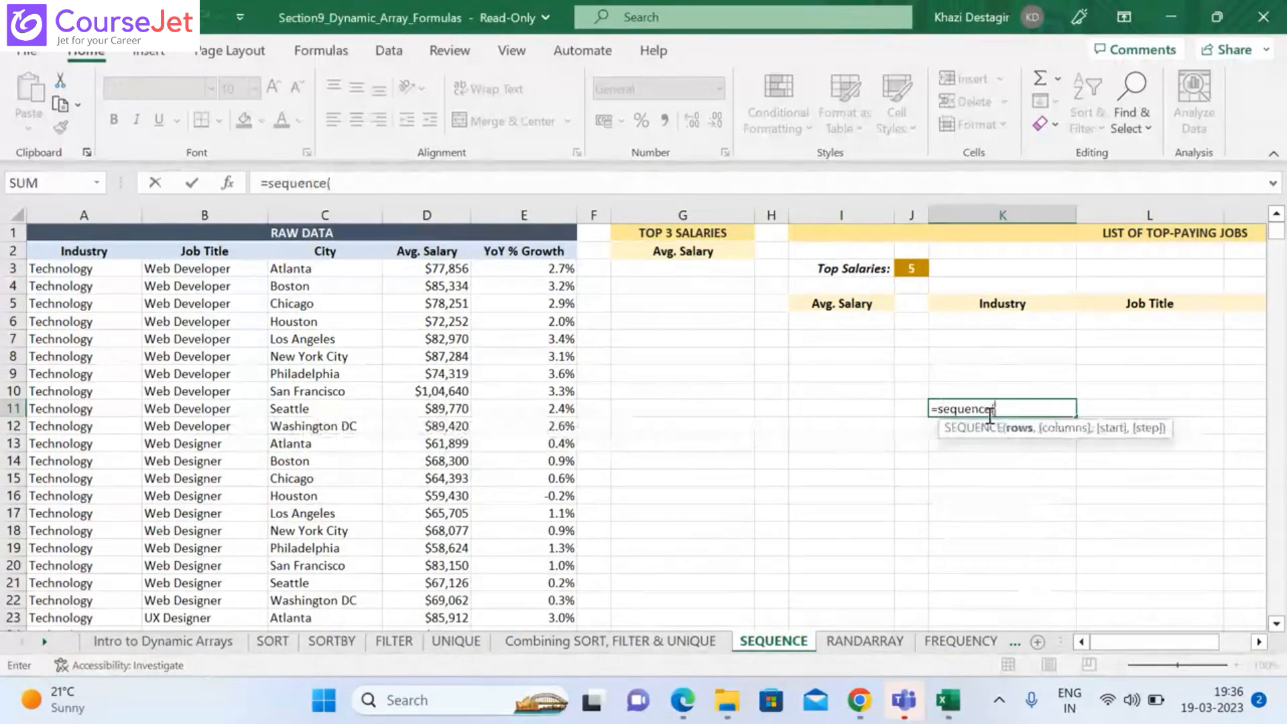
text(10))
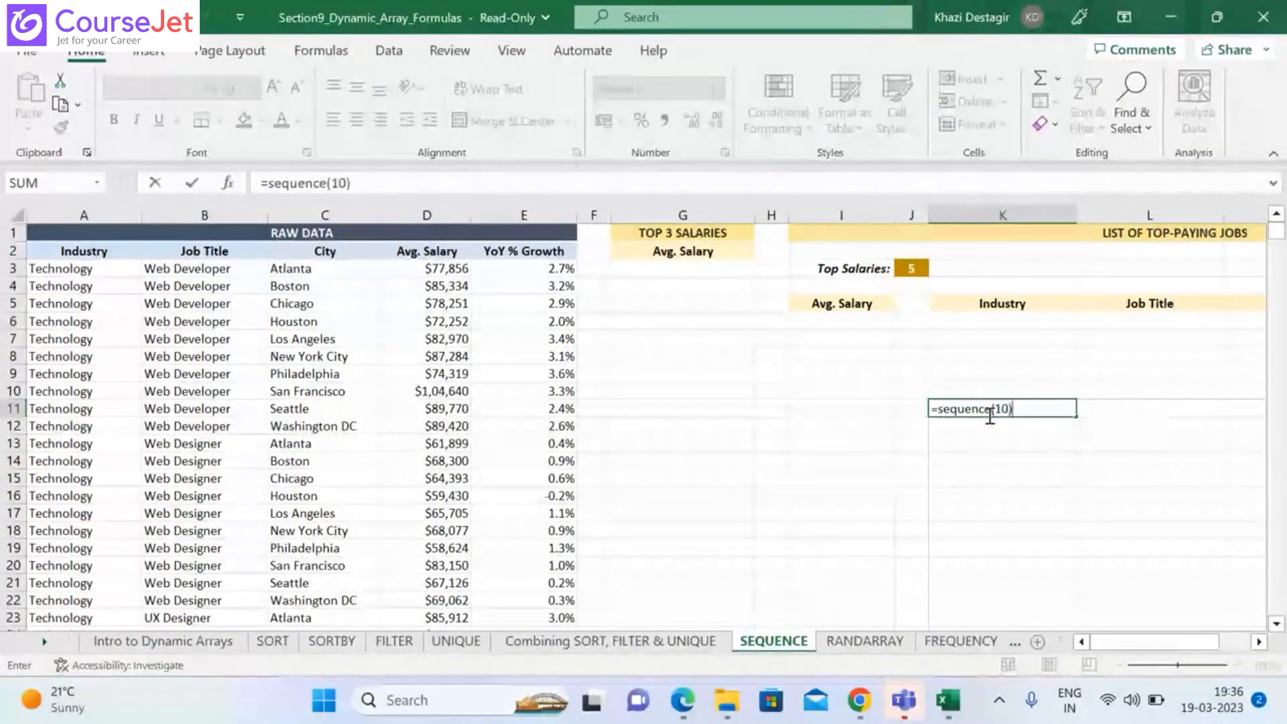
key(Return)
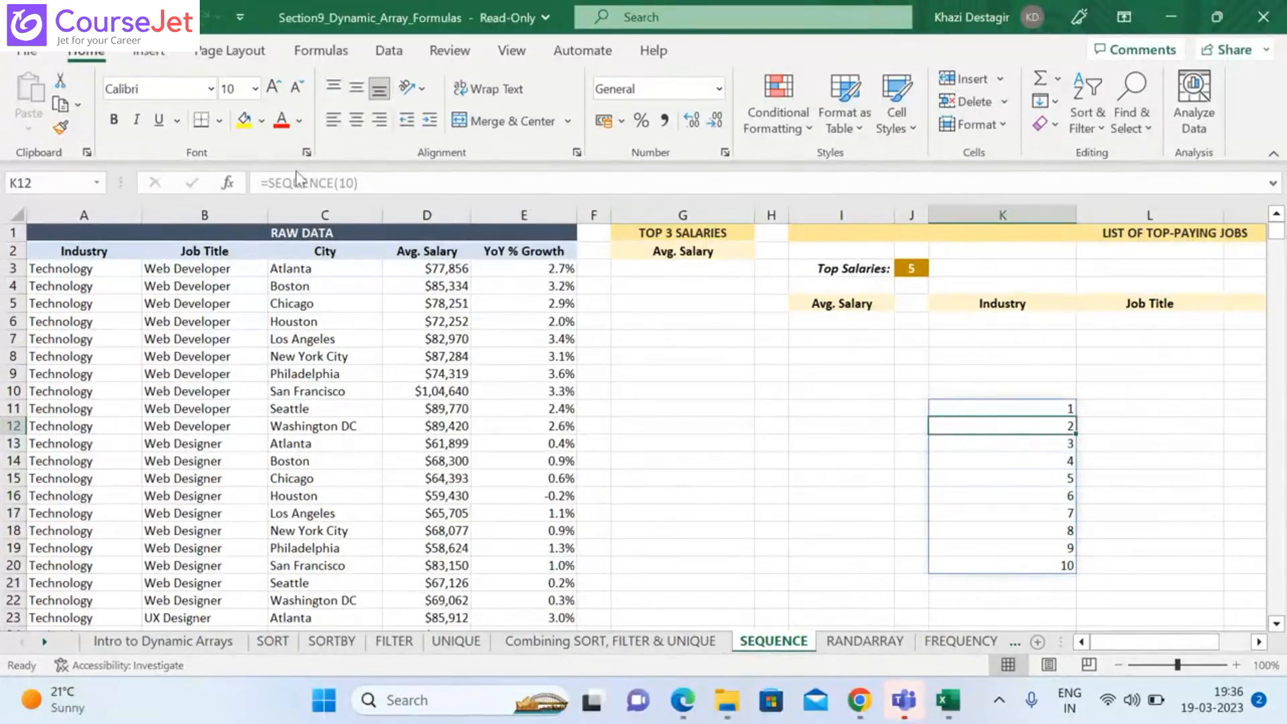
Extend the SEQUENCE formula in K11 with a columns argument of 3, making it =SEQUENCE(10,3)
click(1050, 411)
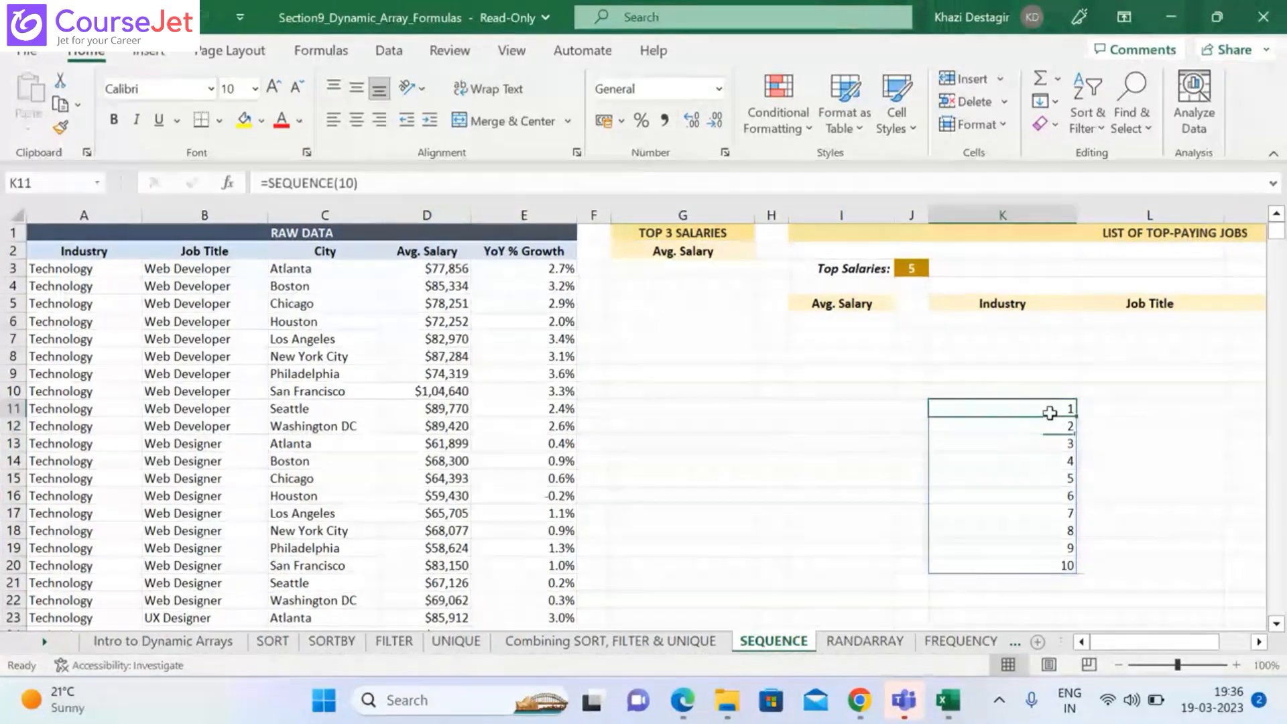
click(355, 182)
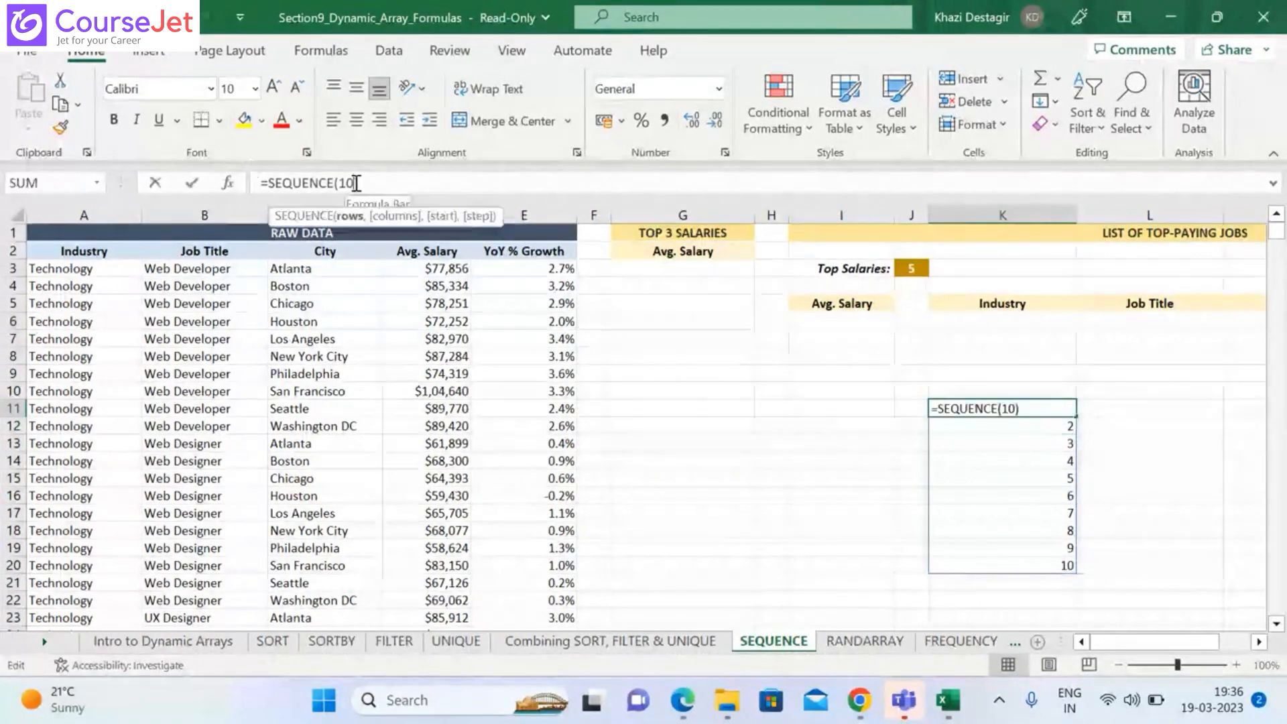
text(,3)
key(Return)
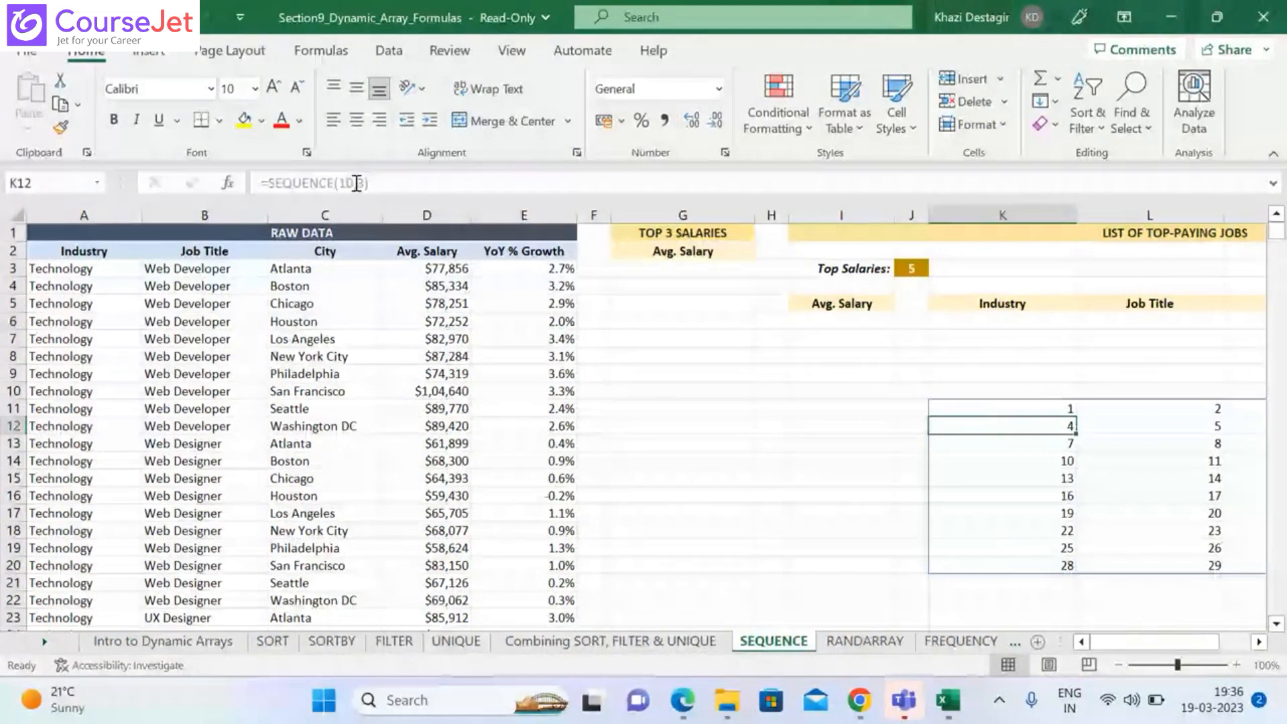
Add a start value of 5 and a step of 20 to the formula in K11, making it =SEQUENCE(10,3,5,20)
click(1259, 641)
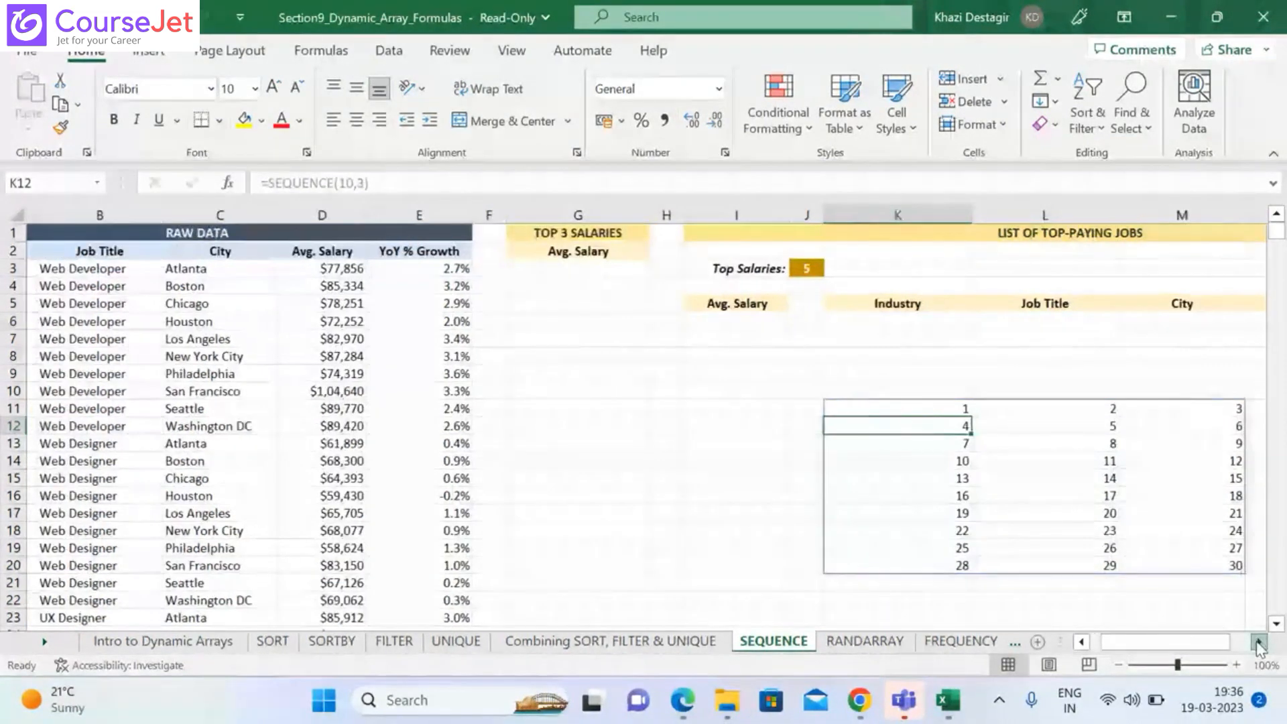
click(1259, 643)
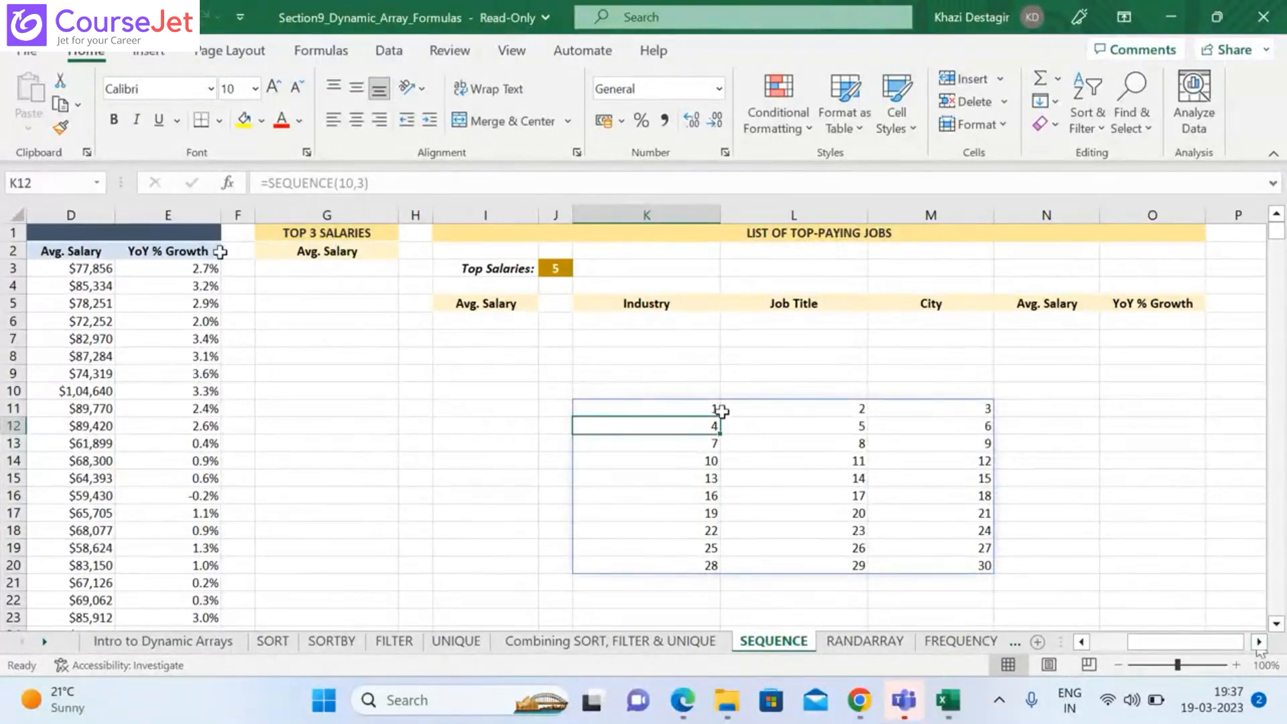
click(628, 404)
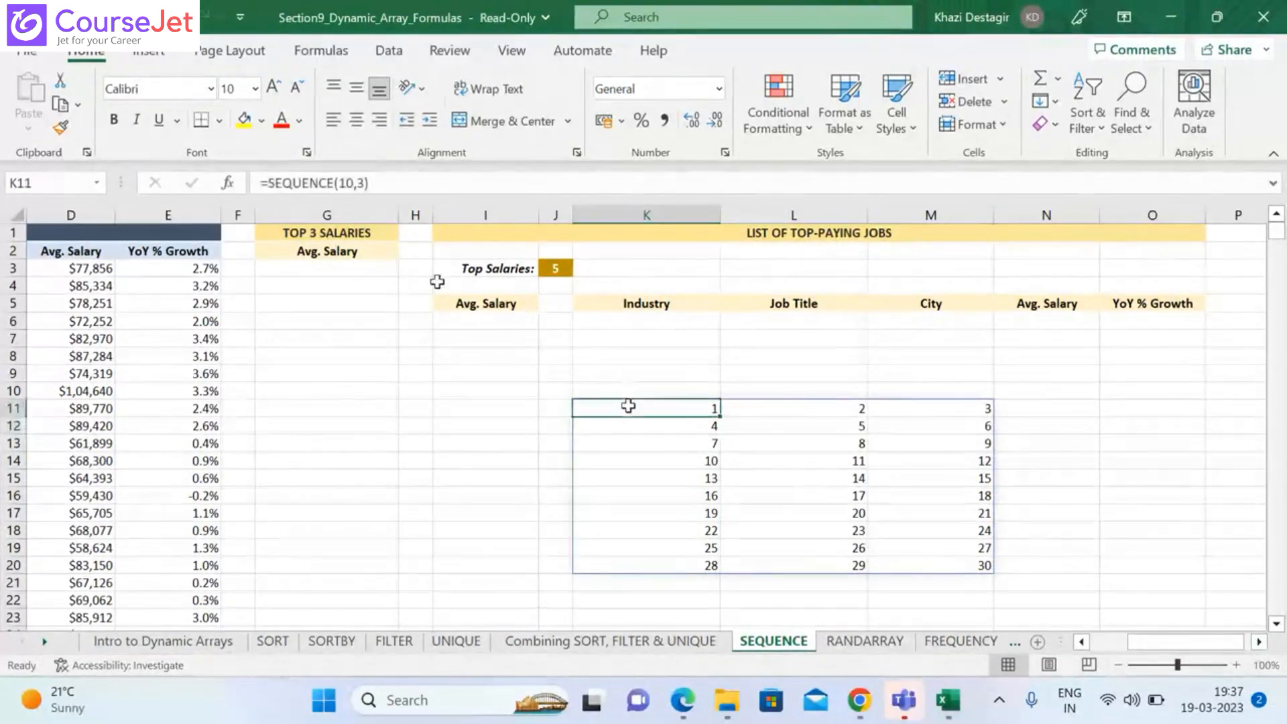
click(363, 183)
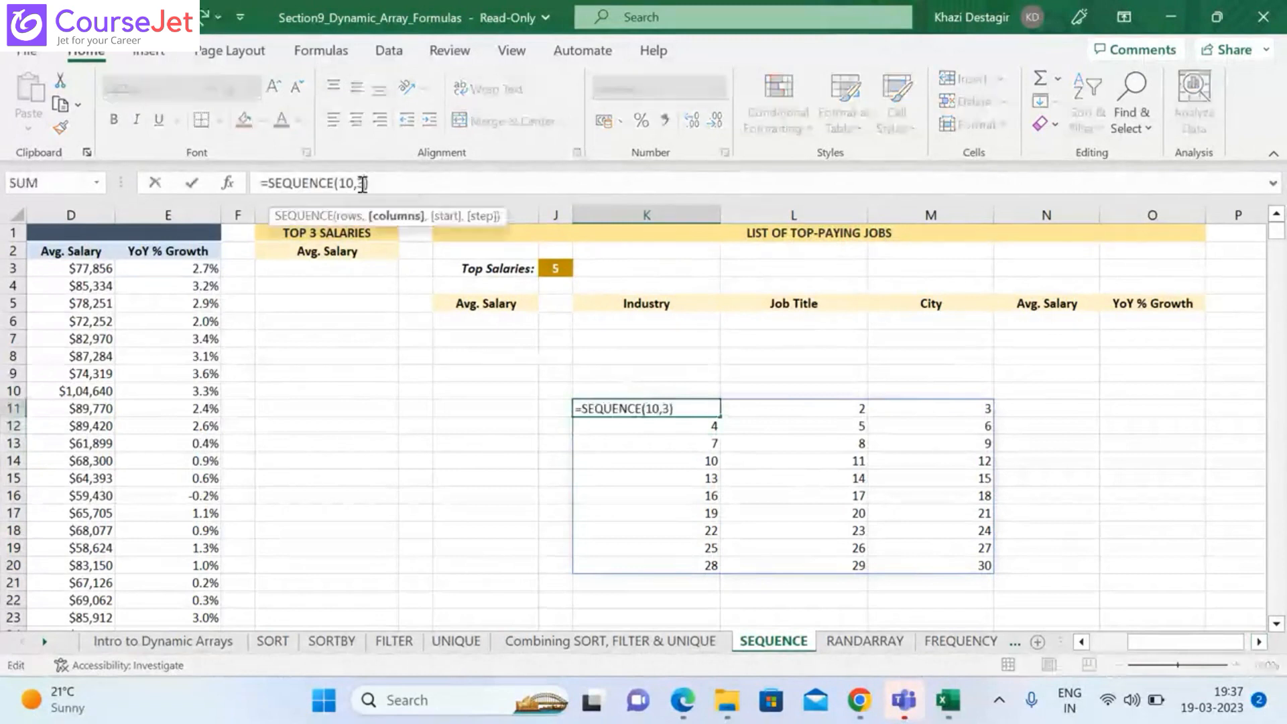
text(,5)
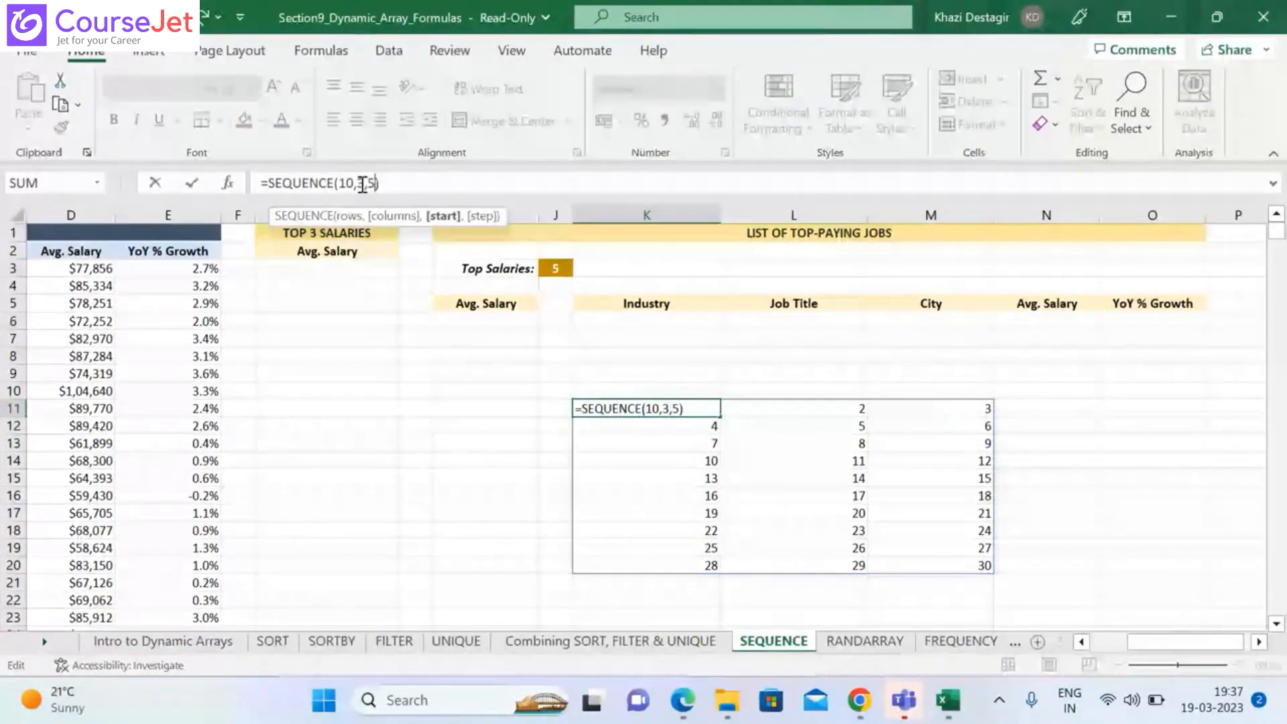
key(BackSpace)
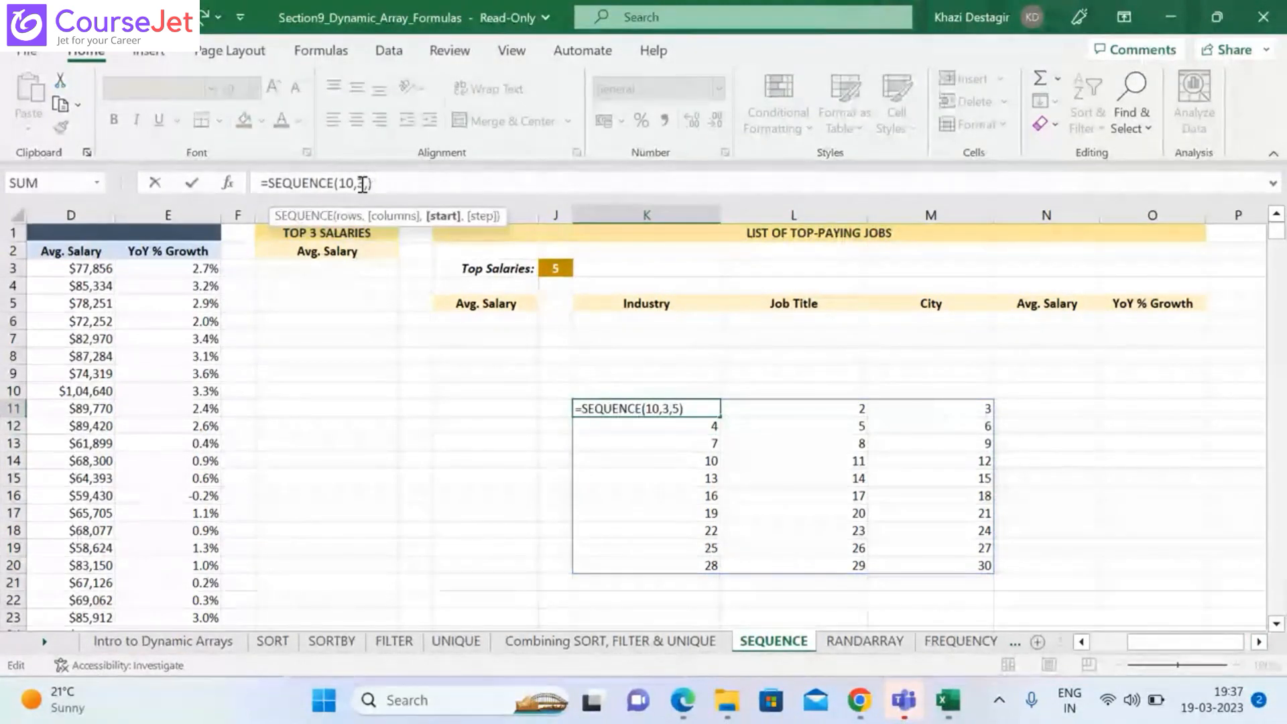
text(5)
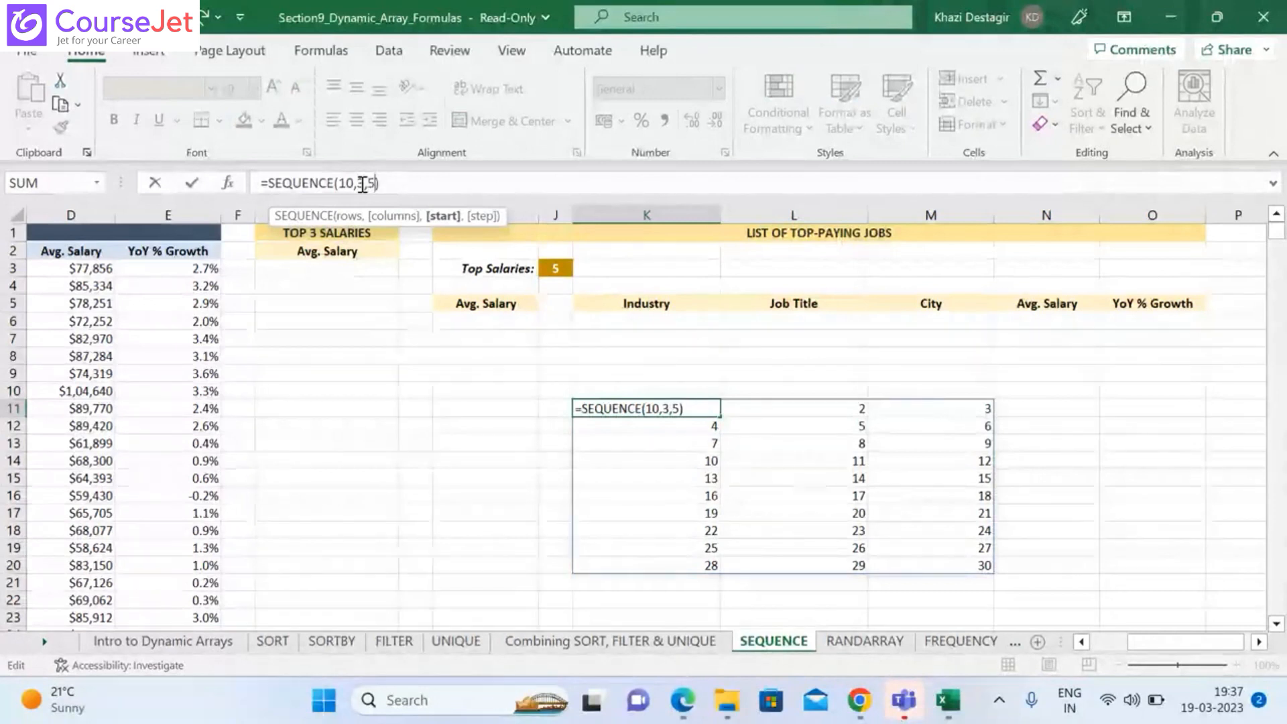
key(BackSpace)
key(BackSpace)
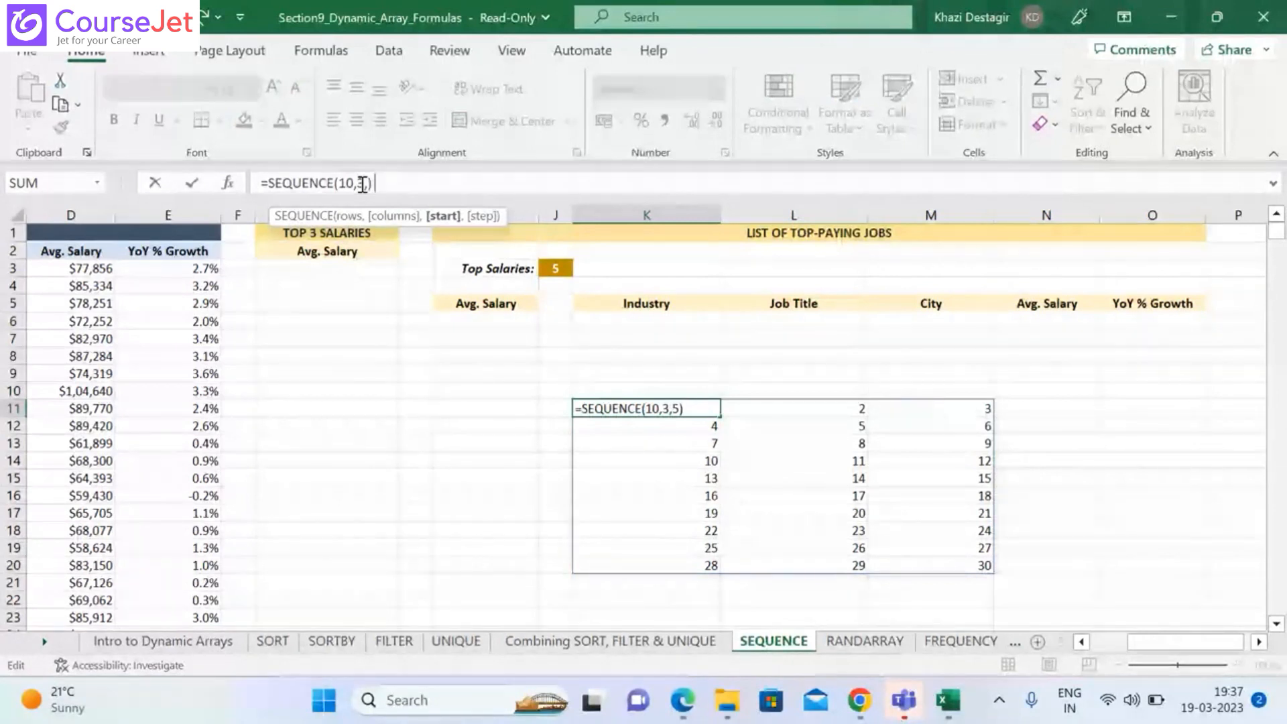
text(,5,)
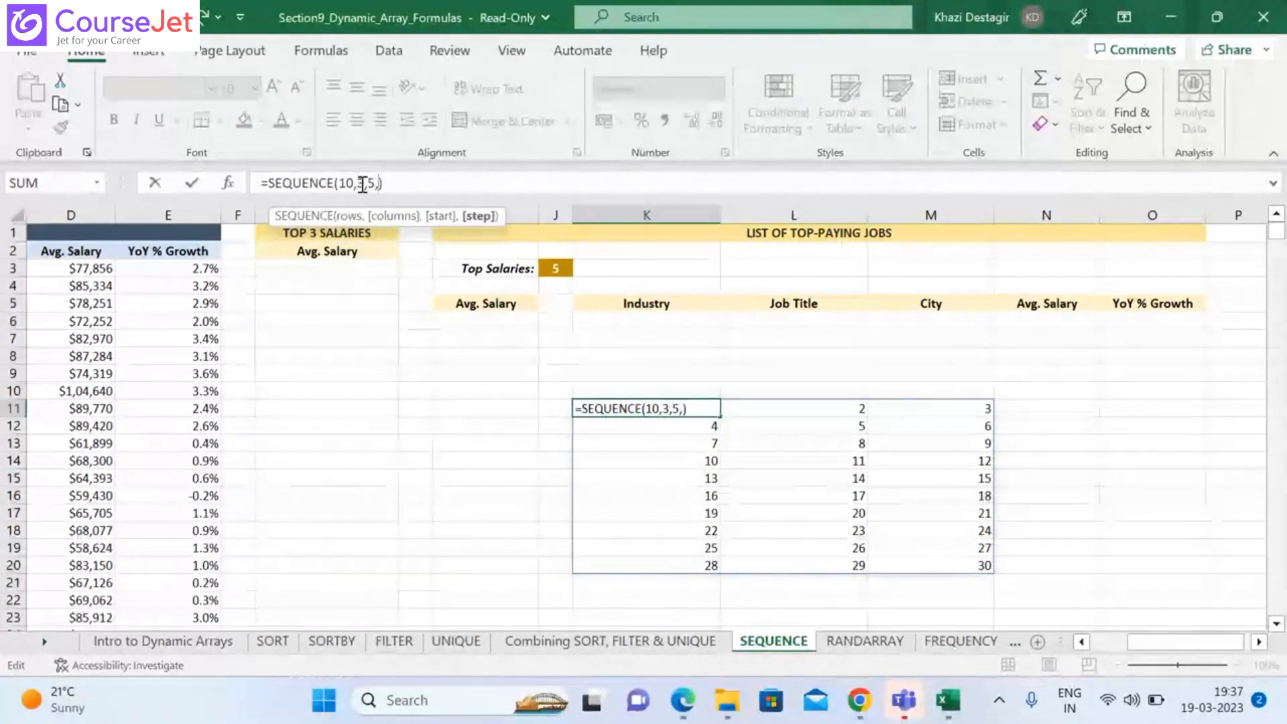
text(20)
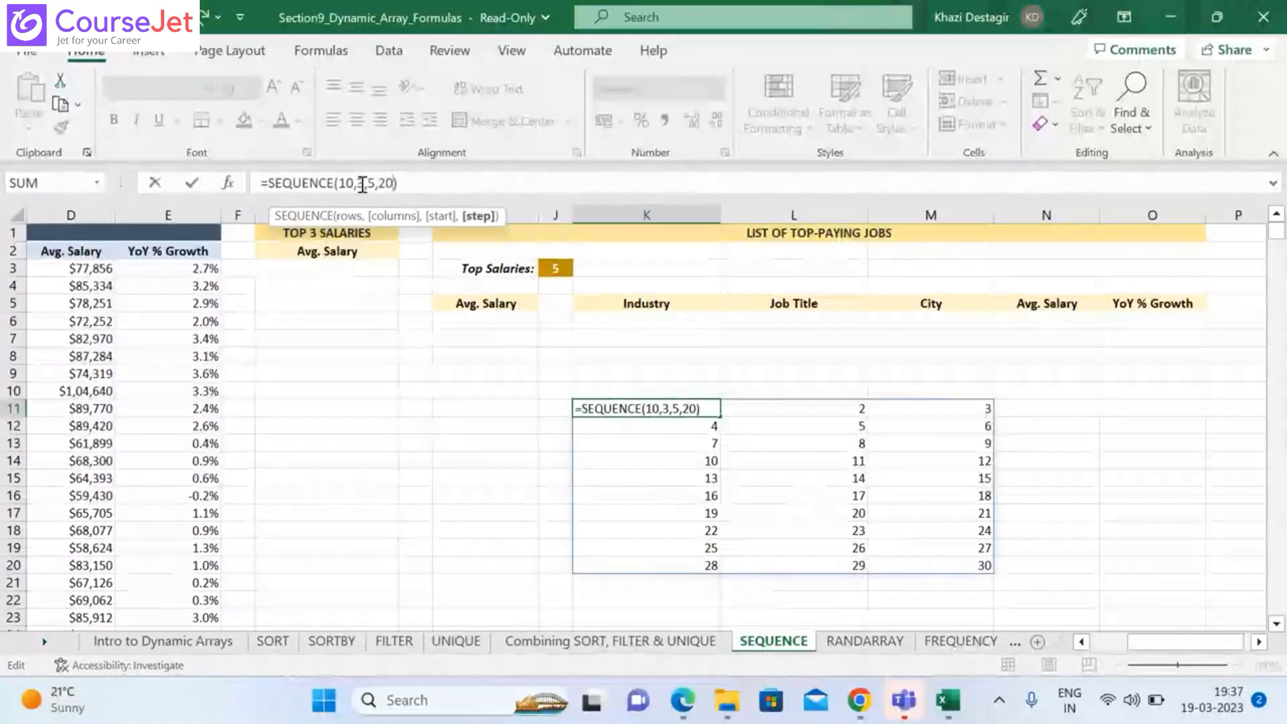
key(Return)
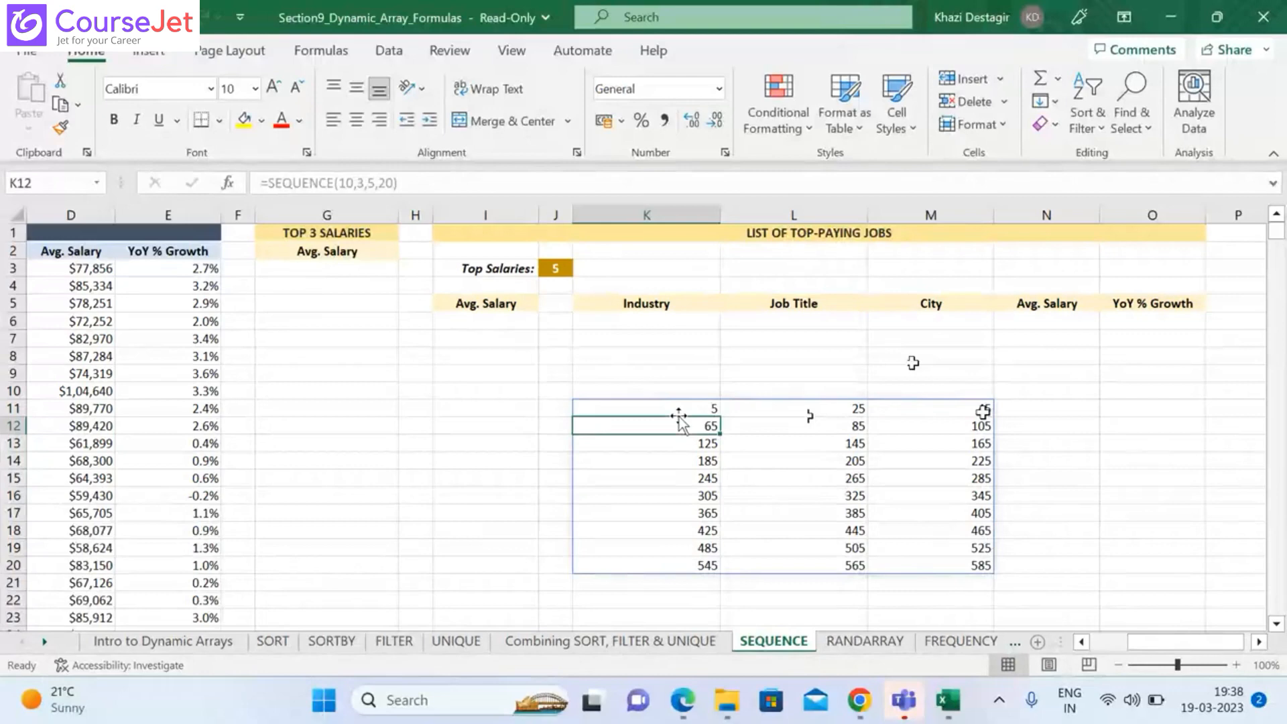
Enter =LARGE(D3:D842,1) in cell G3 under Top 3 Salaries to return the highest average salary
scroll(679, 421, left, 3)
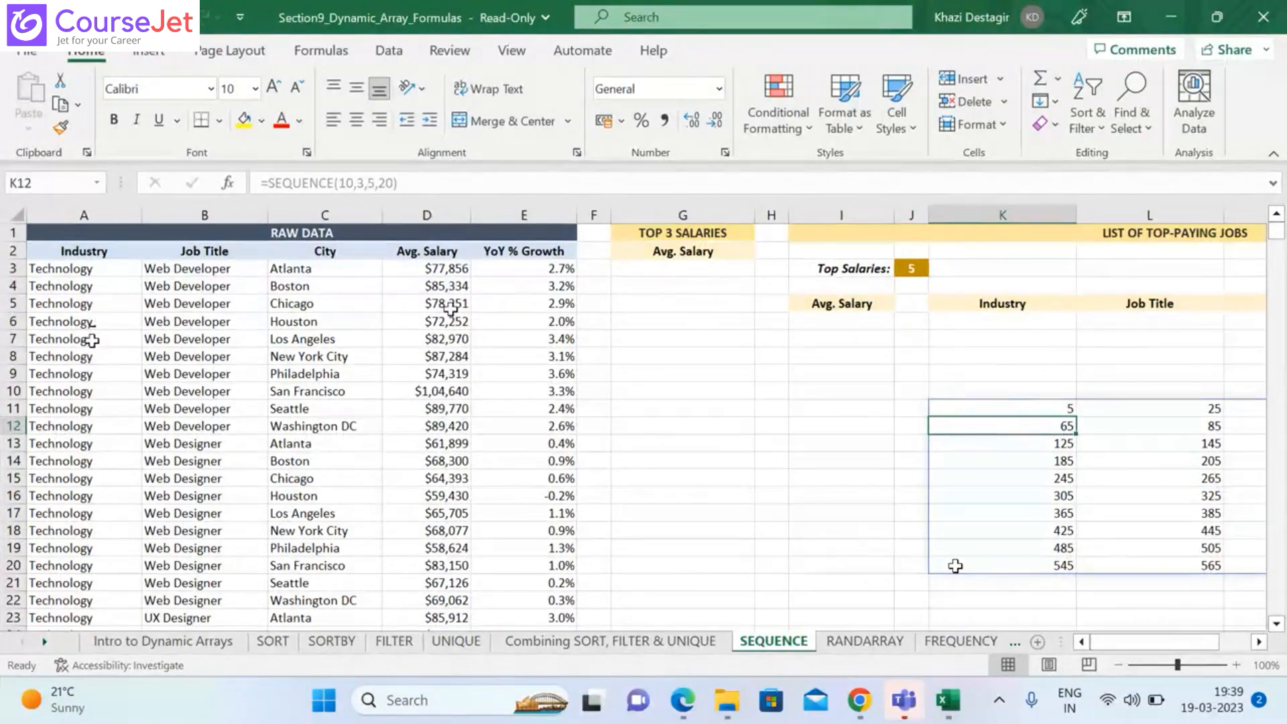
click(683, 269)
text(=l)
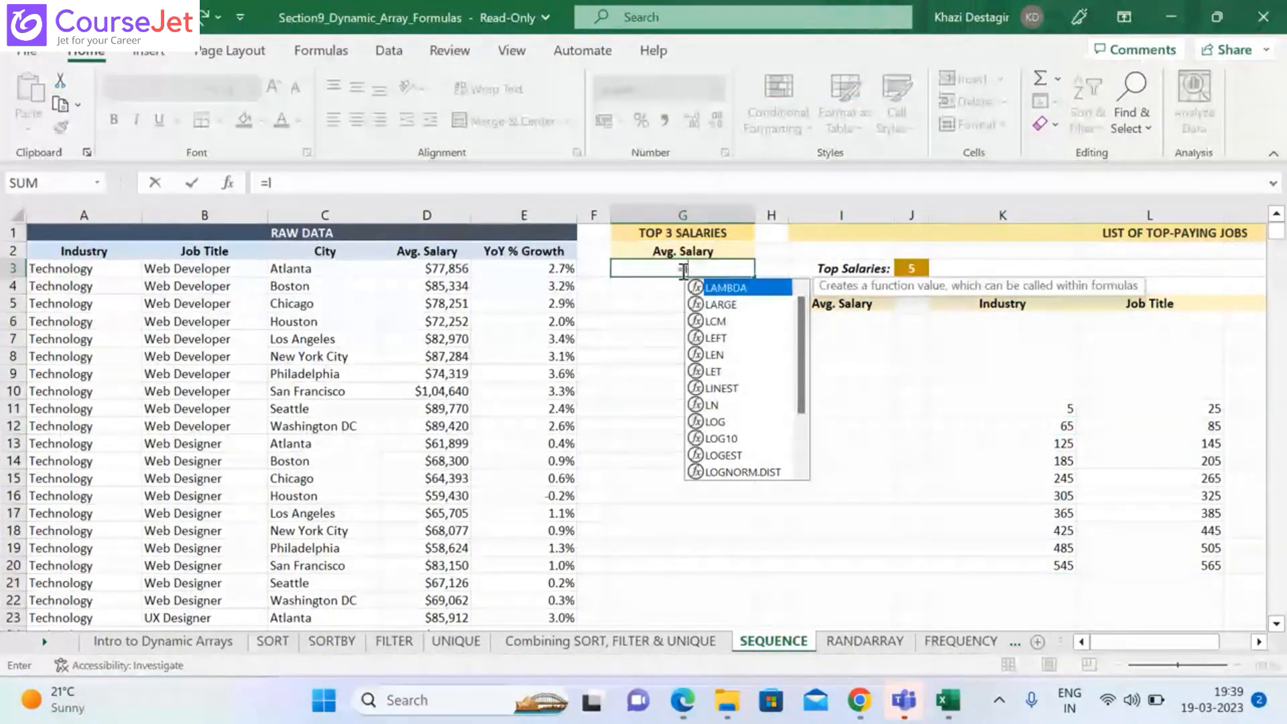
text(arg)
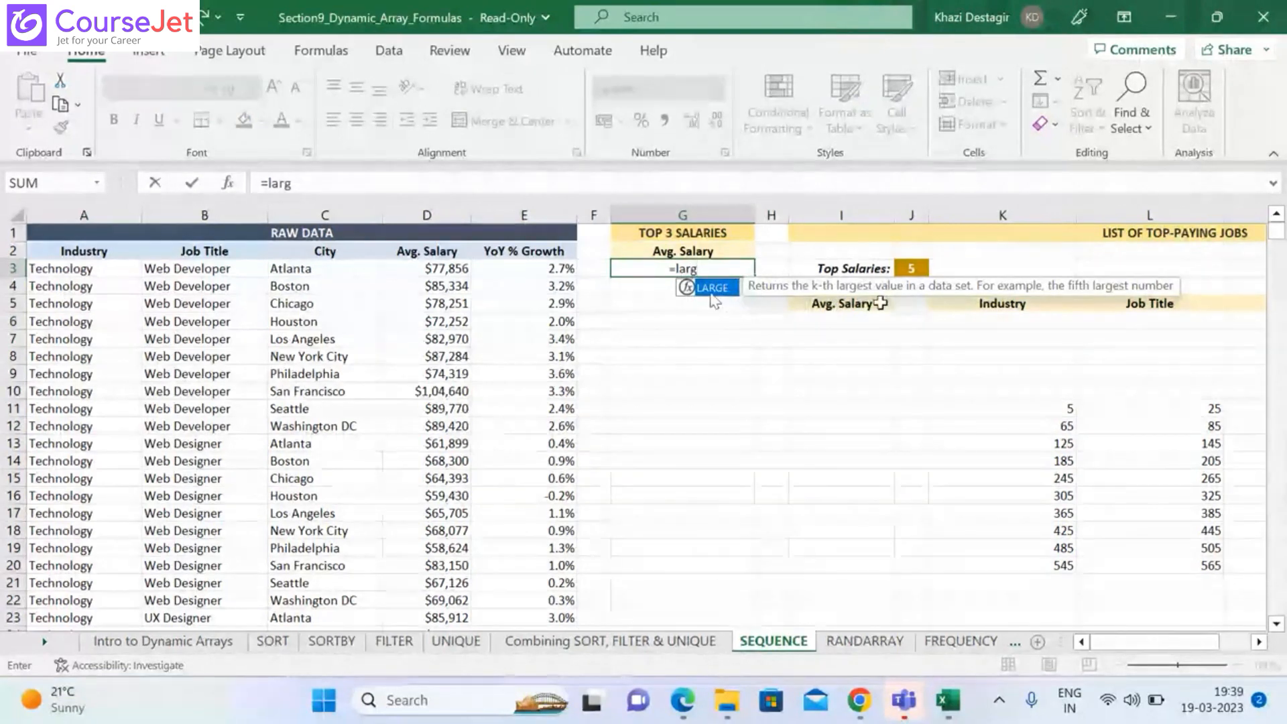
double_click(712, 291)
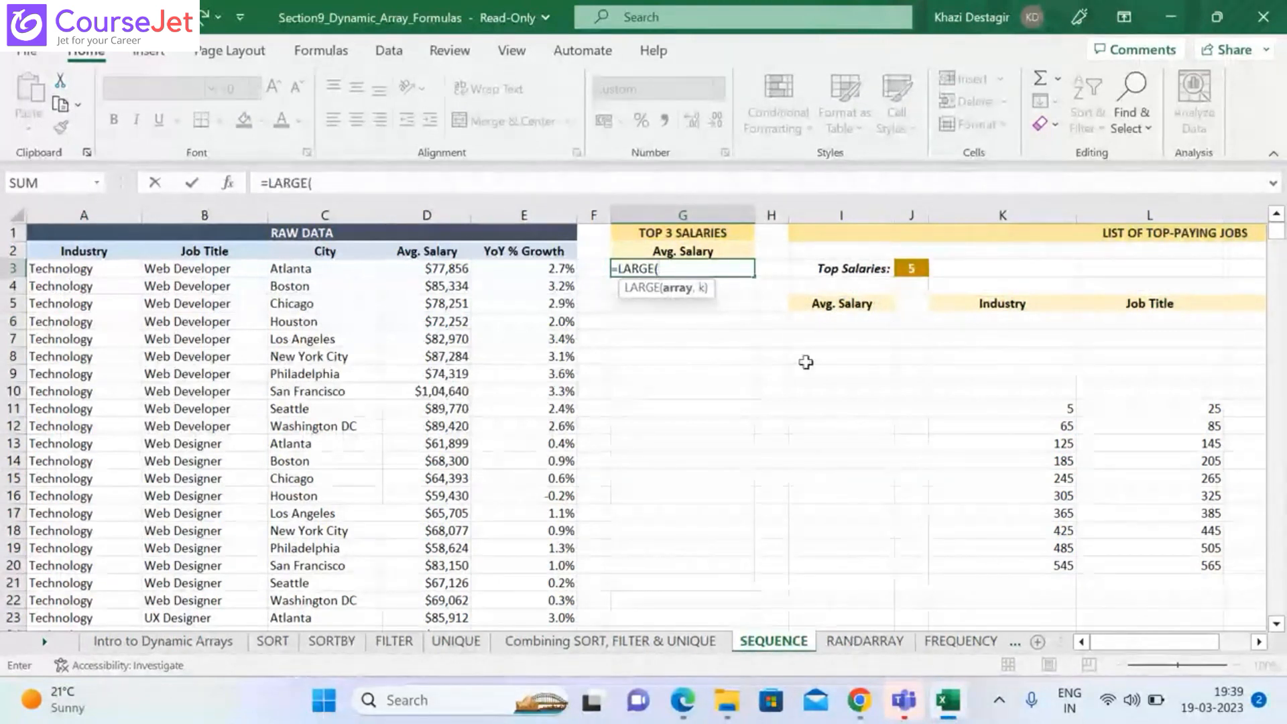
click(436, 266)
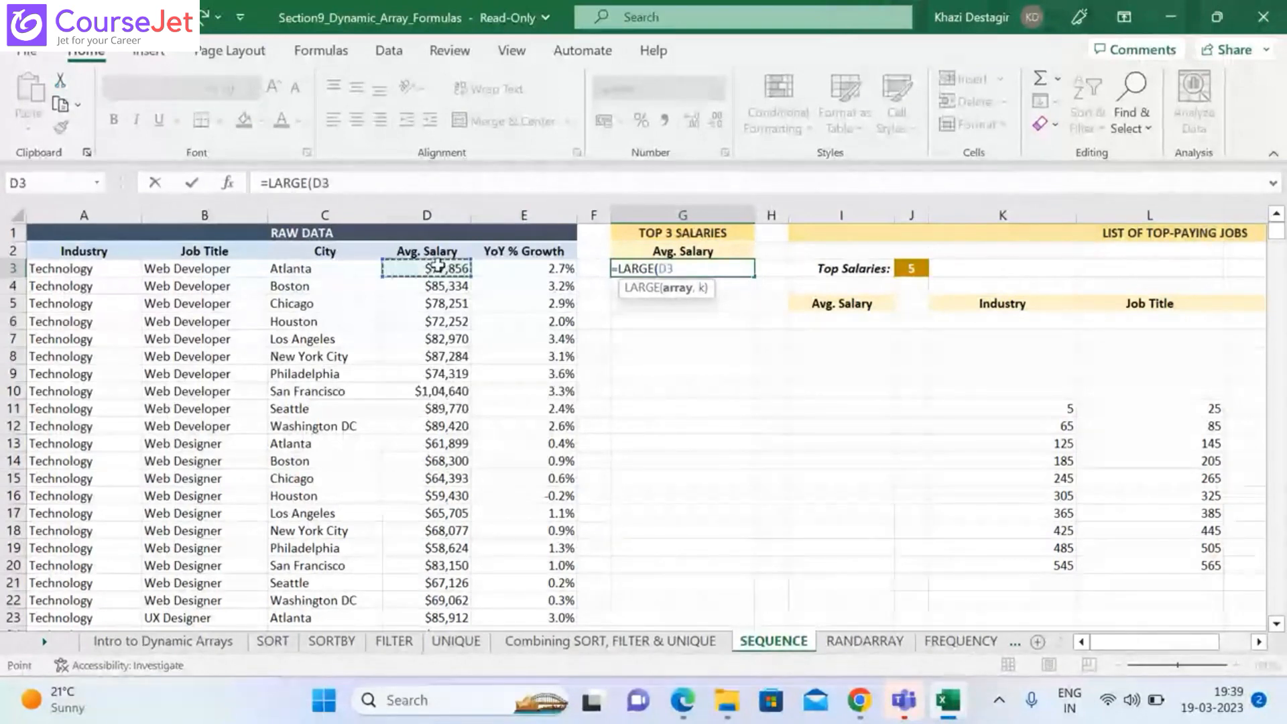
key(ctrl+shift+Down)
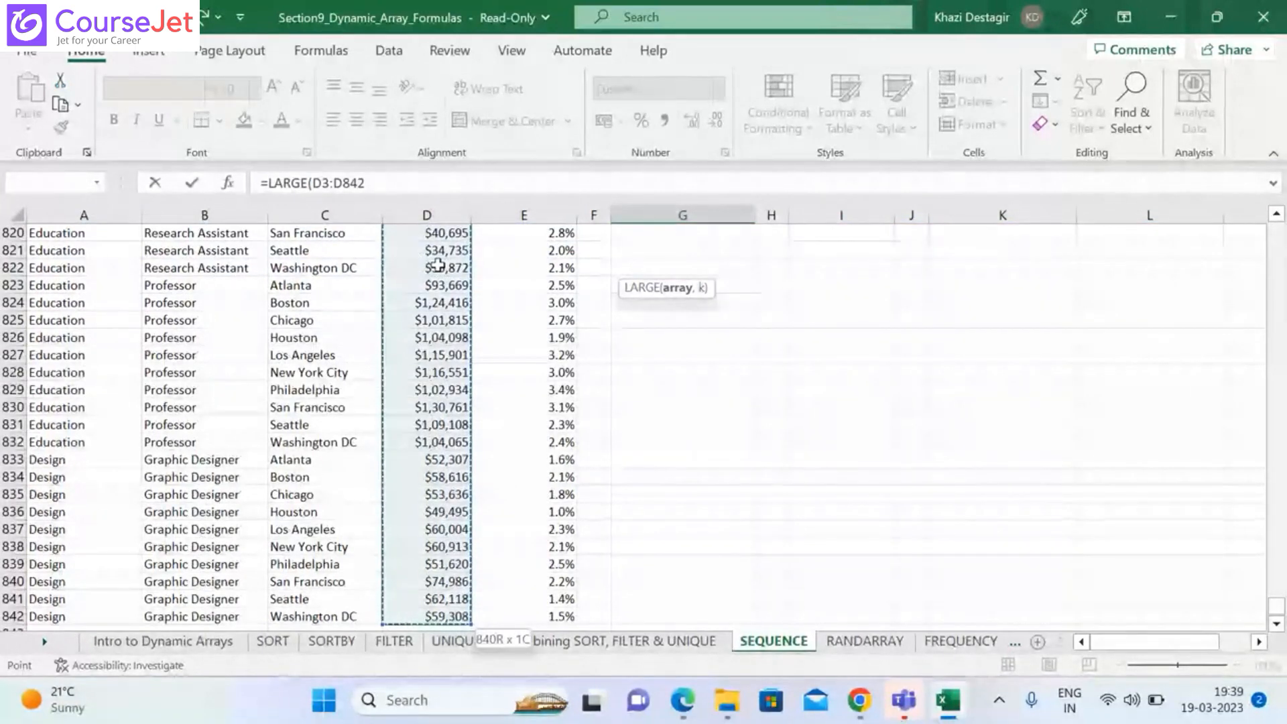
text())
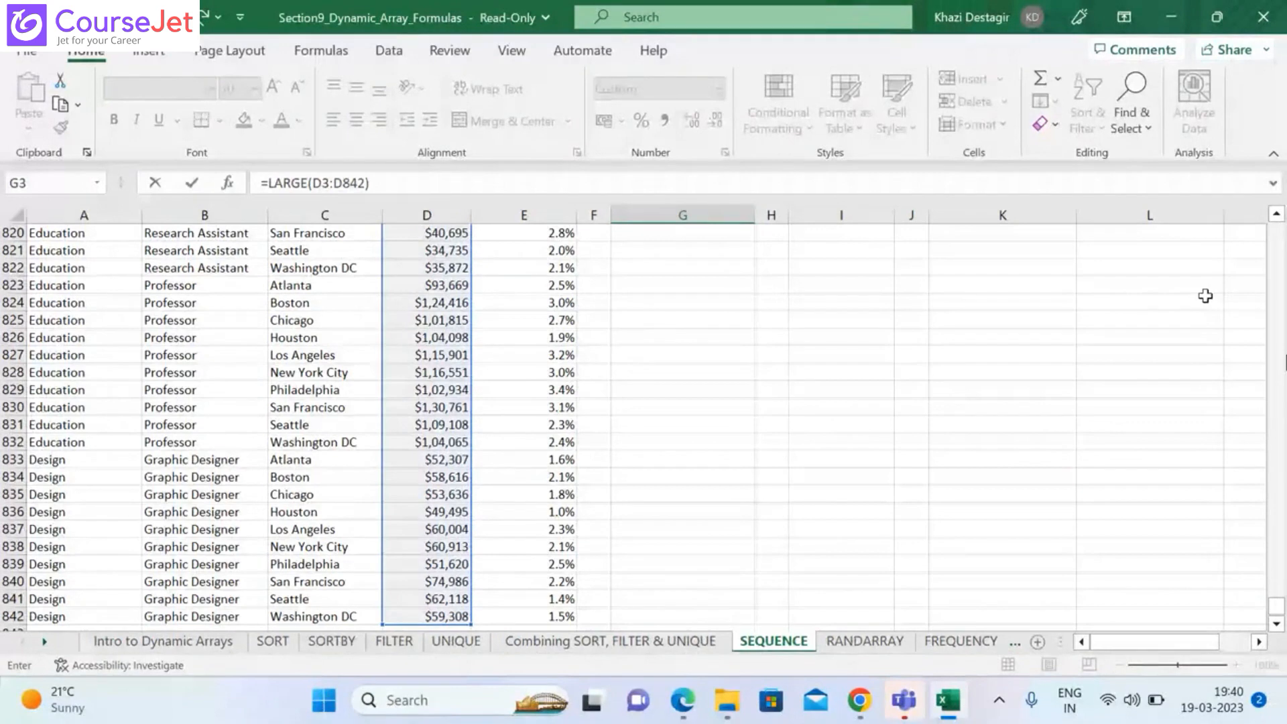
drag(1275, 606, 1277, 228)
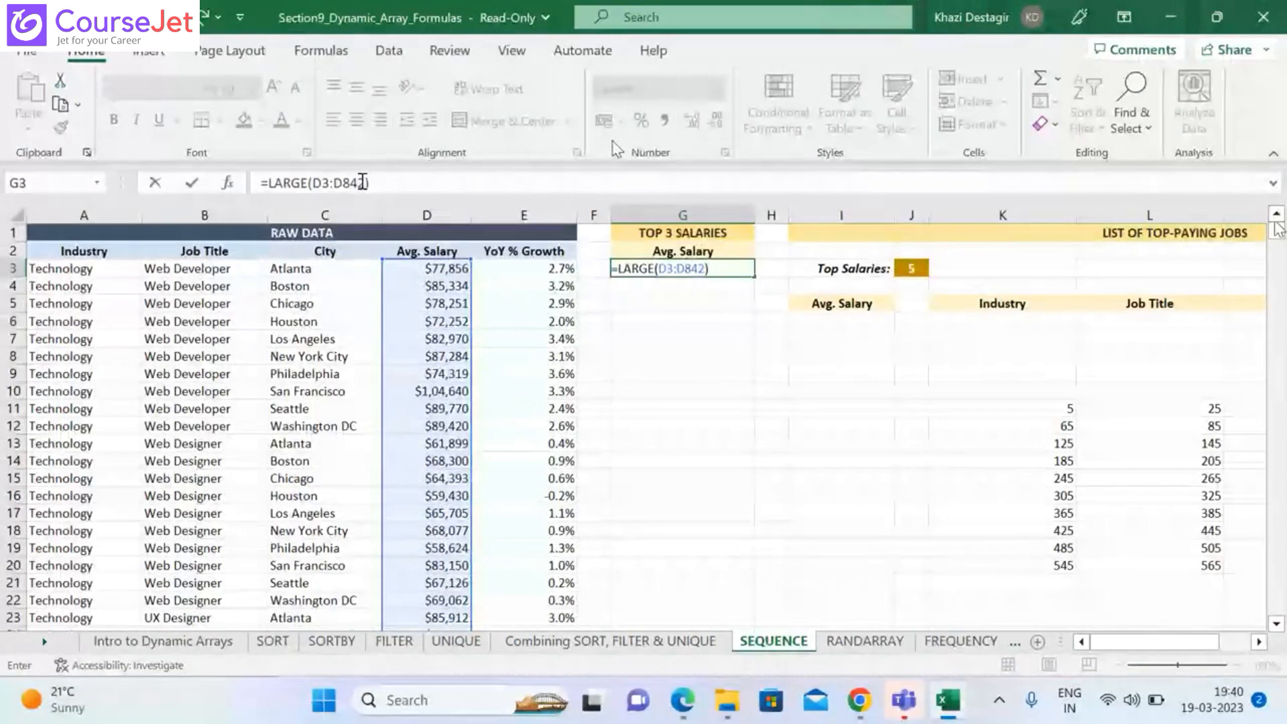
click(365, 183)
text(,1)
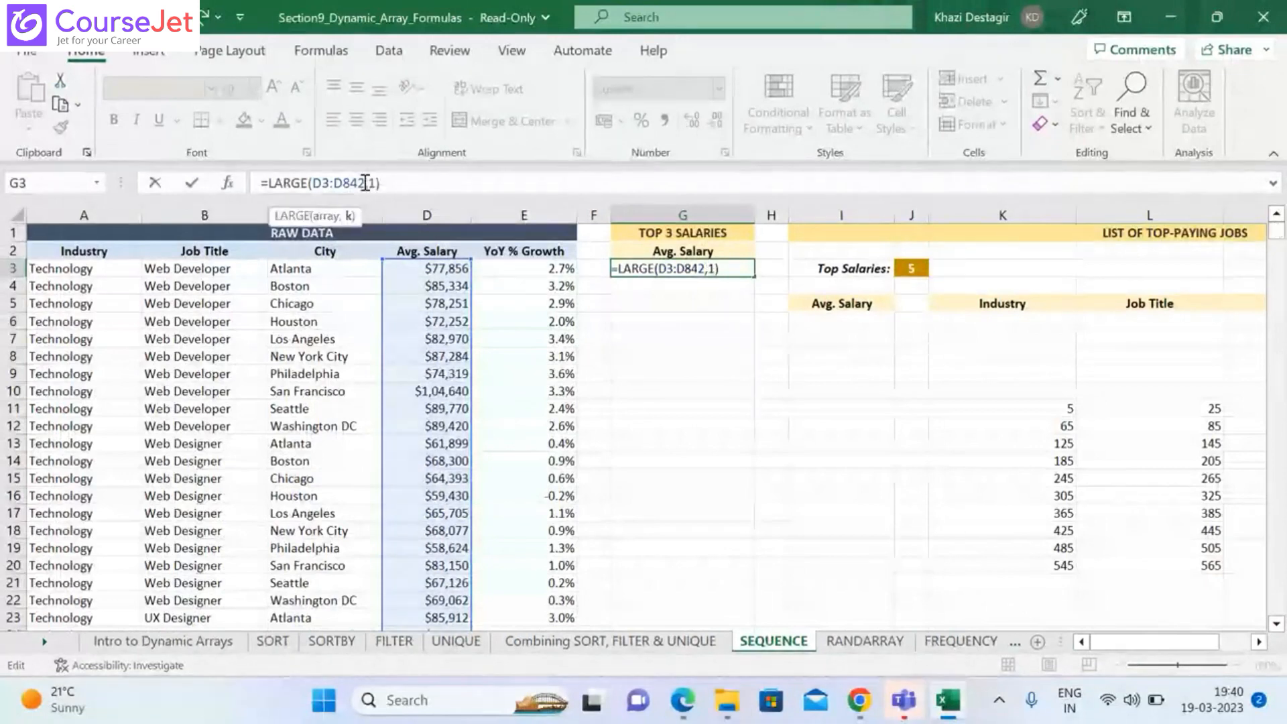
key(Return)
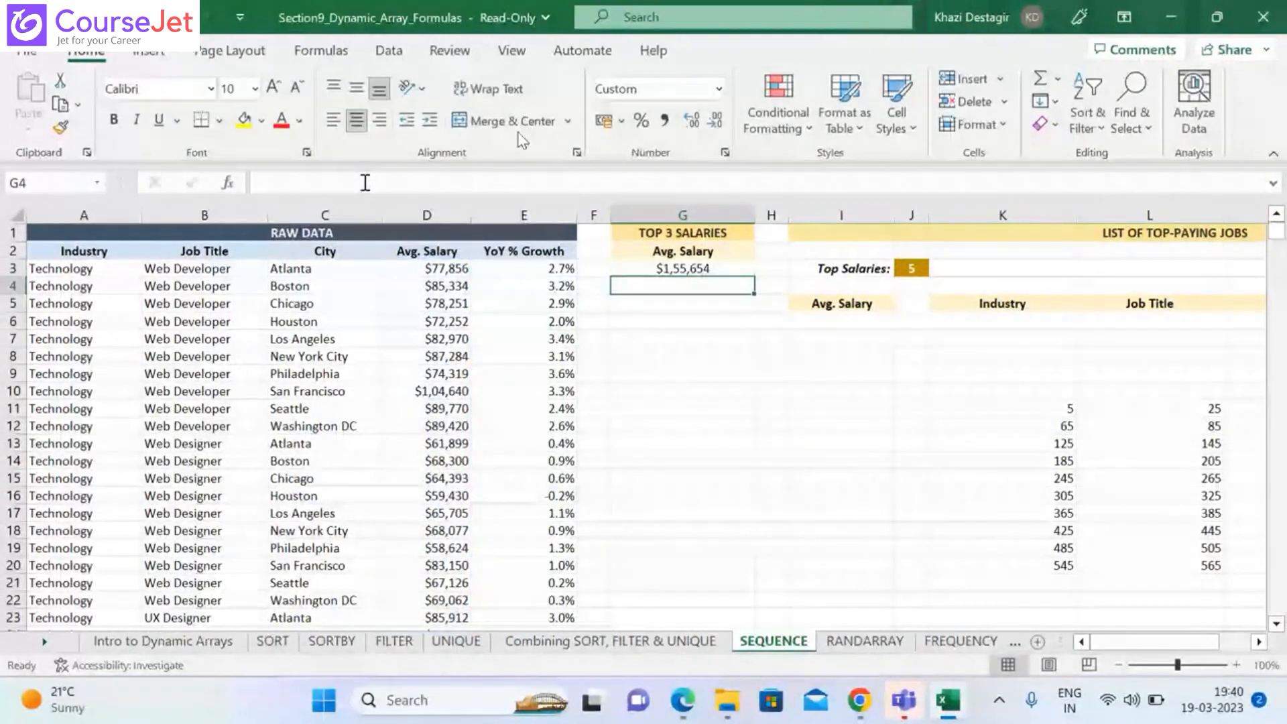
Copy the LARGE formula from cell G3 into cell G4 below it
click(665, 266)
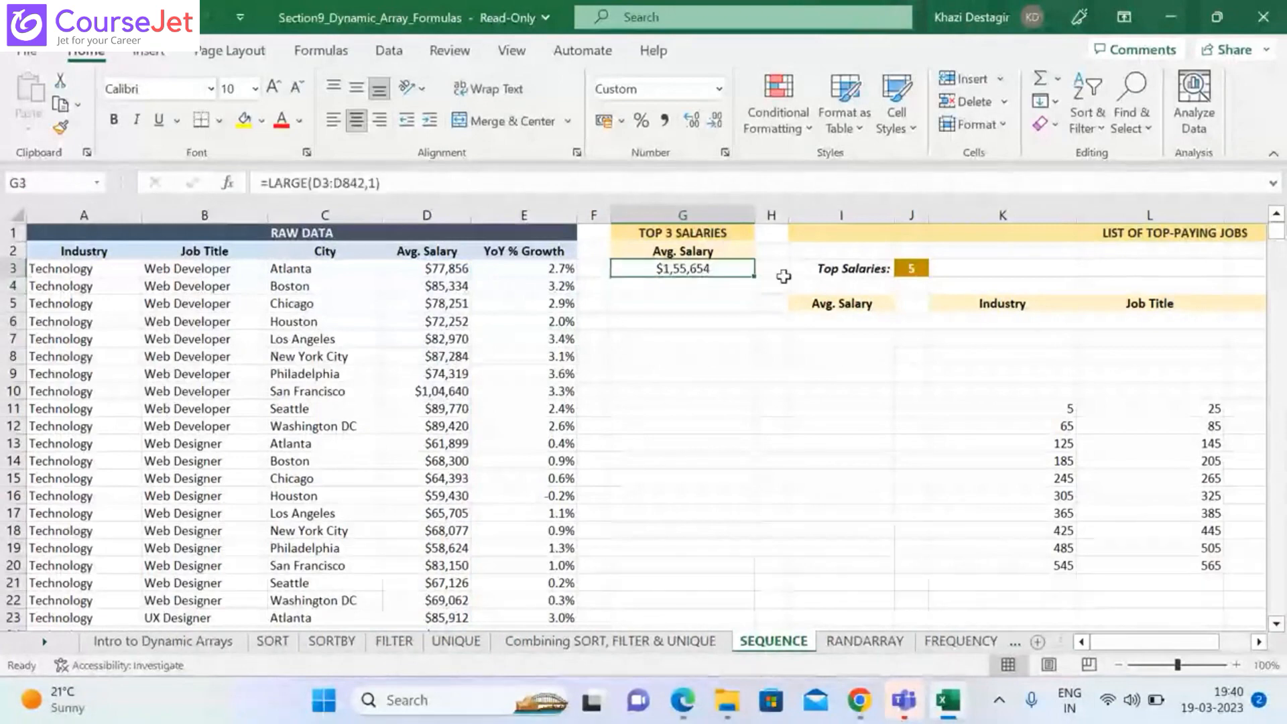
drag(752, 277, 758, 277)
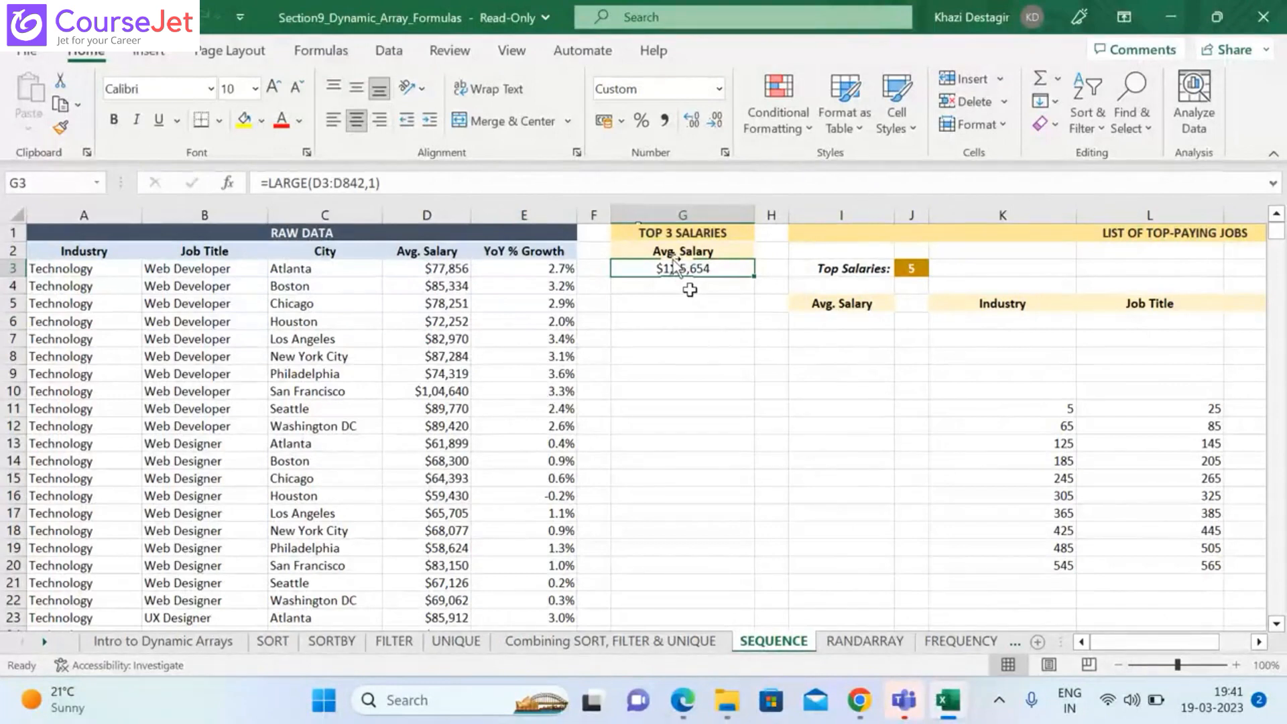
click(689, 290)
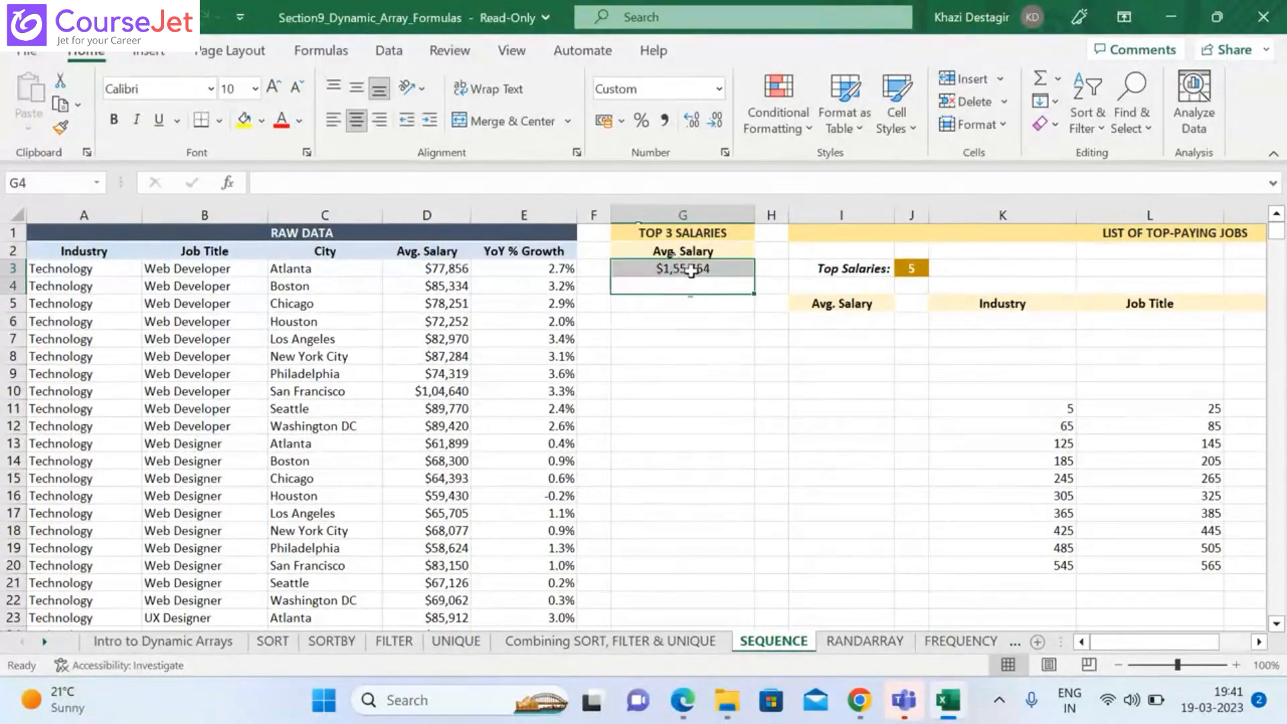
click(691, 270)
key(ctrl+c)
click(692, 288)
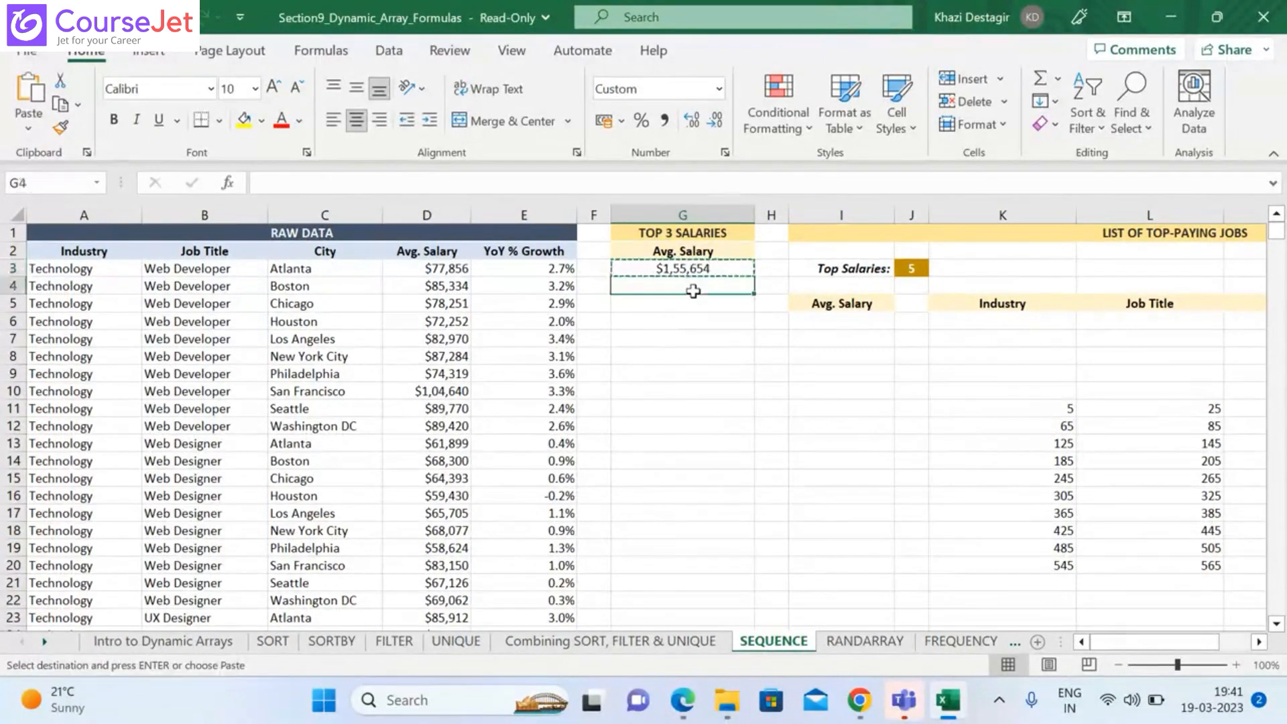
key(ctrl+v)
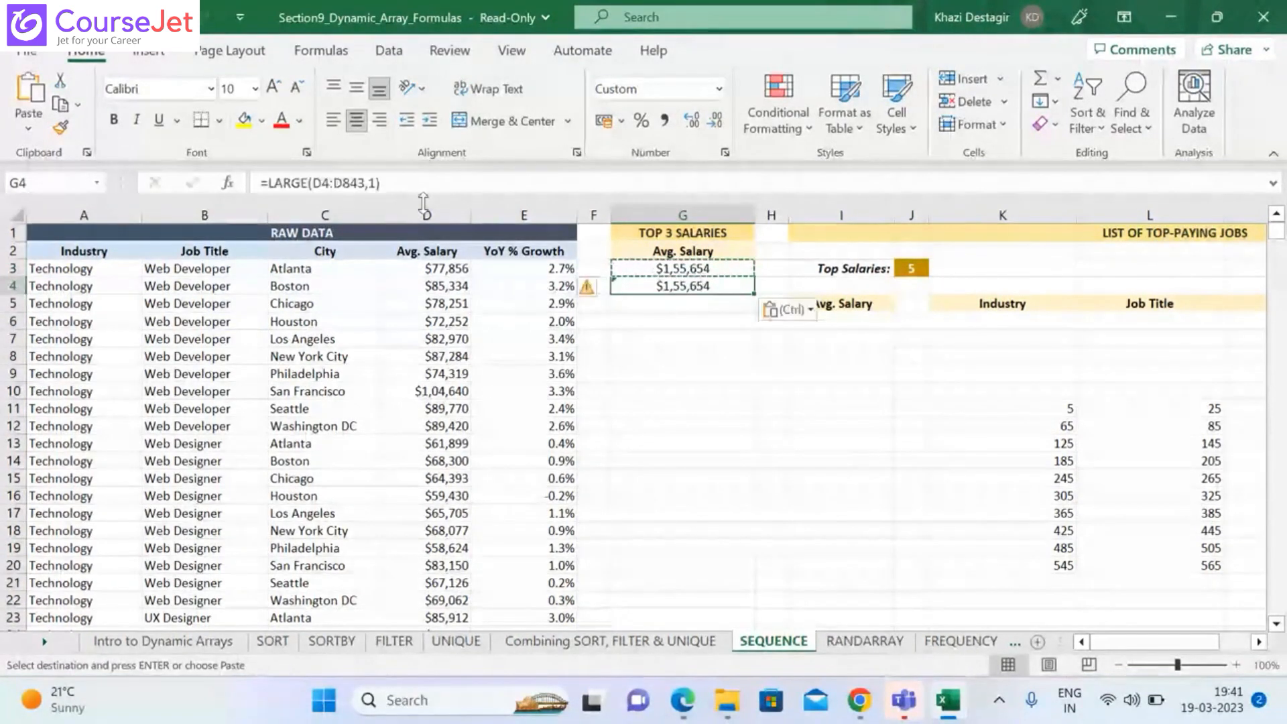
Set the rank argument of the LARGE formula in cell G4 to 2, making it =LARGE(D4:D843,2)
click(375, 183)
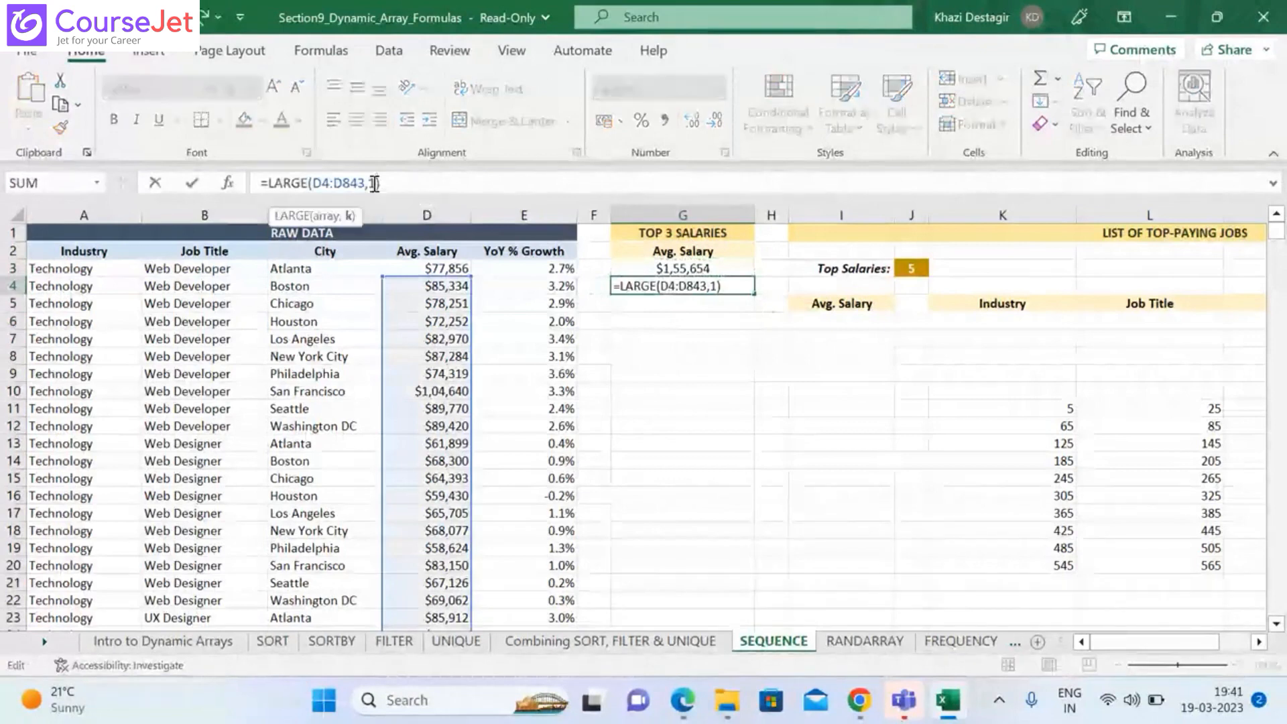
key(BackSpace)
text(2)
key(Return)
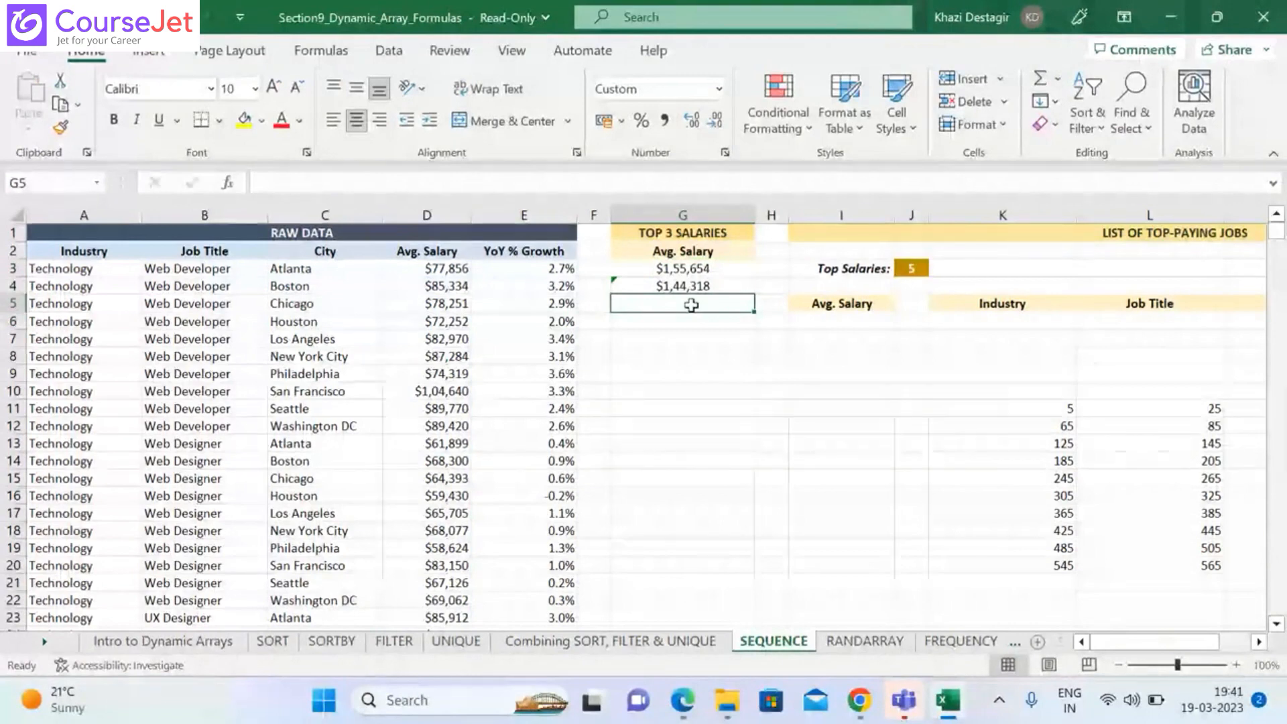
Copy the LARGE formula from G4 into G5 and set its rank argument to 3, making it =LARGE(D5:D844,3)
click(702, 286)
key(ctrl+c)
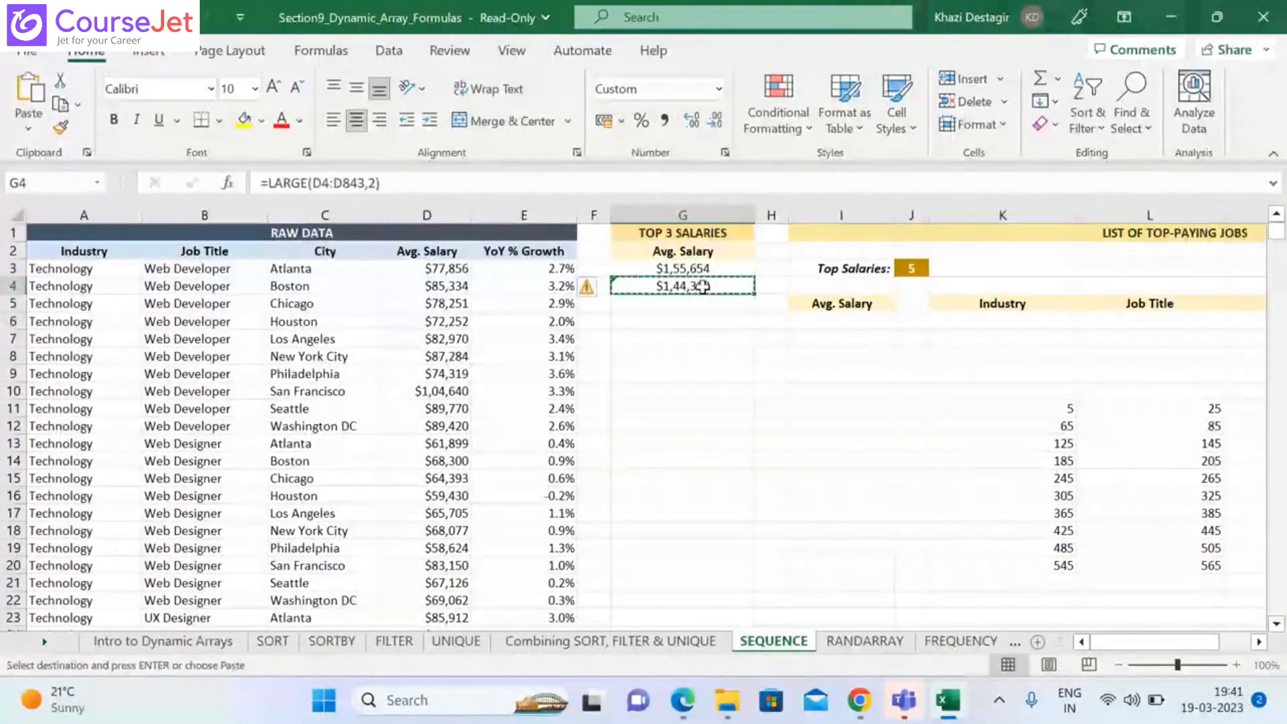
click(706, 316)
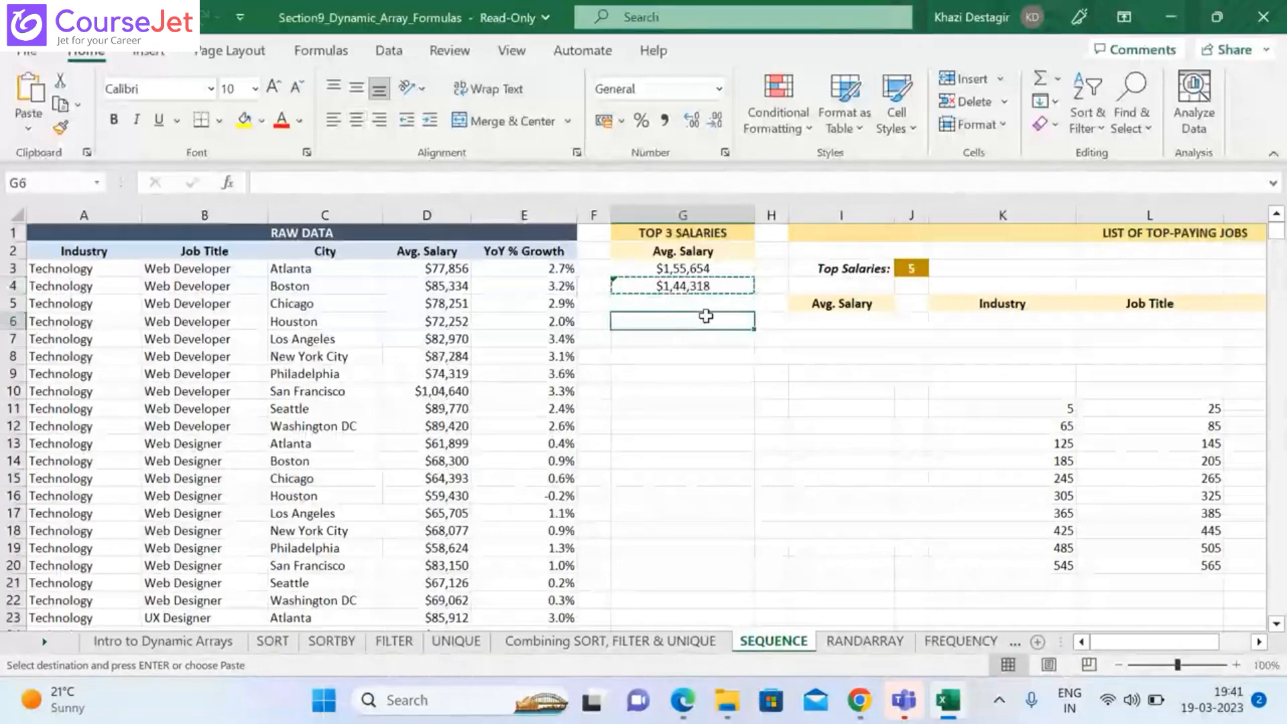
click(698, 301)
key(ctrl+v)
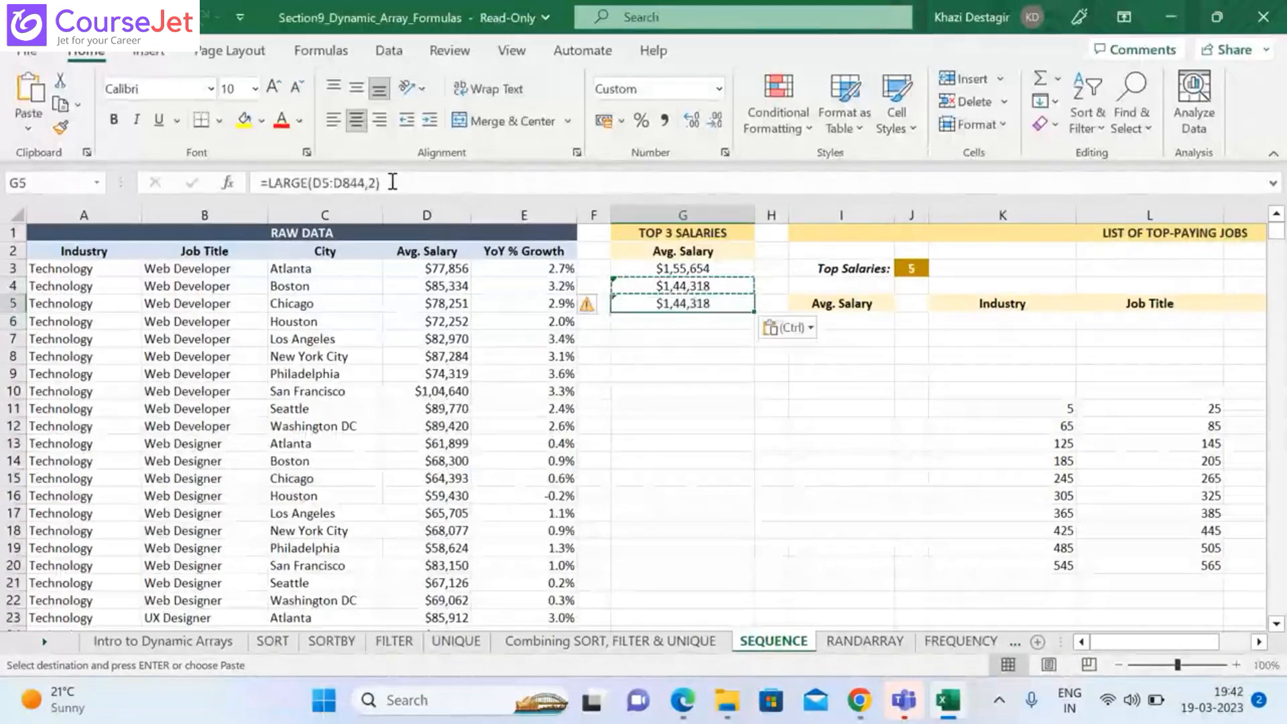
click(374, 183)
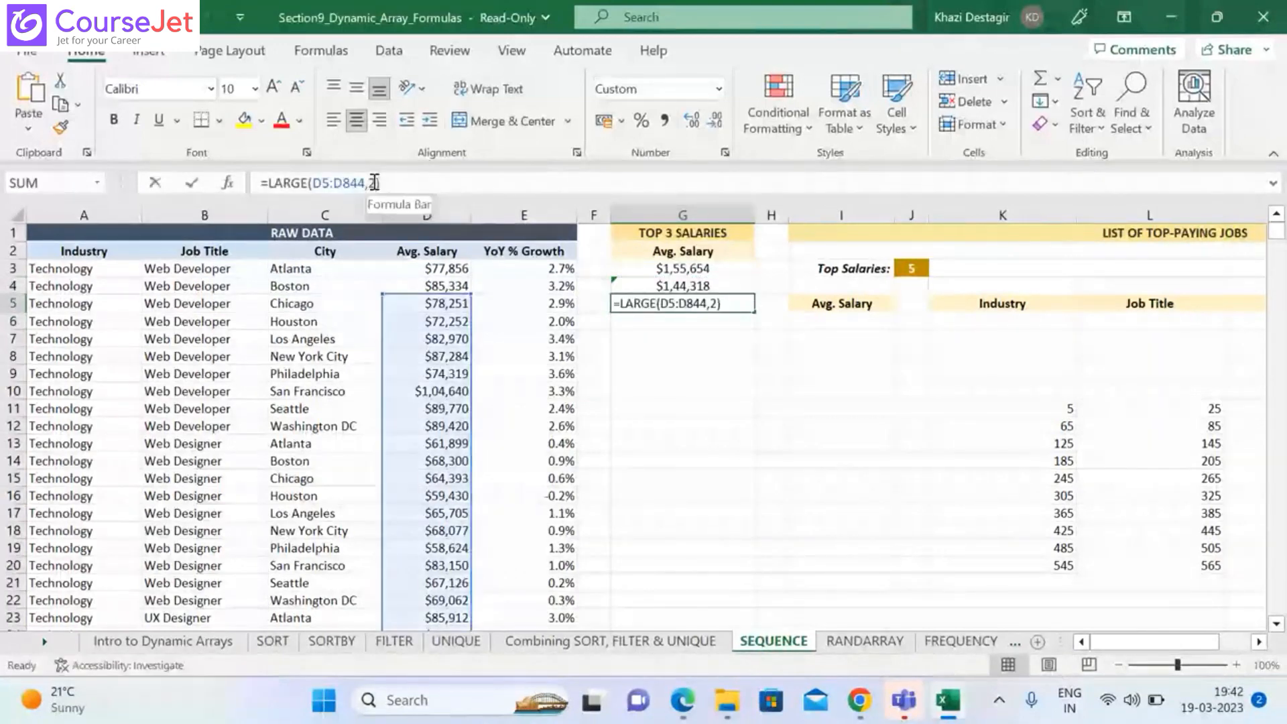
key(BackSpace)
text(3)
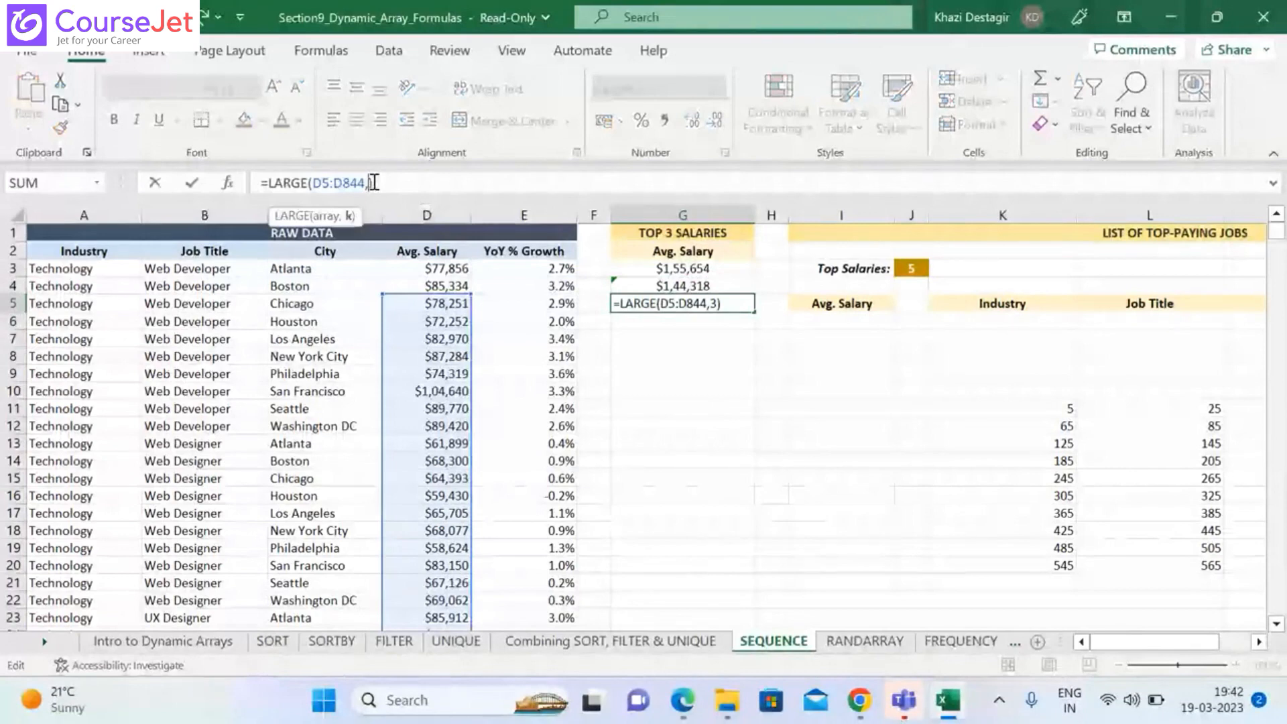
key(Return)
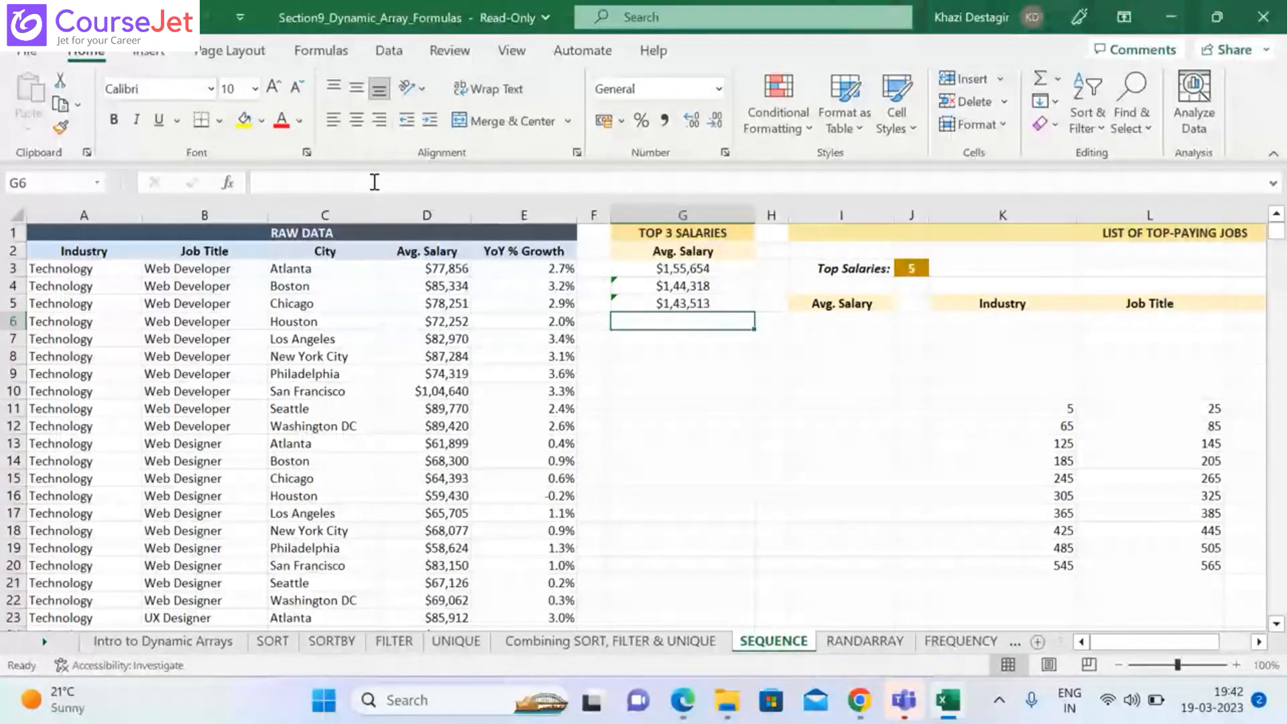
Delete the LARGE formulas from cells G5 and G4, keeping only the one in G3
click(709, 270)
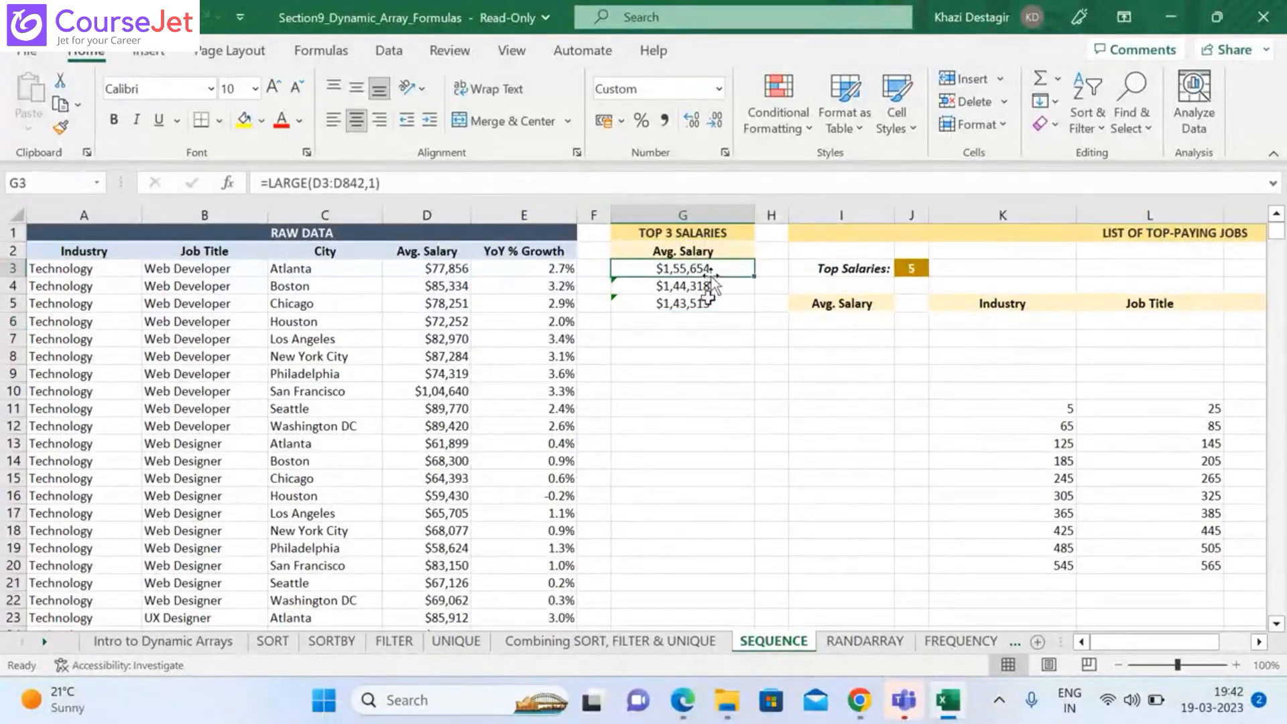
click(708, 302)
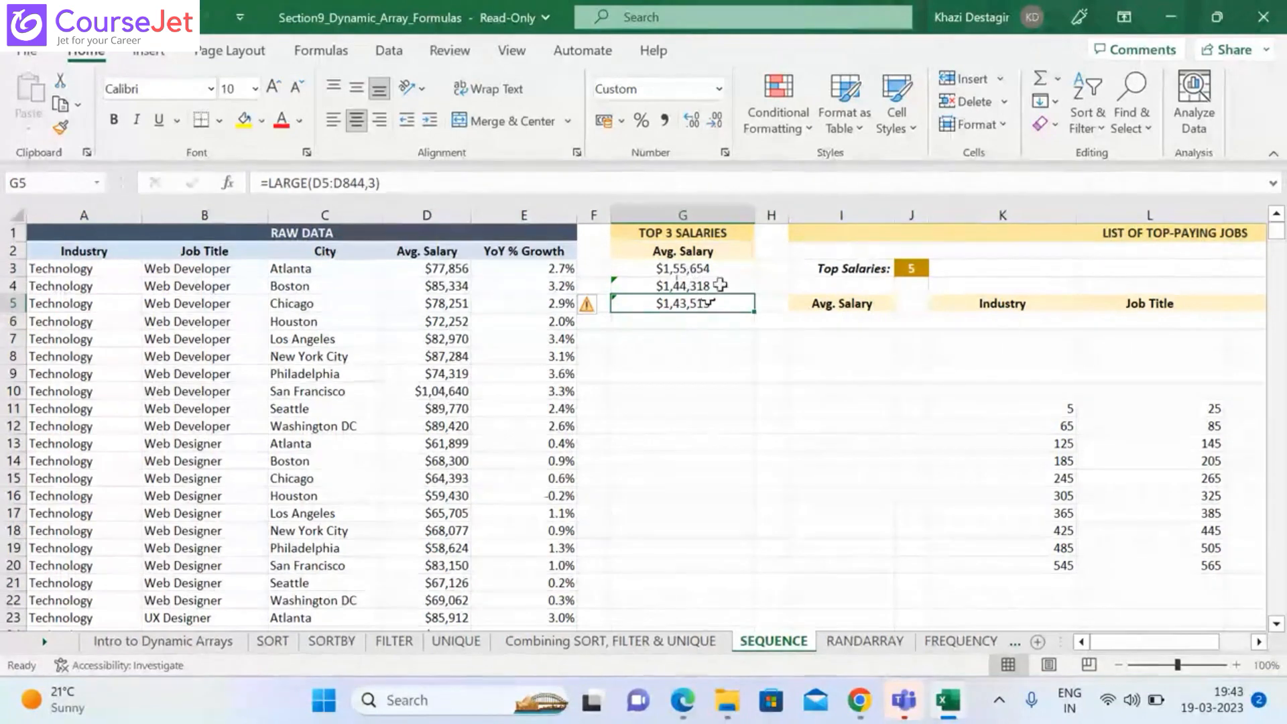
key(Delete)
click(678, 287)
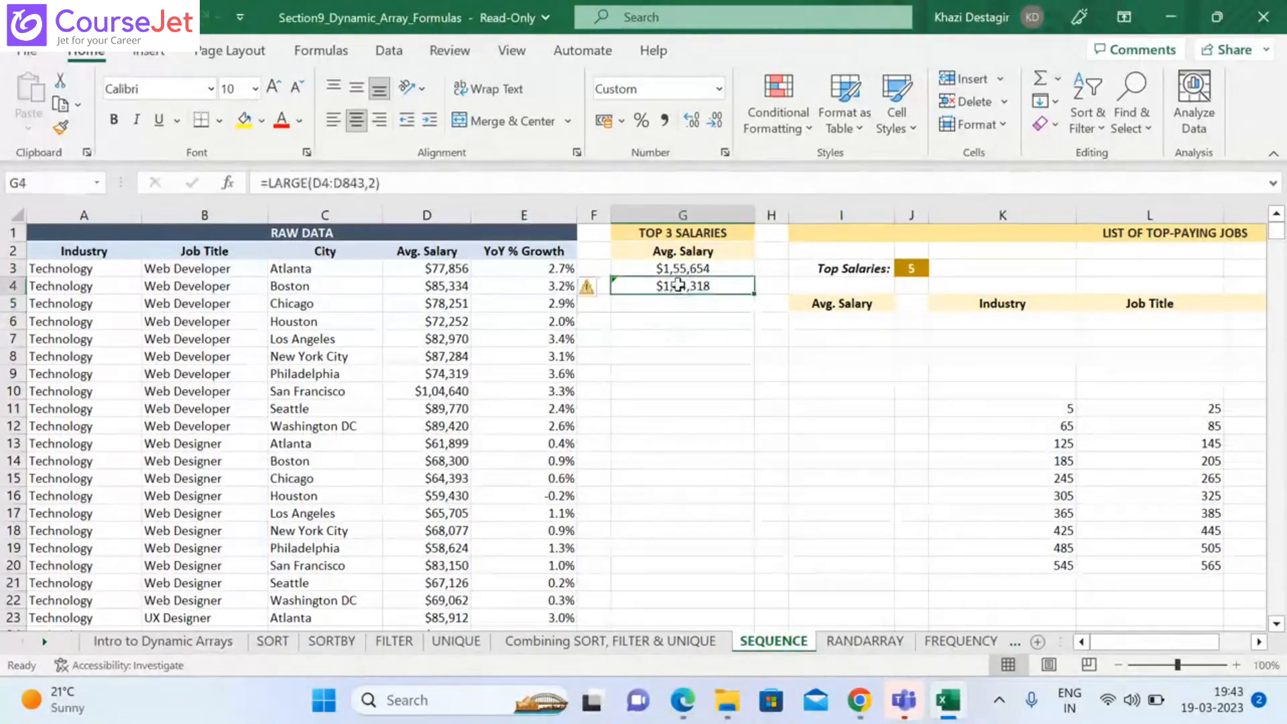
key(Delete)
Replace the rank argument in G3 with a nested SEQUENCE of 3 rows, making it =LARGE(D3:D842,SEQUENCE(3))
click(696, 267)
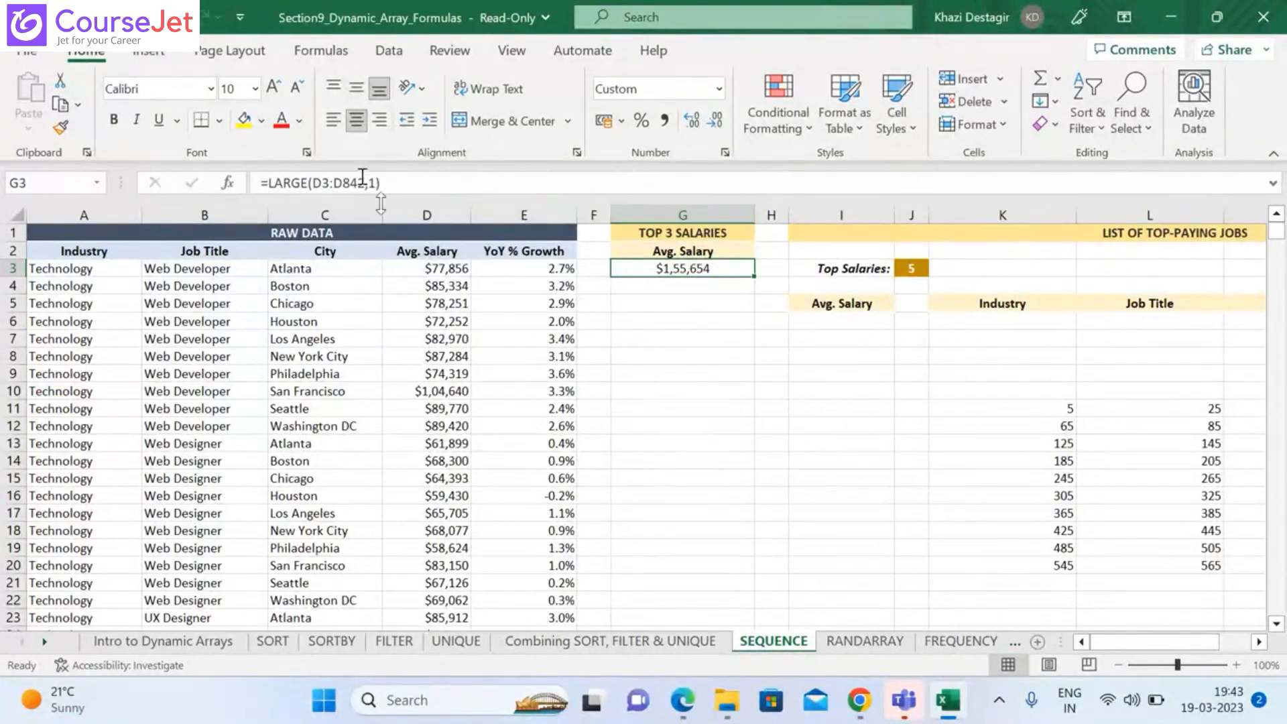
click(376, 184)
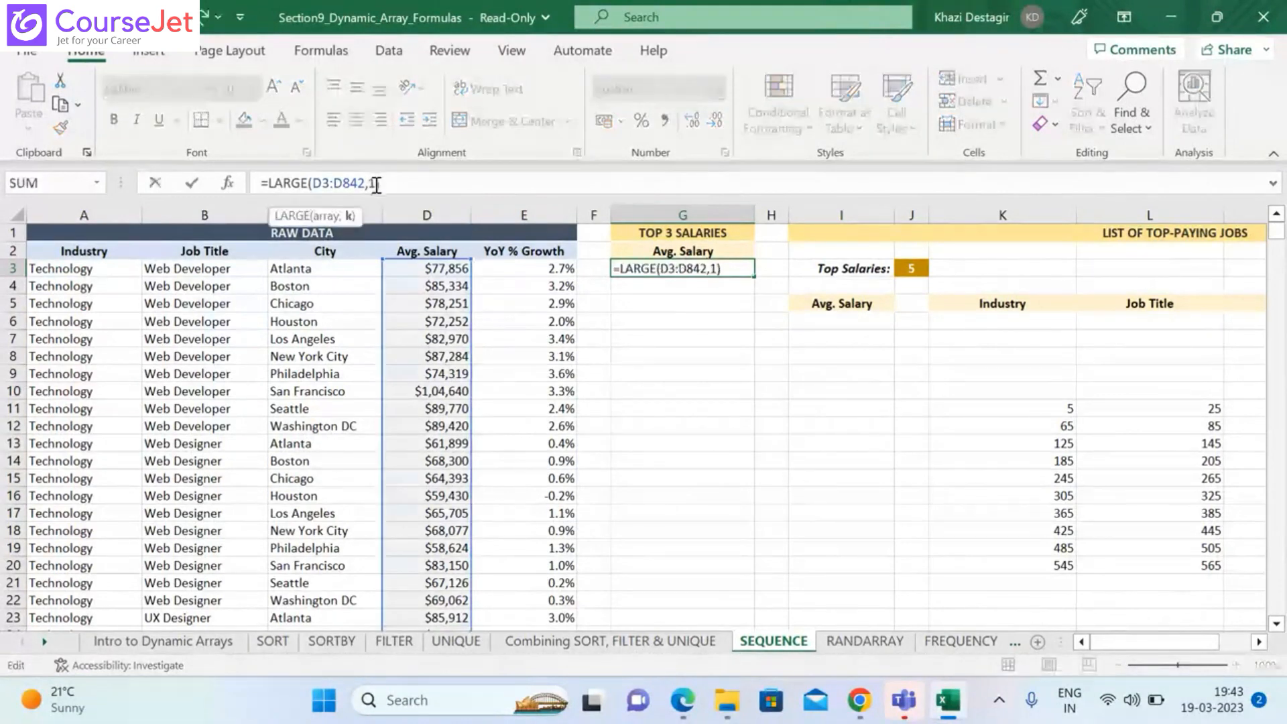
key(BackSpace)
text(seque)
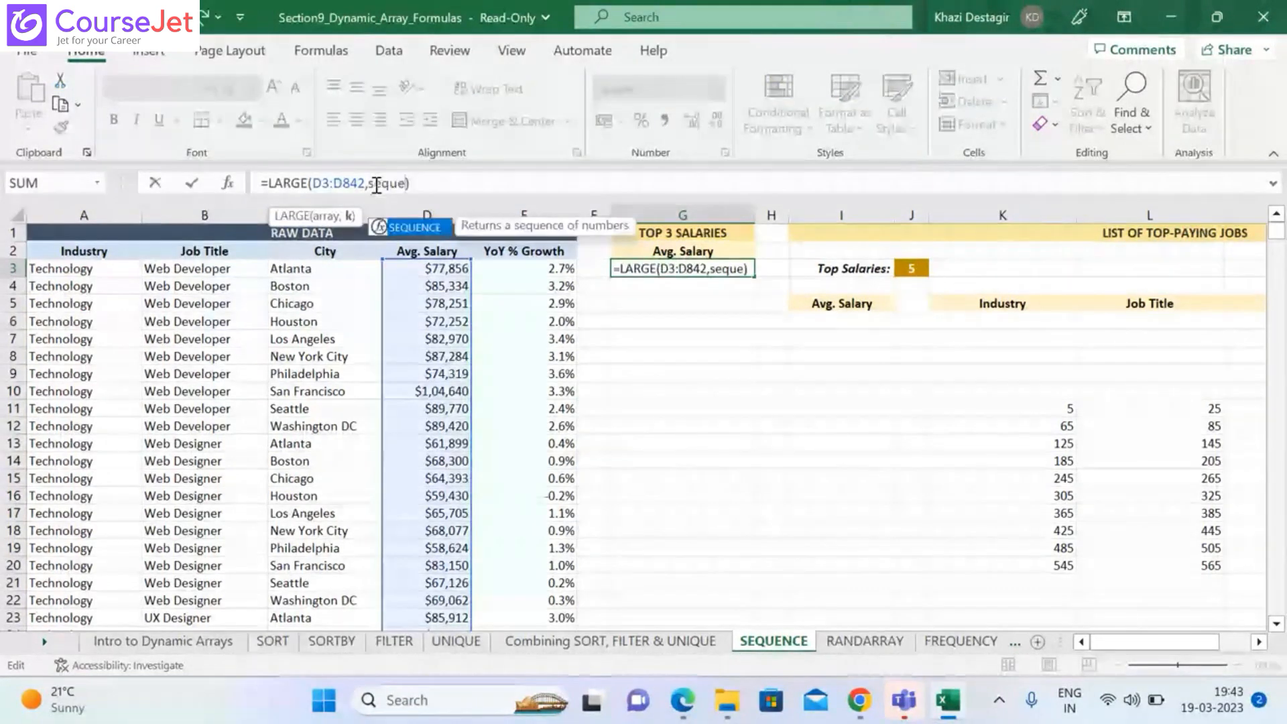
text(nce)
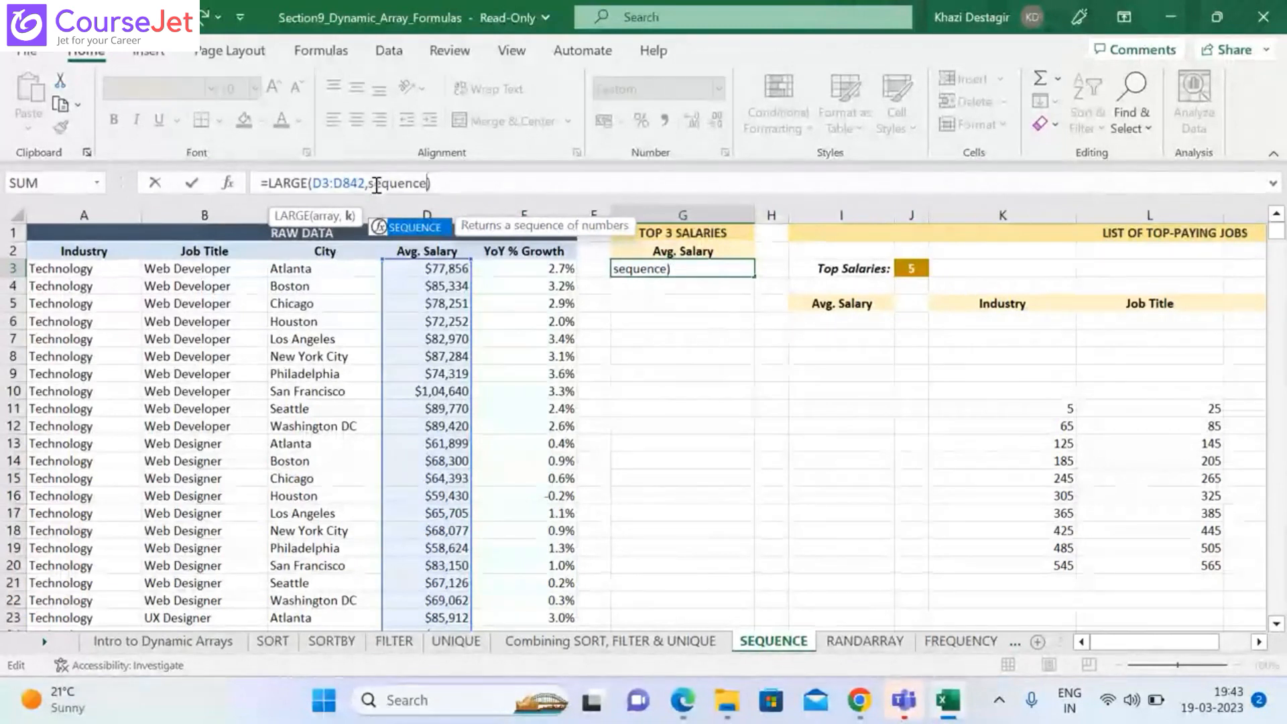
text(()
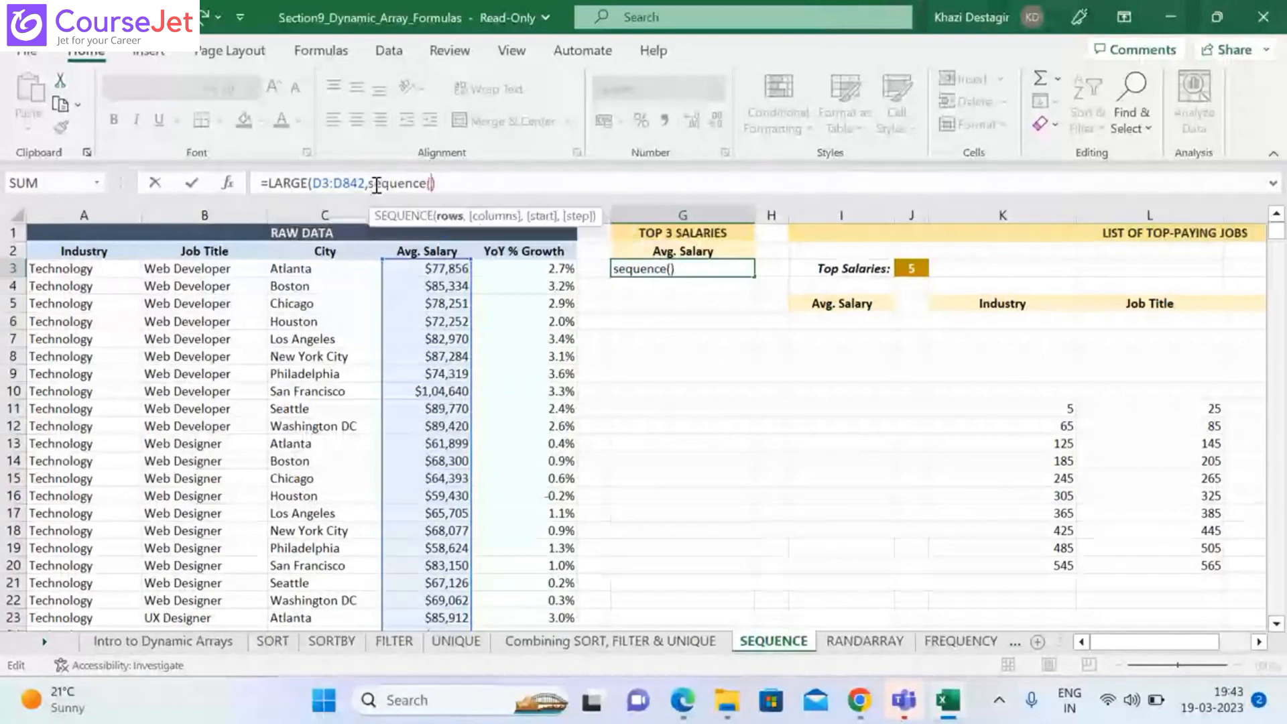
text(3)
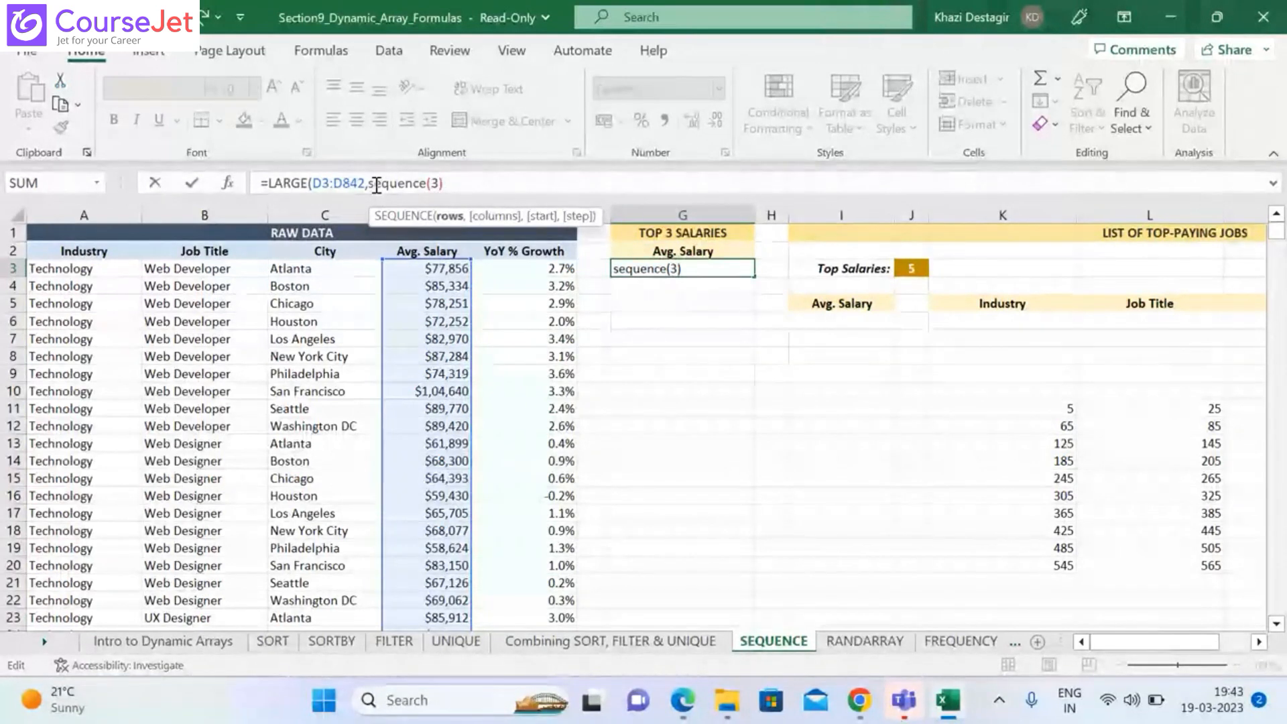
key(Right)
text())
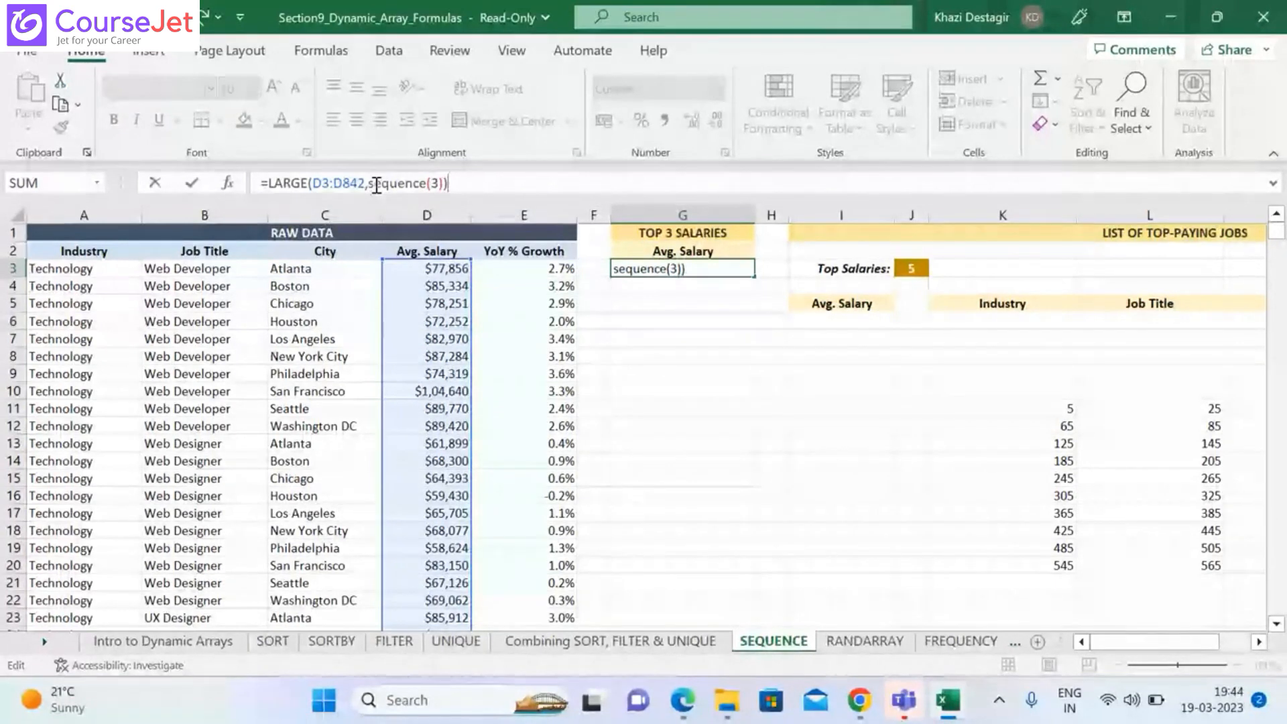
key(Return)
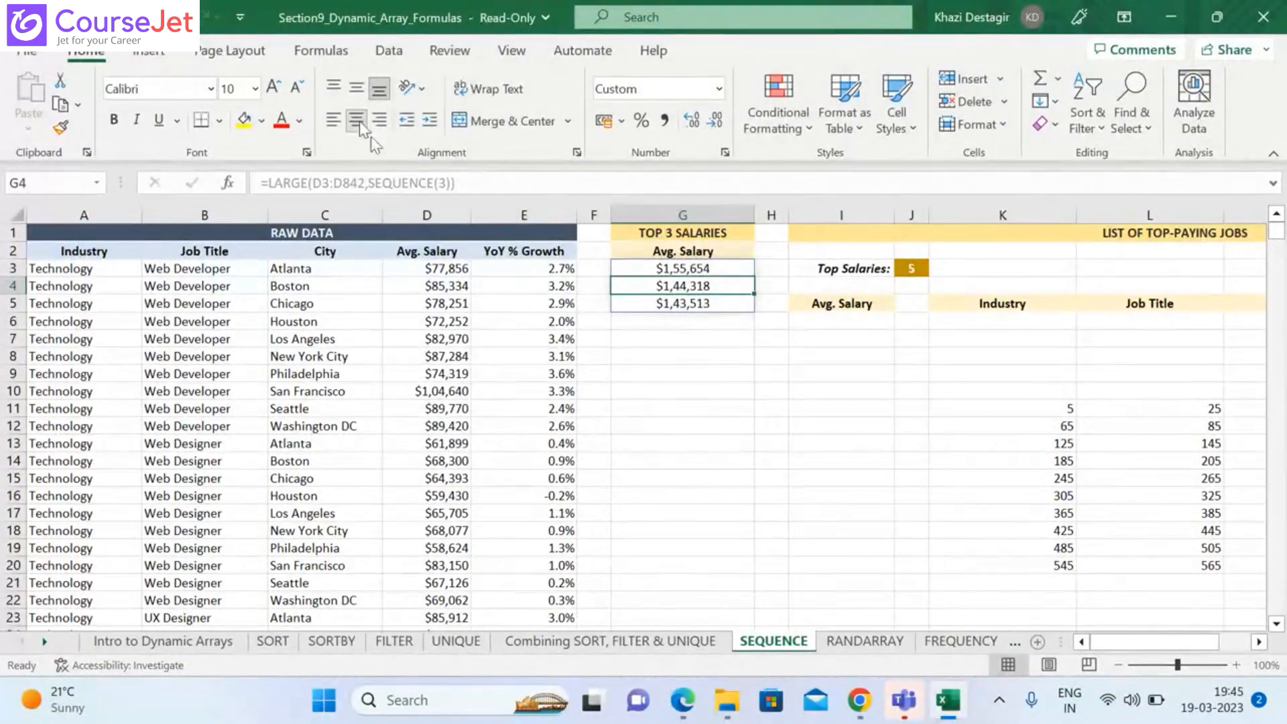
Copy the full text of the LARGE and SEQUENCE formula from cell G3
click(704, 269)
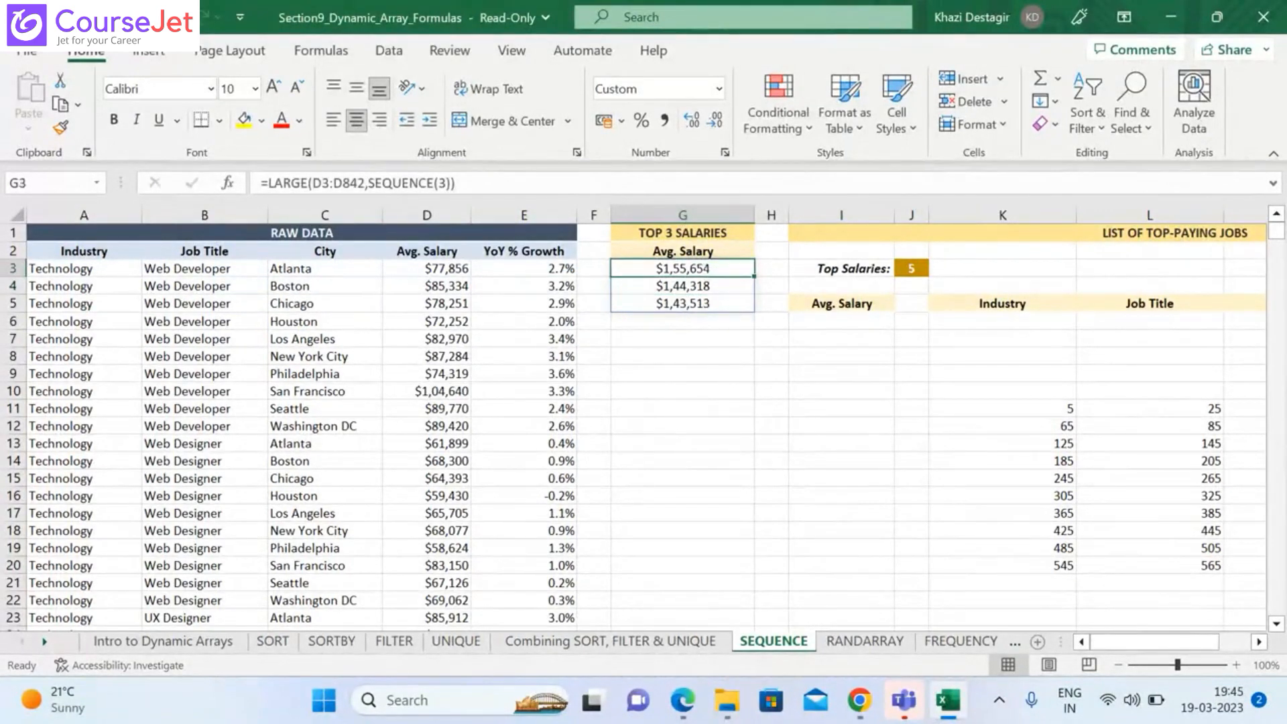
click(504, 192)
triple_click(504, 192)
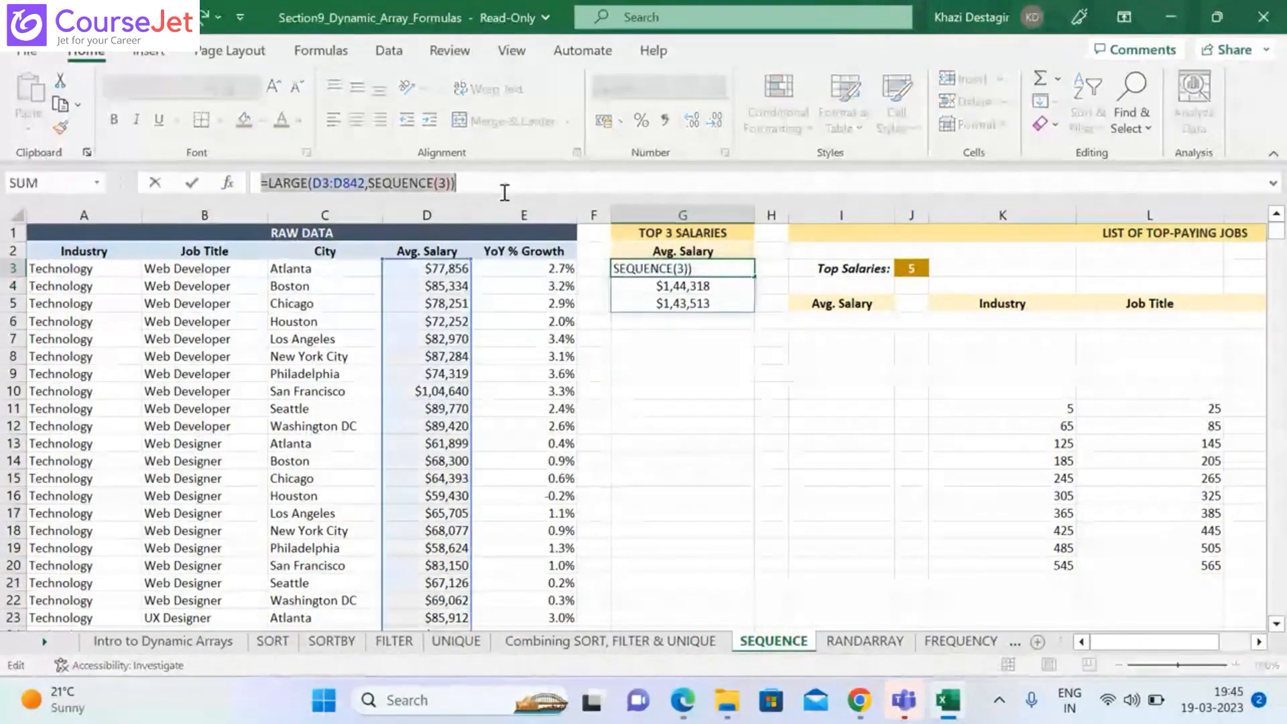
key(ctrl+c)
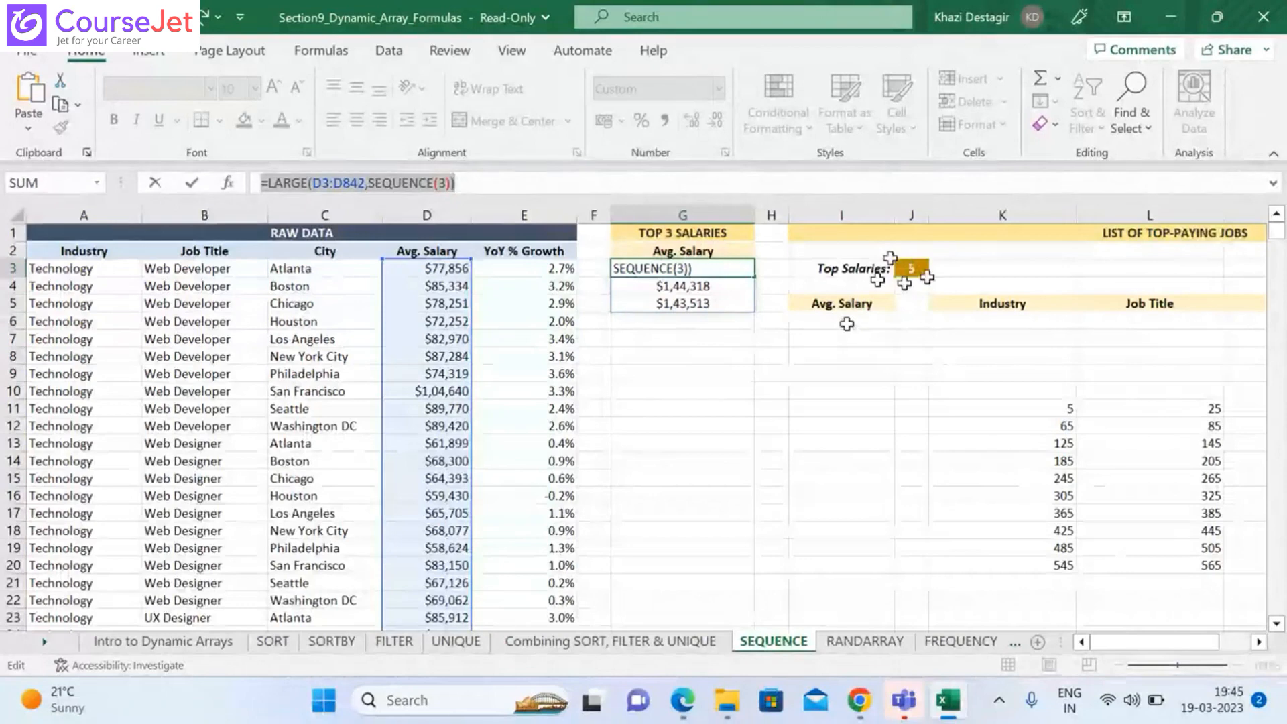
text(=)
click(847, 323)
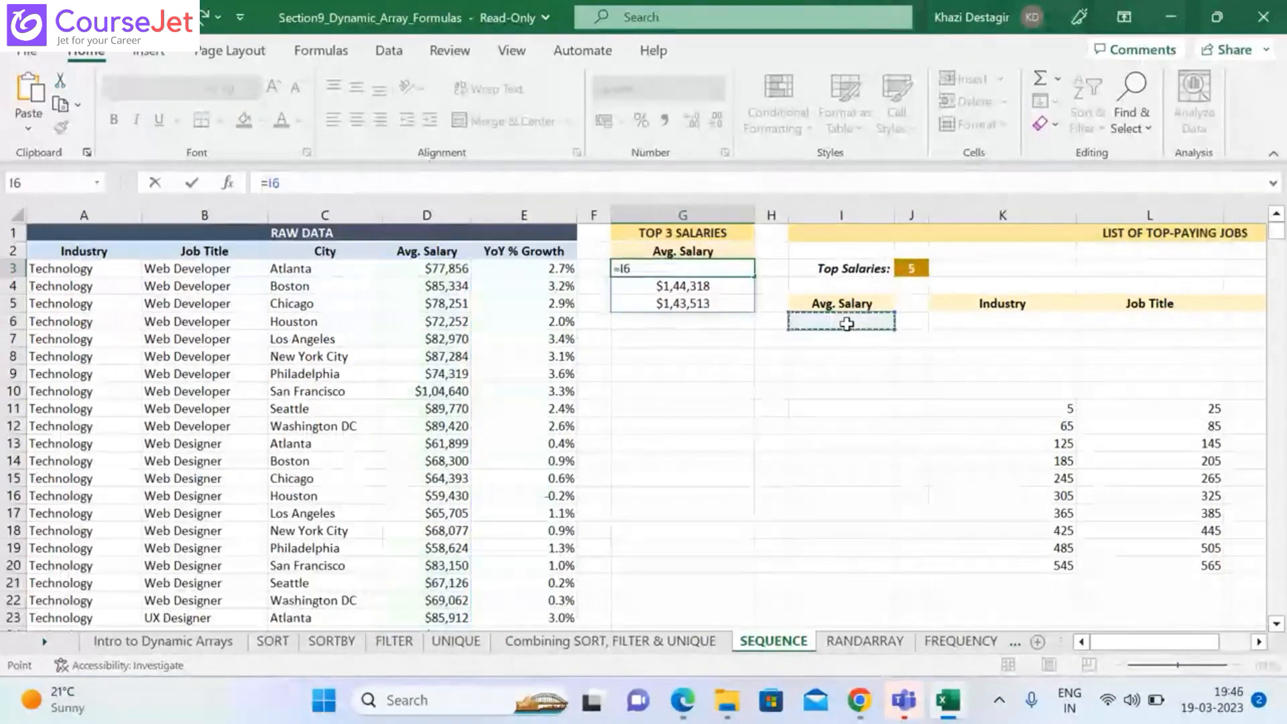
key(ctrl+v)
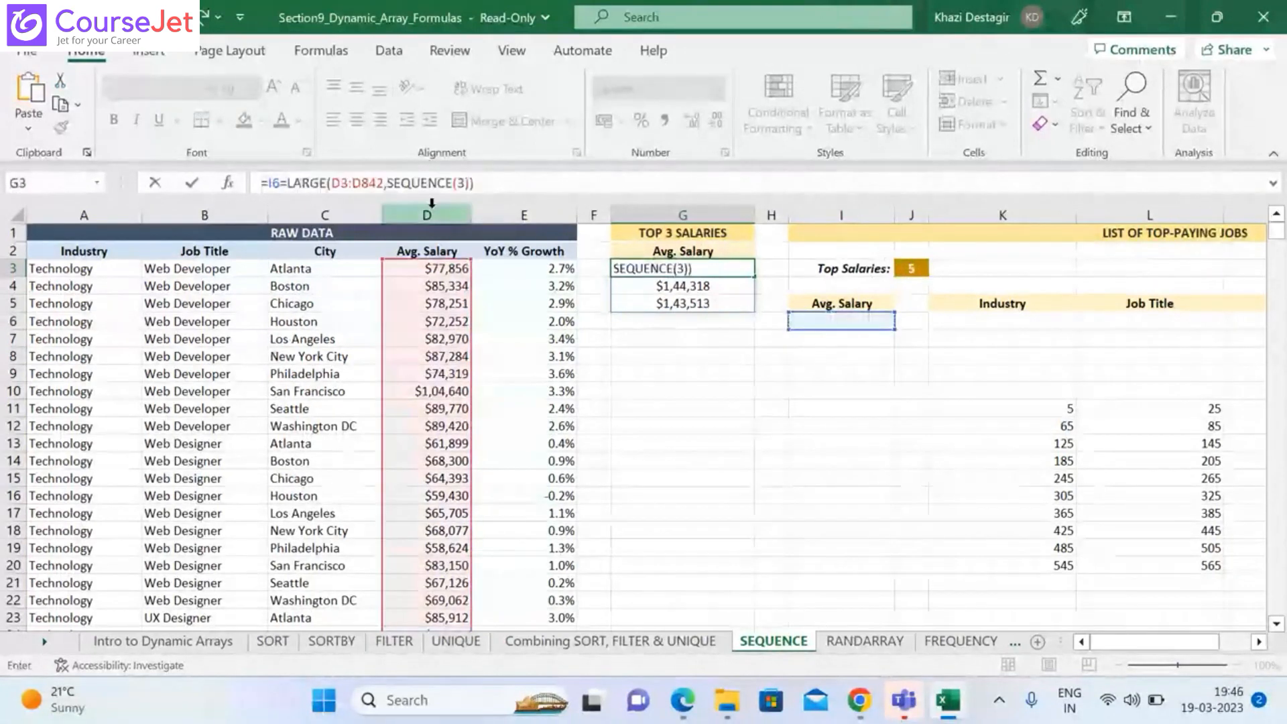
click(283, 183)
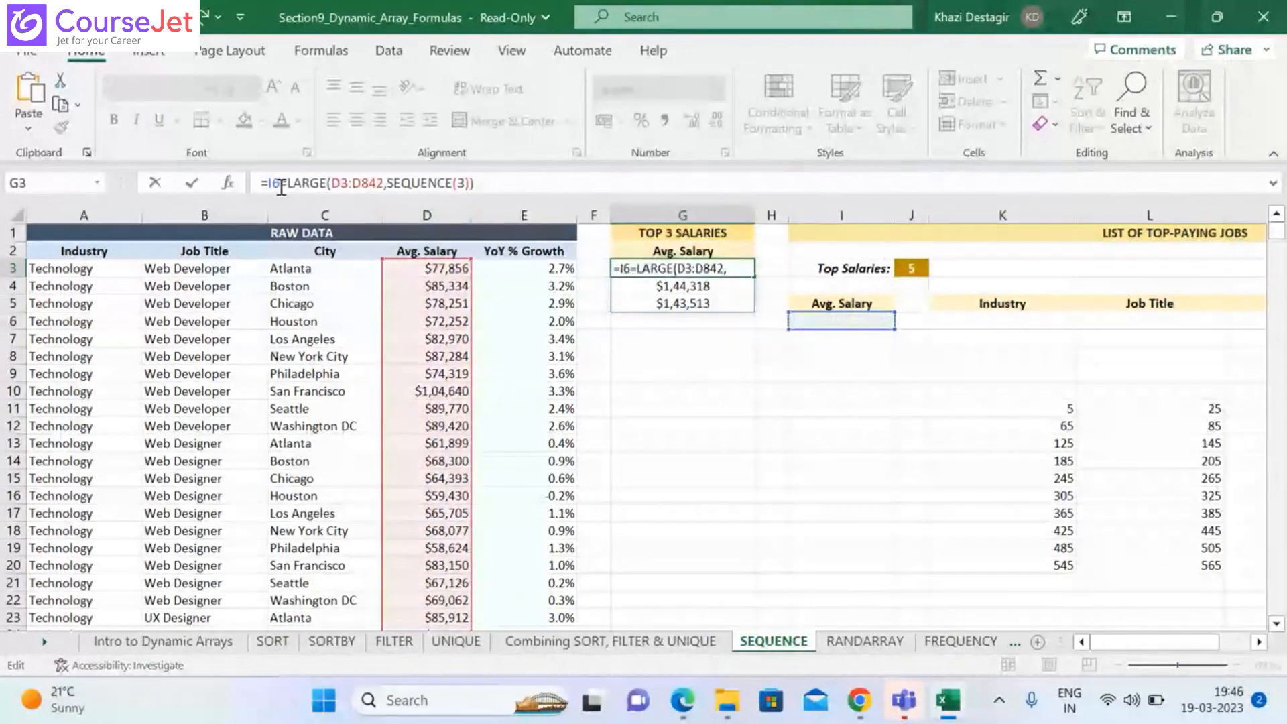
key(BackSpace)
key(BackSpace)
key(BackSpace)
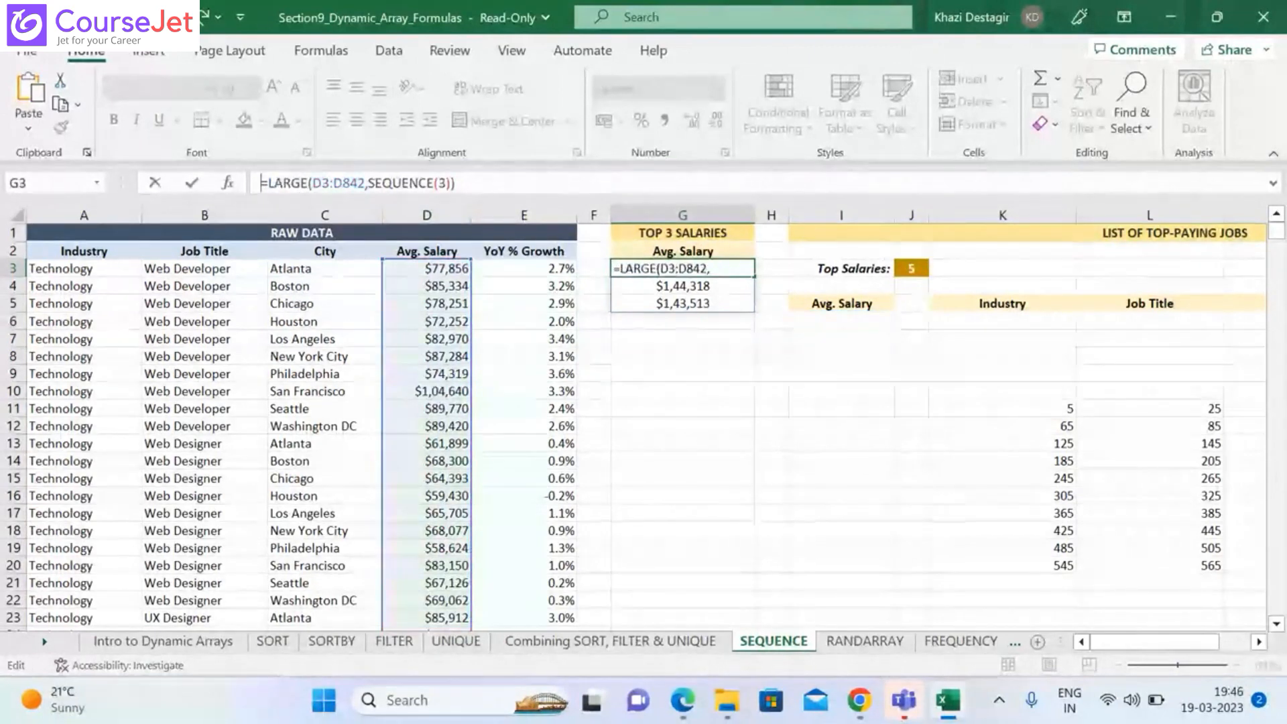
click(448, 183)
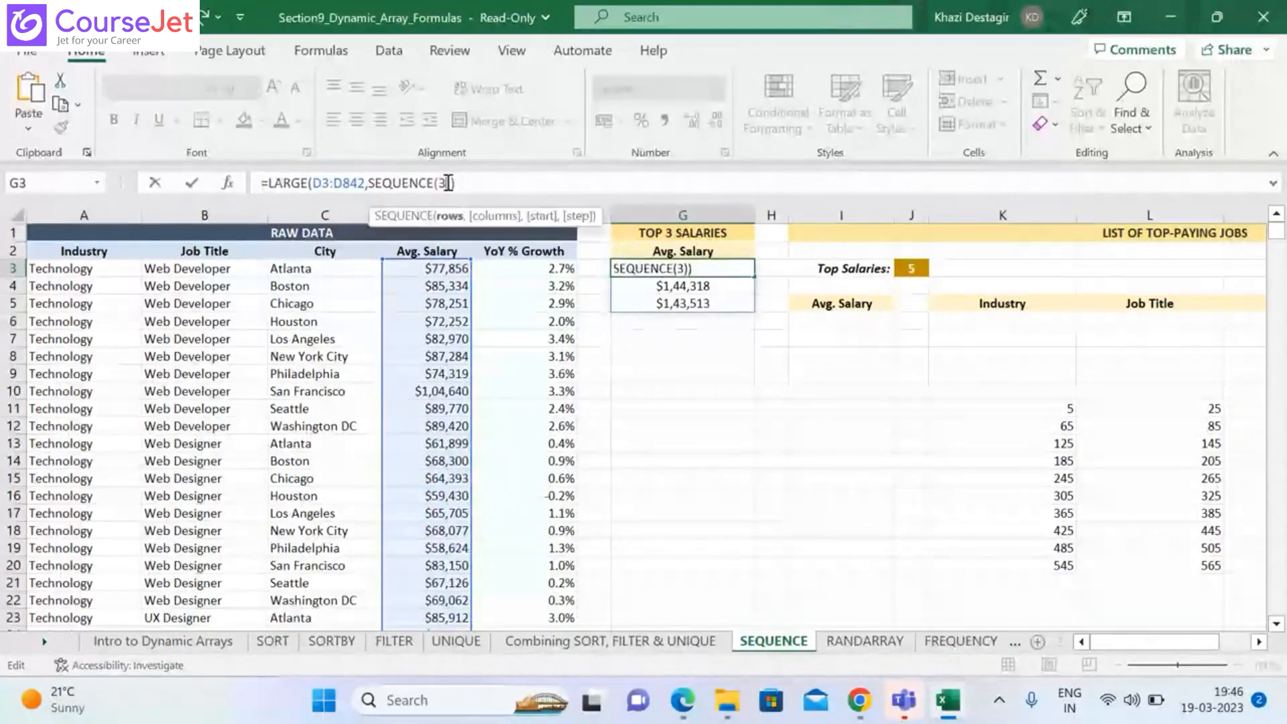
key(BackSpace)
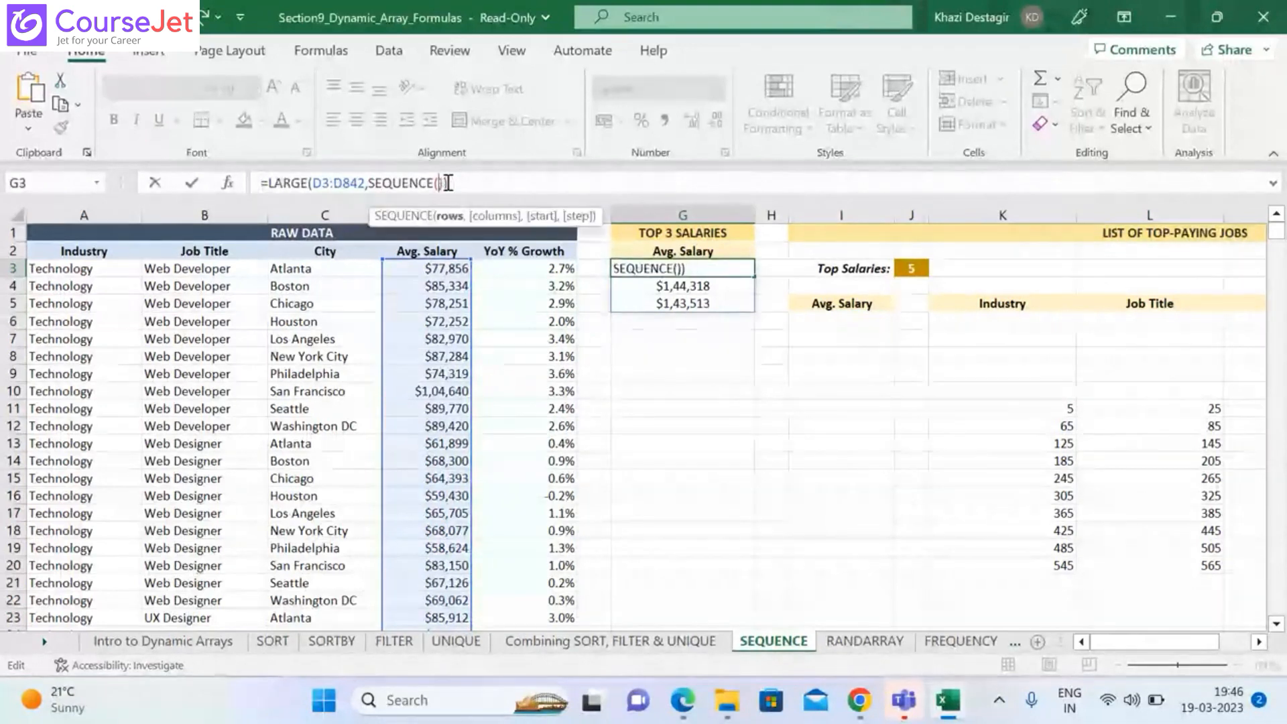
click(911, 269)
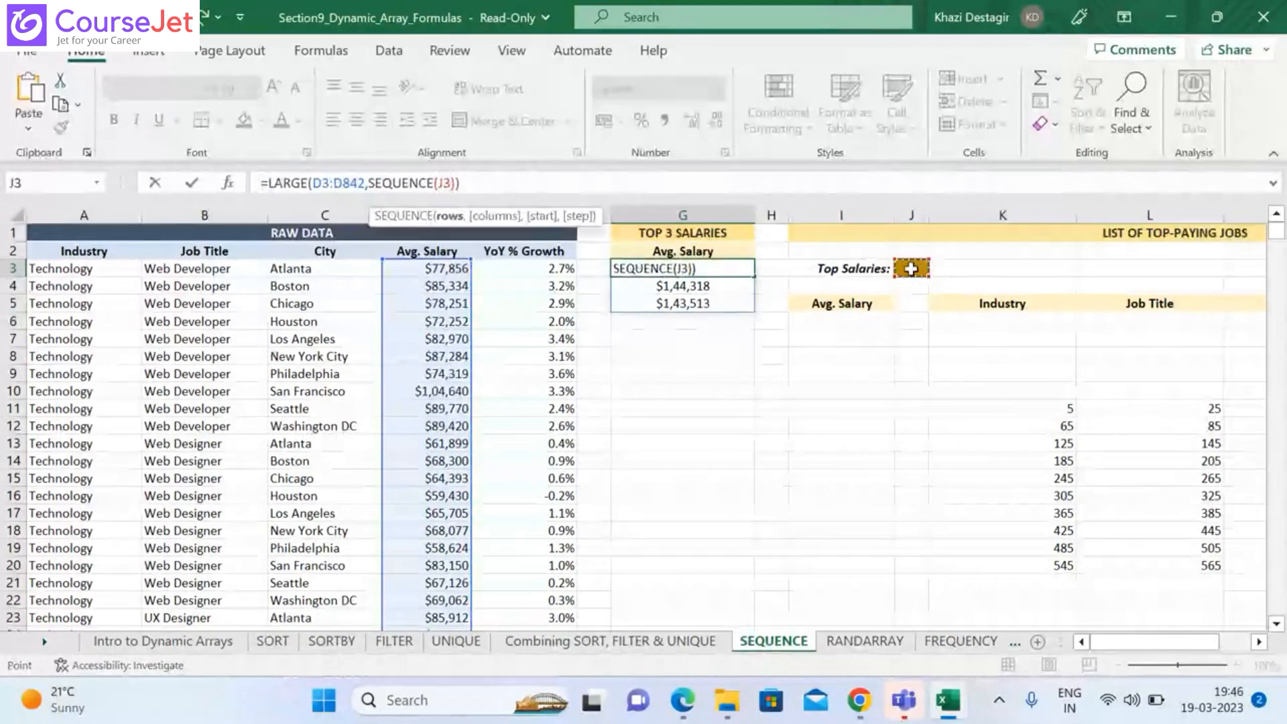
key(Return)
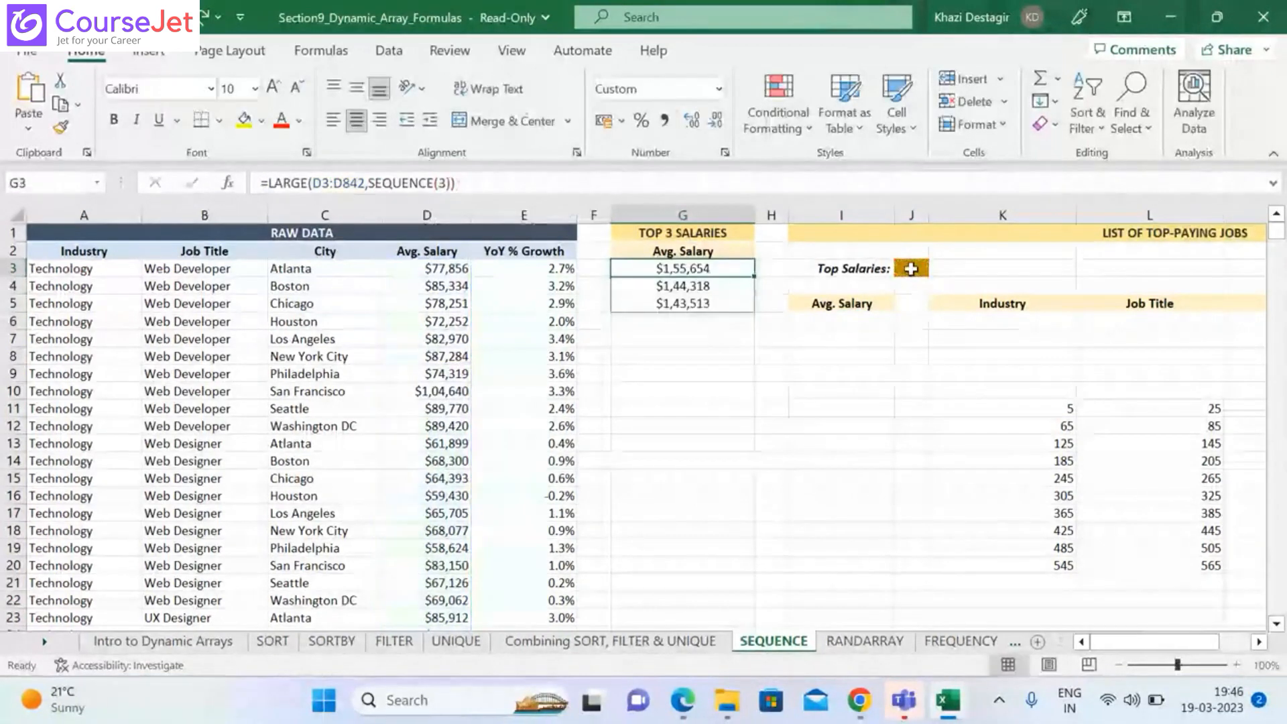
Paste the copied formula into I6 and replace the SEQUENCE argument with J3, making it =LARGE(D3:D842,SEQUENCE(J3))
click(845, 321)
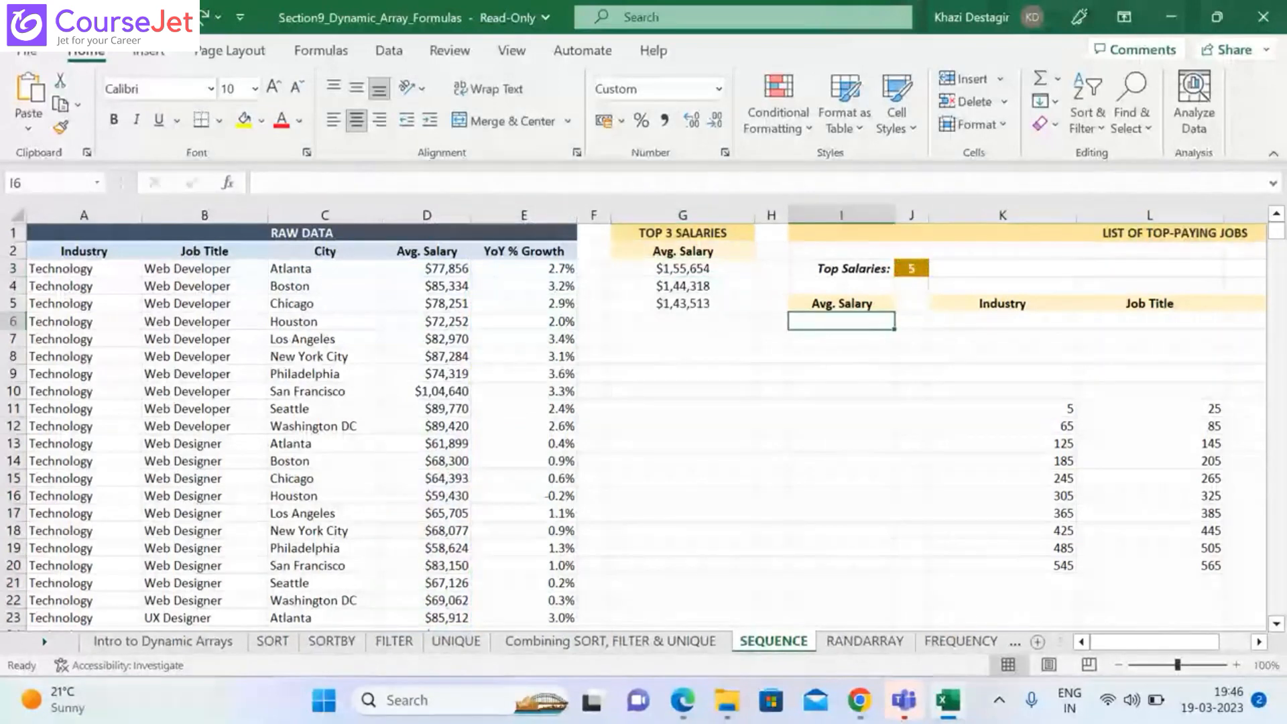
key(ctrl+v)
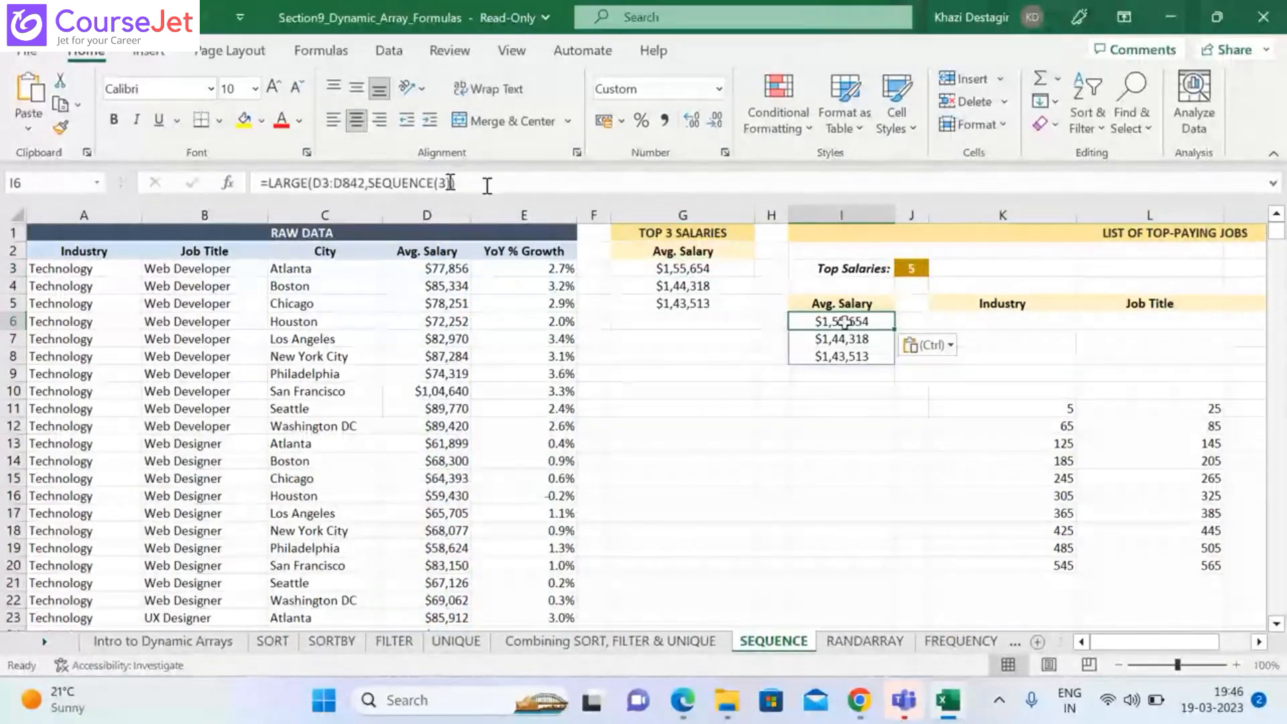
click(446, 183)
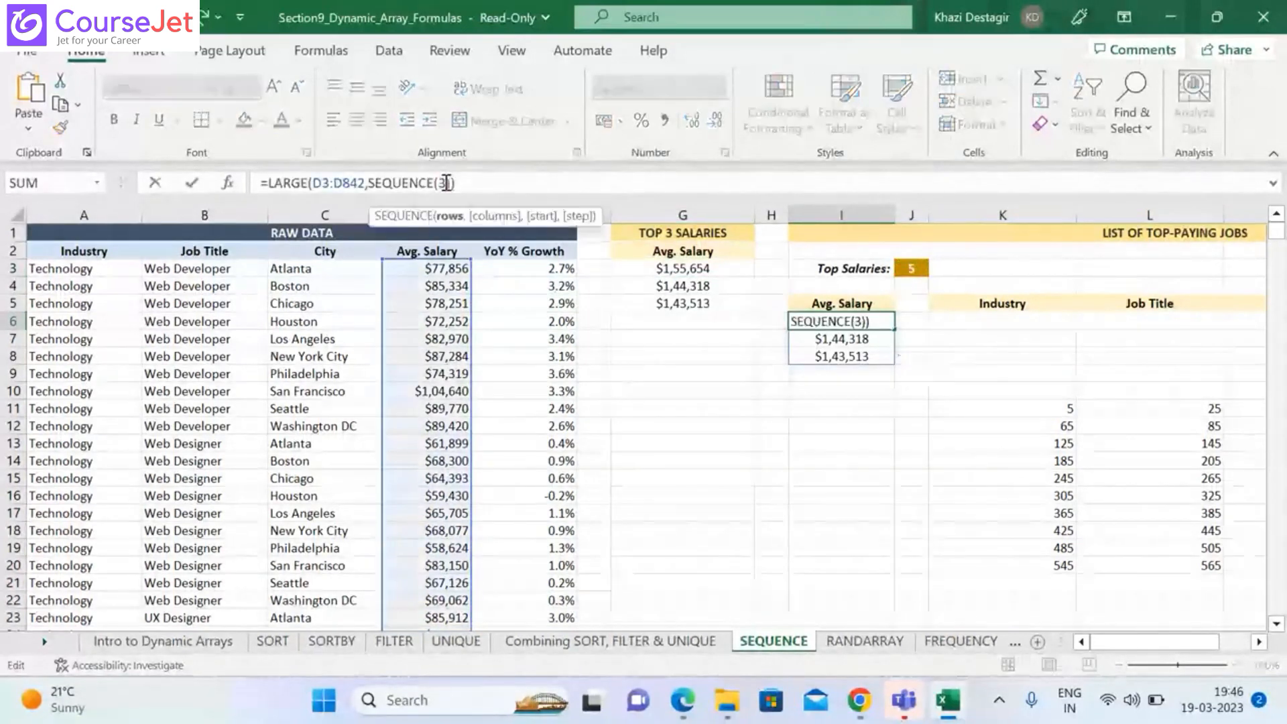
key(BackSpace)
text(j)
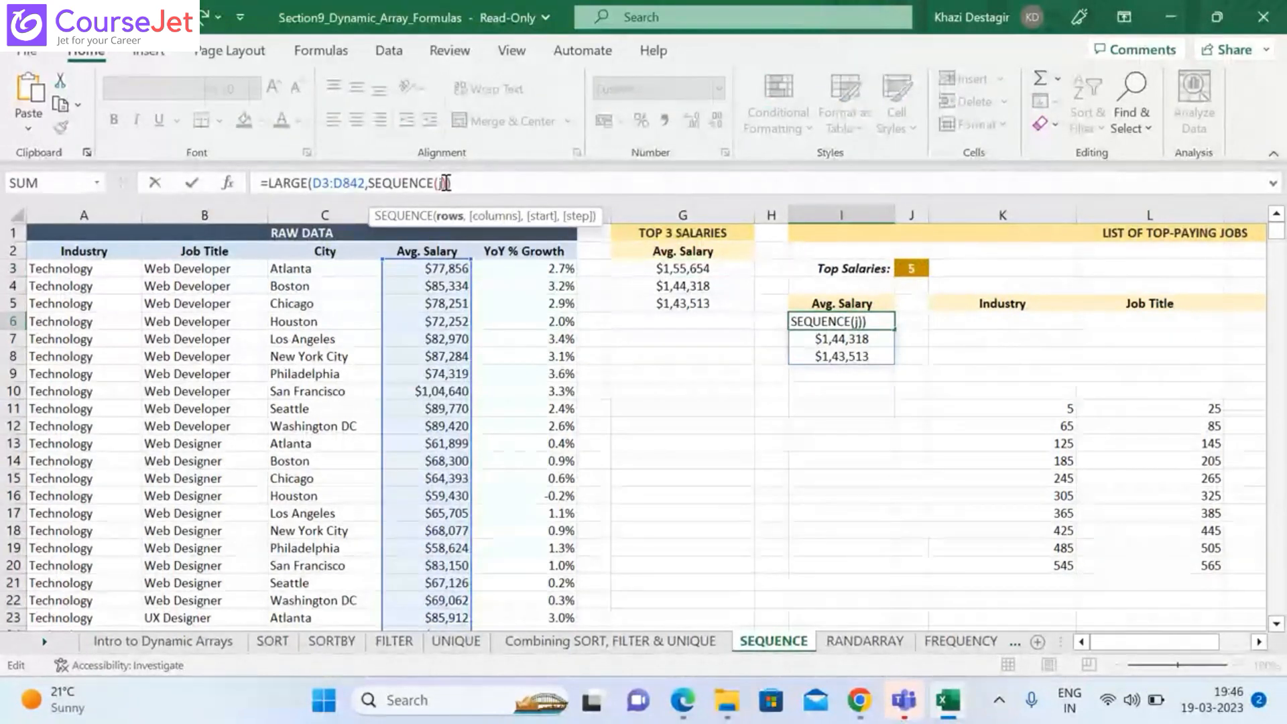
text(3)
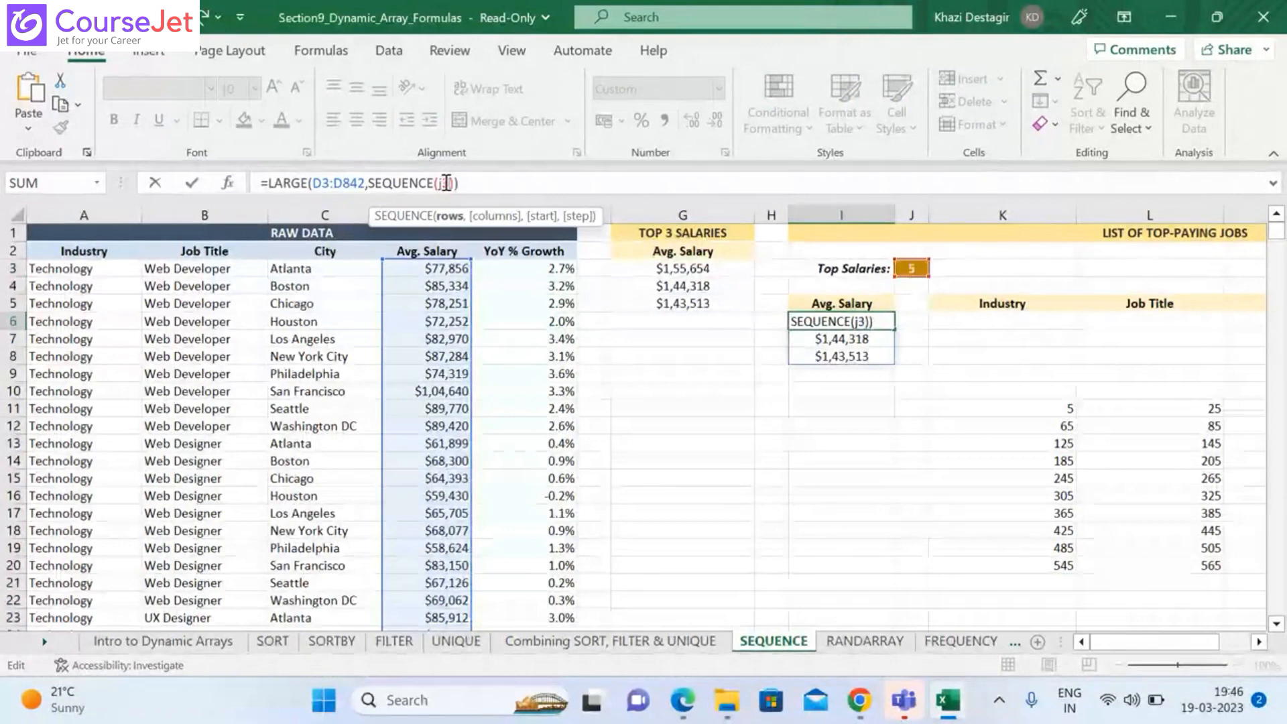
key(Return)
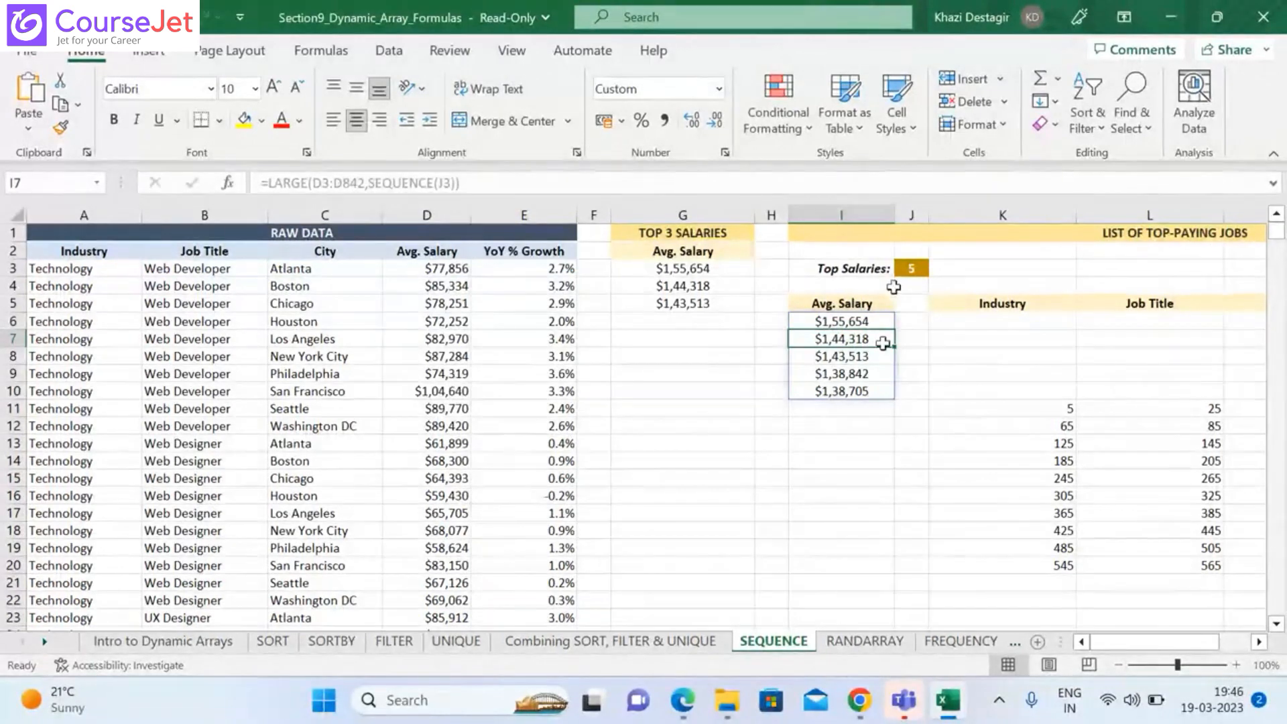
Set the Top Salaries count in J3 to 10 and select the formula cell I6
click(911, 268)
text(10)
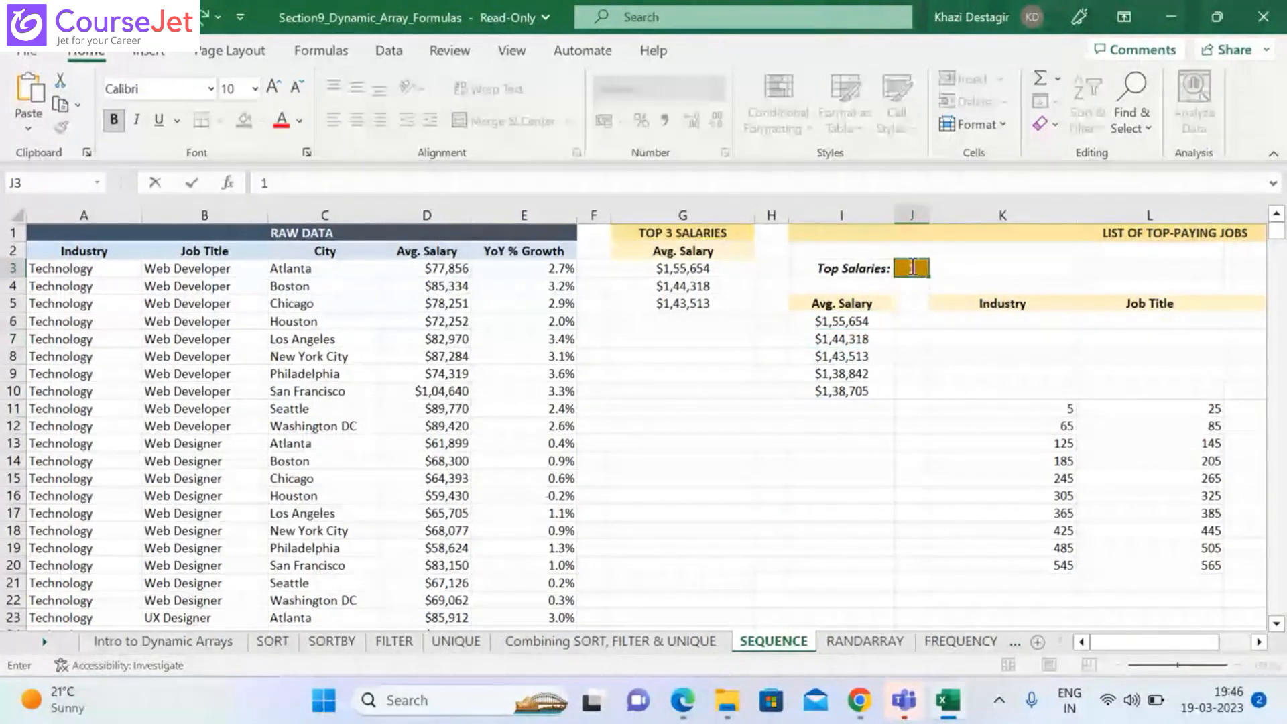
click(850, 321)
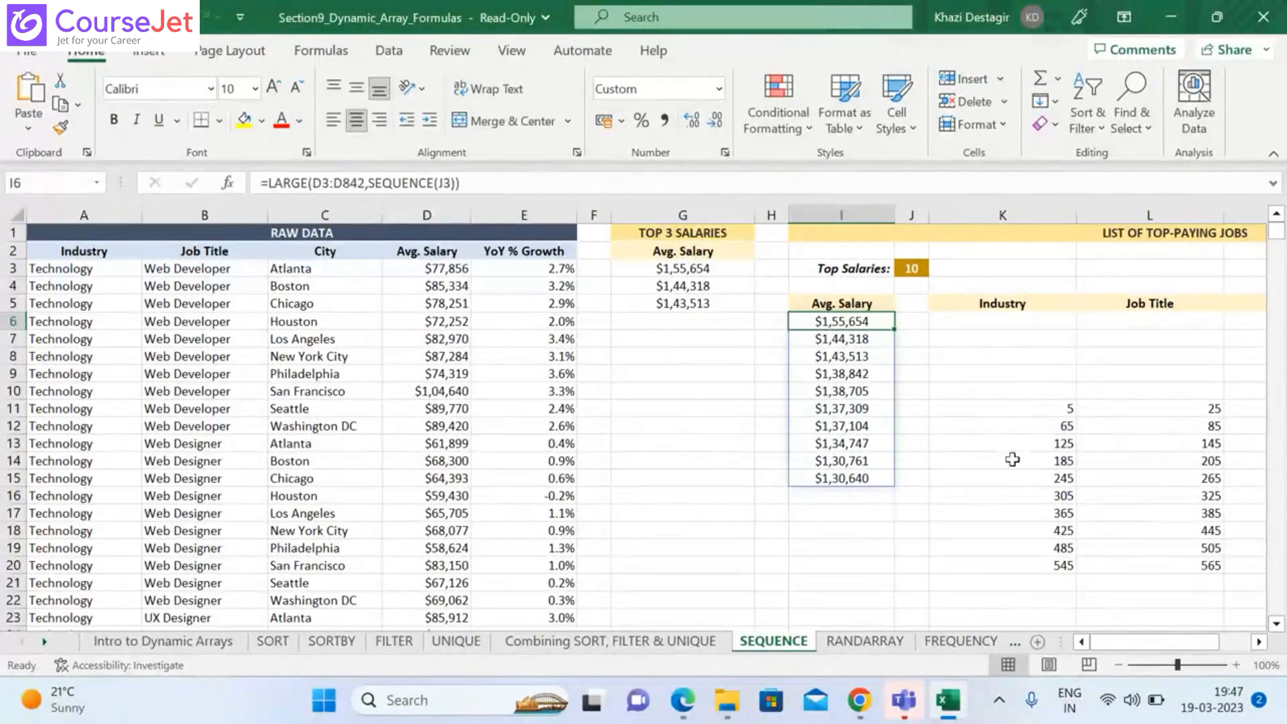
Delete the leftover SEQUENCE formula in K11 to clear the space under the Industry and Job Title headers
click(1038, 414)
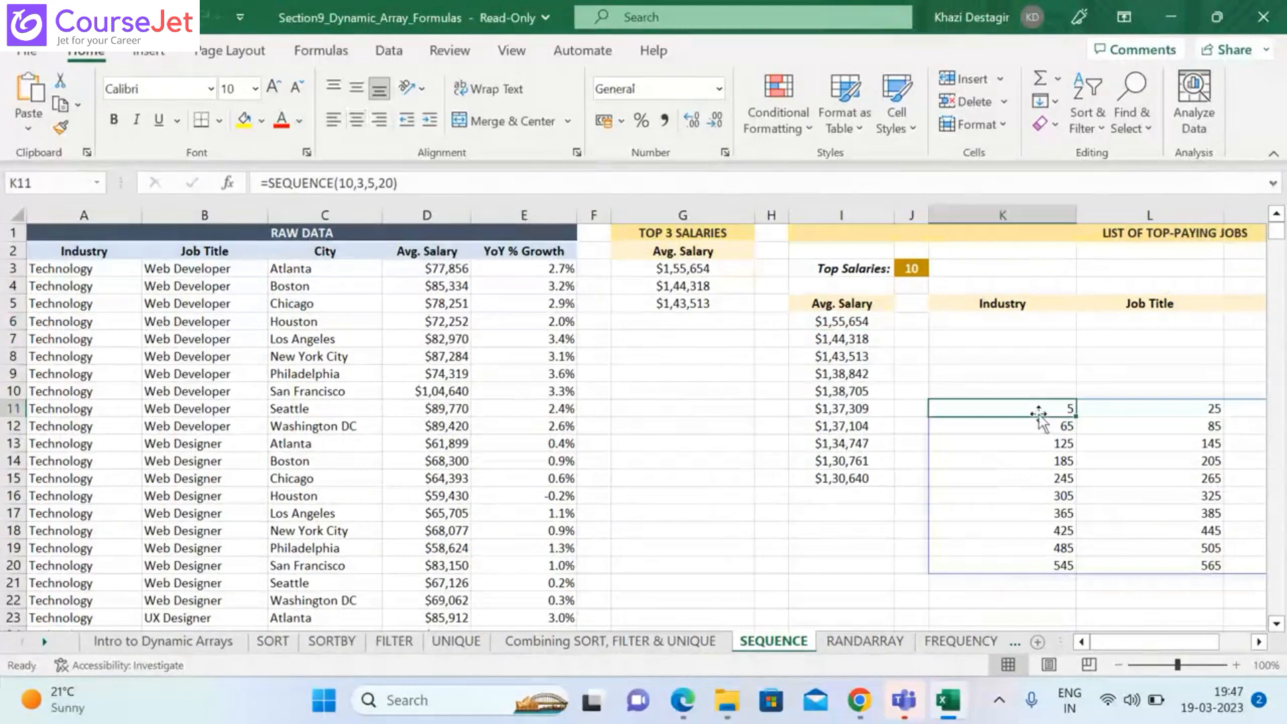
key(Delete)
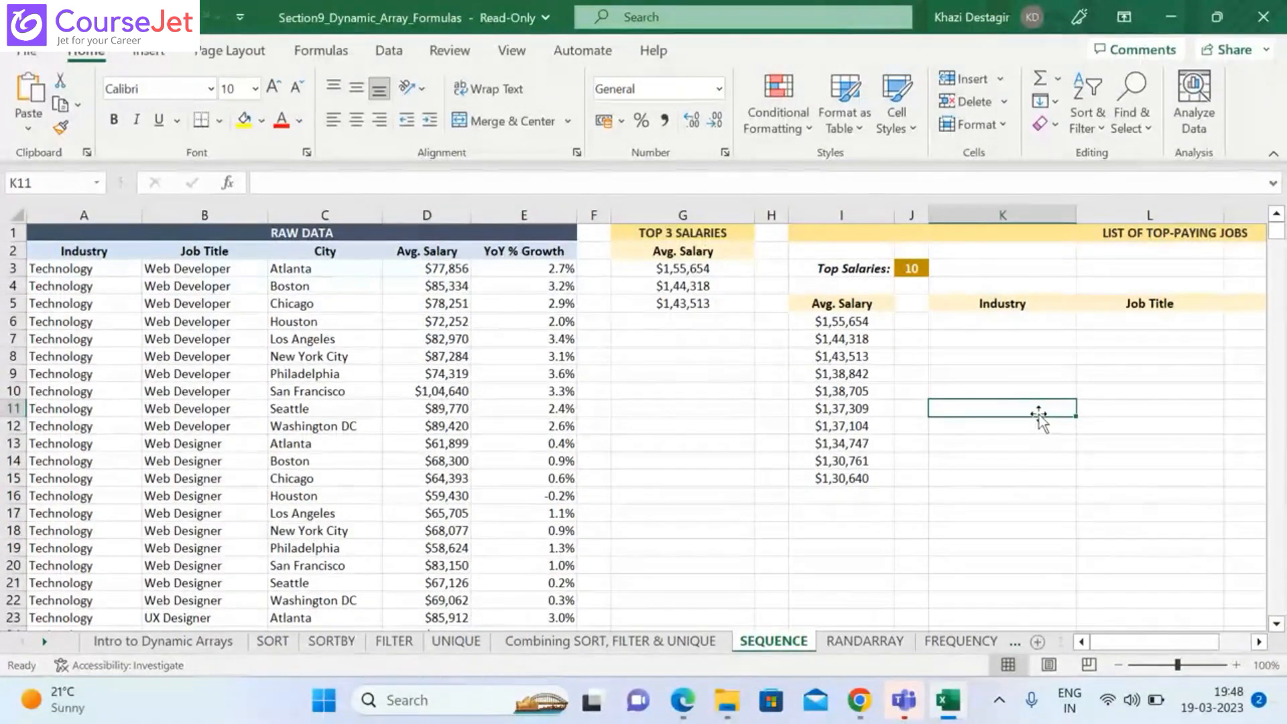
Start a FILTER formula in K6, under the Industry header, with the raw data range A3:E842 as its array
click(982, 321)
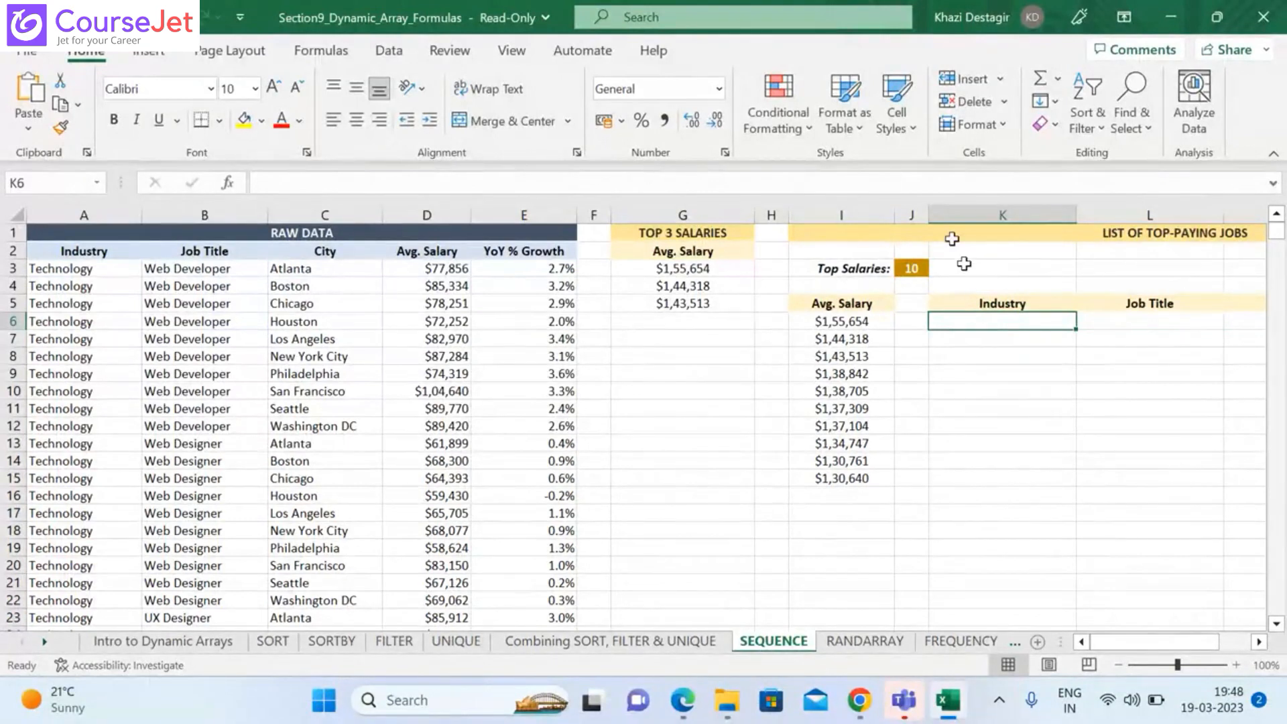
text(=)
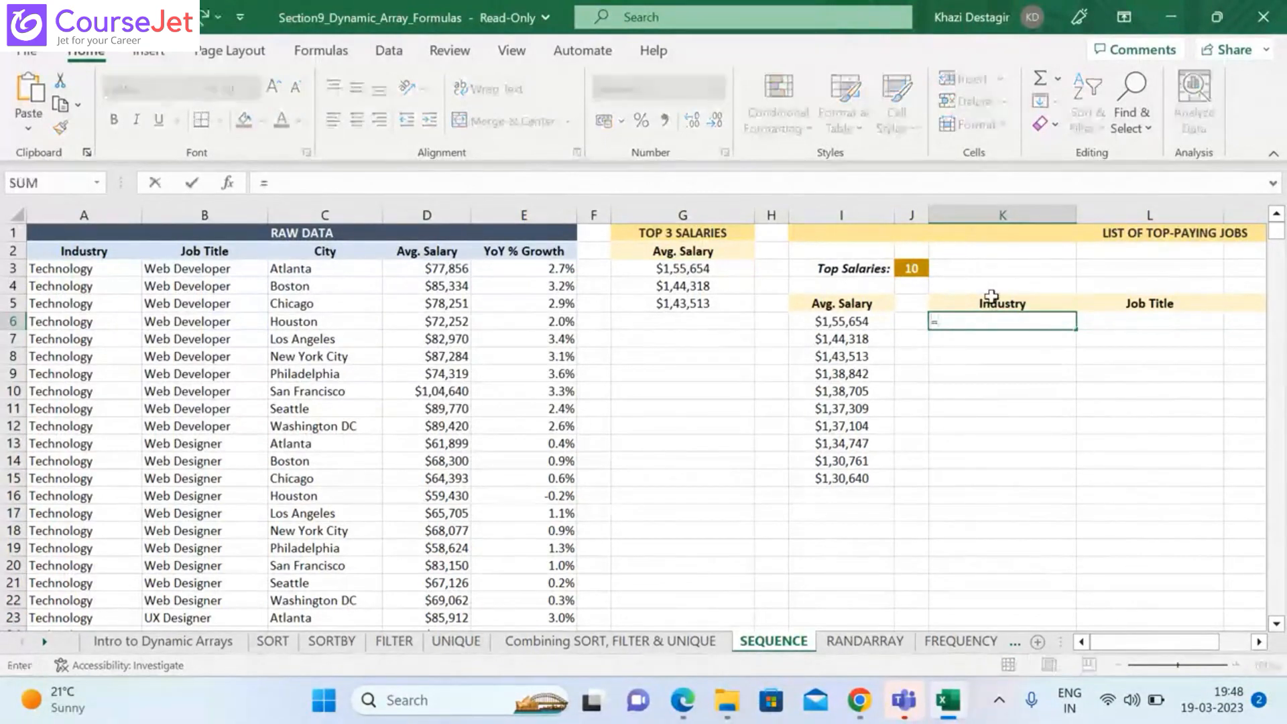
text(filte)
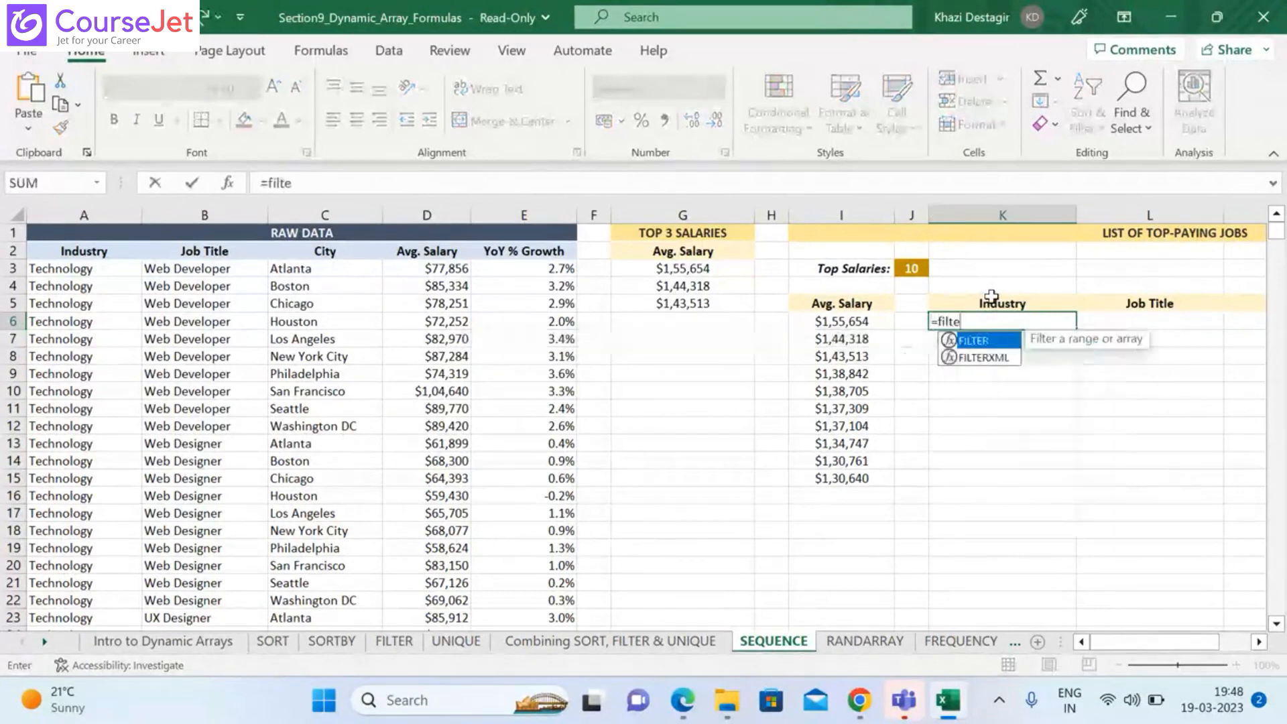
text(r()
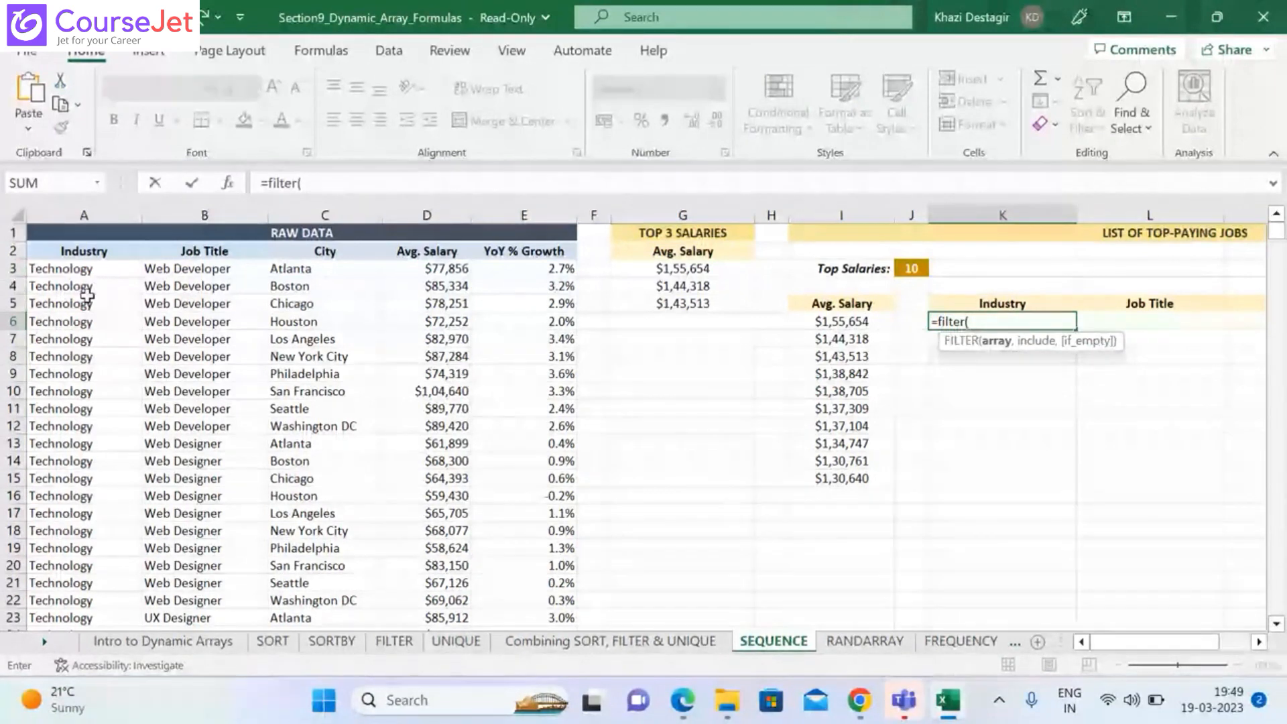
click(81, 273)
key(ctrl+shift+Right)
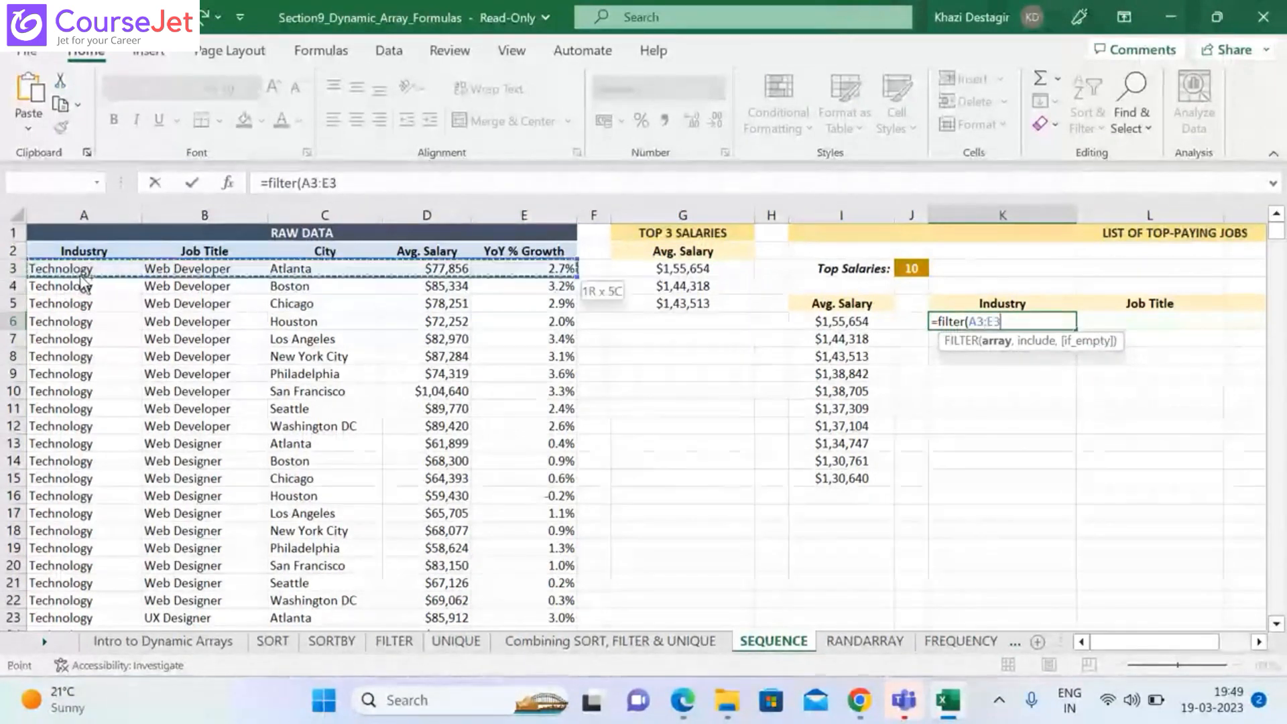
key(ctrl+shift+Down)
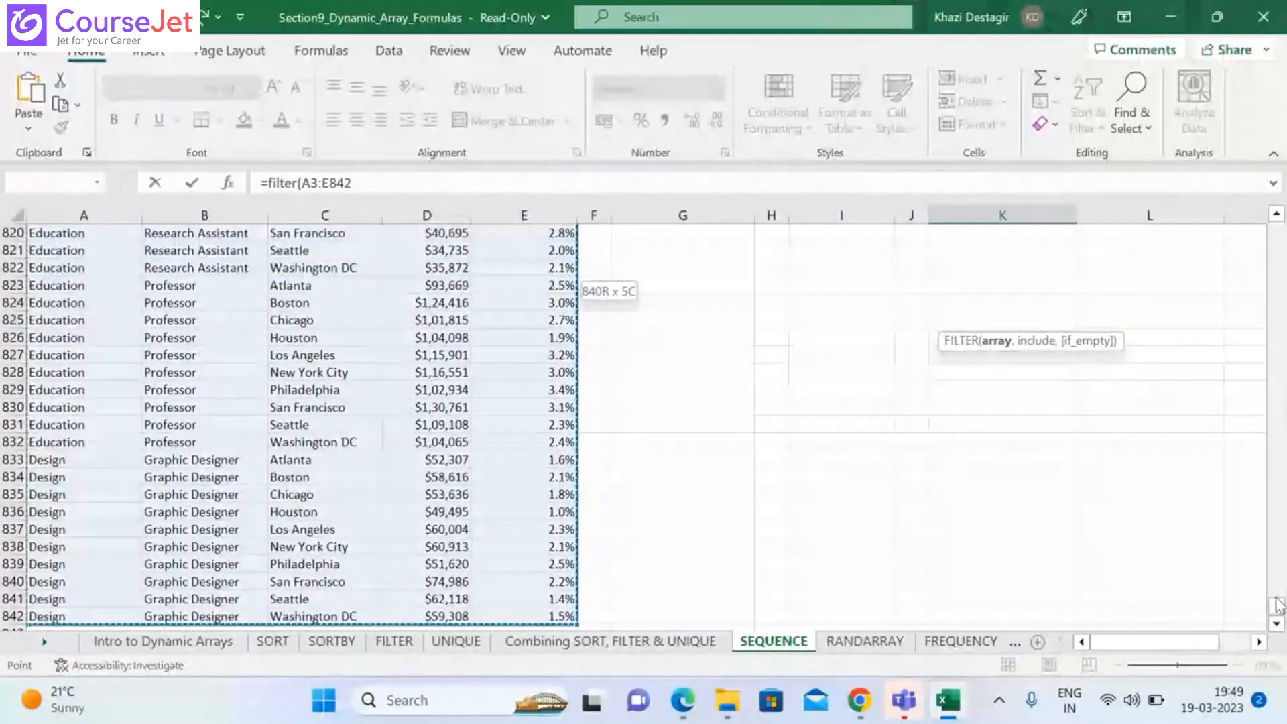
drag(1278, 605, 1282, 324)
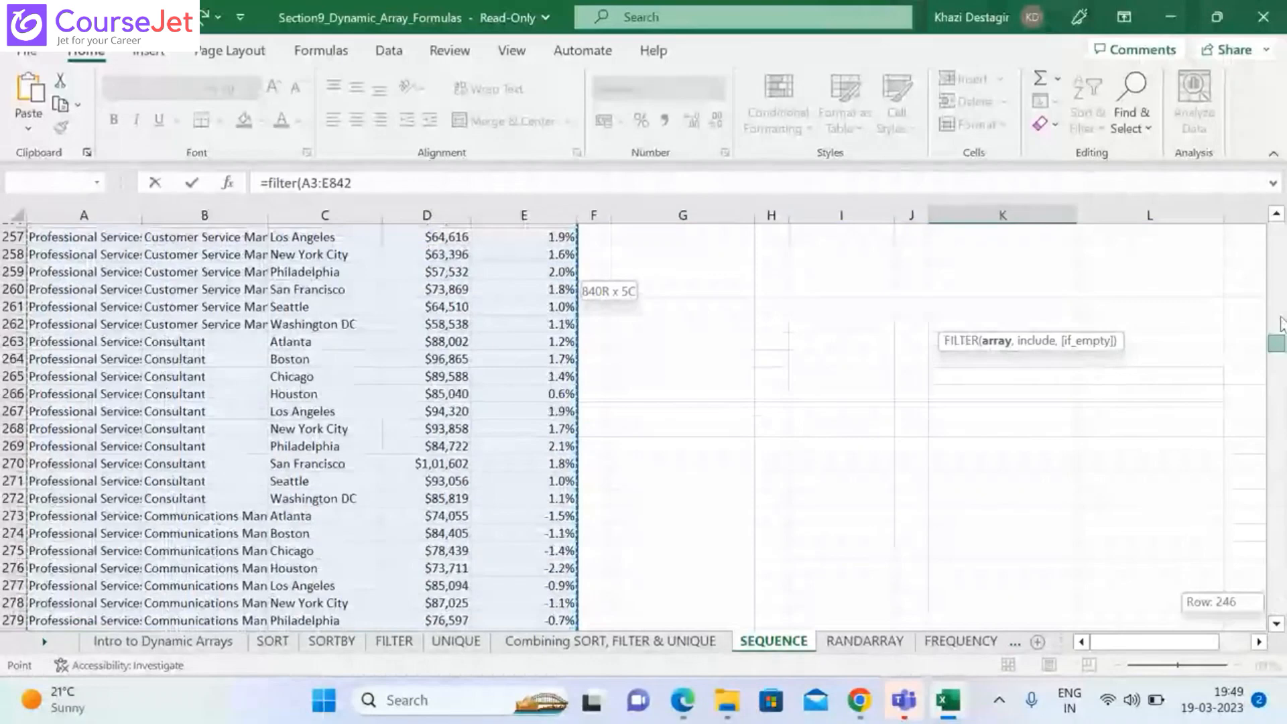
drag(1282, 323, 1280, 231)
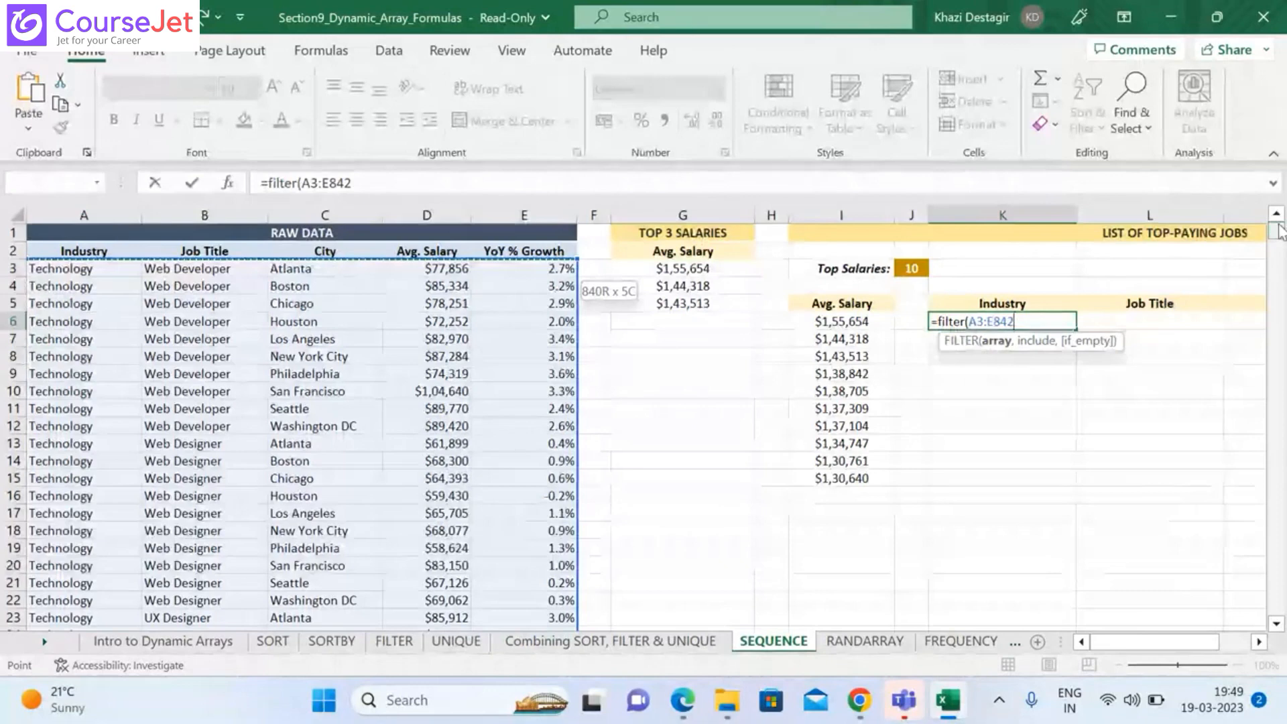
Begin the FILTER include condition by requiring D3:D842 to be greater than or equal to (>=) a nested LARGE function
text(,)
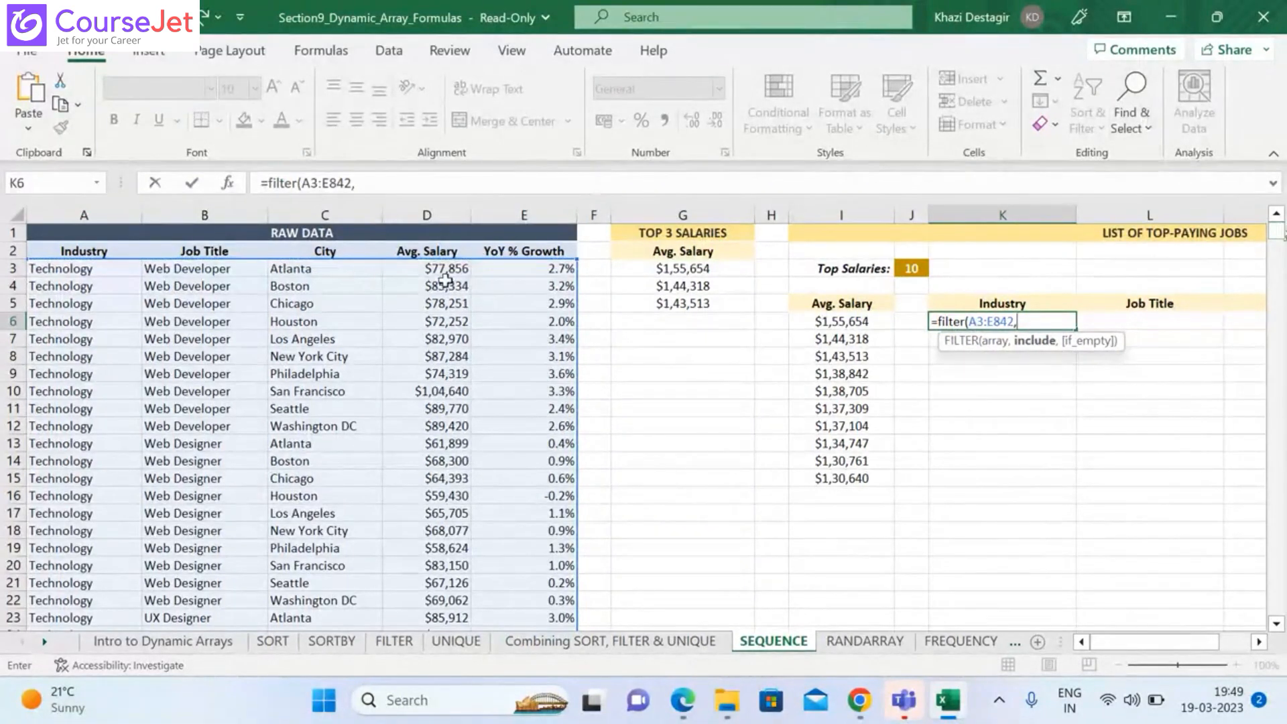
click(443, 273)
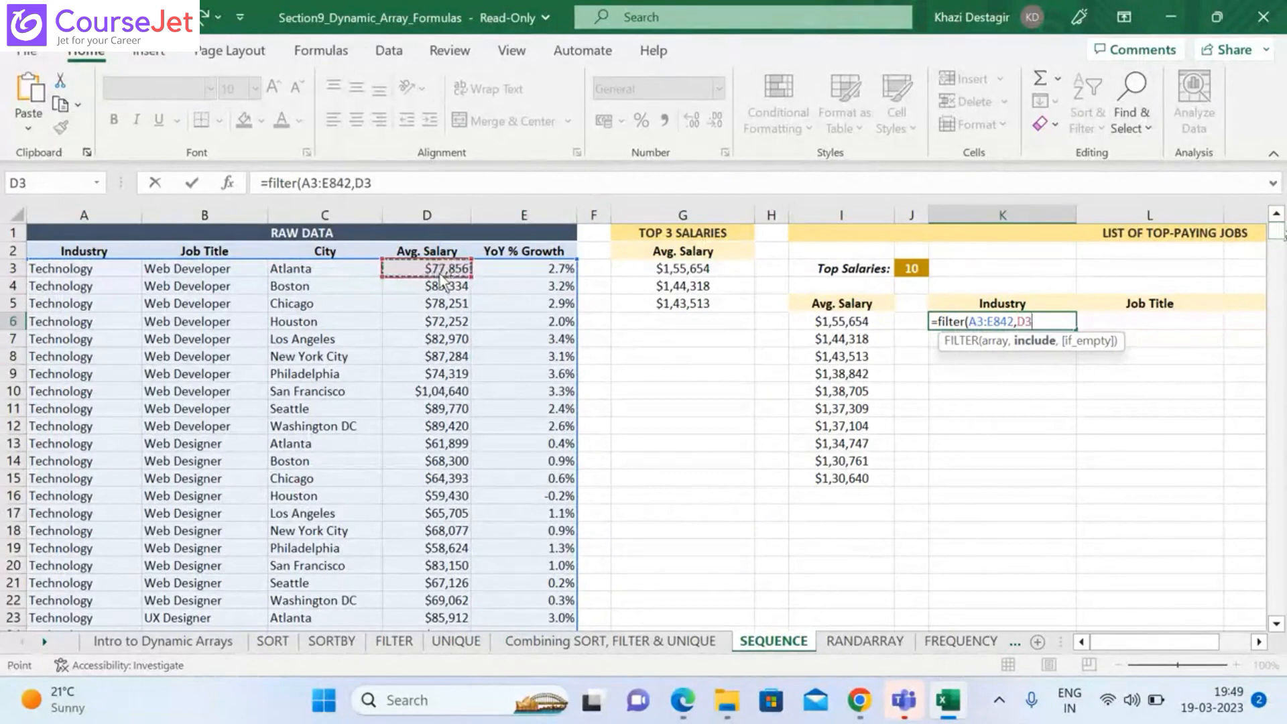
key(ctrl+shift+Down)
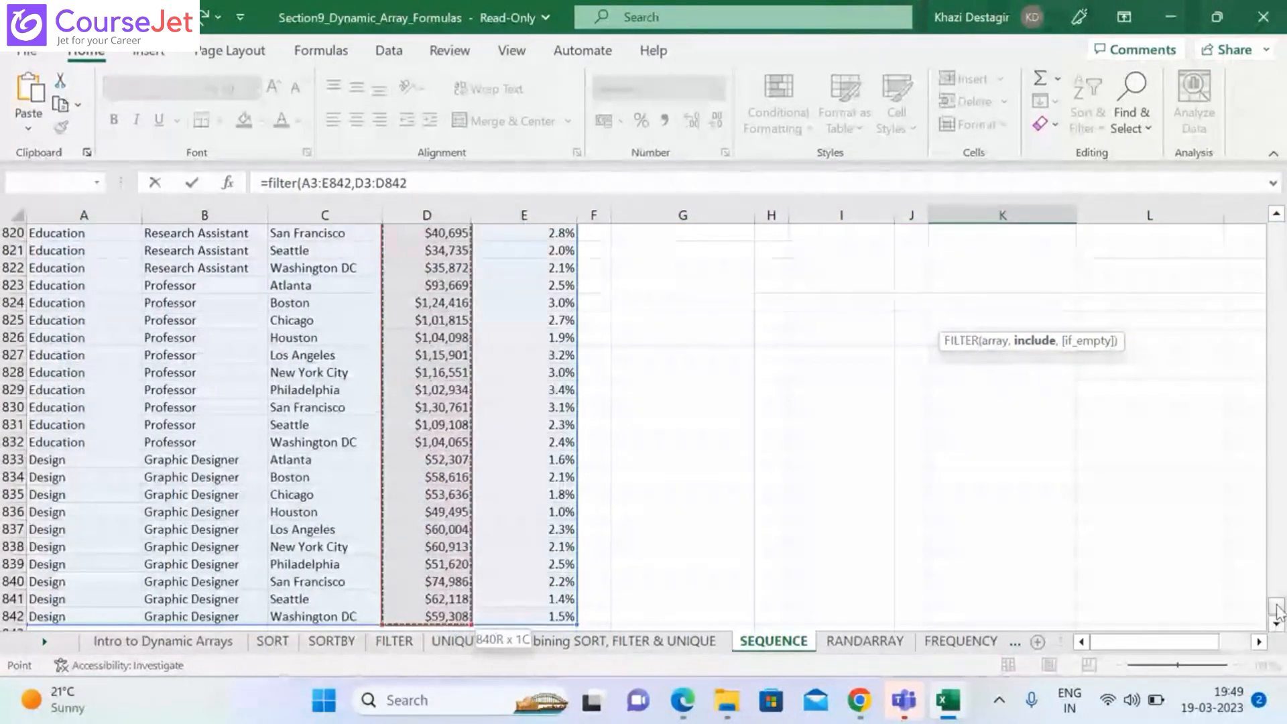
drag(1277, 610, 1276, 228)
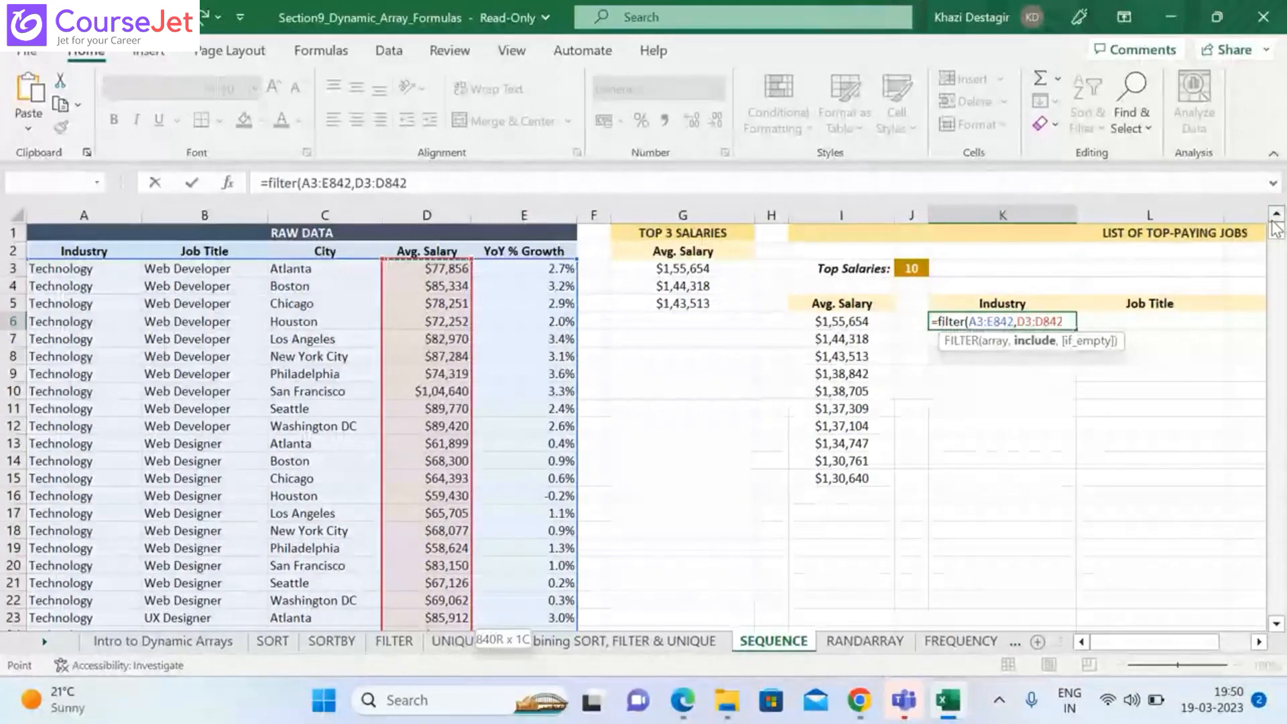
text(>)
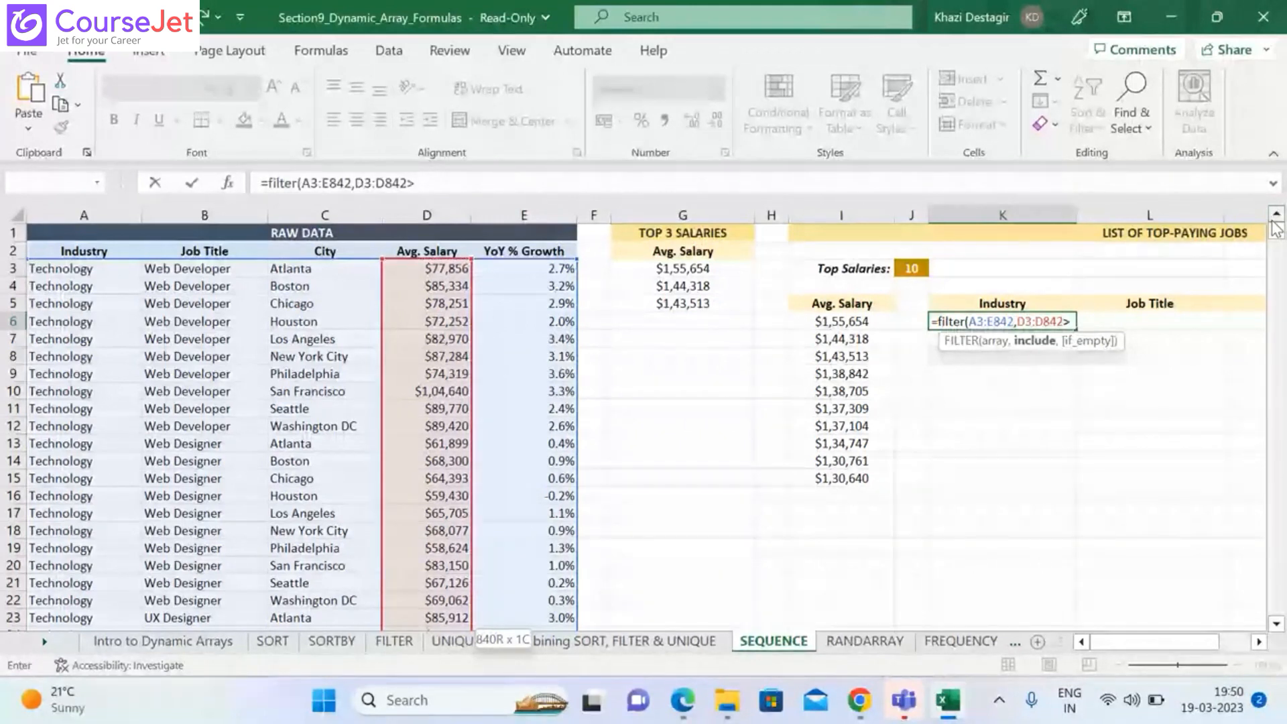
text(=)
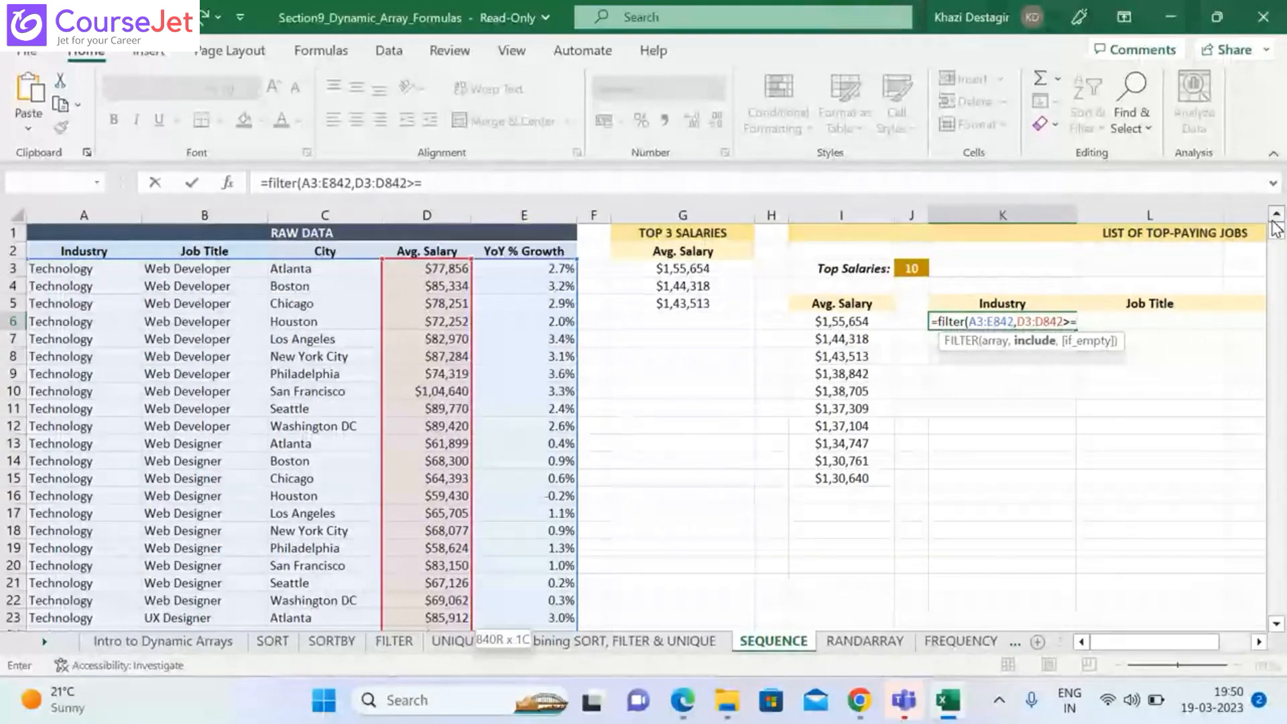
text(large)
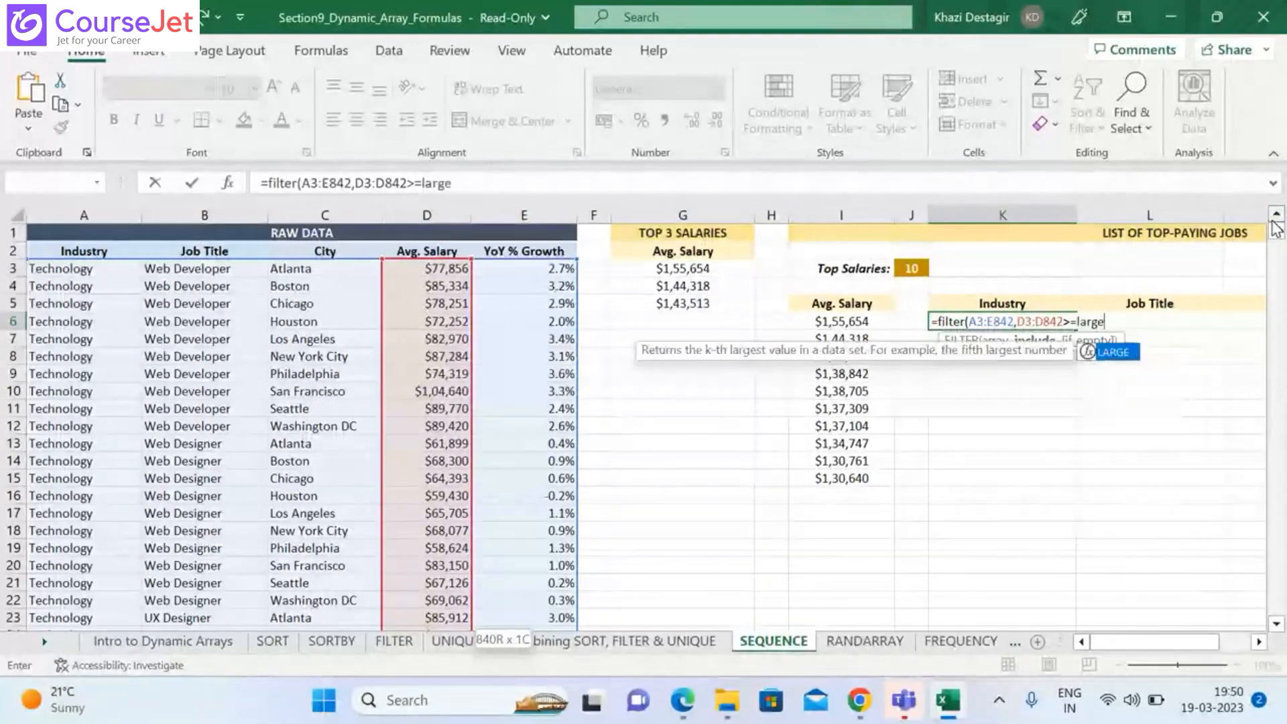
text(()
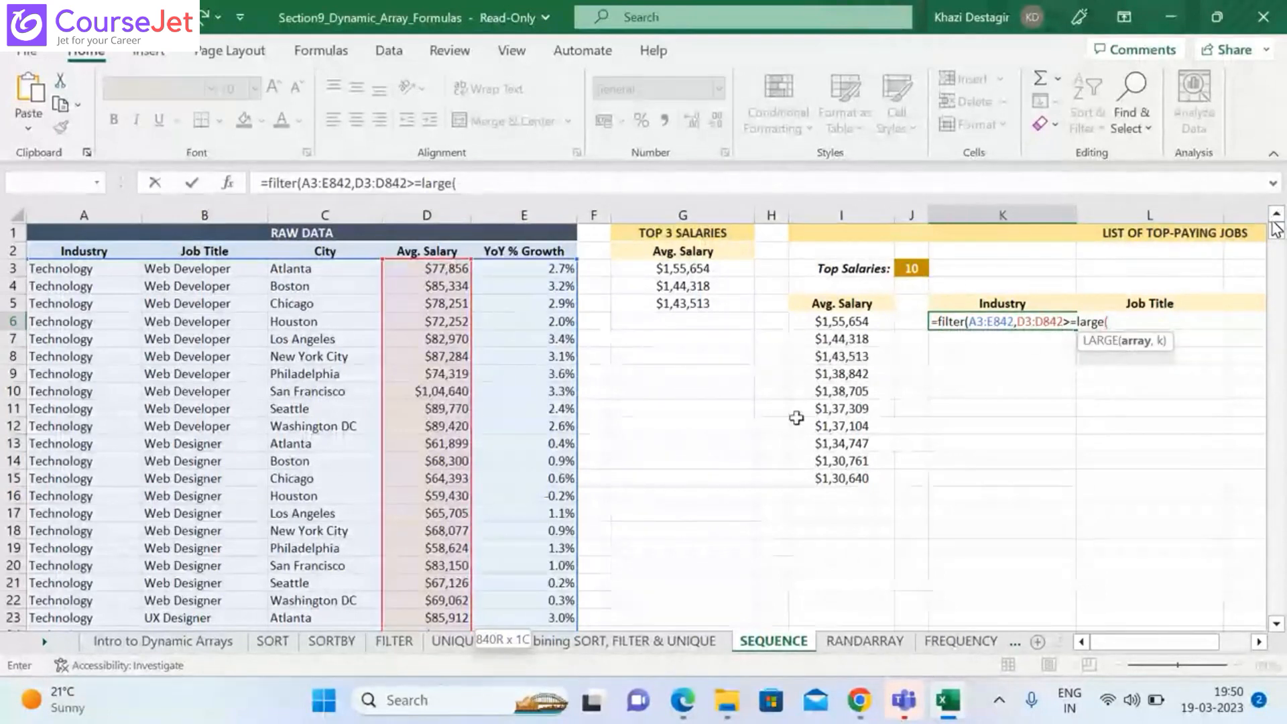
click(454, 262)
key(ctrl+shift+Down)
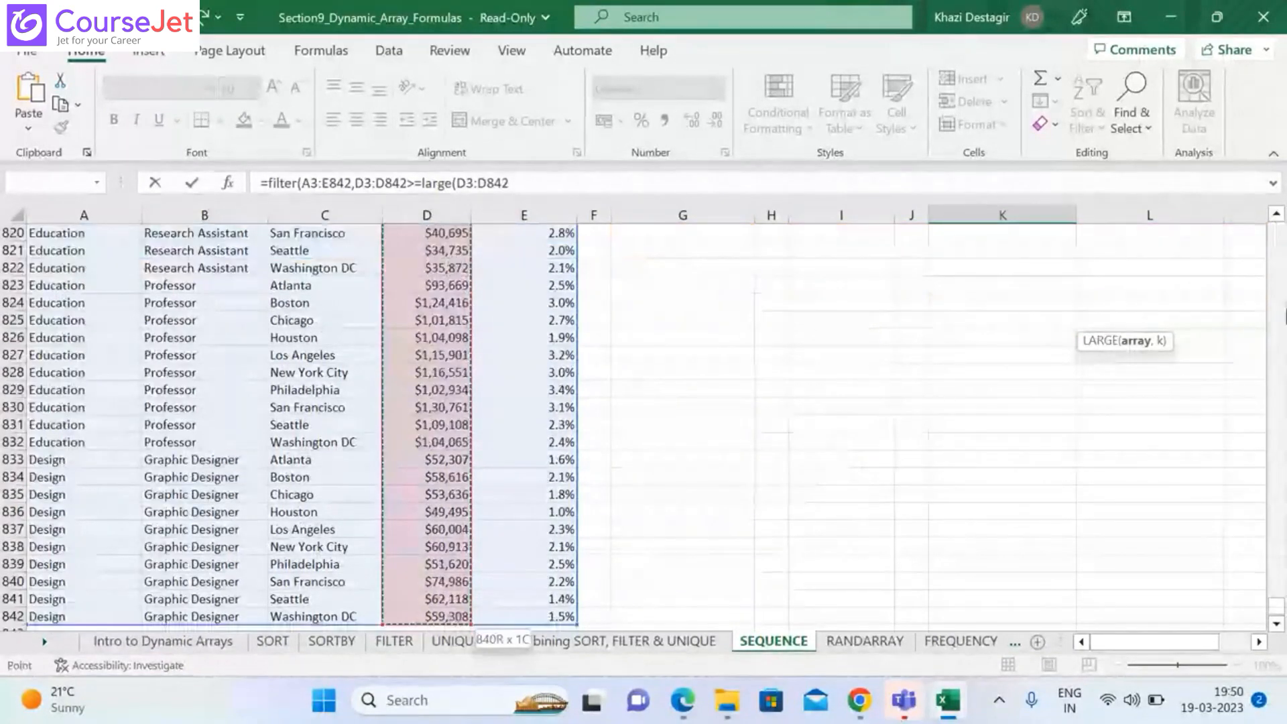
click(1265, 608)
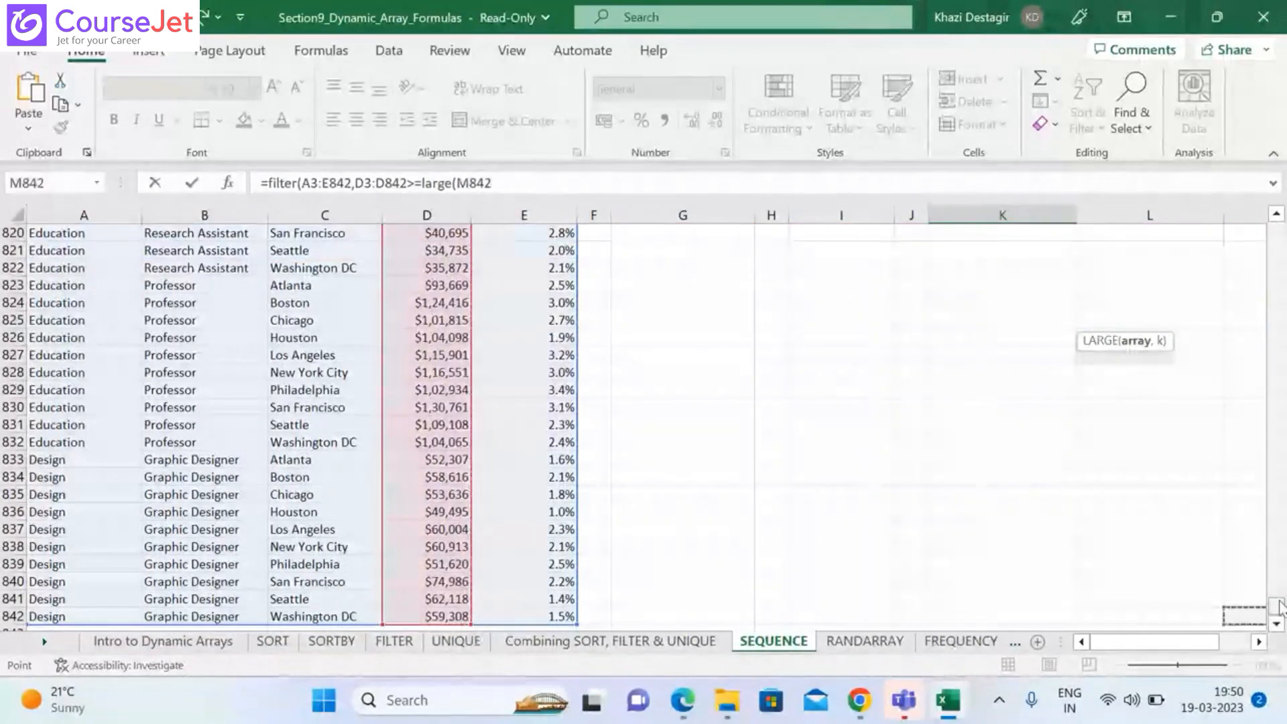
drag(1278, 607, 1278, 218)
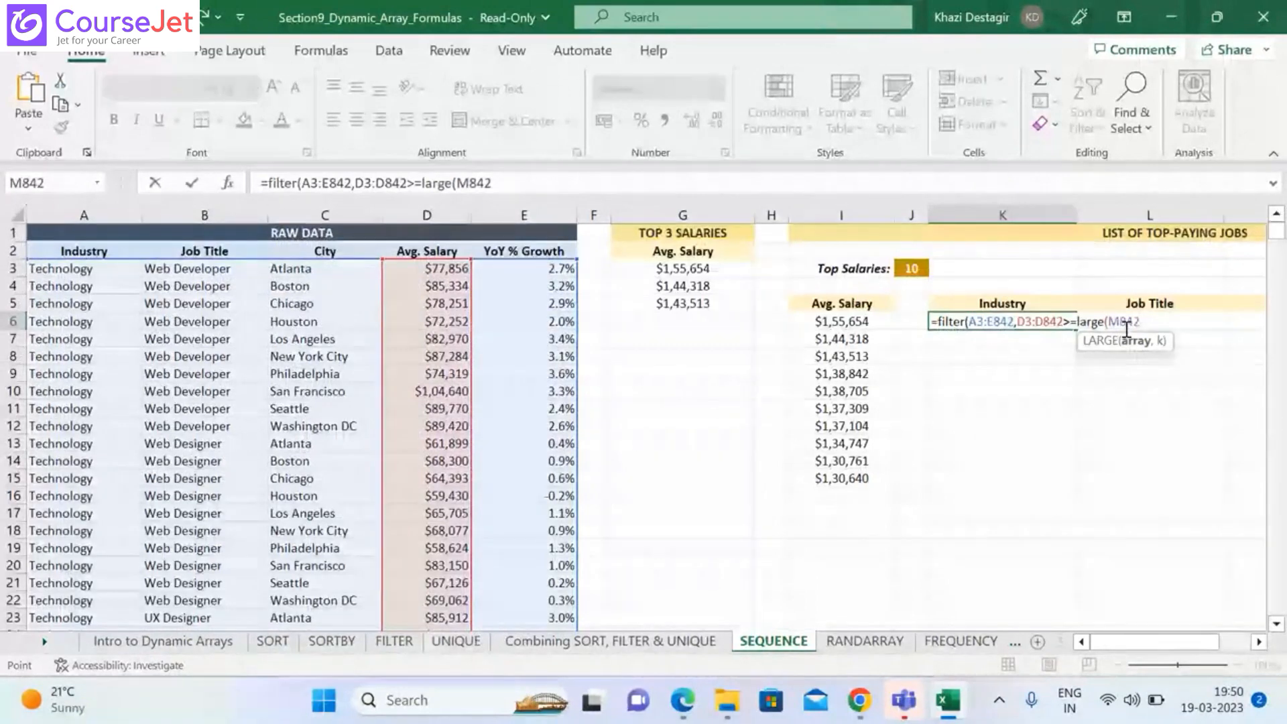
key(BackSpace)
key(BackSpace)
key(BackSpace)
key(BackSpace)
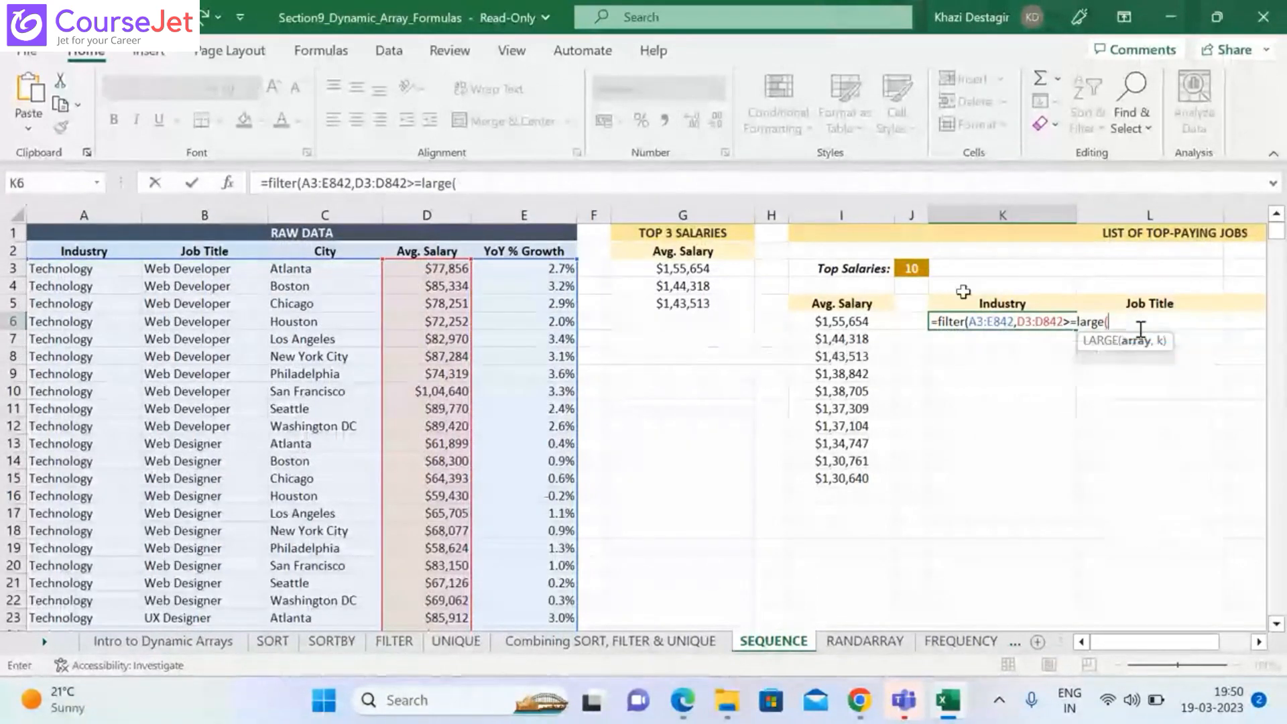
Supply the Avg. Salary range D3:D842 as the array of the nested LARGE function in the K6 formula
click(438, 270)
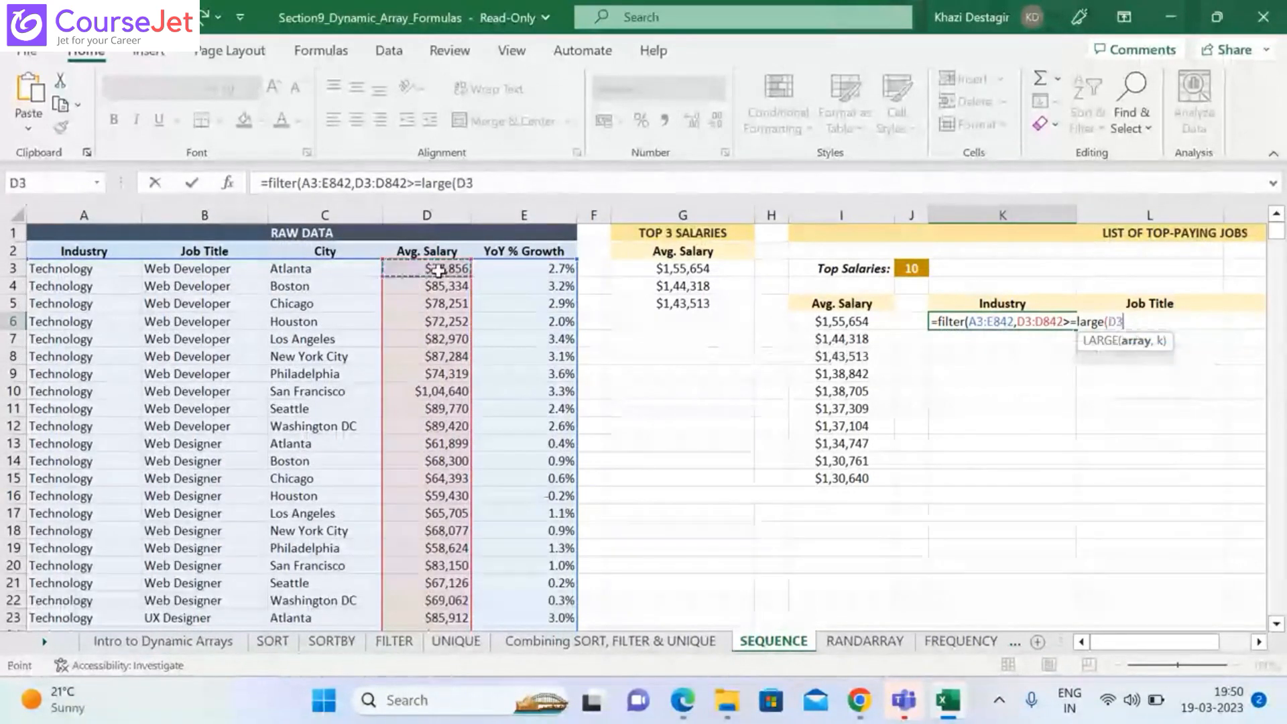
key(ctrl+shift+Down)
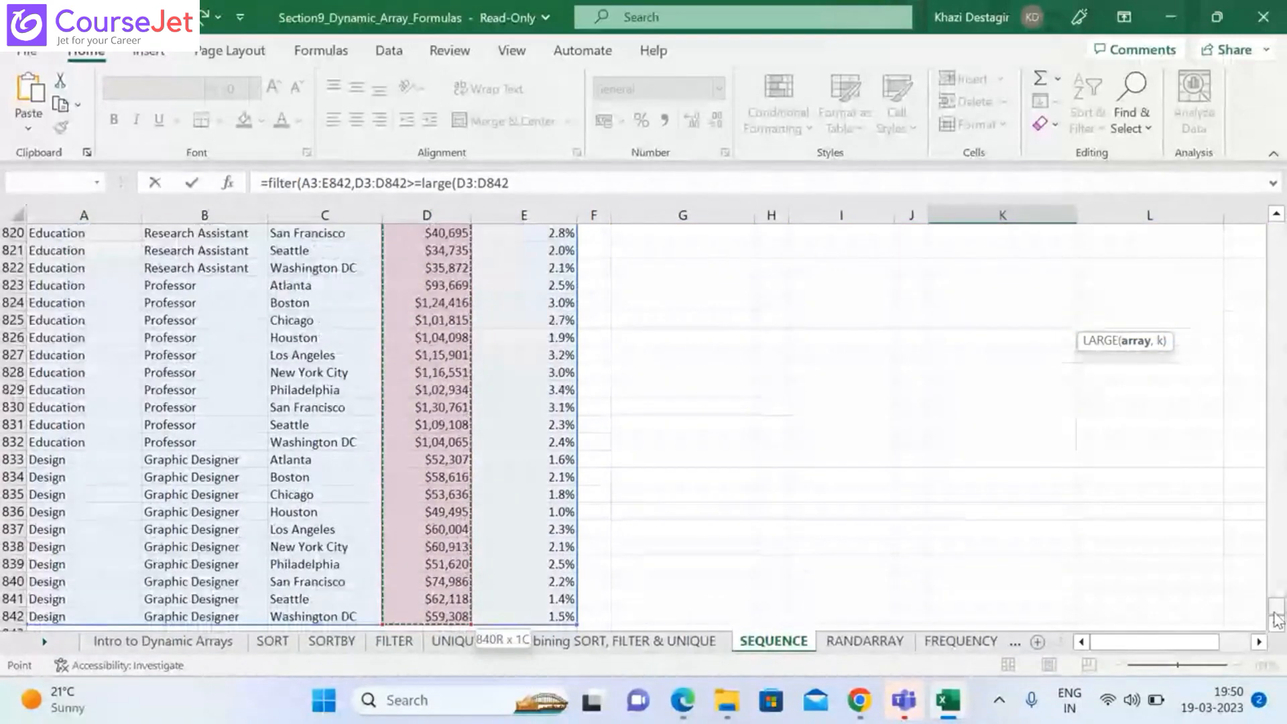
drag(1276, 615, 1255, 242)
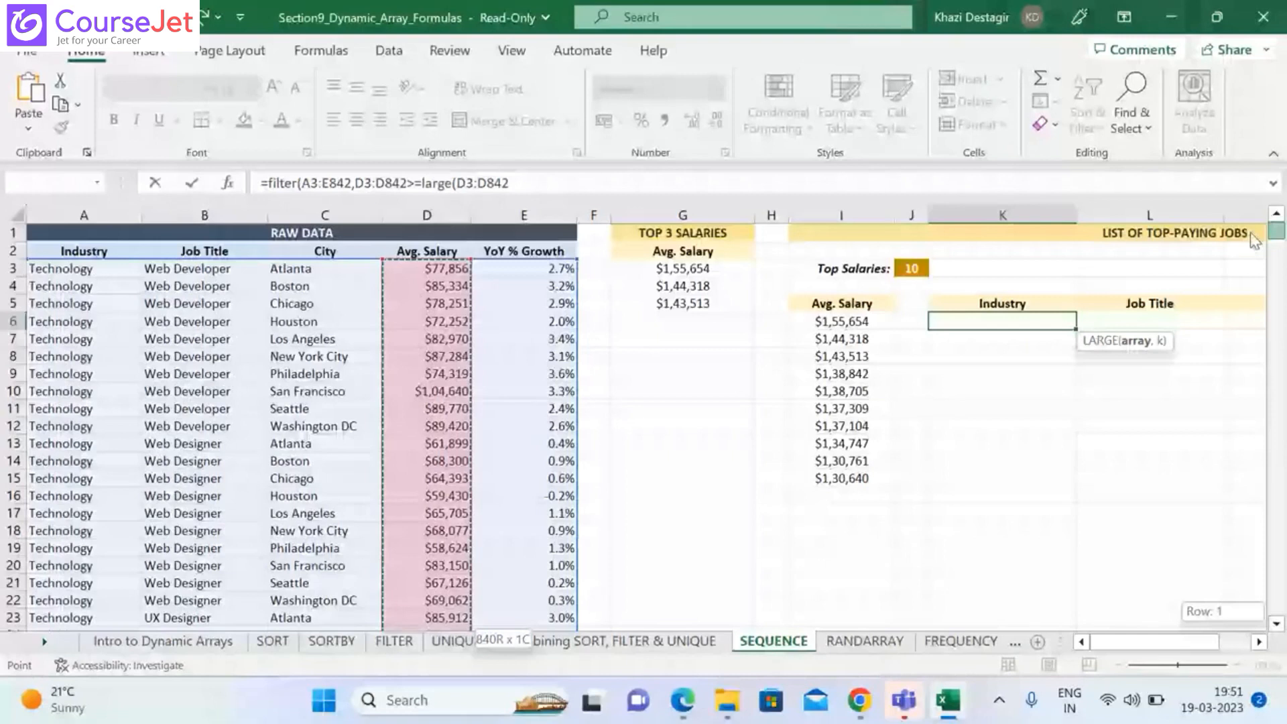
drag(1255, 242, 1253, 228)
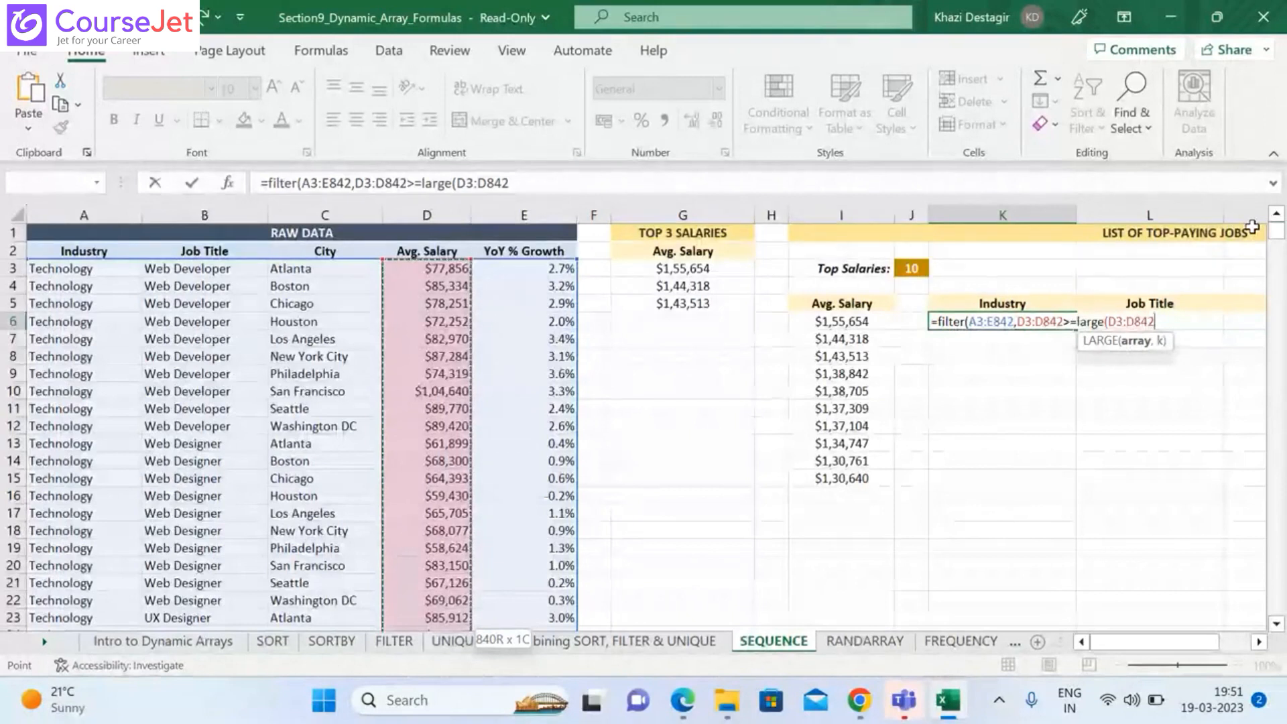
text(,)
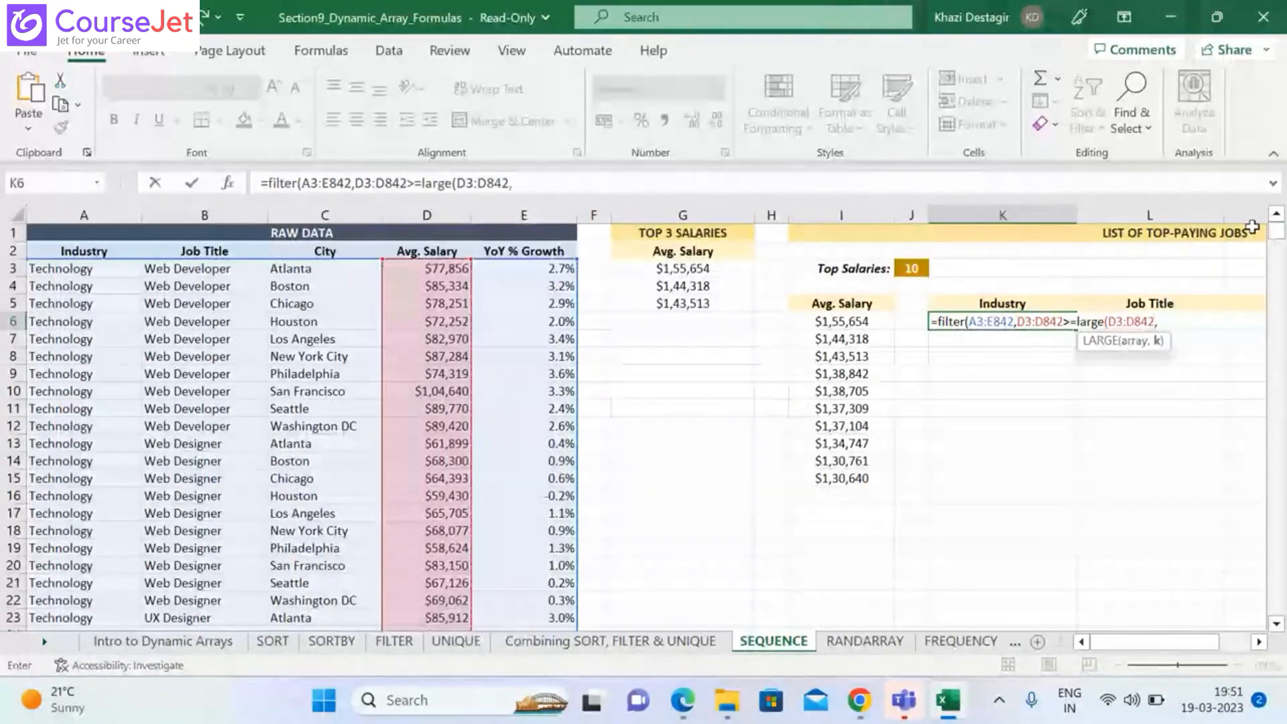
Use cell J3 as LARGE's k argument and complete the formula =FILTER(A3:E842,D3:D842>=LARGE(D3:D842,J3)) in K6
text(10))
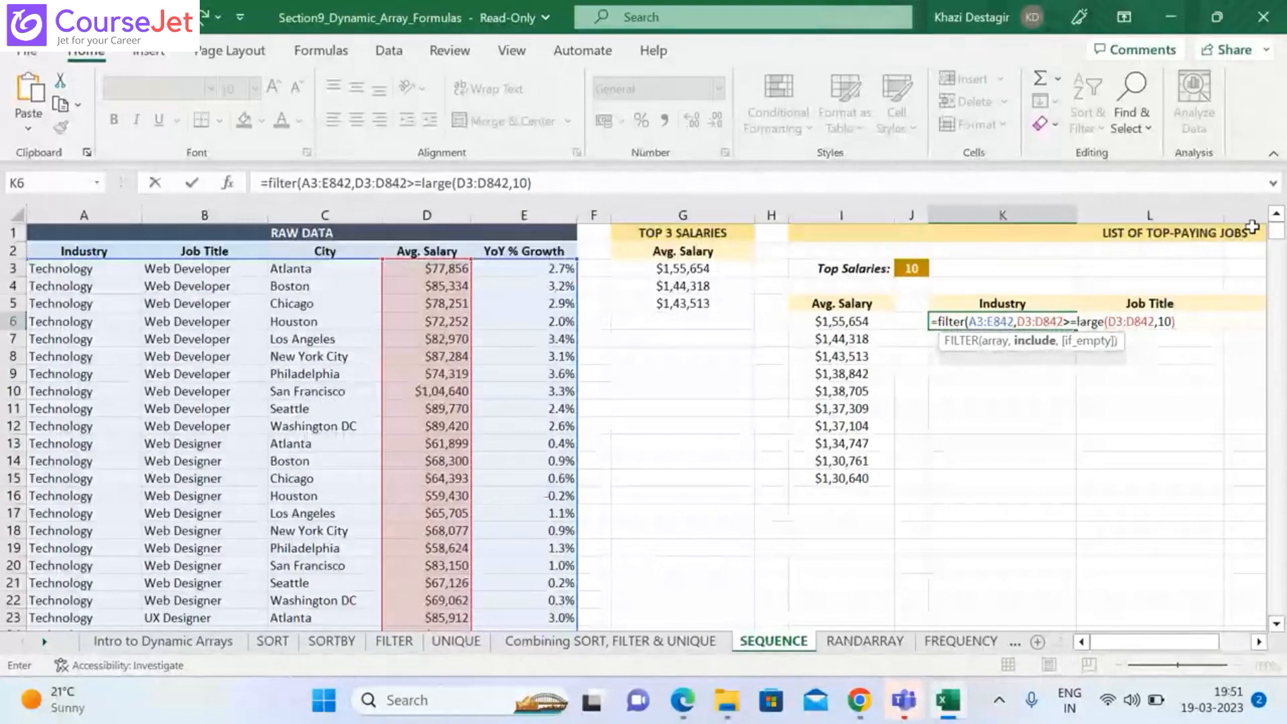
key(BackSpace)
key(BackSpace)
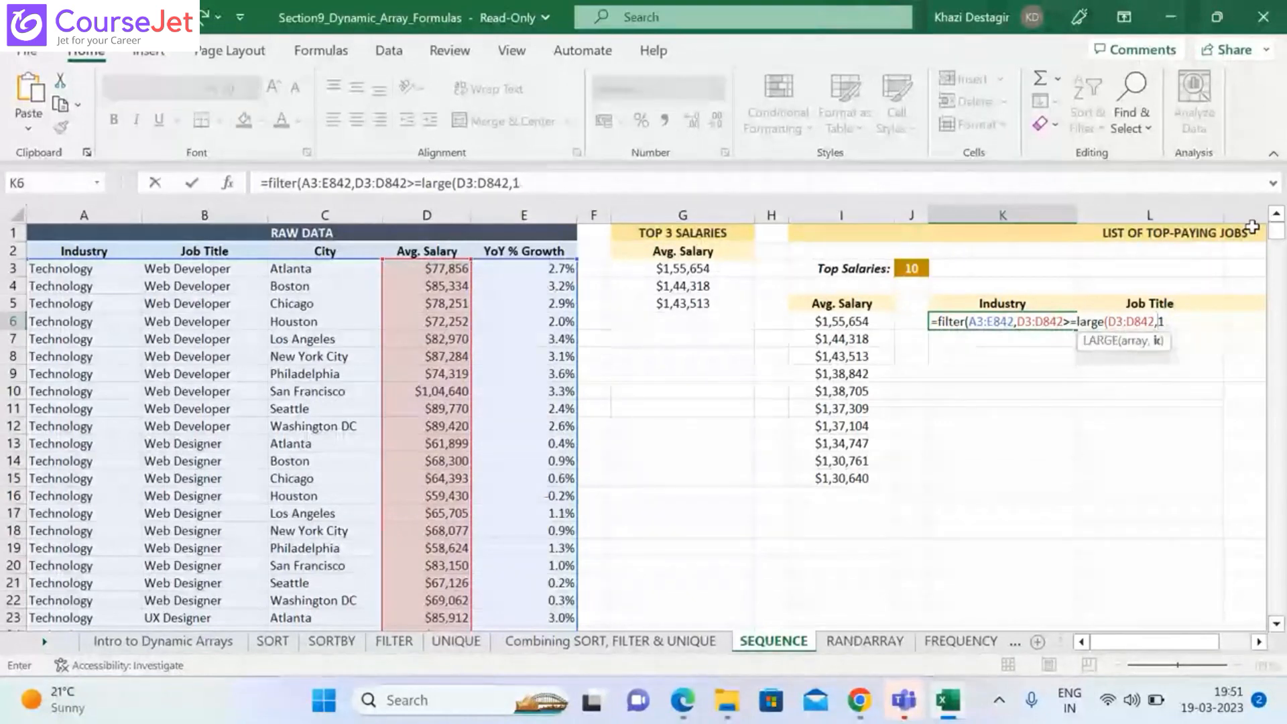
key(BackSpace)
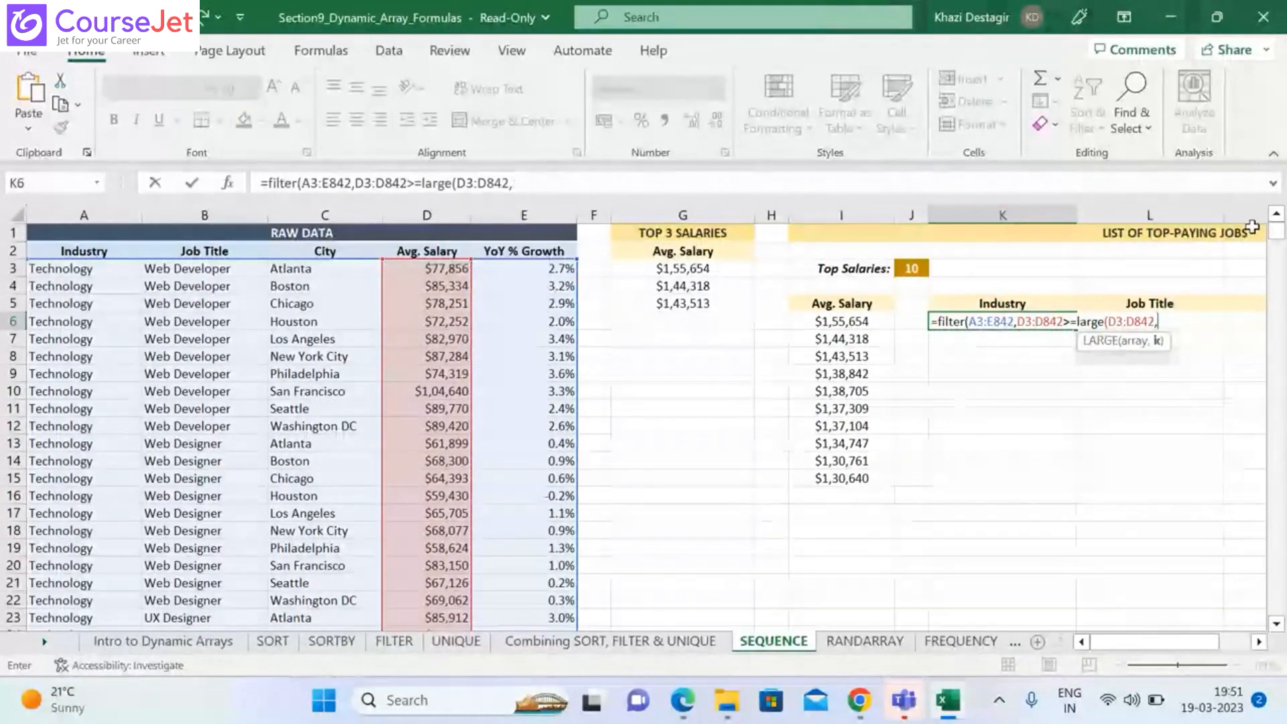
text(j3)
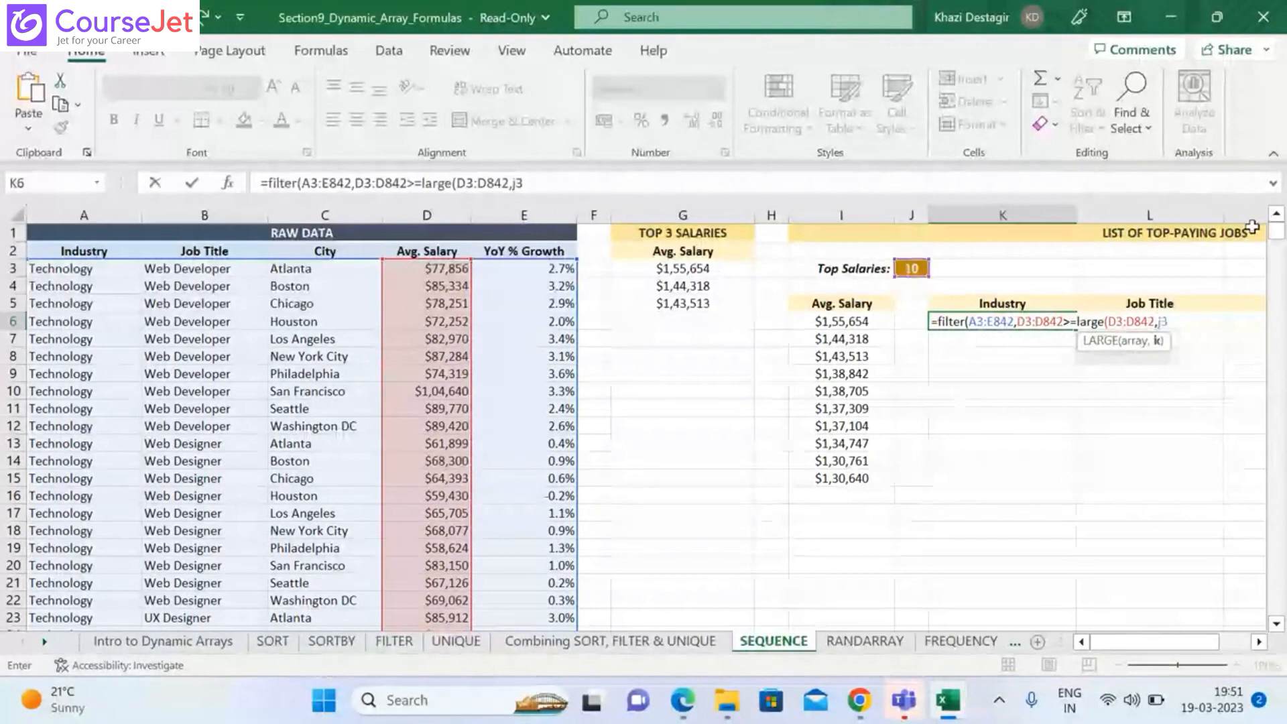
text()))
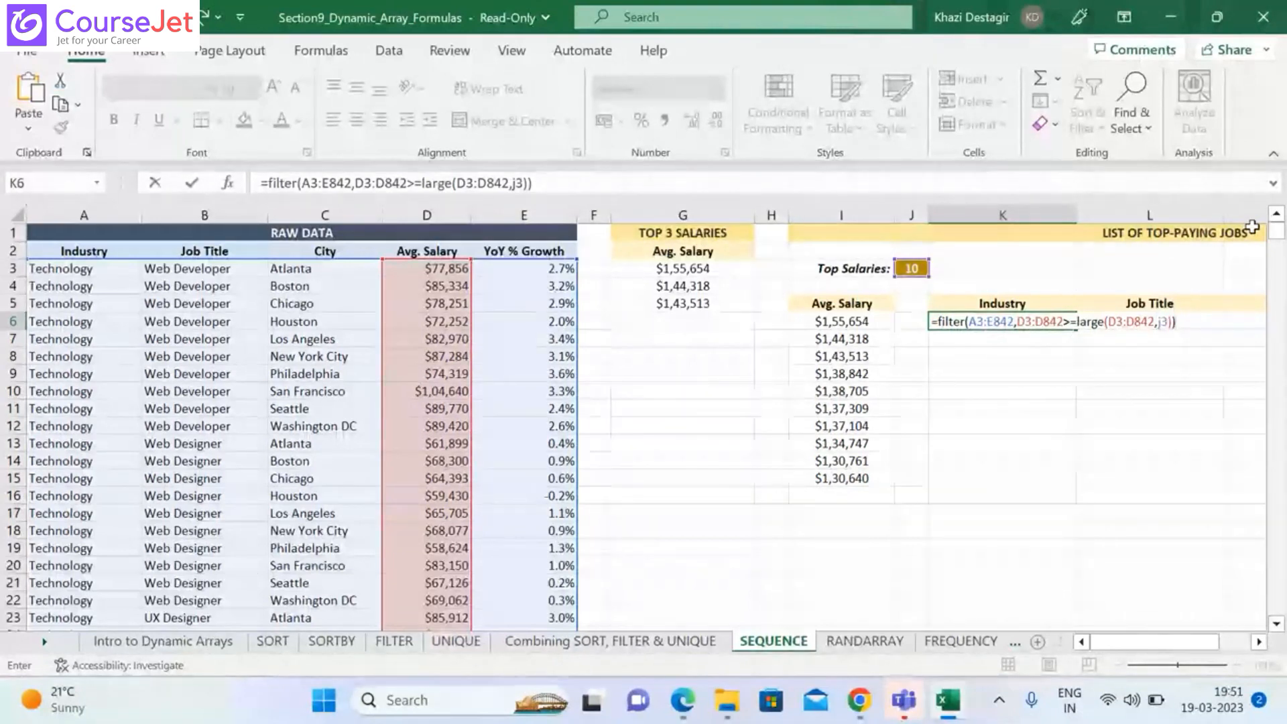
key(Return)
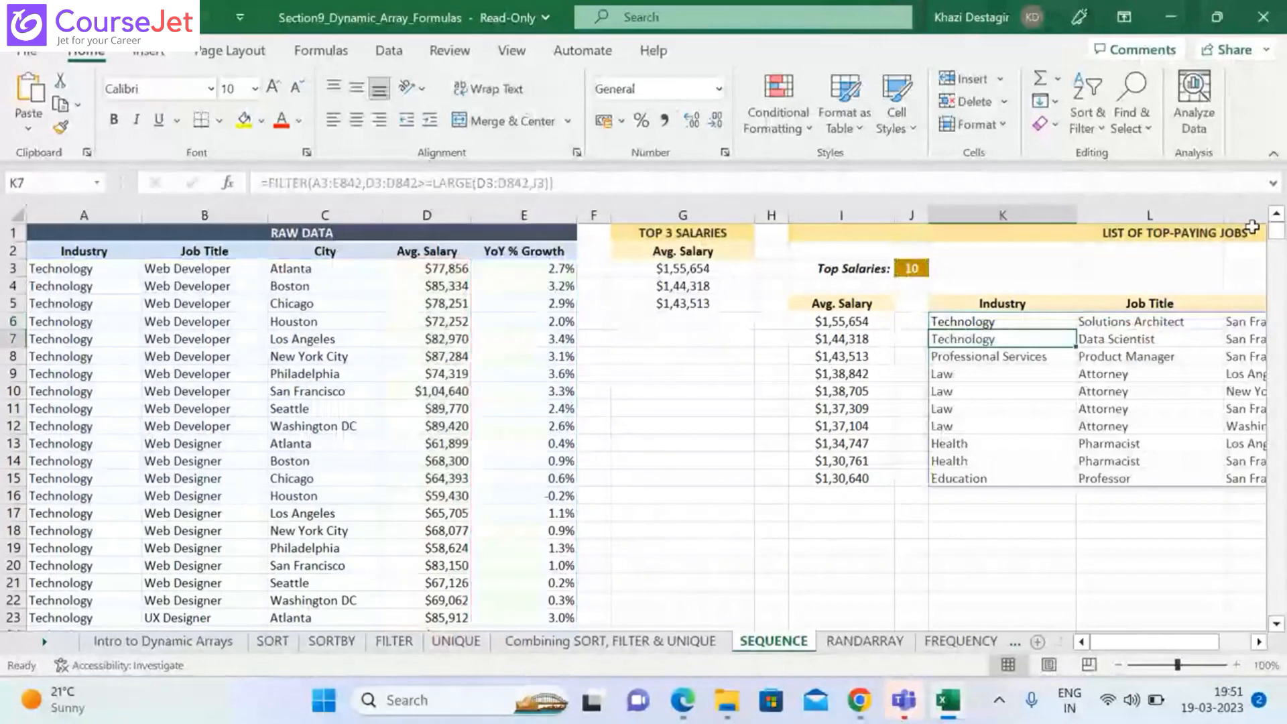
Wrap the FILTER formula in K6 in a SORT function with only the filtered array as its argument
click(1260, 642)
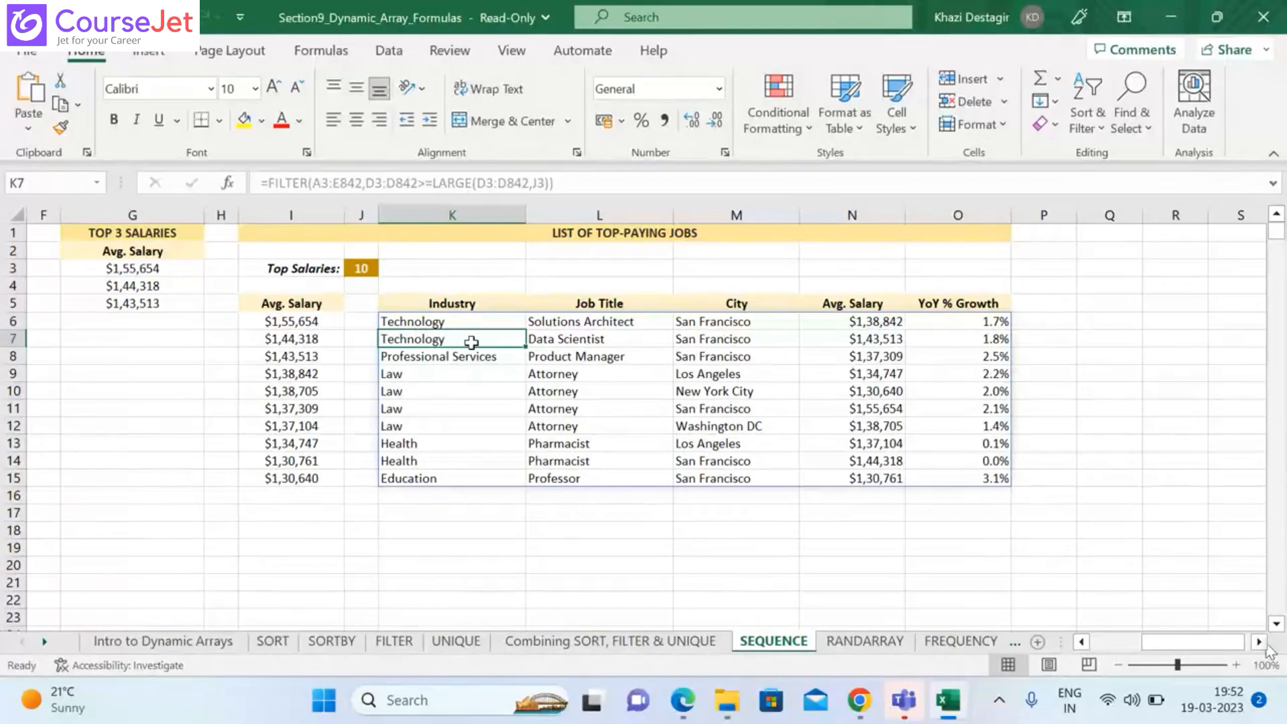
click(415, 323)
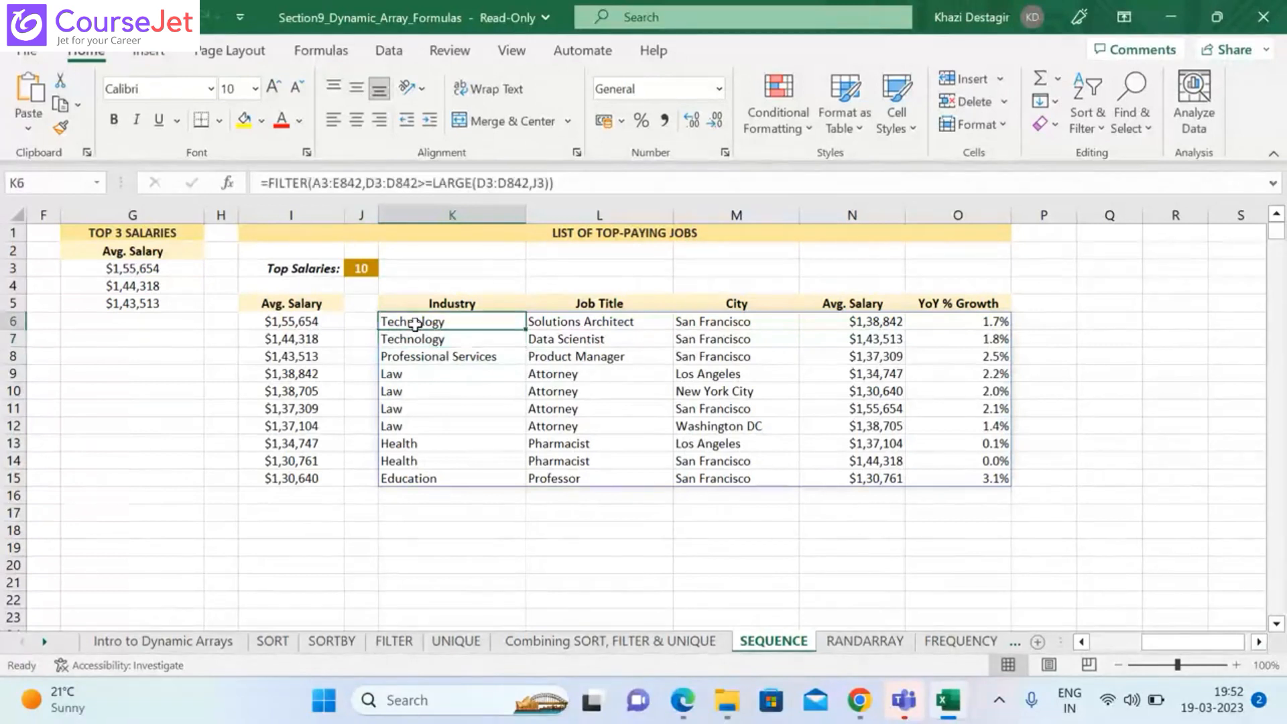
click(266, 183)
text(sort()
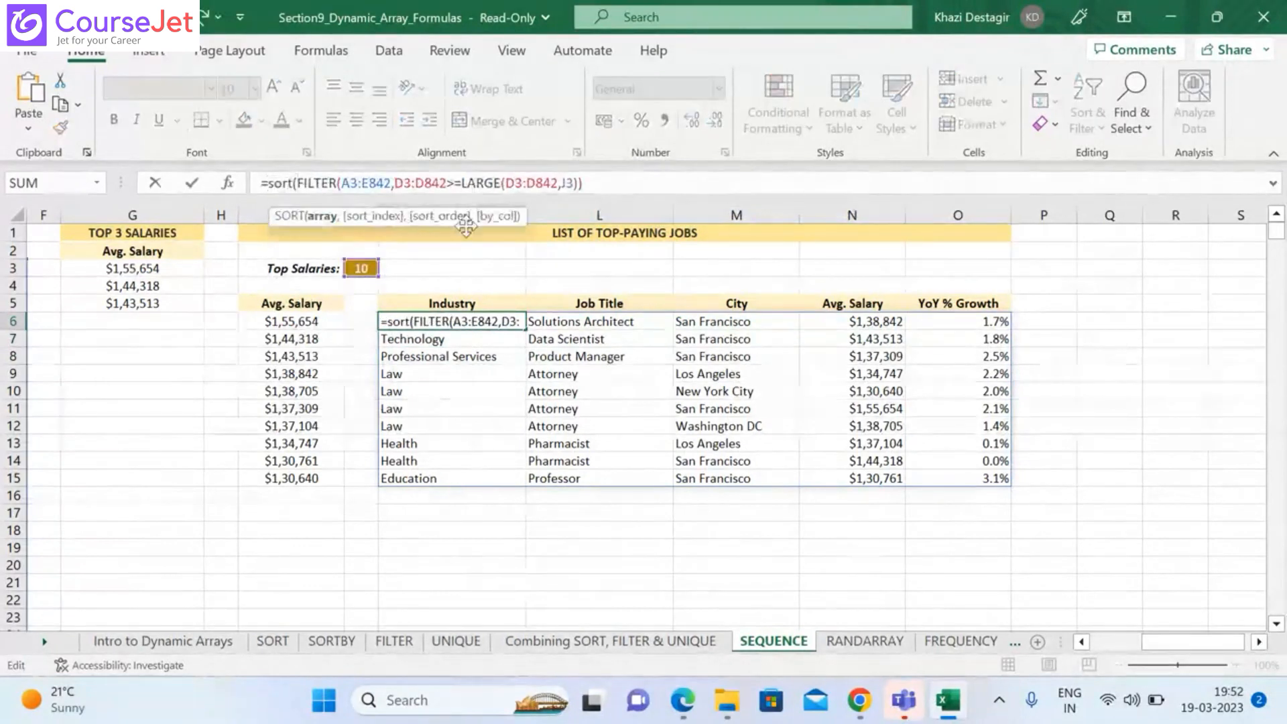
click(608, 191)
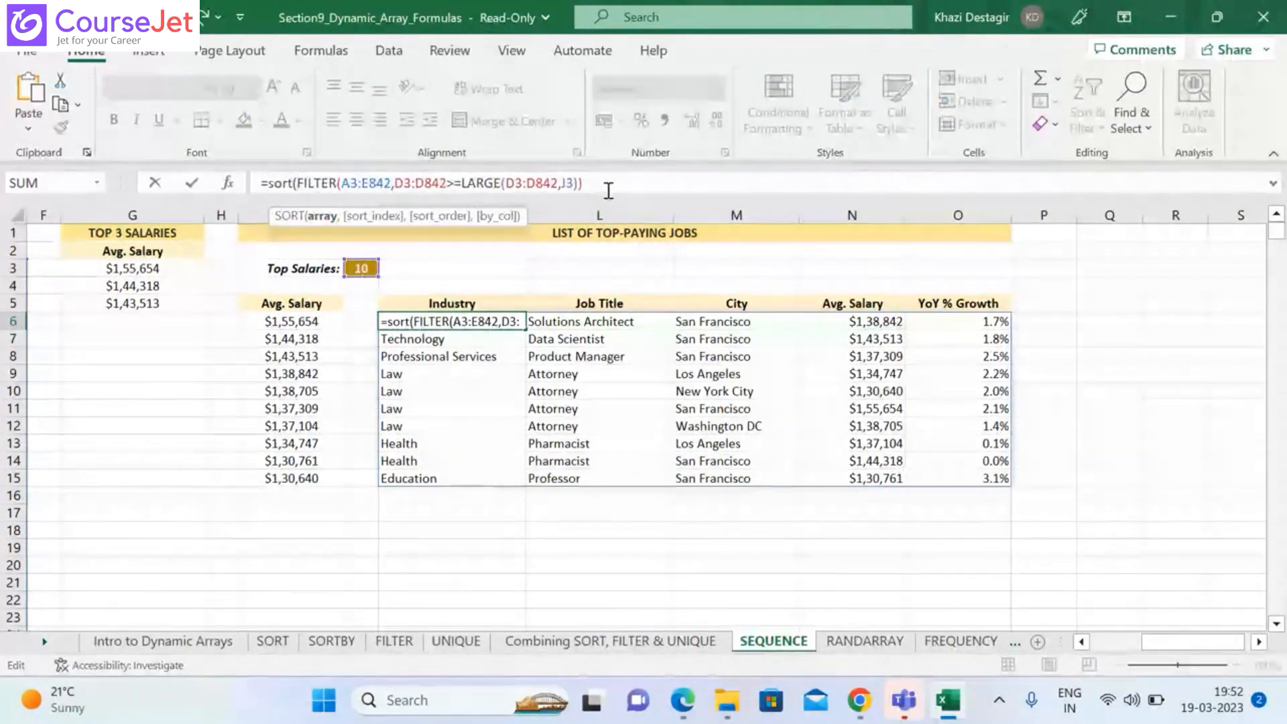
click(608, 191)
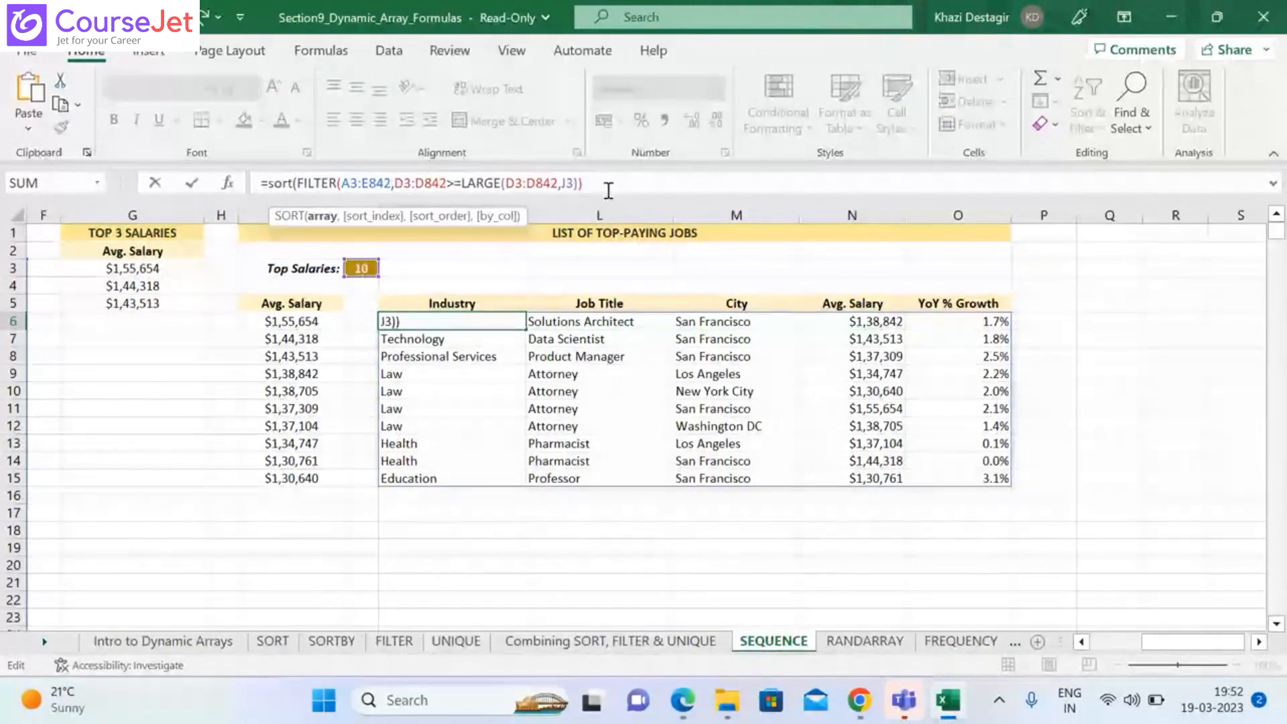
text())
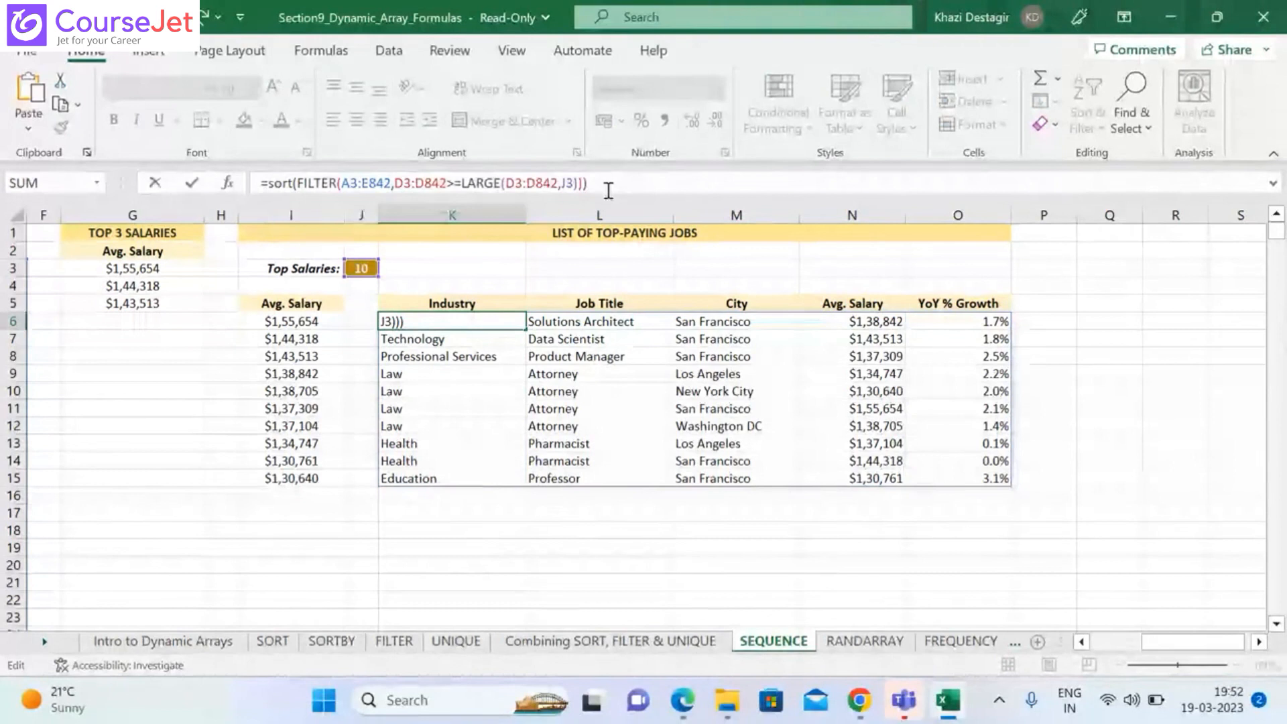
key(Return)
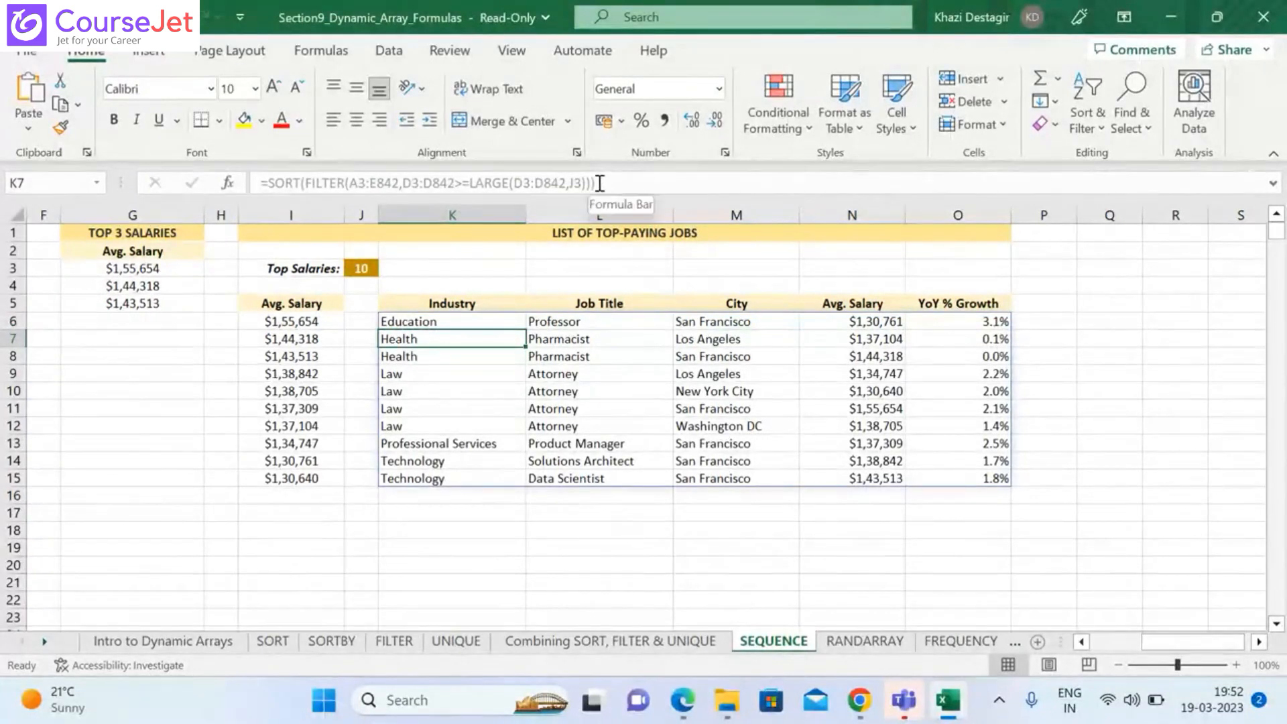
Add a sort index of 4 to the SORT formula in K6 to order the jobs by Avg. Salary
click(434, 322)
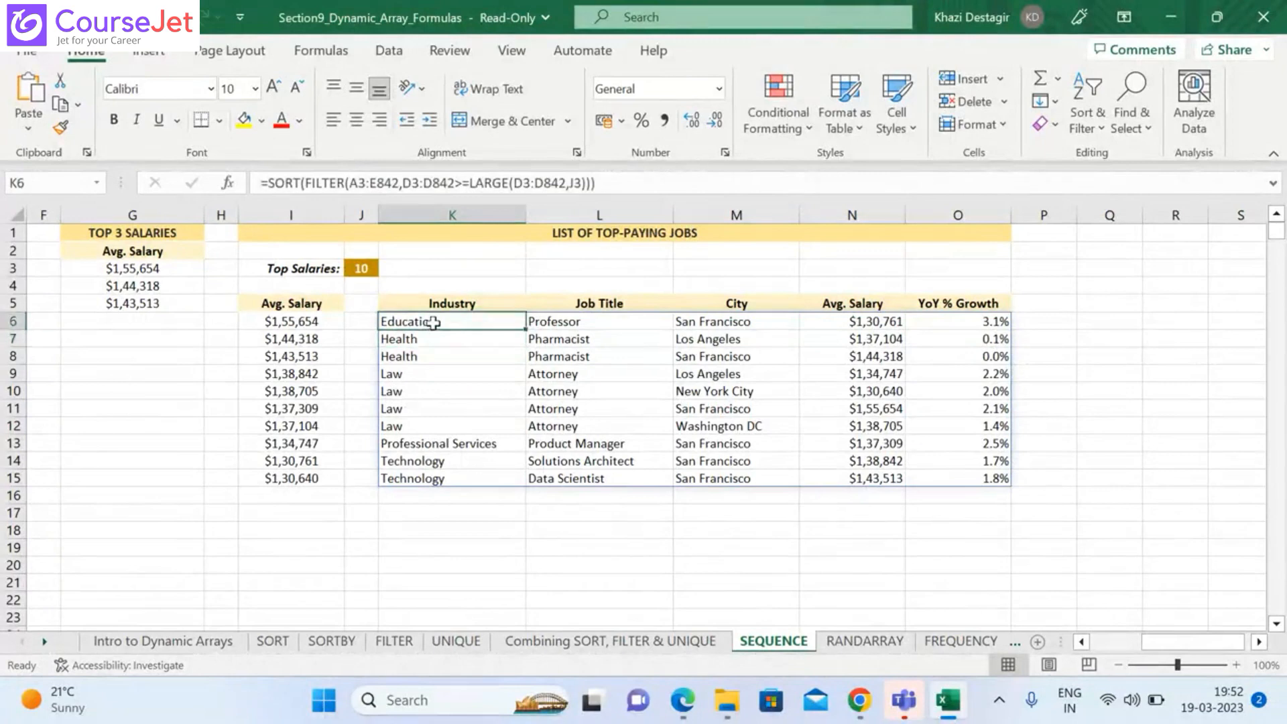
click(597, 184)
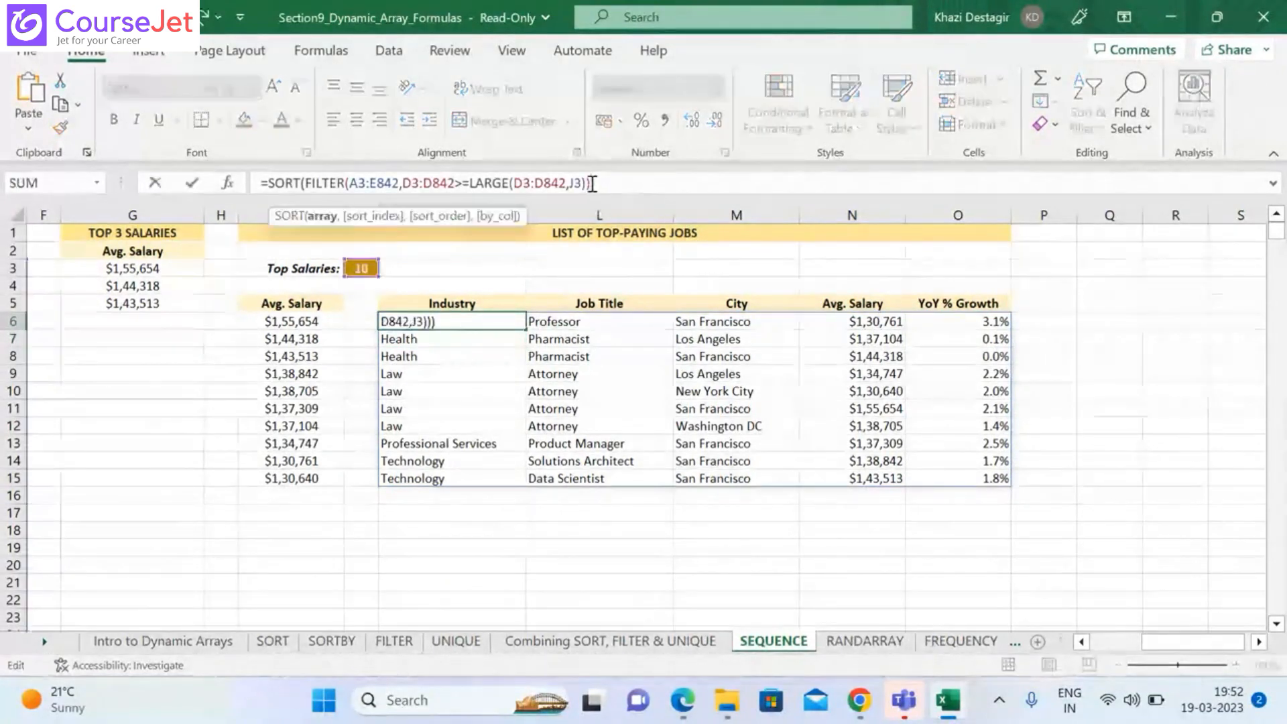
text(,4)
key(Return)
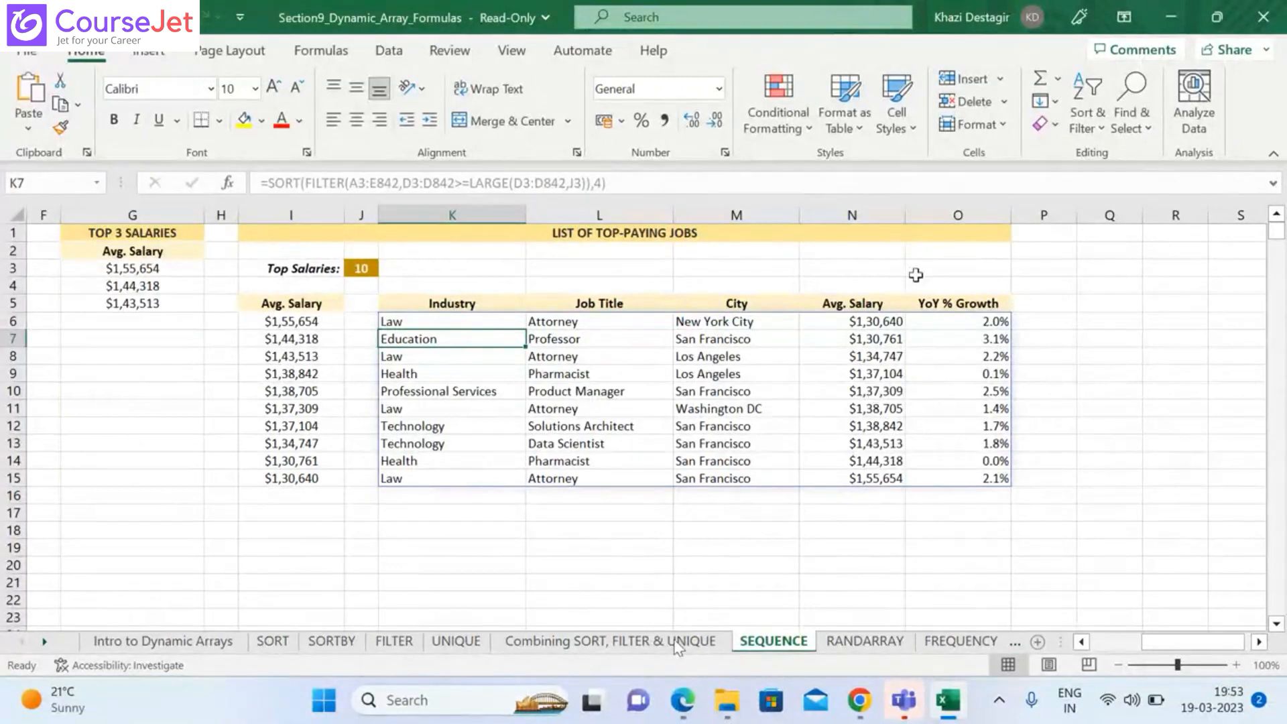
Try to add -1 as the descending sort order after the sort index 4 in the K6 SORT formula
click(446, 322)
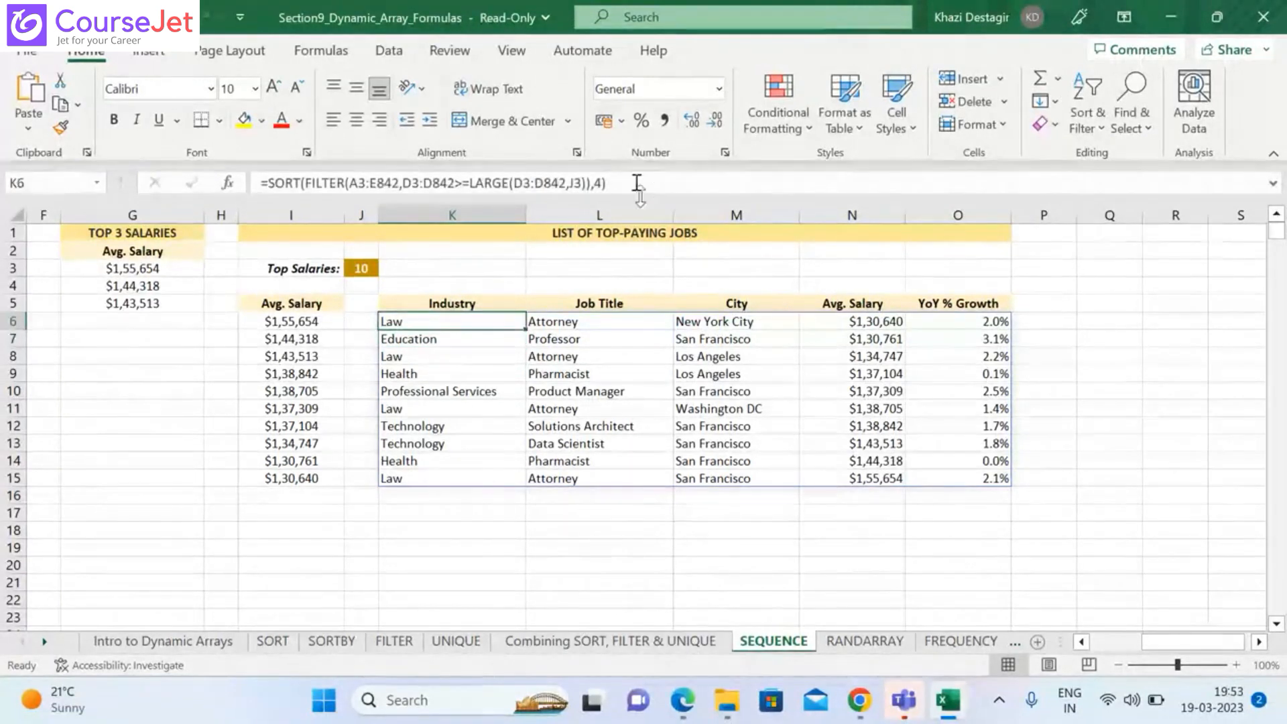
click(601, 183)
text(,)
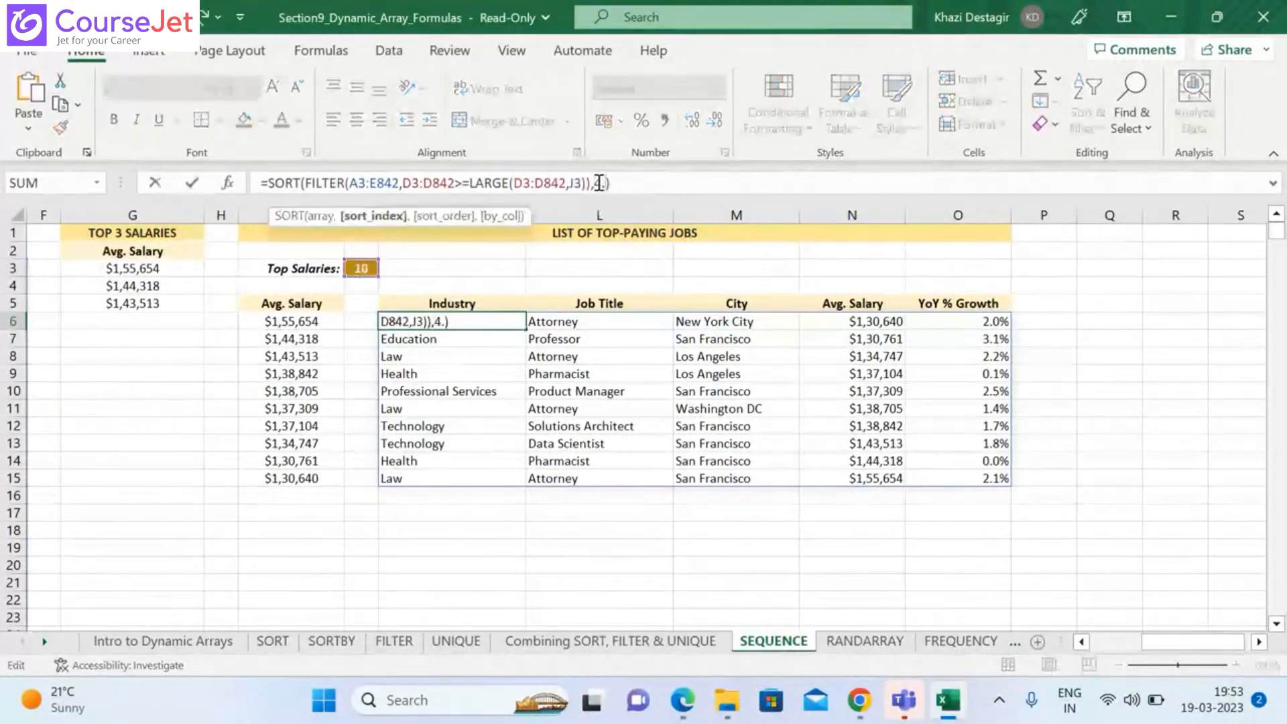
text(-1)
key(Return)
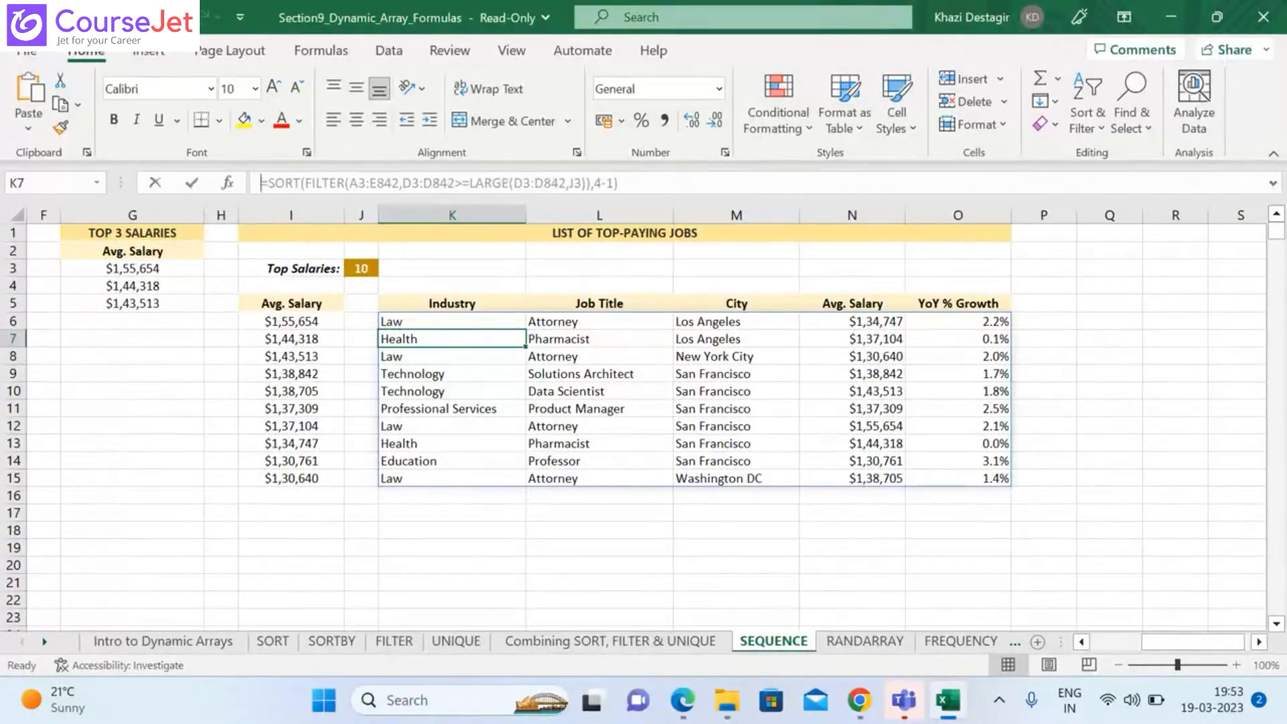
Insert the missing comma in the K6 formula so the SORT arguments end in 4,-1
key(BackSpace)
click(385, 323)
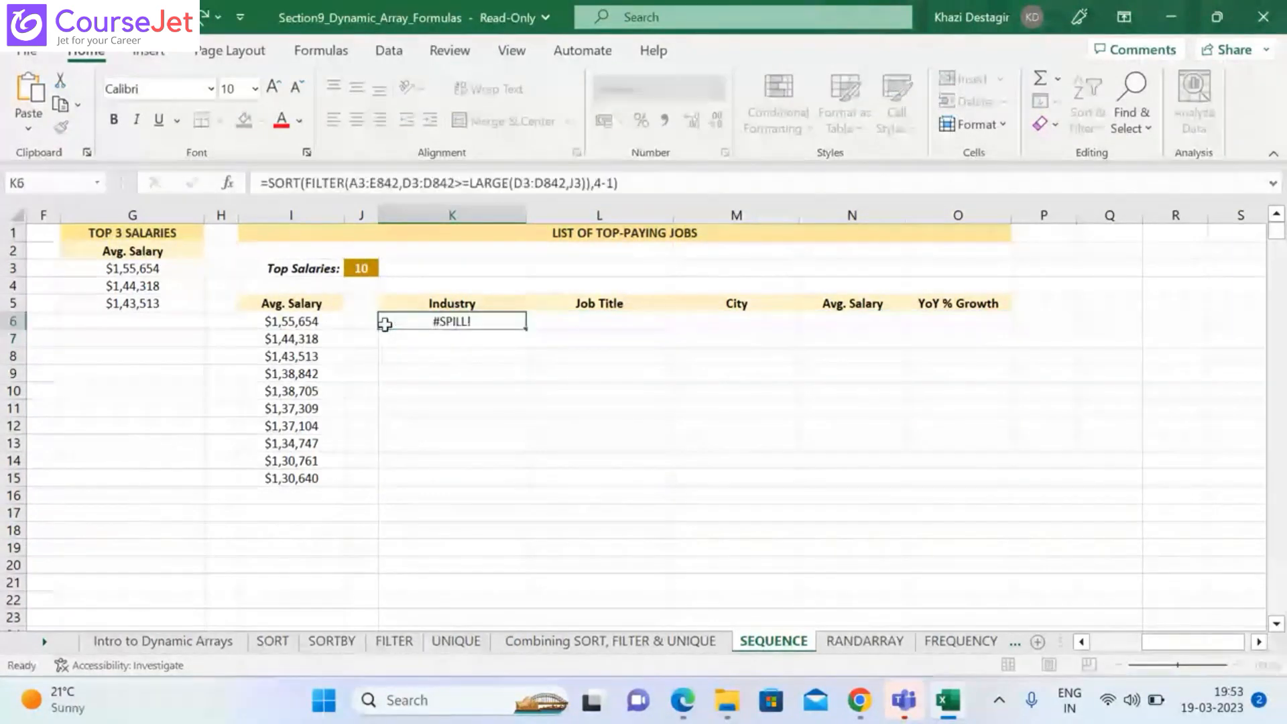
click(602, 183)
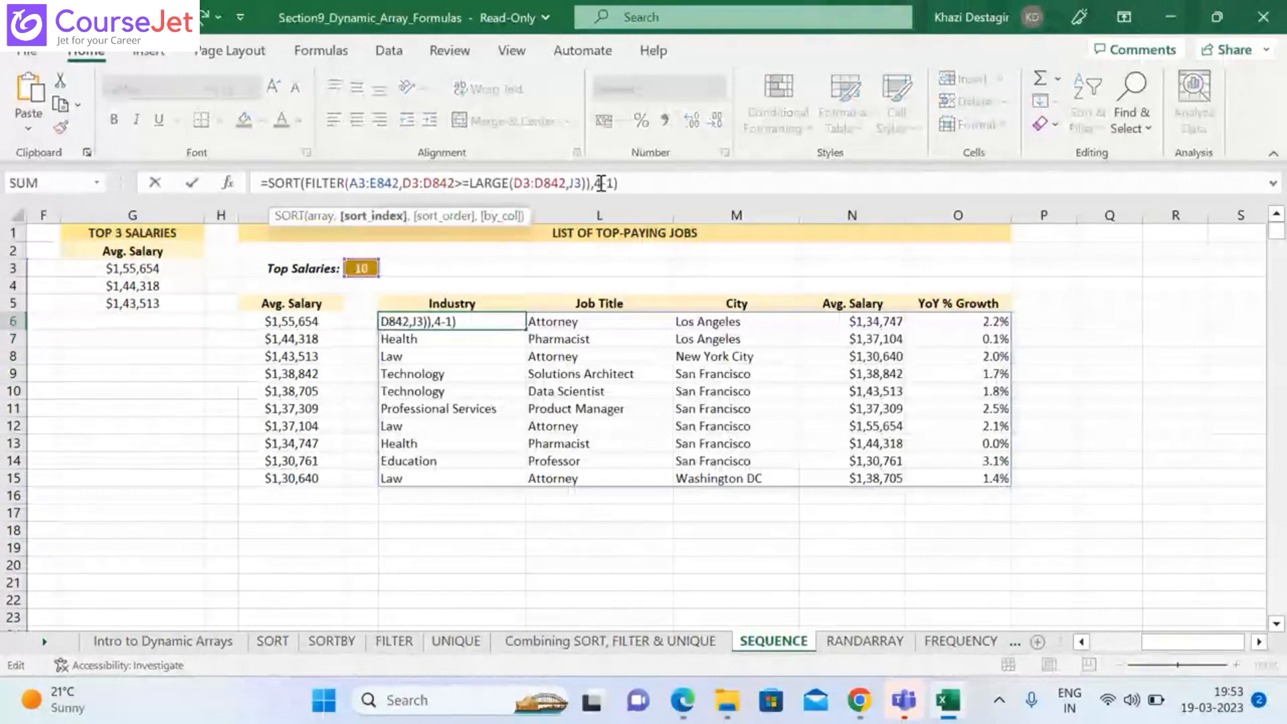
text(,)
key(Return)
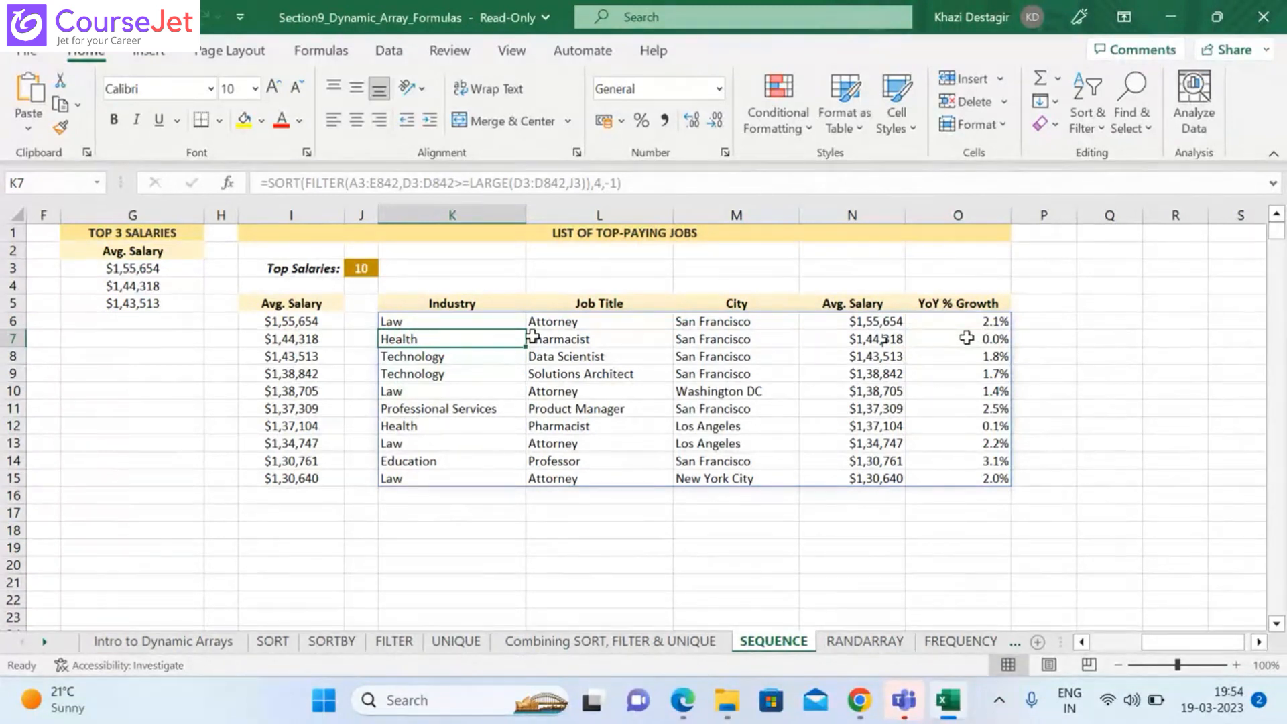
Set the Top Salaries count in J3 to 15 and check the expanded list of top-paying jobs
click(362, 271)
text(15)
key(Return)
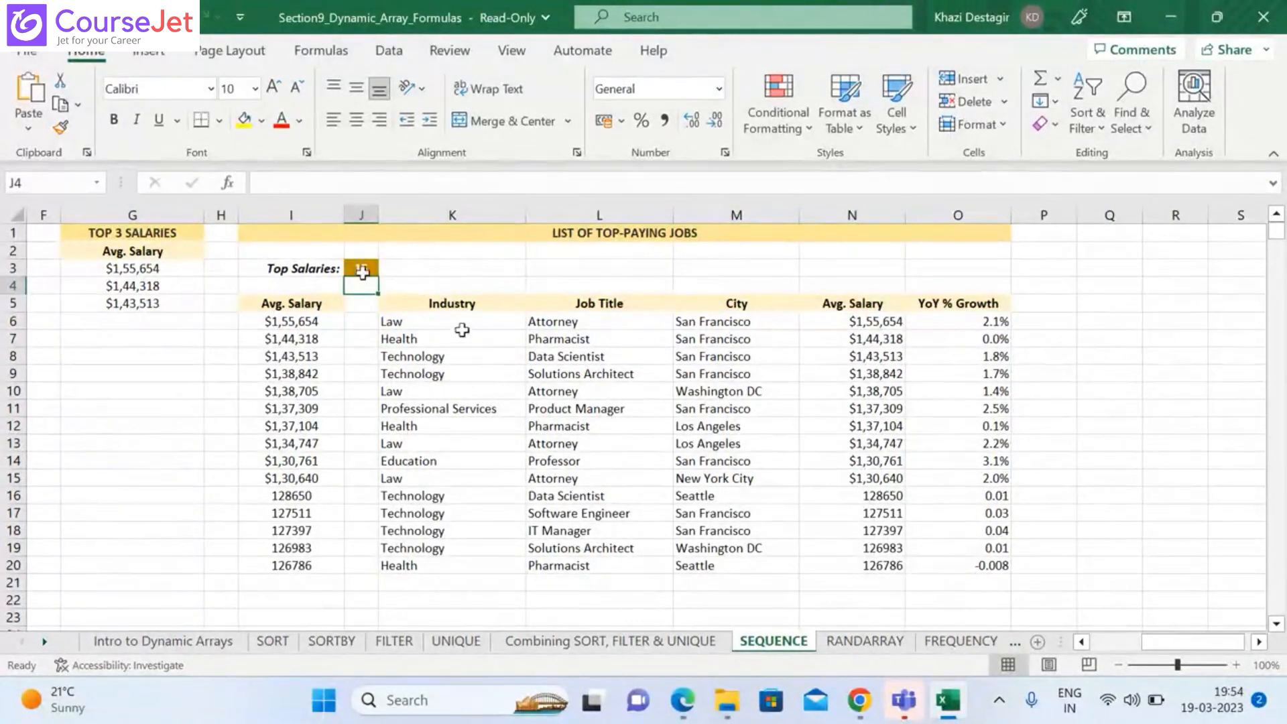
click(456, 321)
click(441, 353)
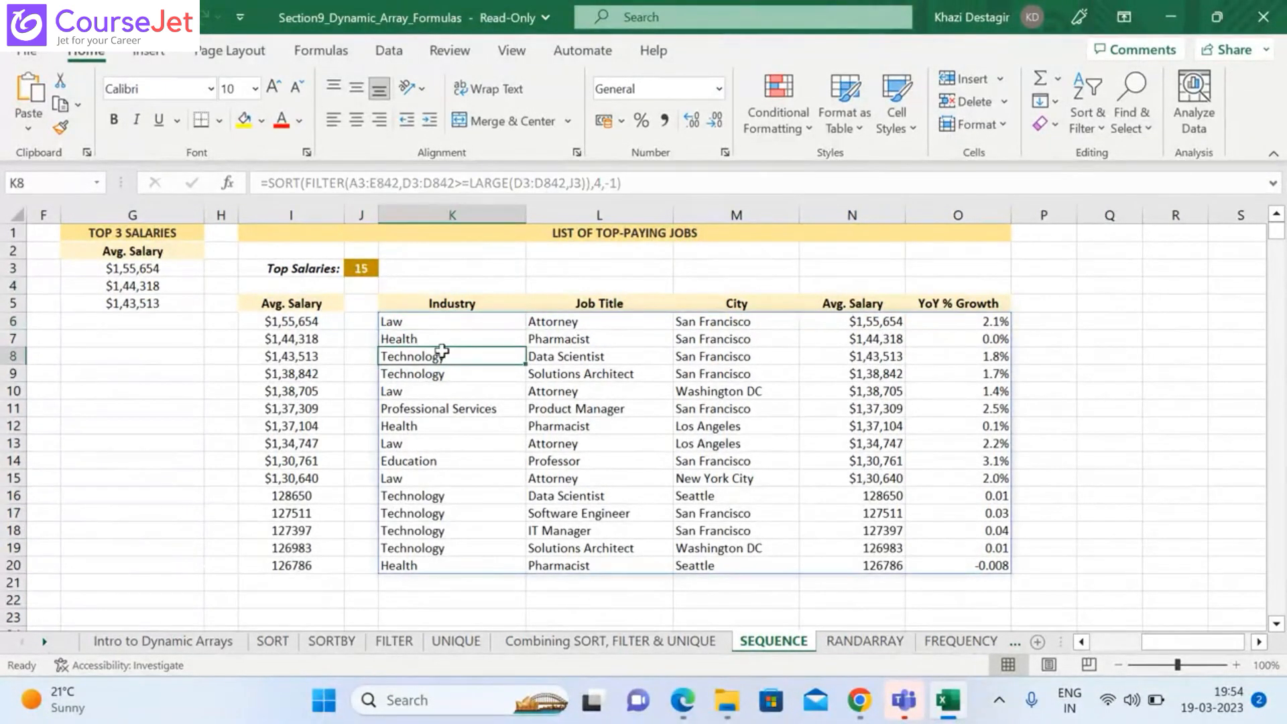
Open the RANDARRAY sheet, review the RANDARRAY syntax page of Excel_Formulas_&_Functions.pdf in Microsoft Edge, and return to the Excel workbook
click(831, 648)
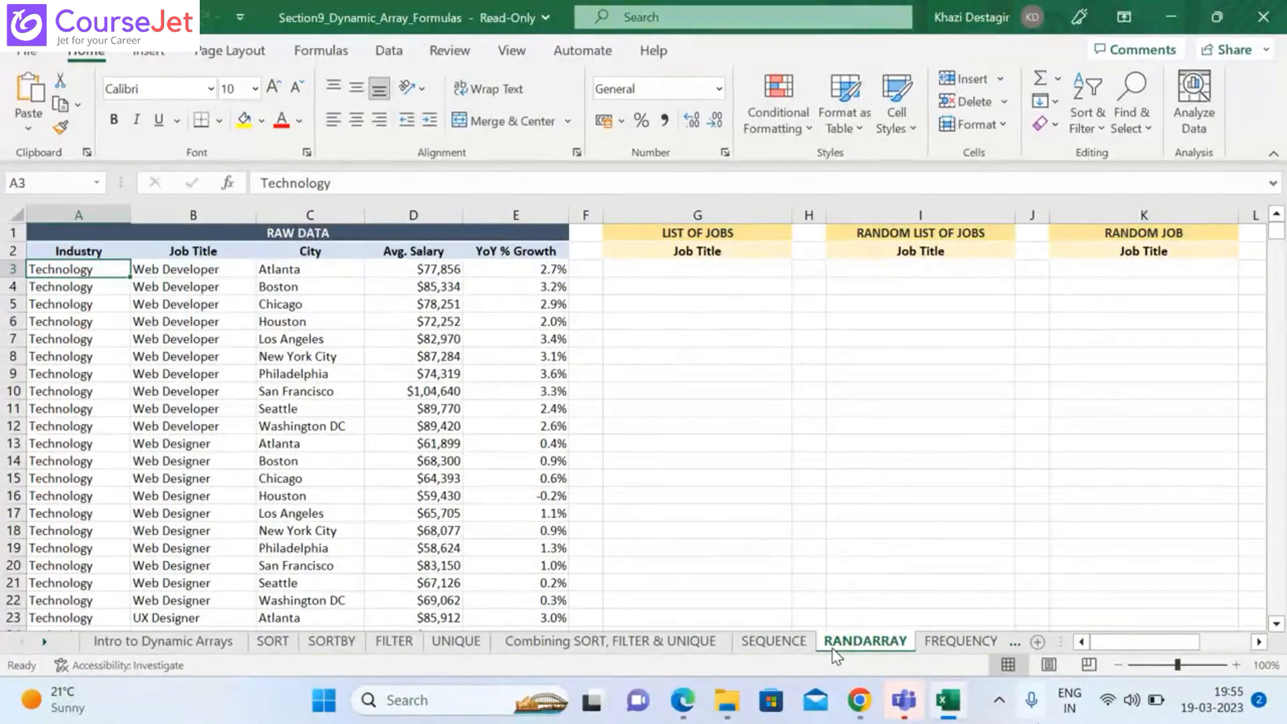
click(685, 708)
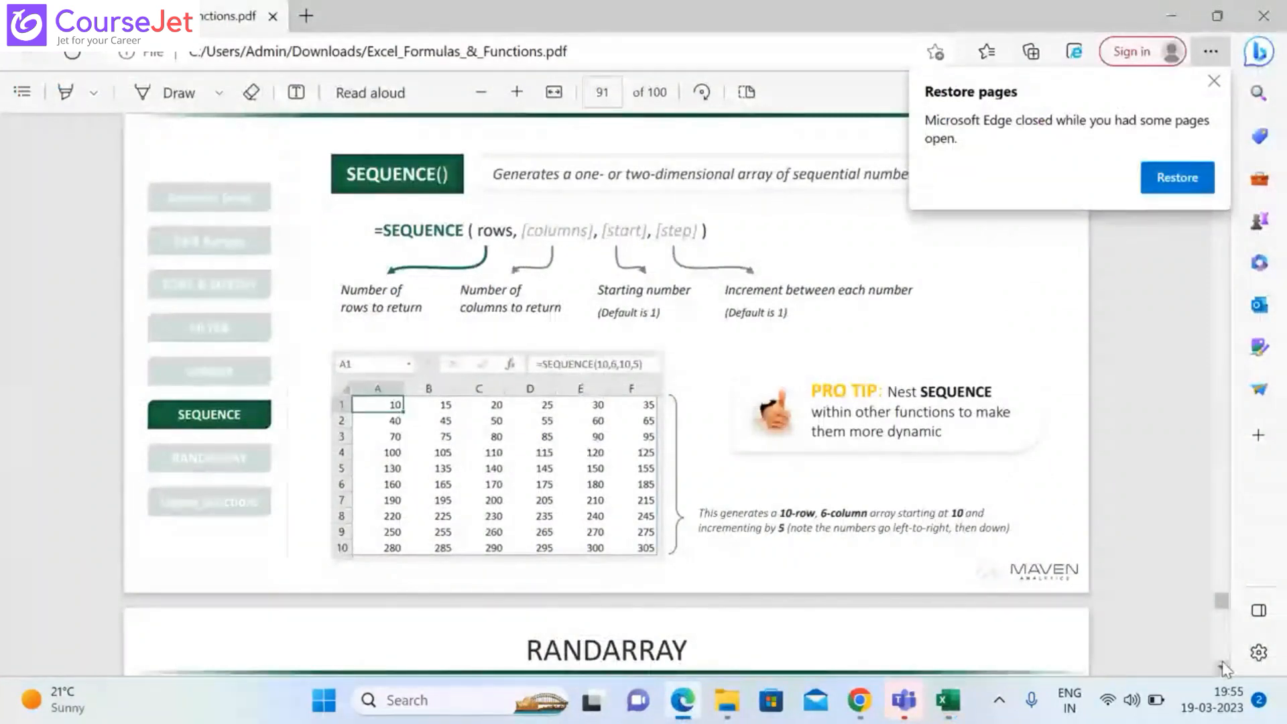
click(1221, 667)
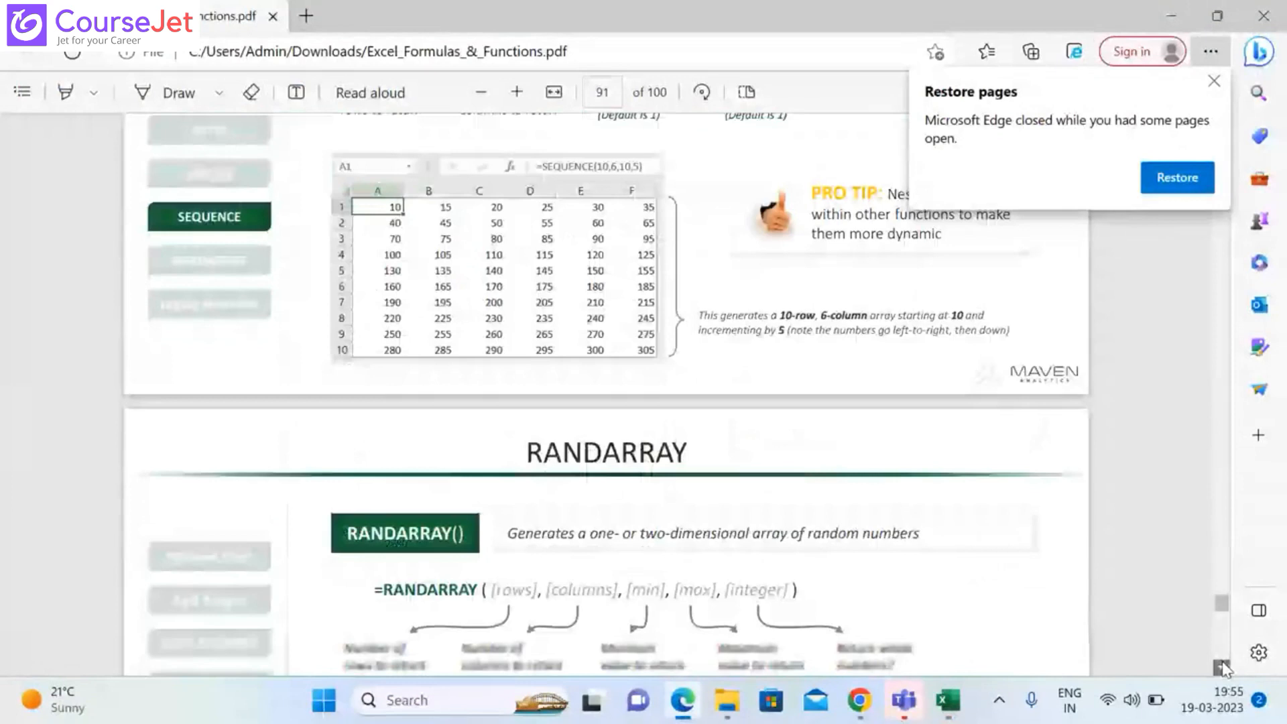
click(1222, 668)
click(1214, 81)
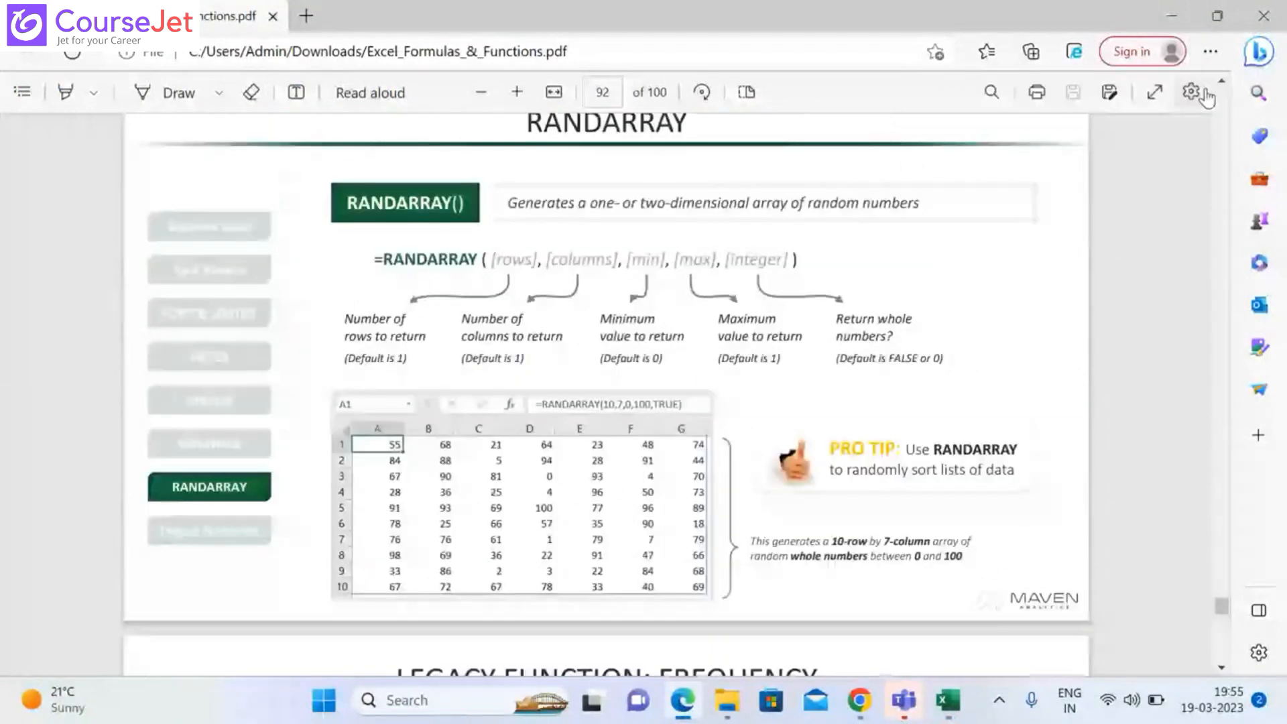
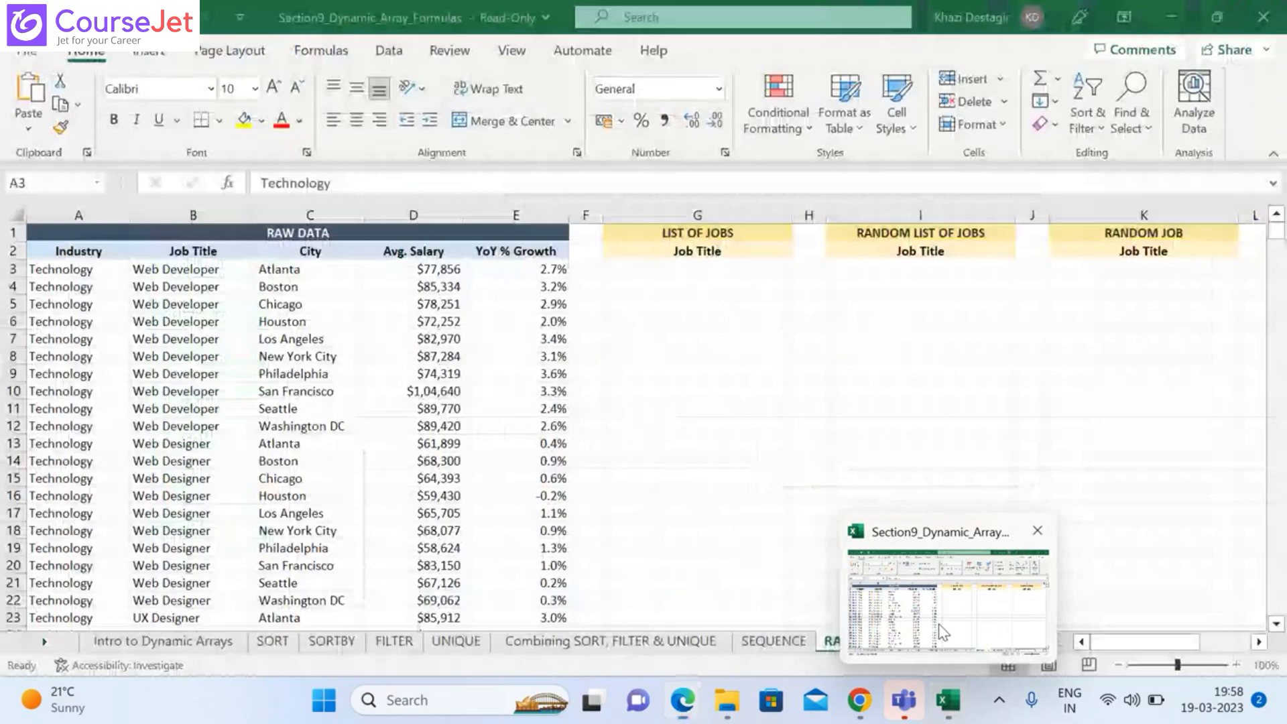
click(942, 630)
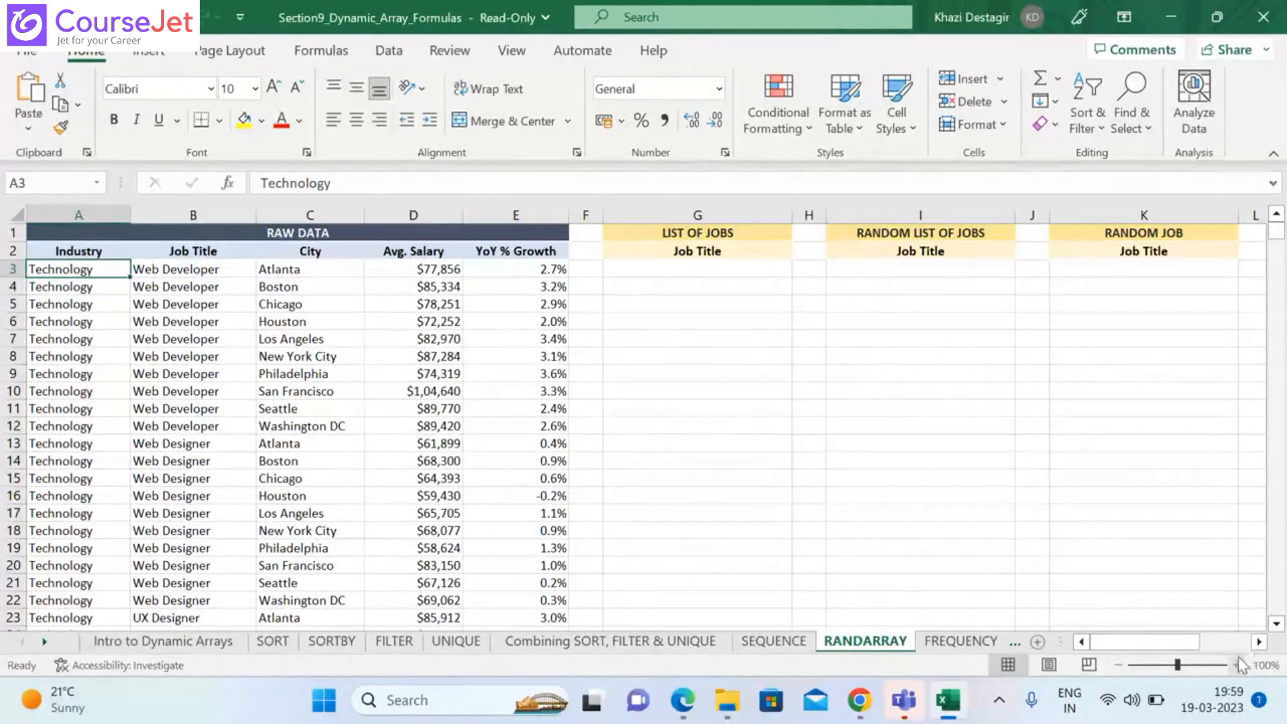
Extract the unique job titles from the raw data into G3 with =UNIQUE(B3:B842)
click(1259, 643)
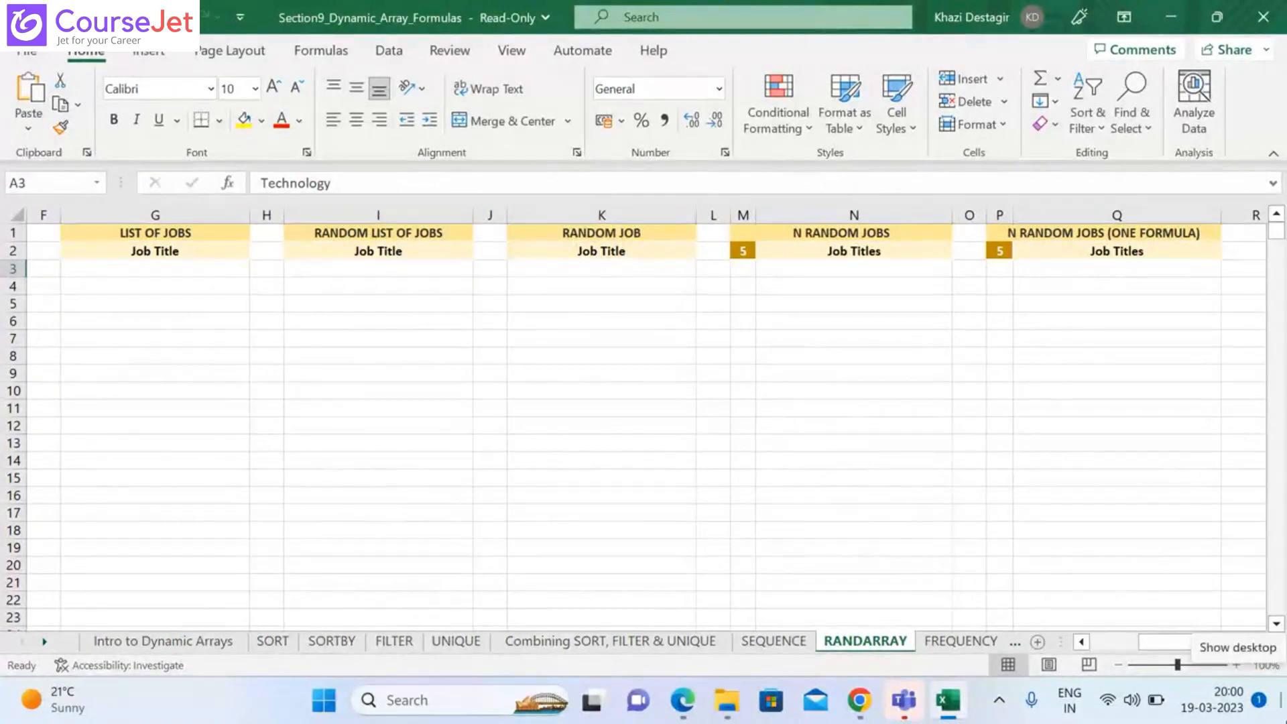
click(1081, 642)
click(1081, 642)
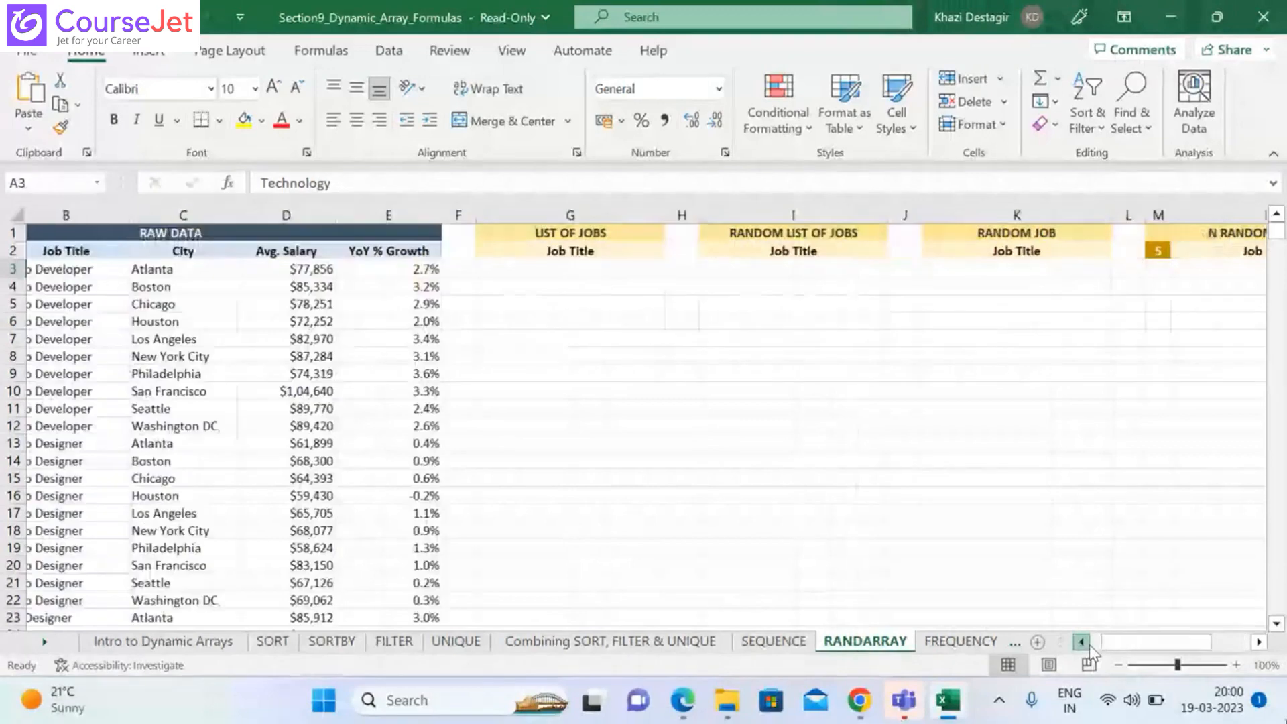
click(1081, 642)
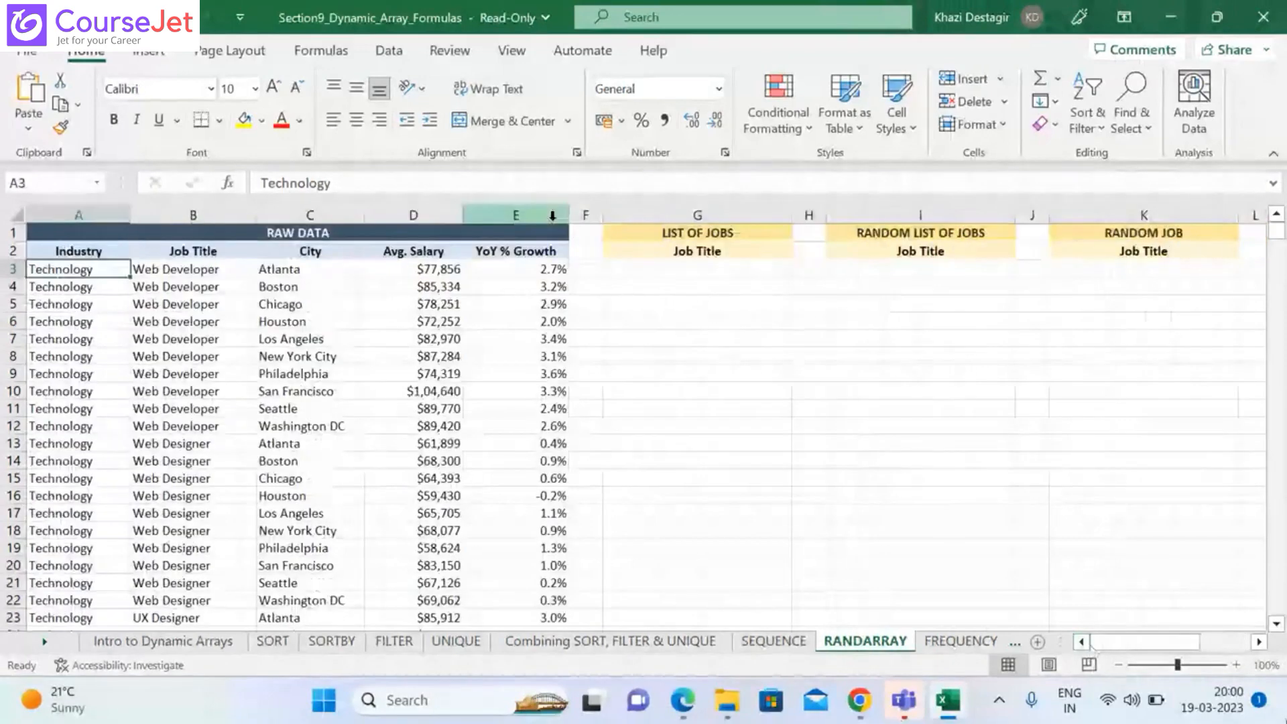
click(659, 274)
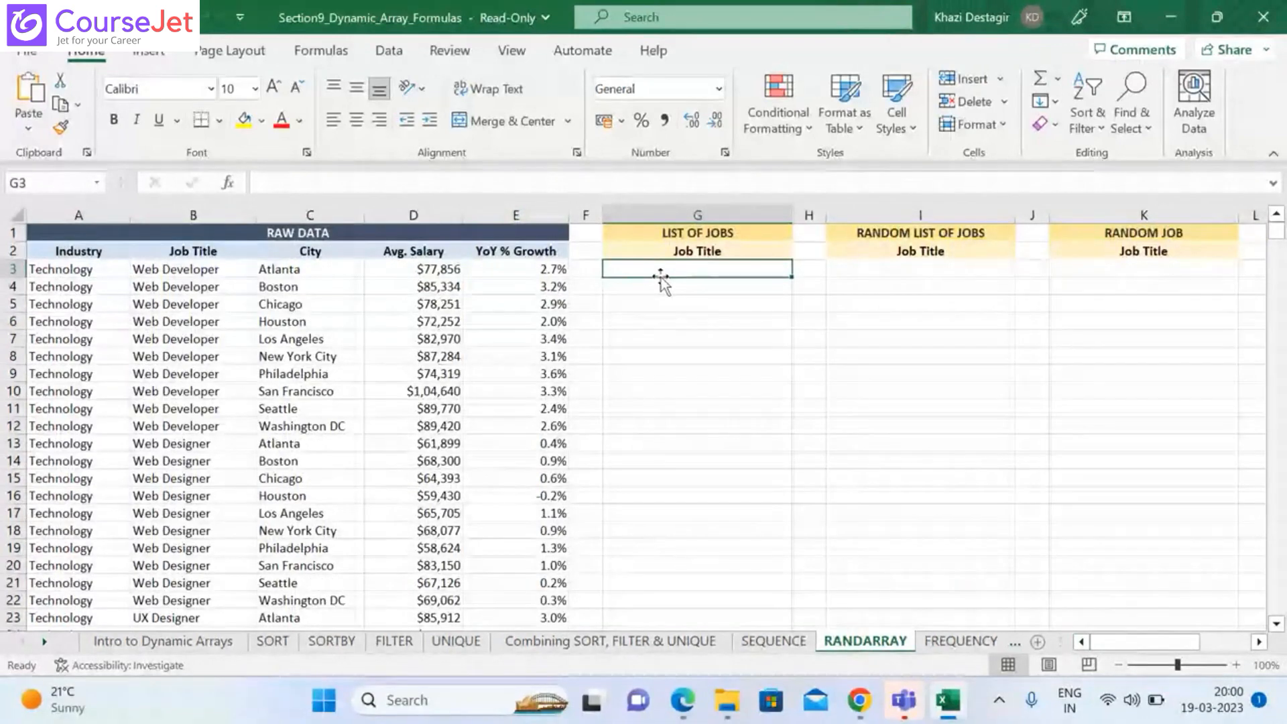
text(=)
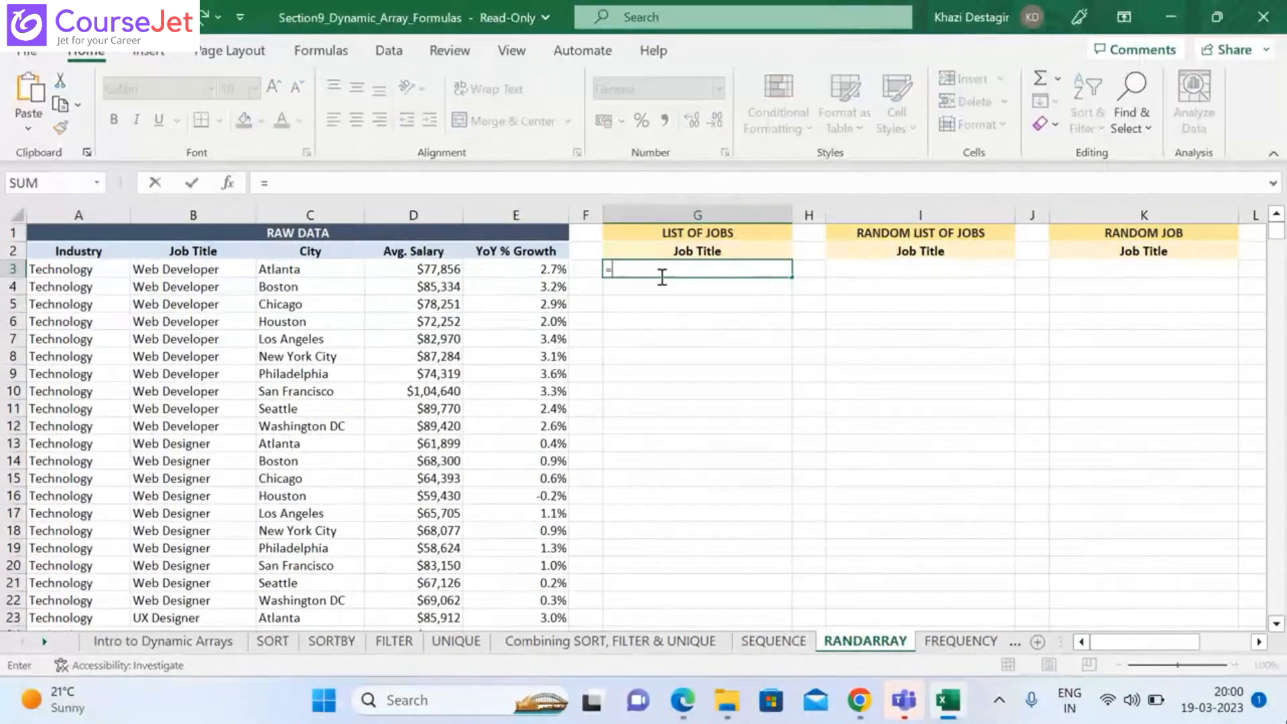
text(UNI)
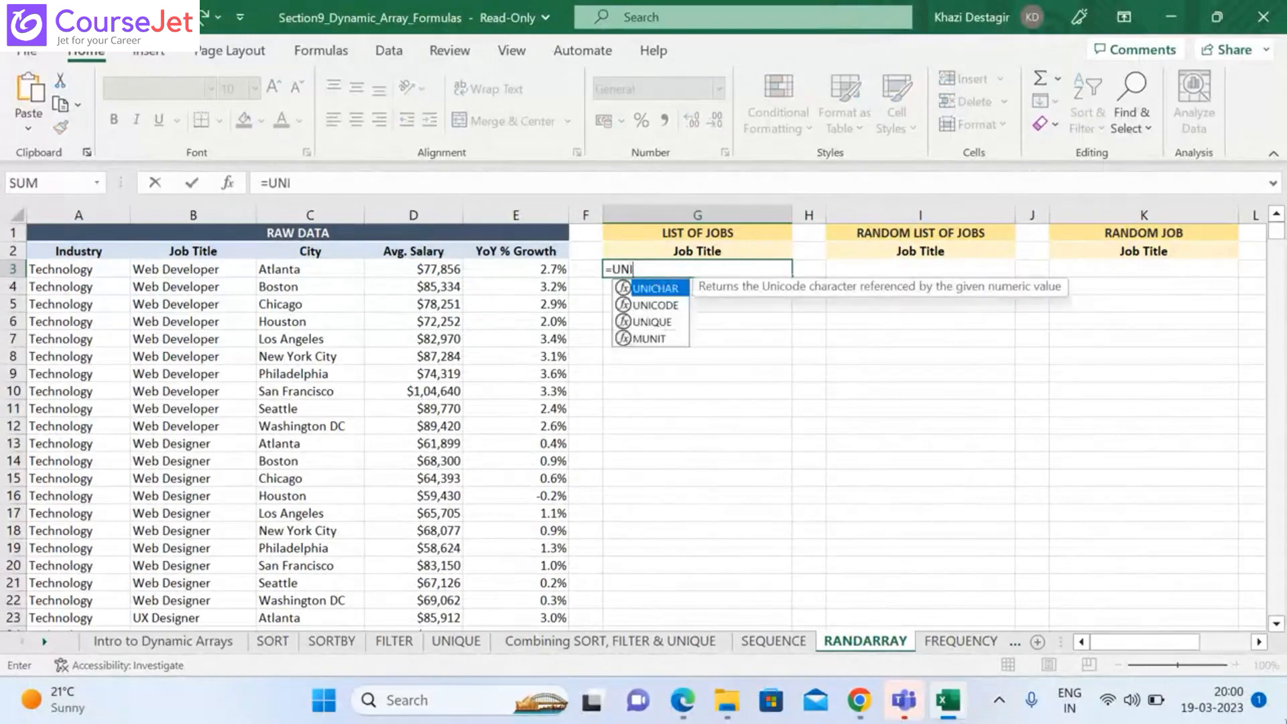
text(QU)
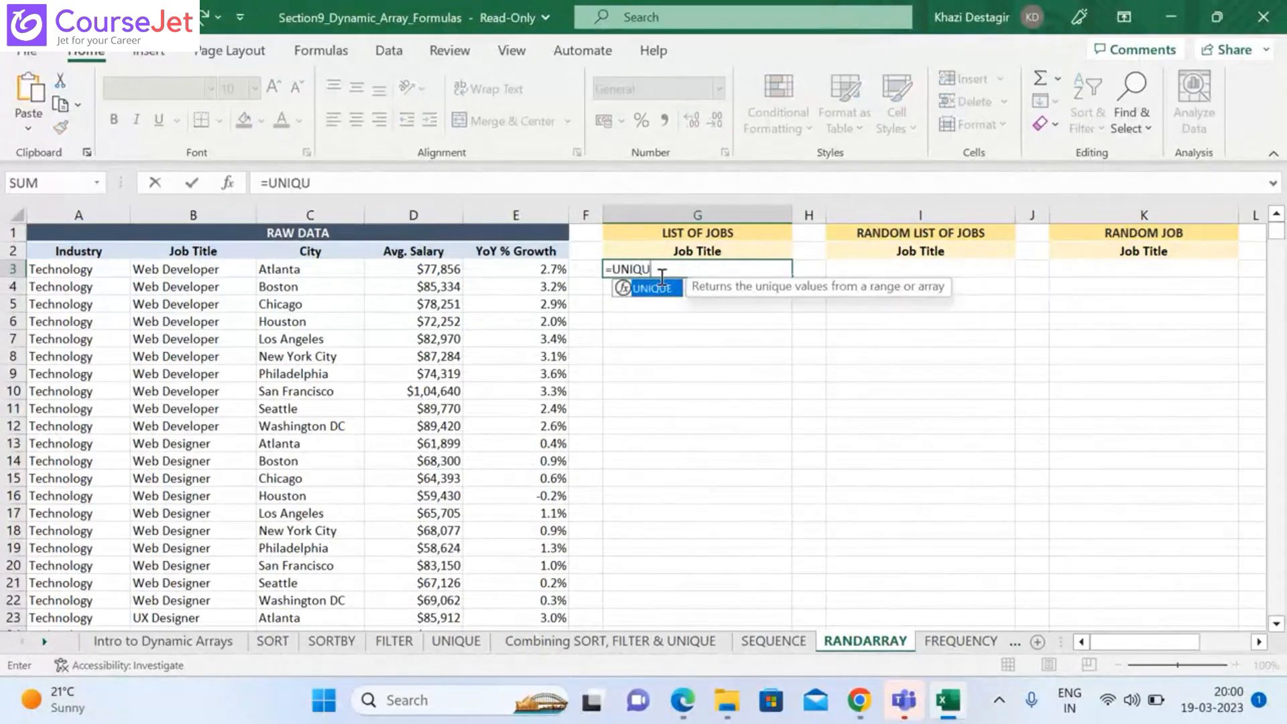
text(E()
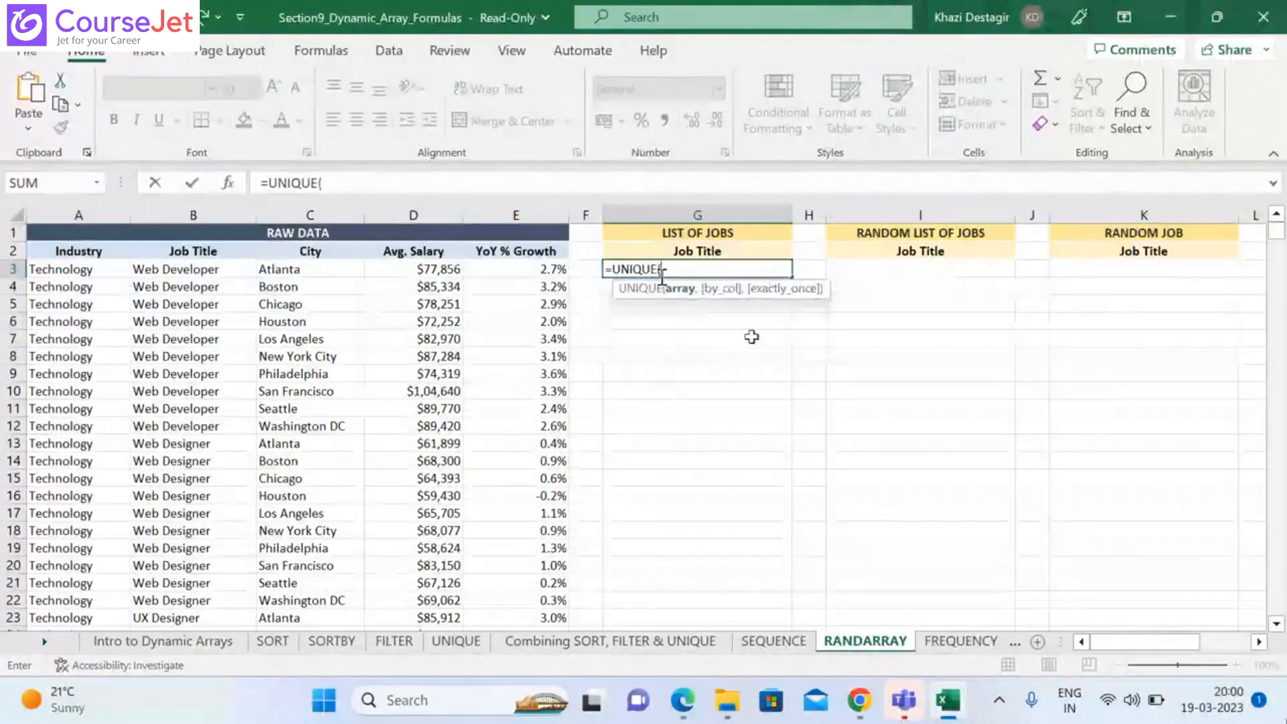
click(174, 270)
key(ctrl+shift+Down)
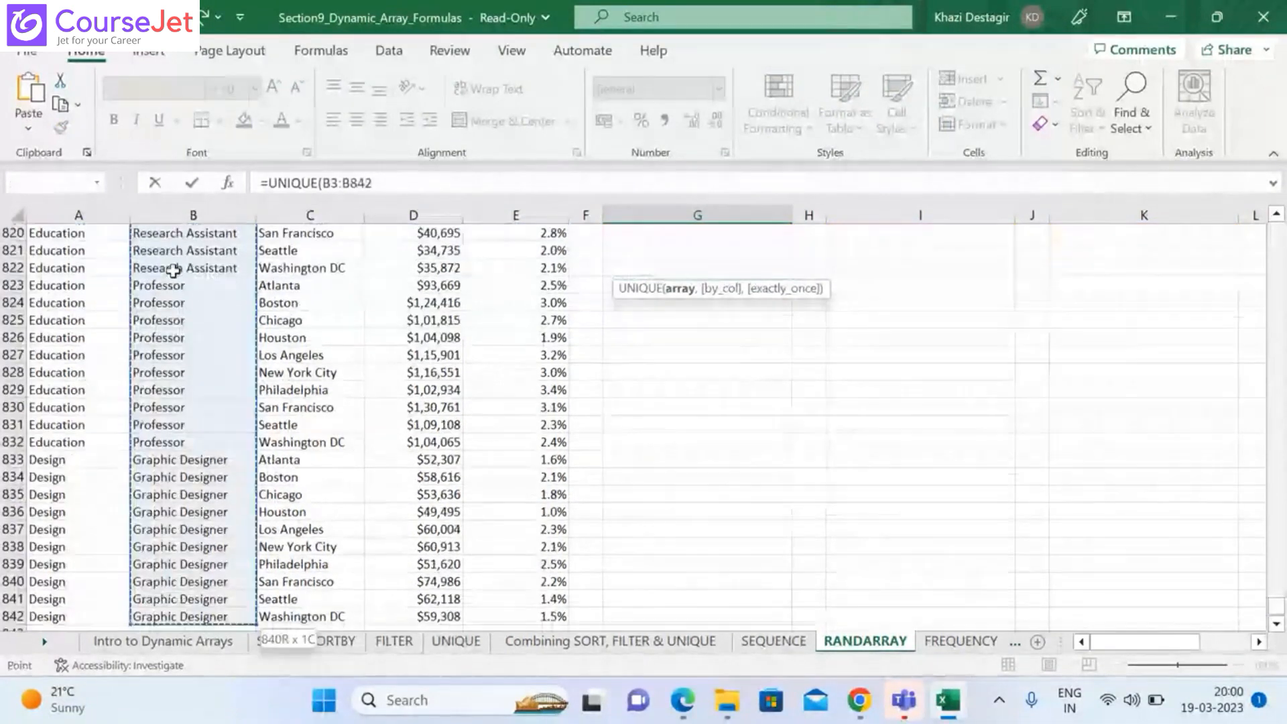
key(Return)
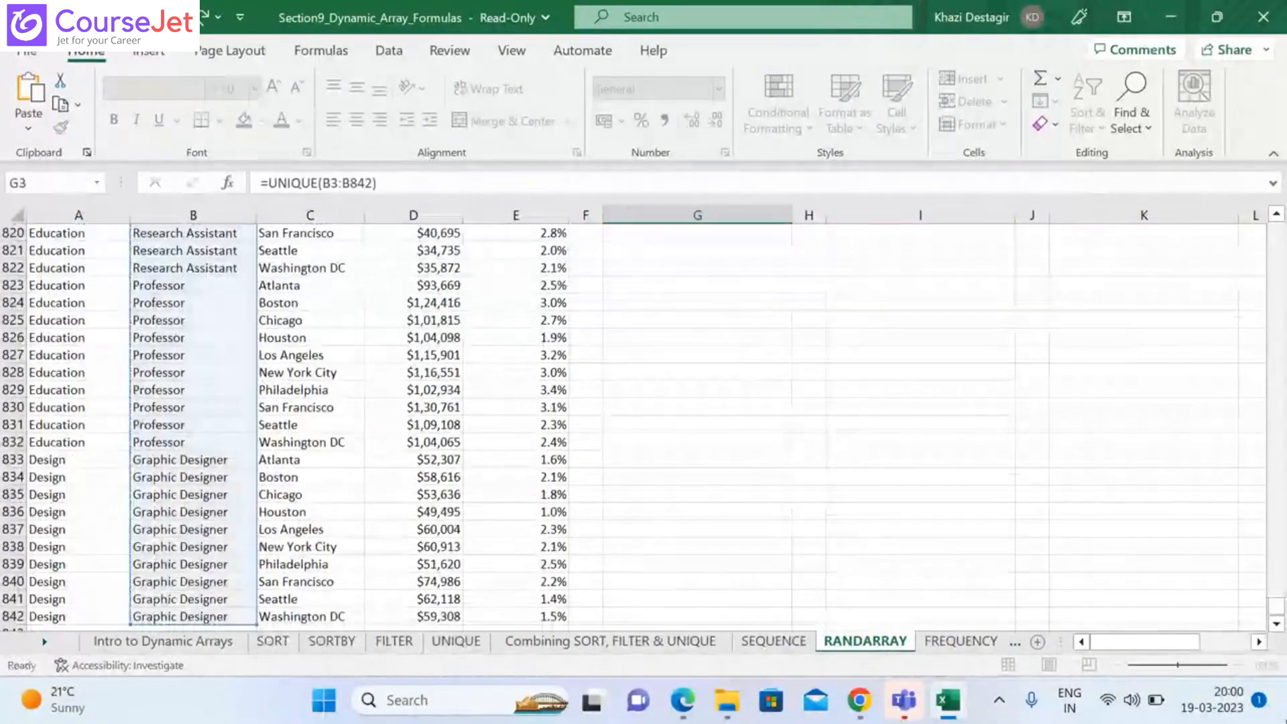
Begin a SORT formula in I3 that references the whole spilled list of jobs, G3#, as its array
scroll(174, 271, up, 5)
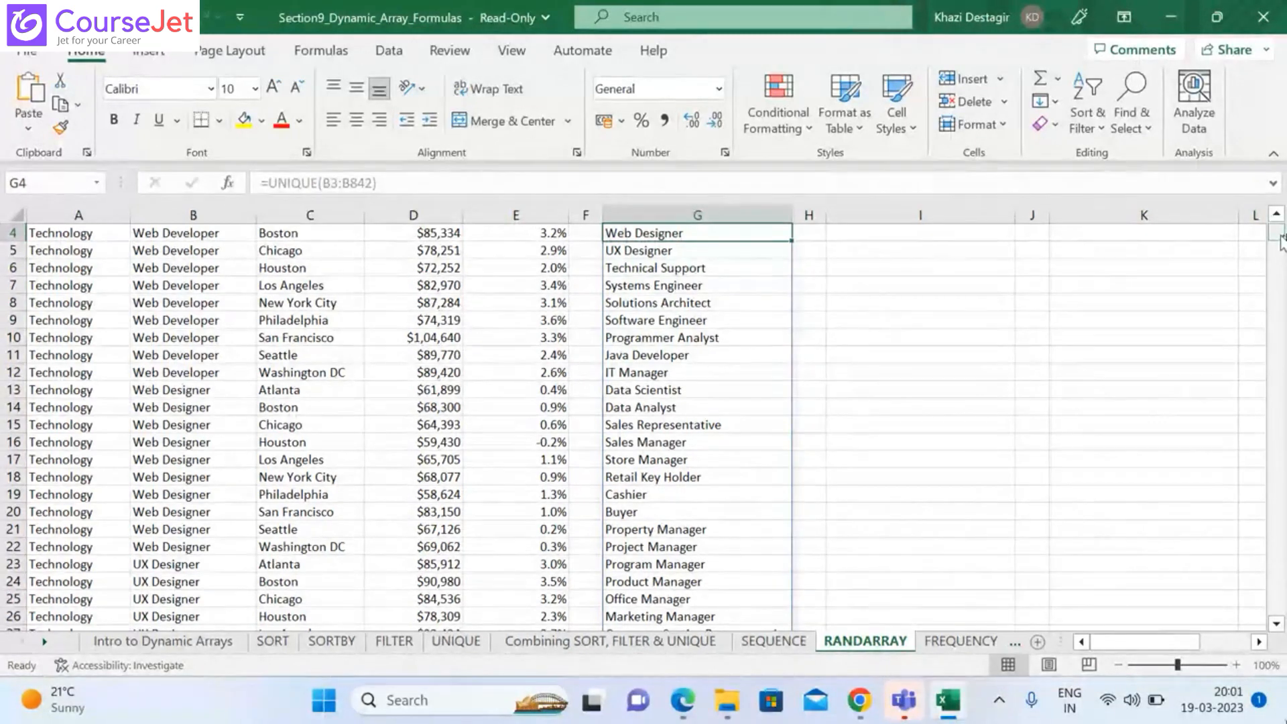
mouse_move(1279, 236)
mouse_down()
mouse_move(1283, 342)
mouse_move(1283, 235)
mouse_up()
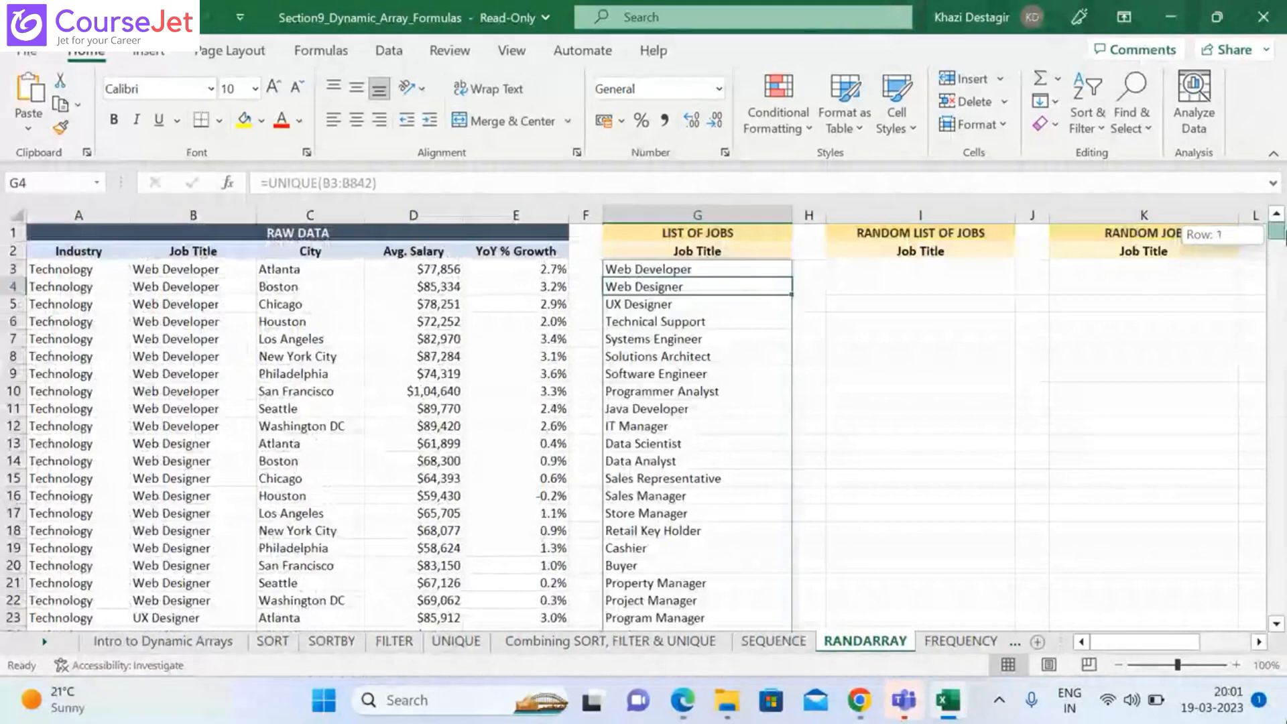
drag(1283, 235, 1283, 236)
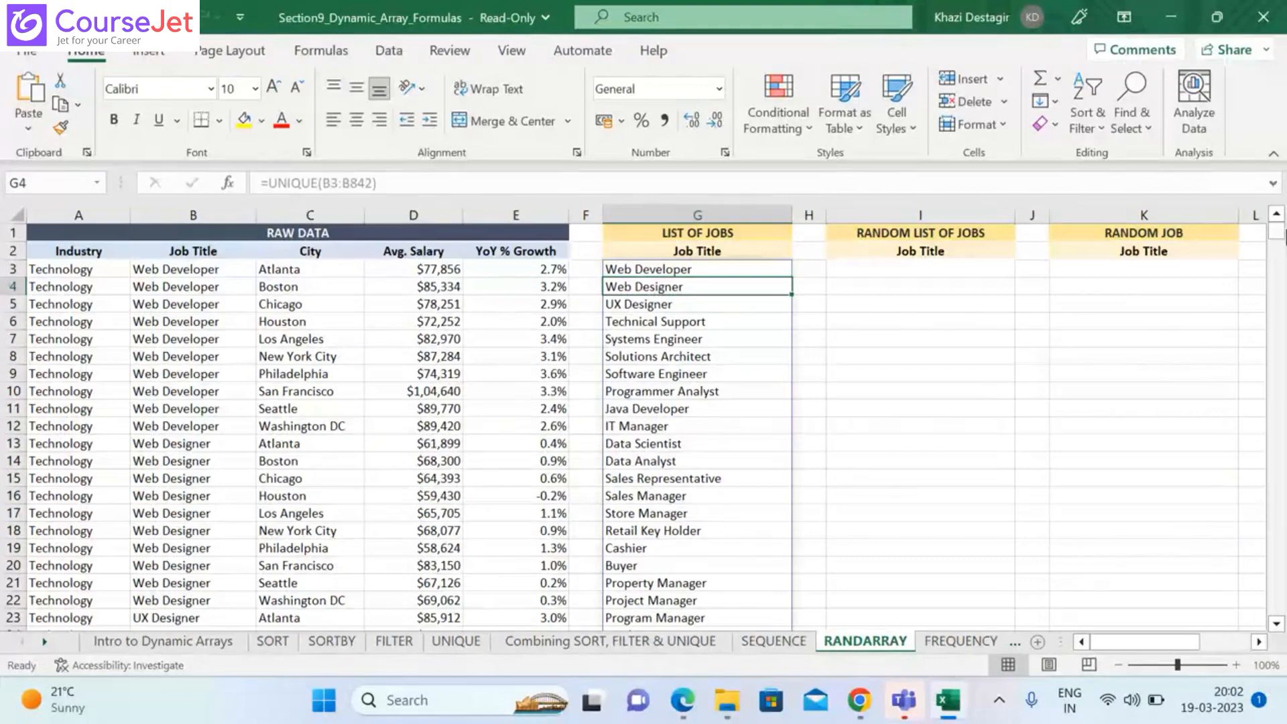
click(855, 269)
text(=)
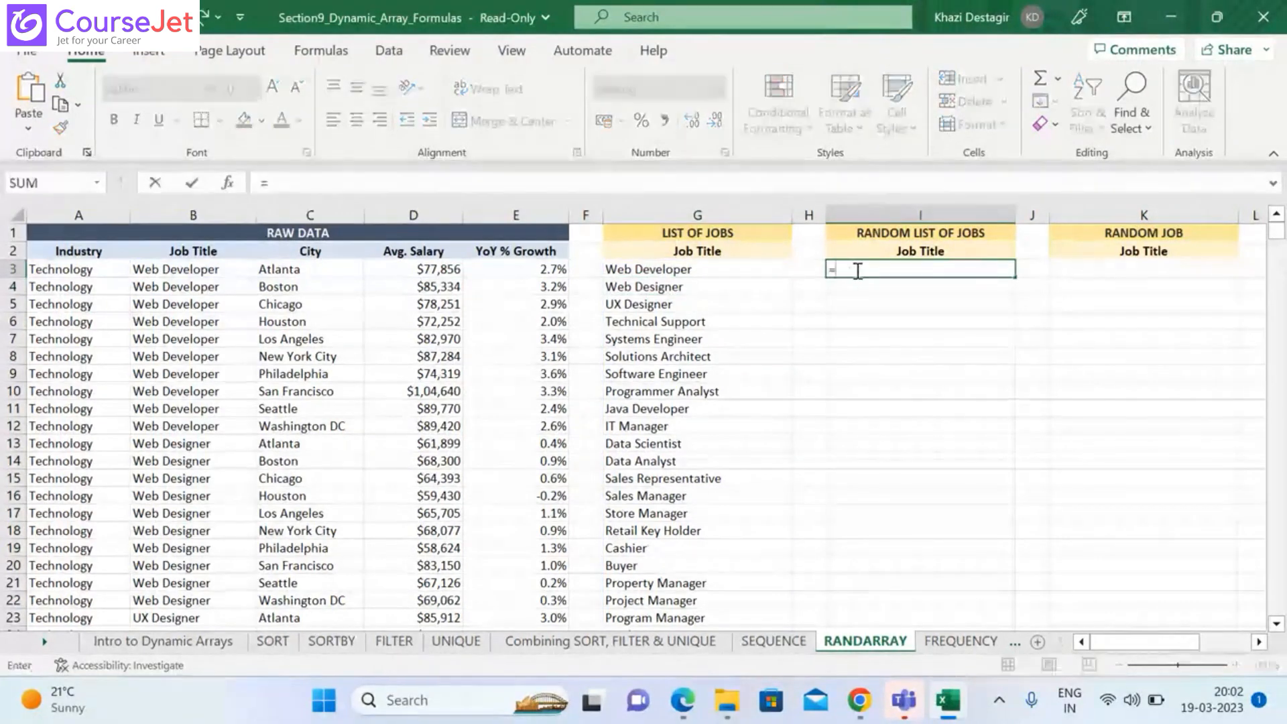
text(SORT()
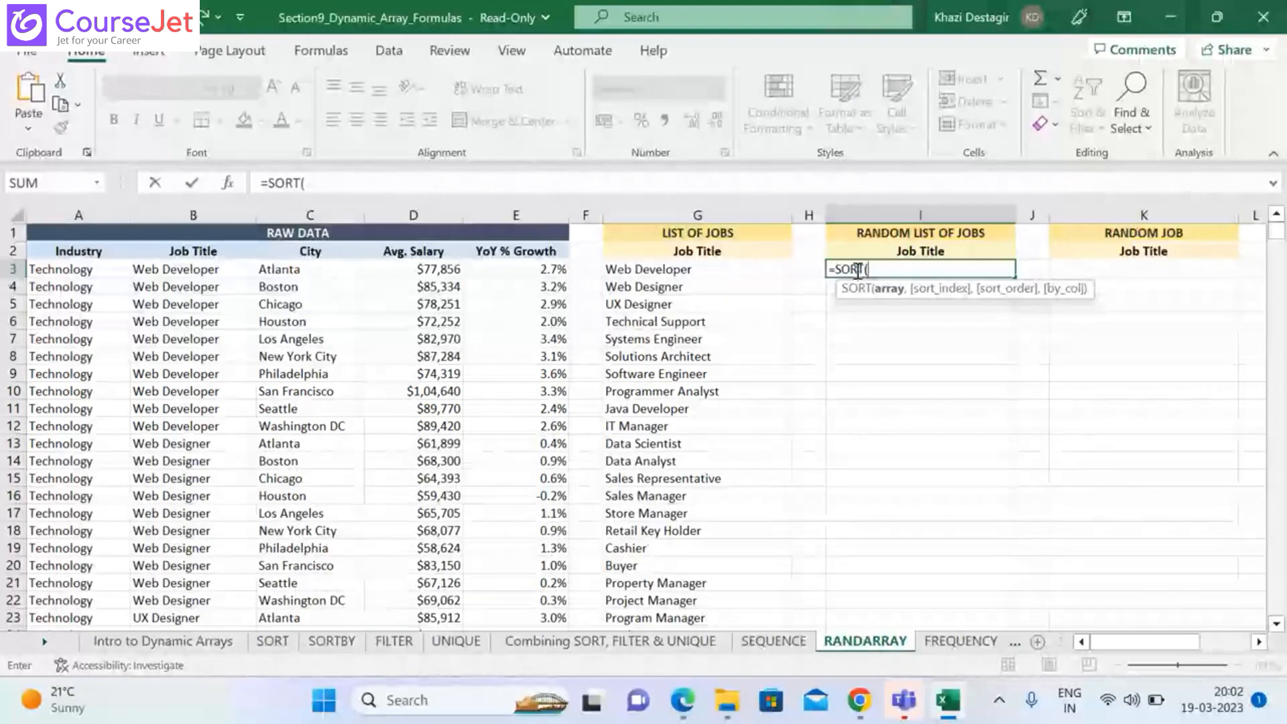
click(664, 271)
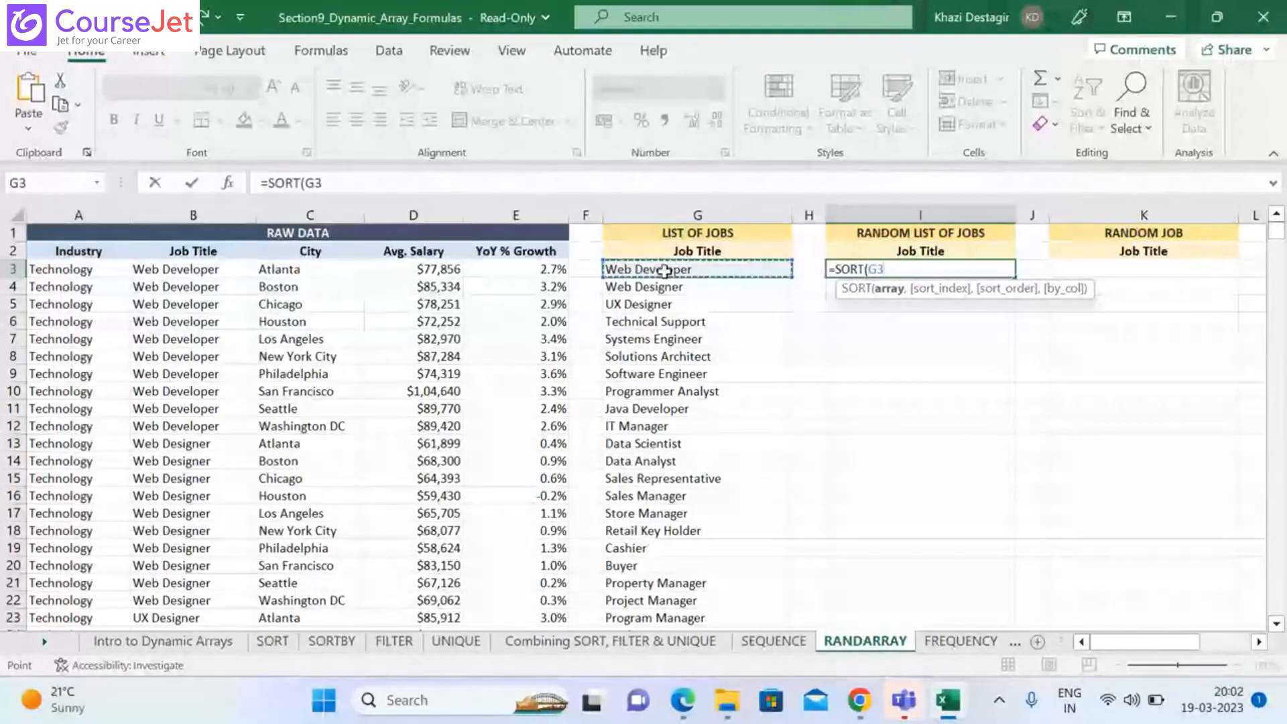
key(ctrl+shift+Up)
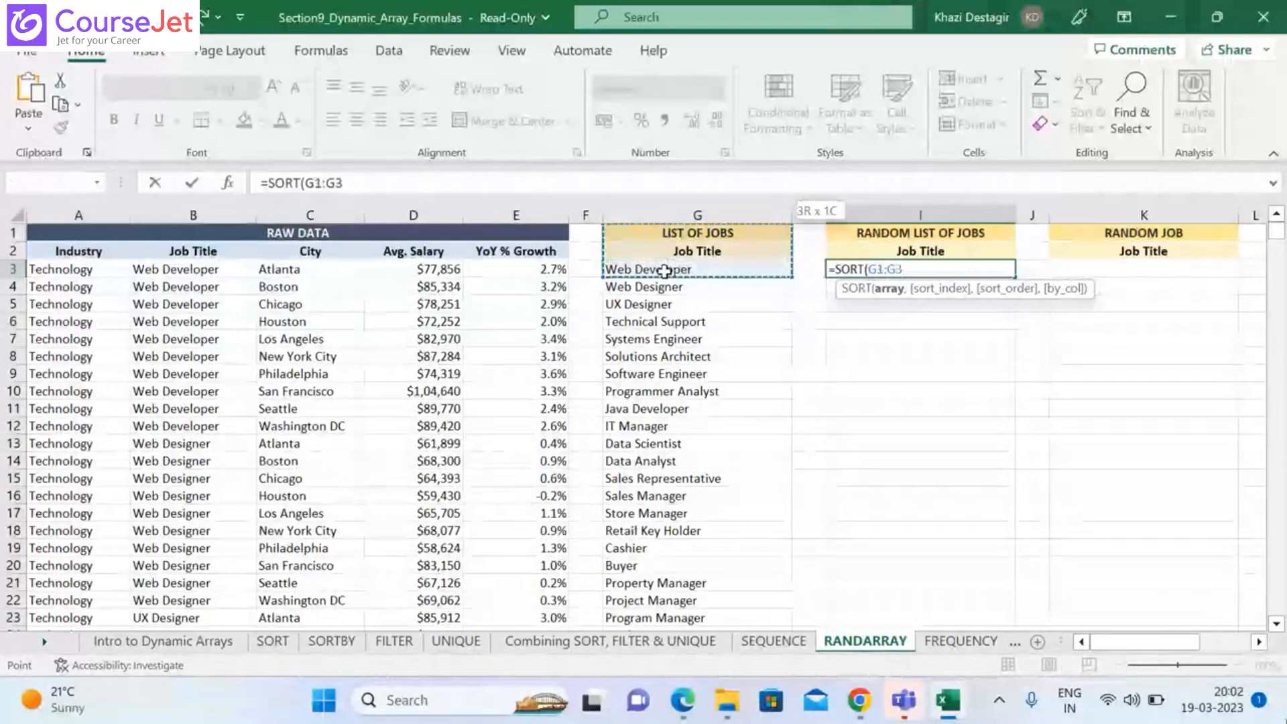
click(664, 271)
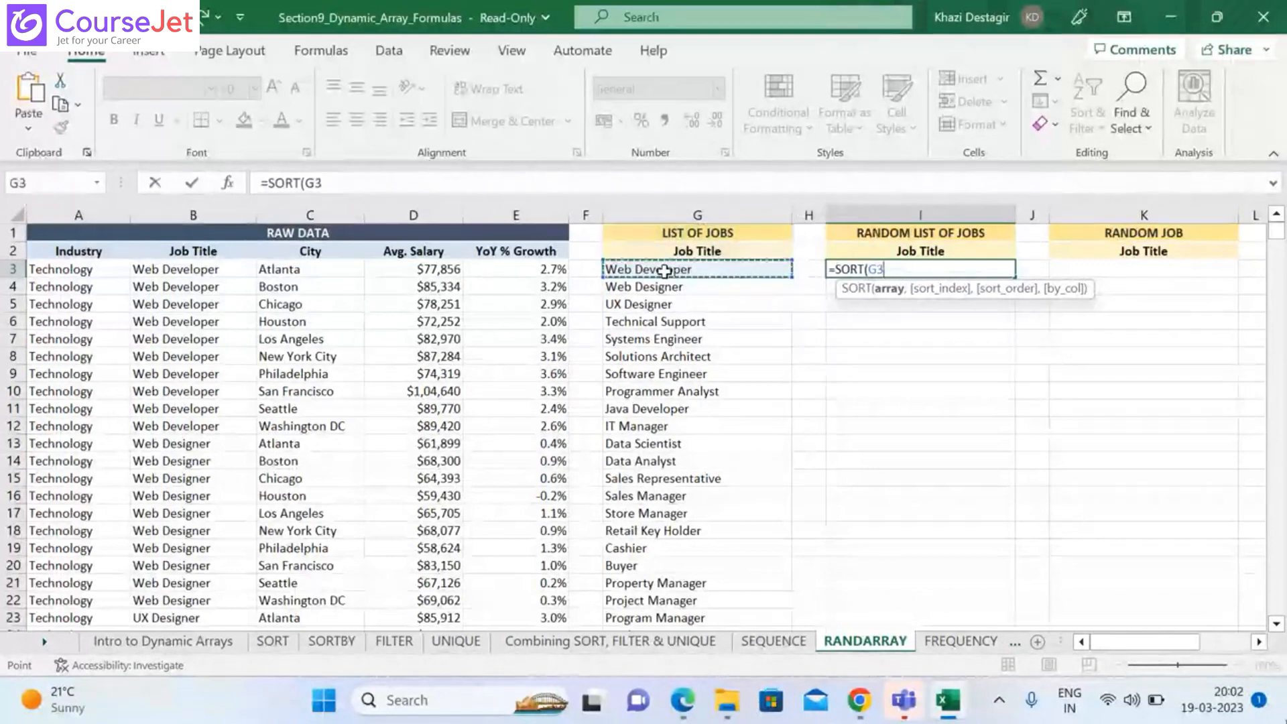
key(shift+Left)
key(shift+Down)
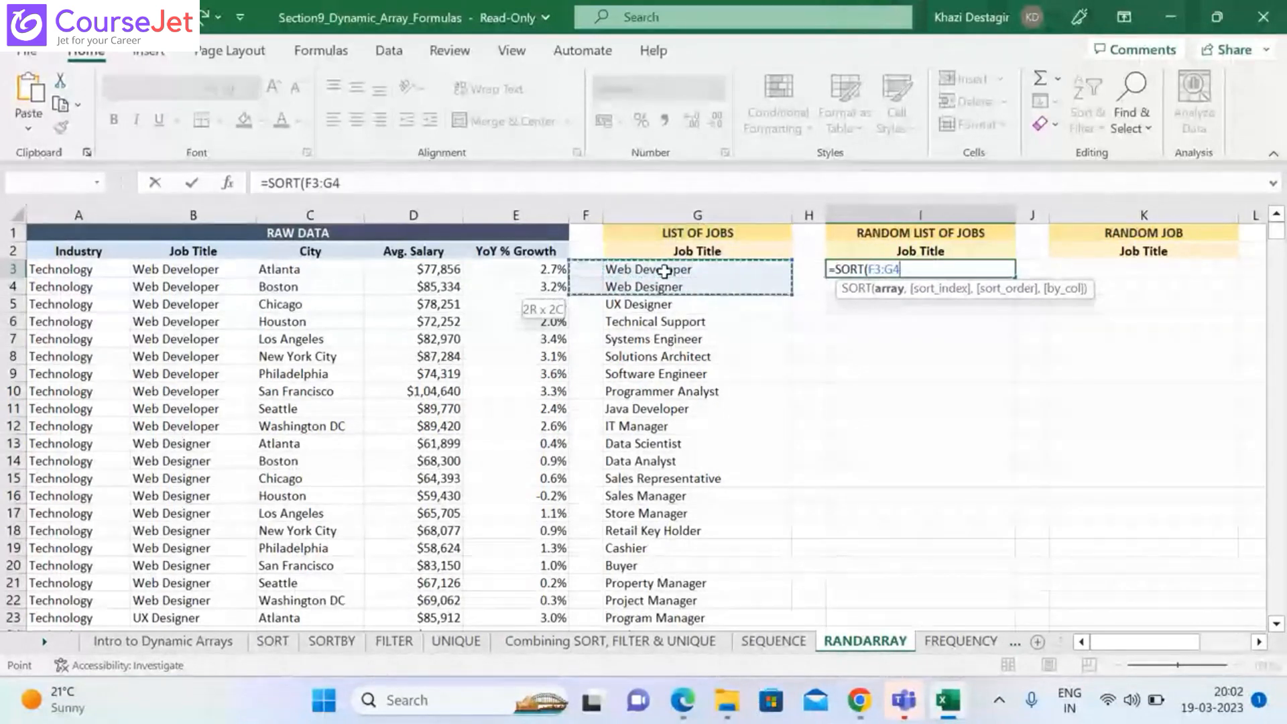
click(665, 271)
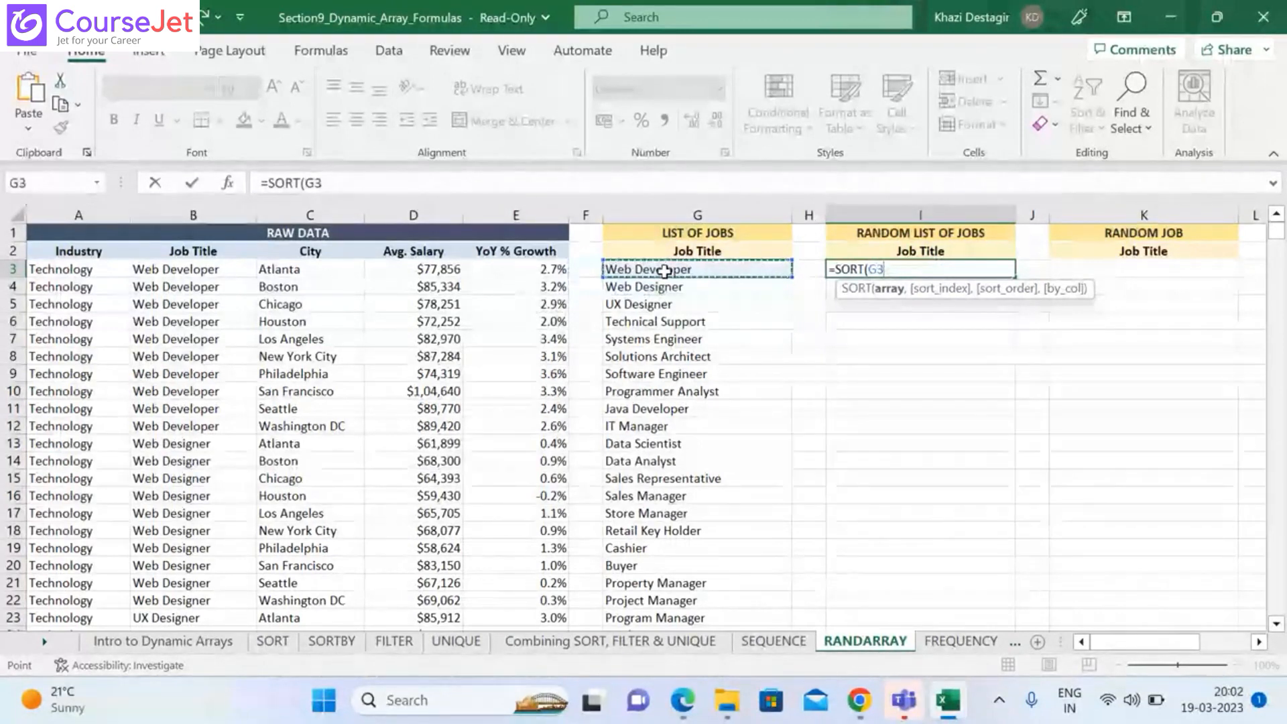
drag(664, 270, 795, 634)
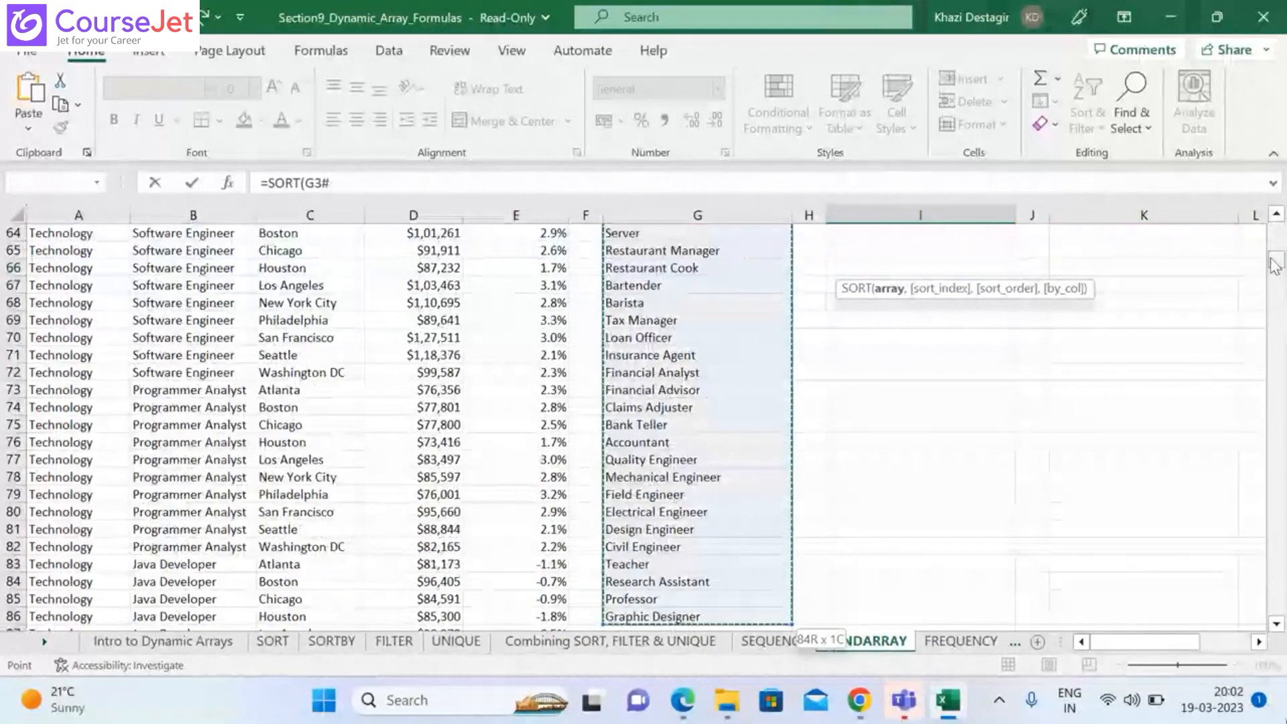
drag(1275, 265, 1281, 220)
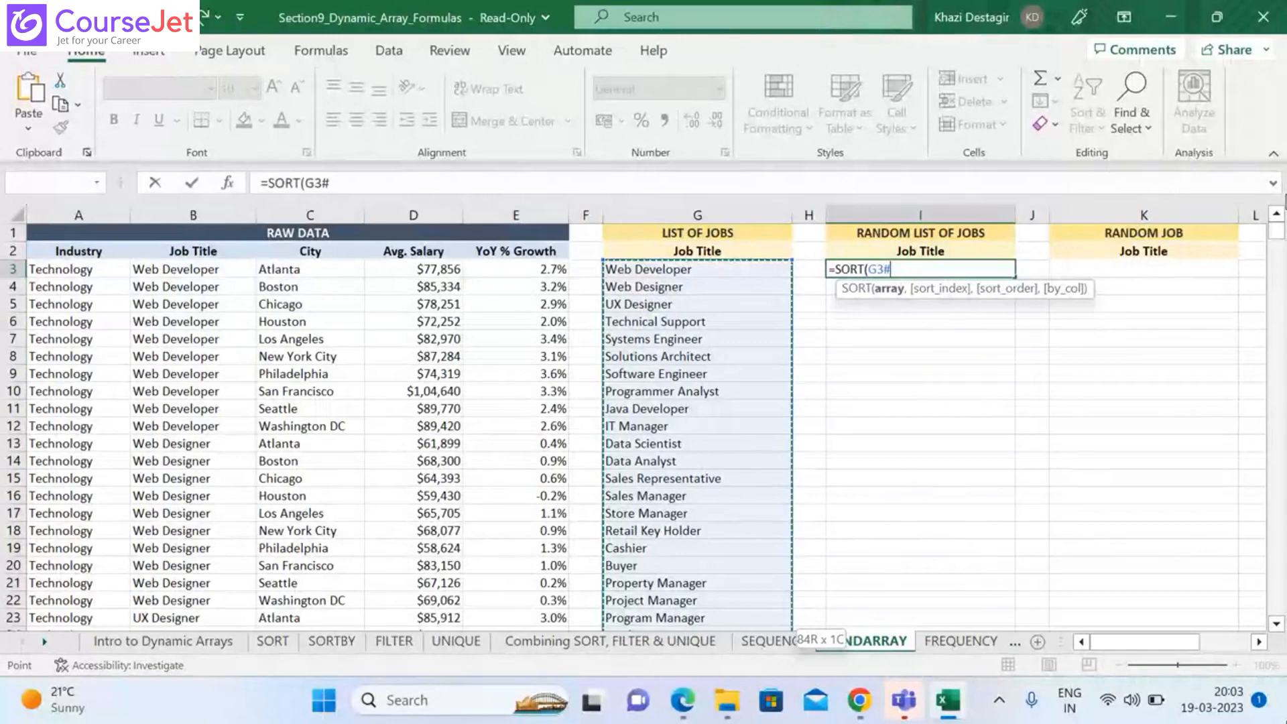
Complete the I3 formula with RANDARRAY(84) as the second SORT argument, giving =SORT(G3#,RANDARRAY(84))
text(,RANDARRAY)
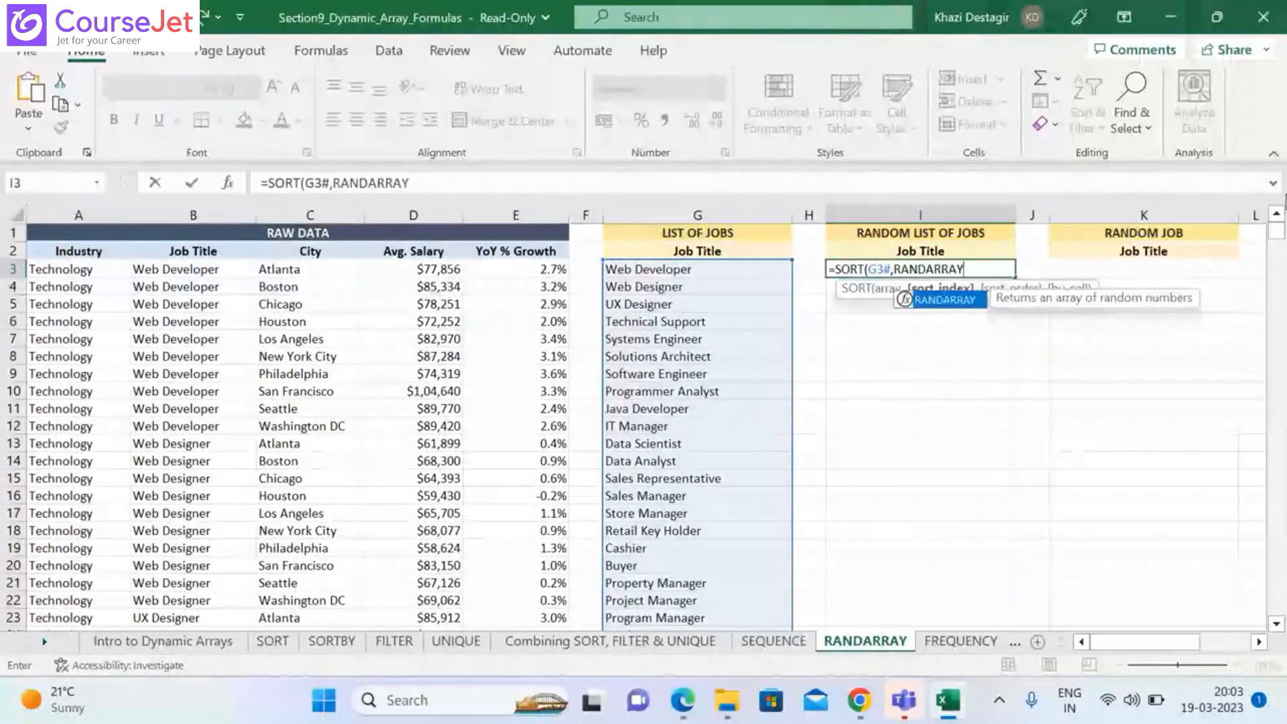
text(()
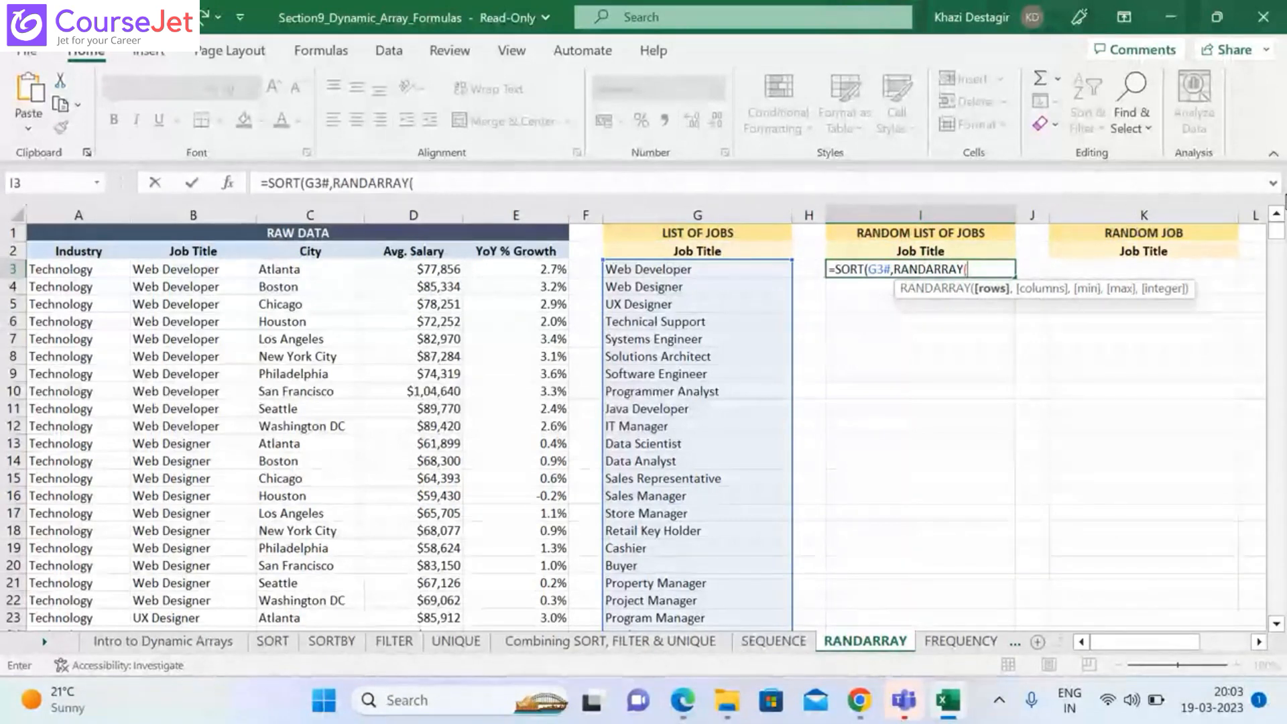
text(8)
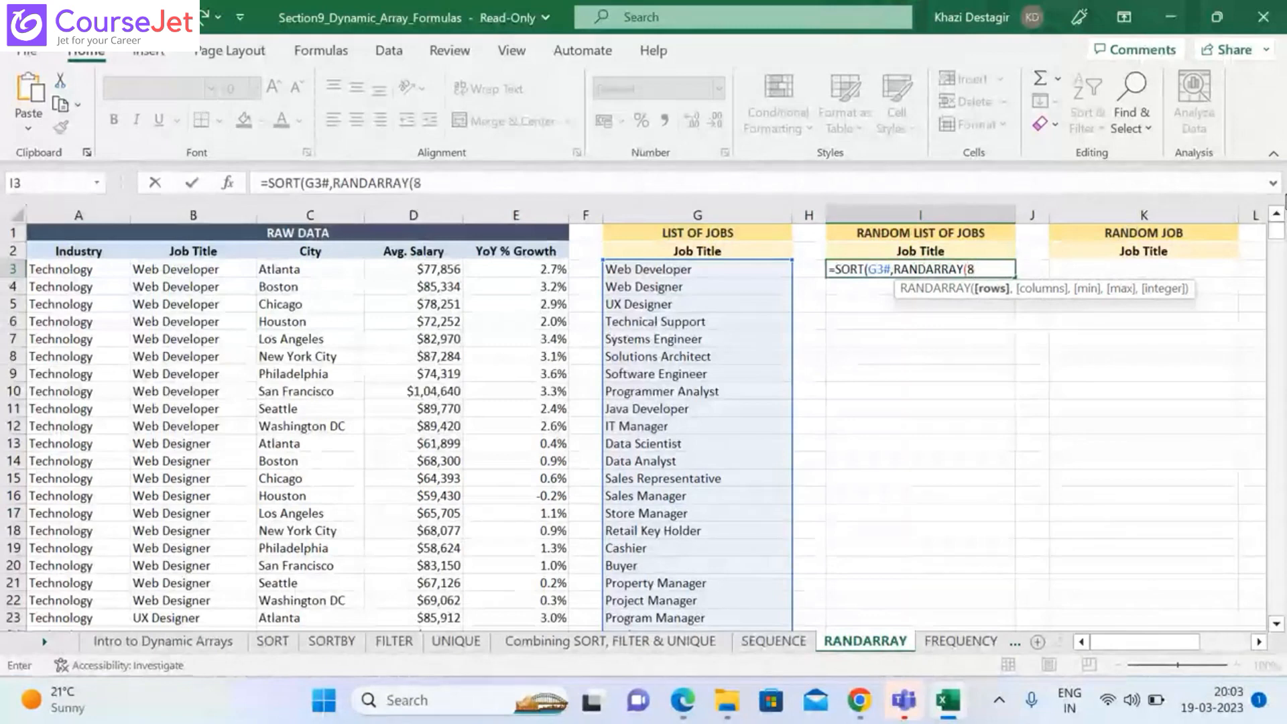
text(4))
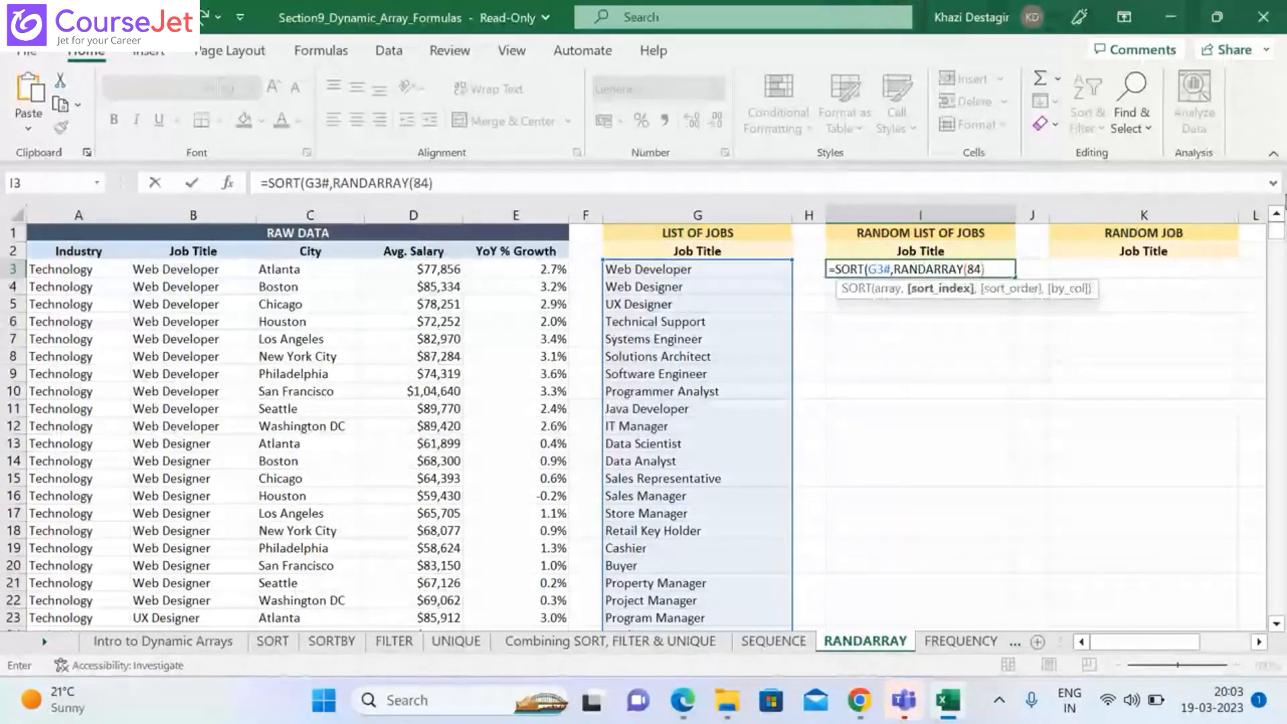
text())
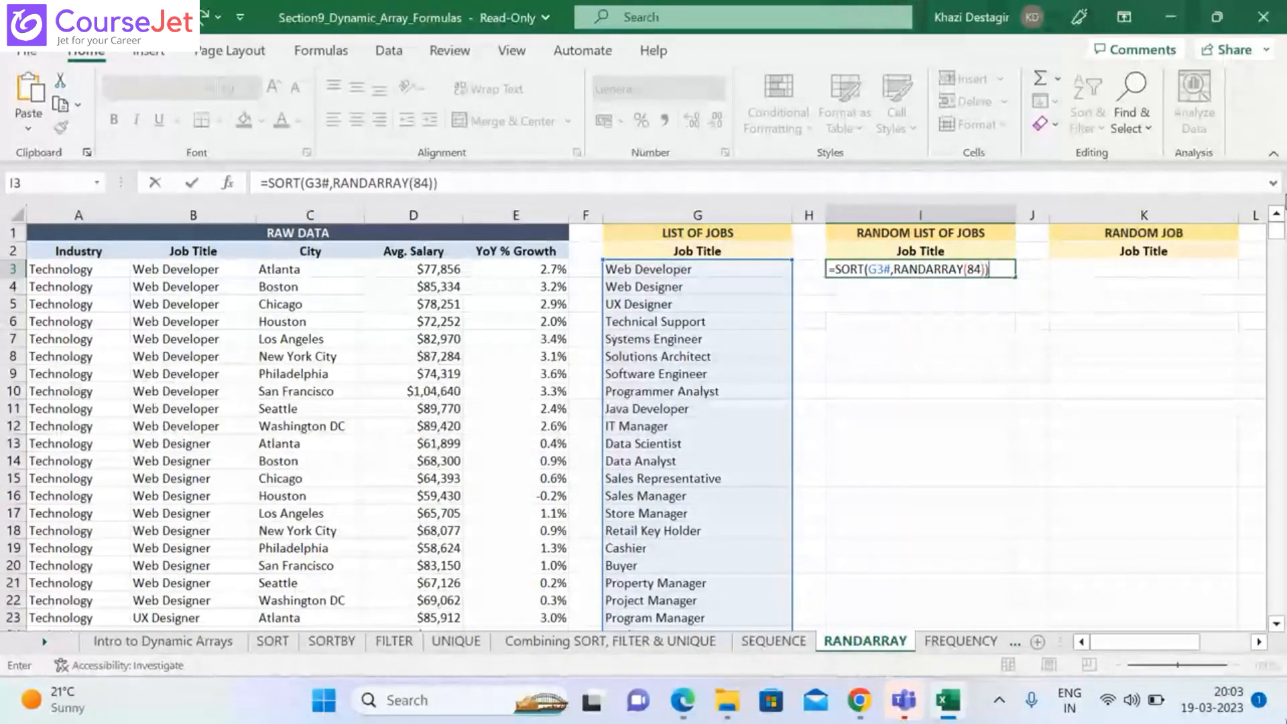
key(Return)
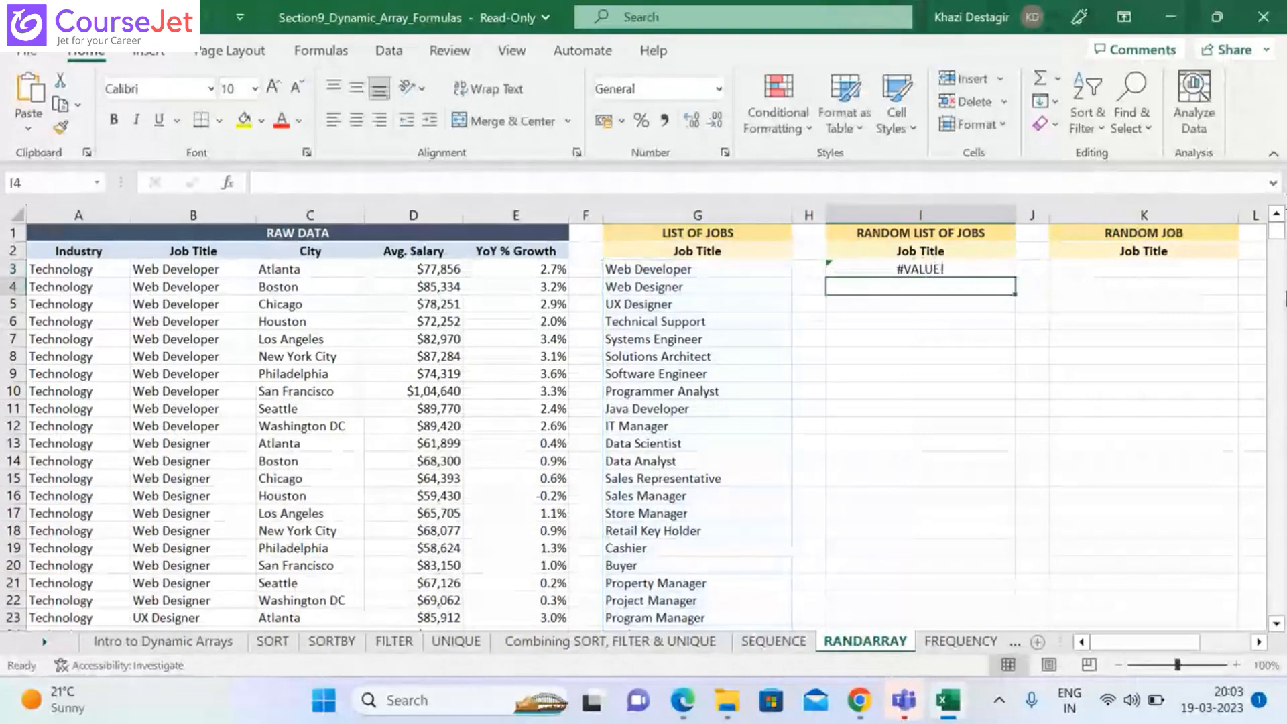
Try to repair the I3 formula by re-entering the RANDARRAY function name
click(970, 269)
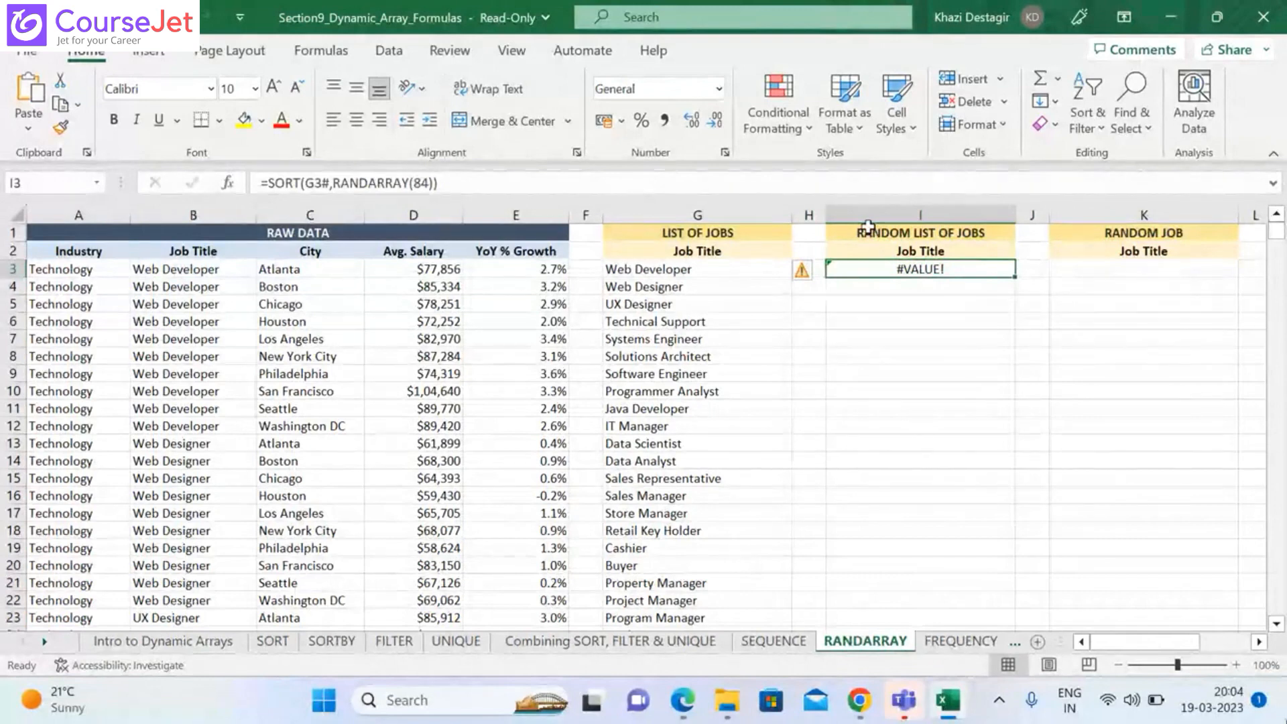
click(411, 184)
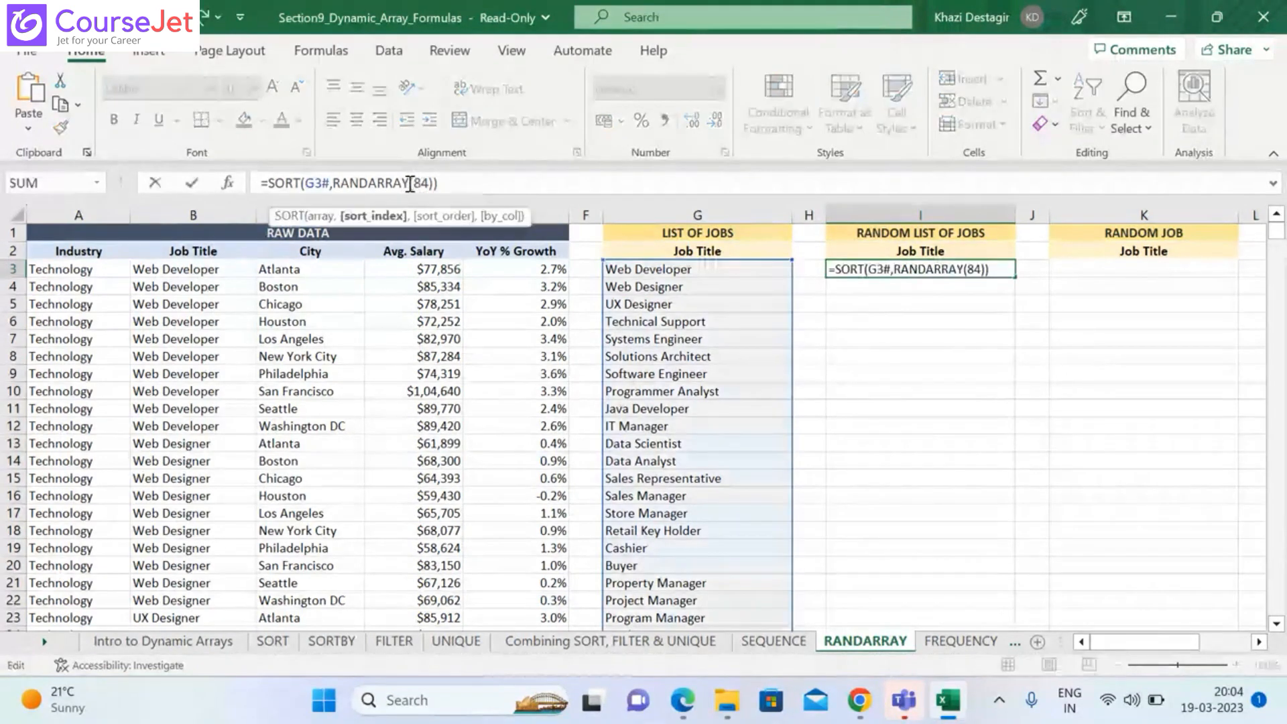
key(BackSpace)
key(BackSpace)
key(BackSpace)
key(BackSpace)
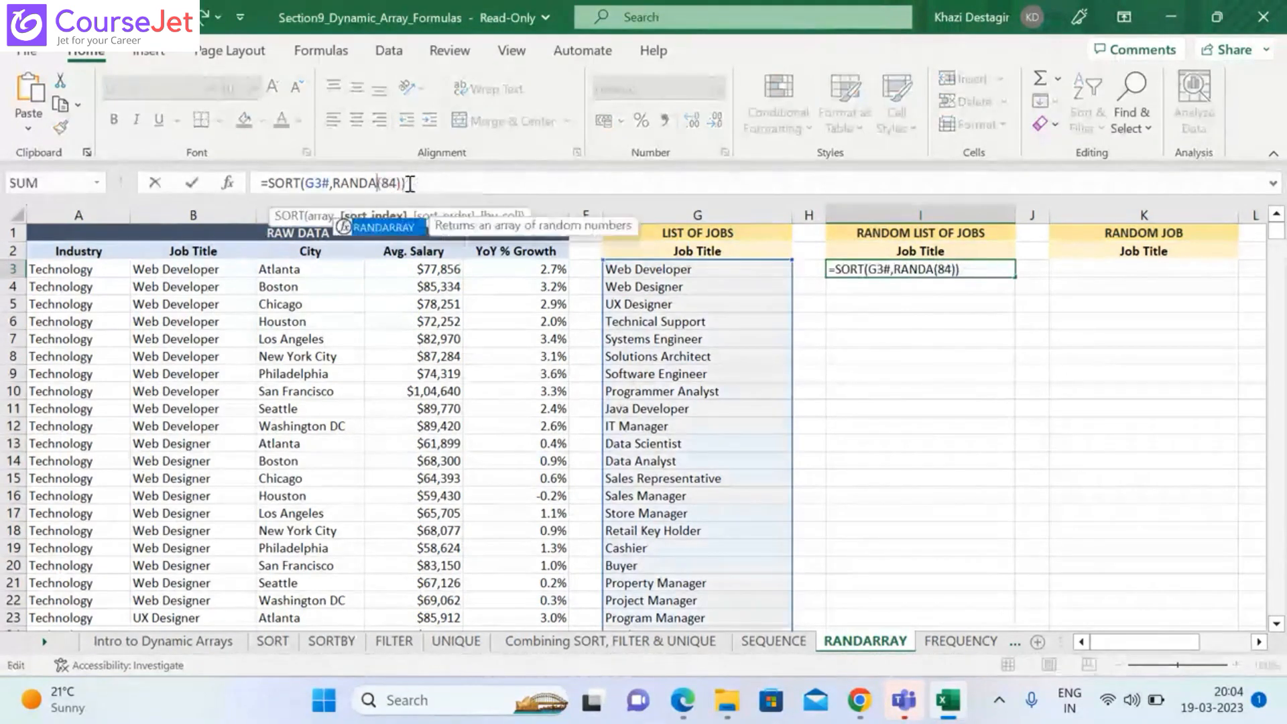
double_click(383, 229)
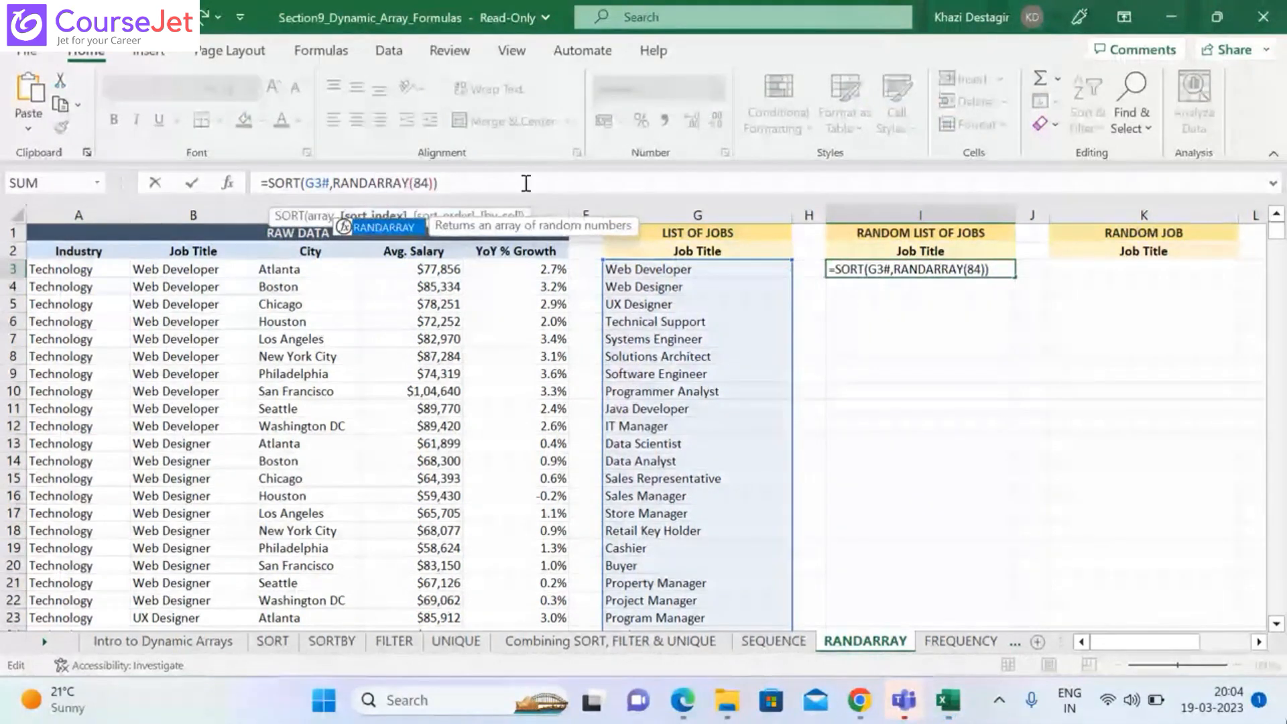
key(Return)
Replace SORT with SORTBY in the I3 formula to get =SORTBY(G3#,RANDARRAY(84))
click(925, 270)
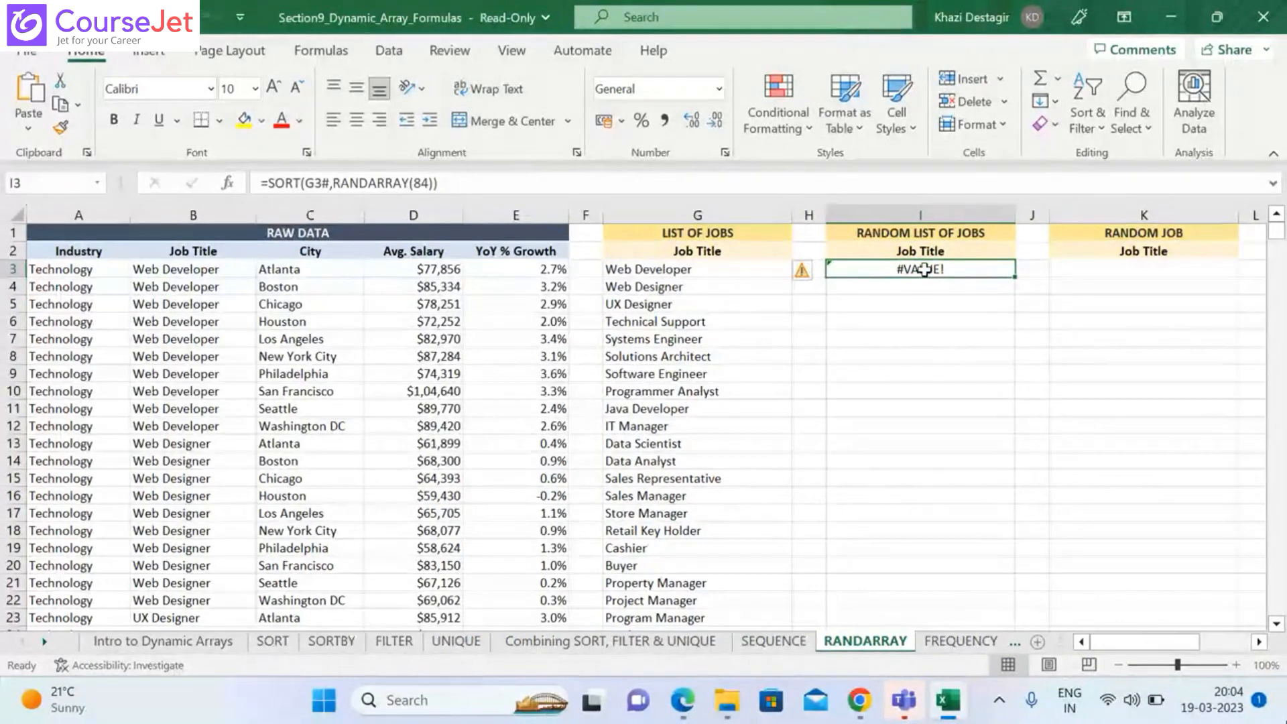
click(304, 183)
text(BY)
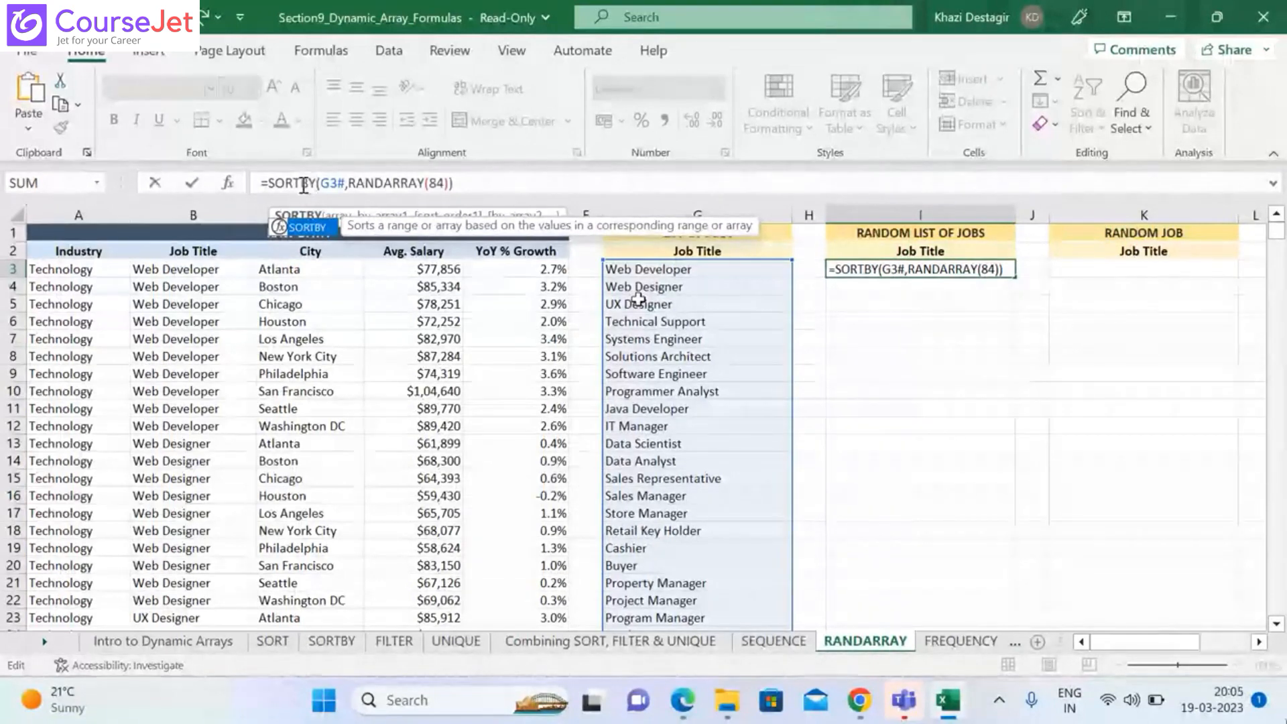
key(Return)
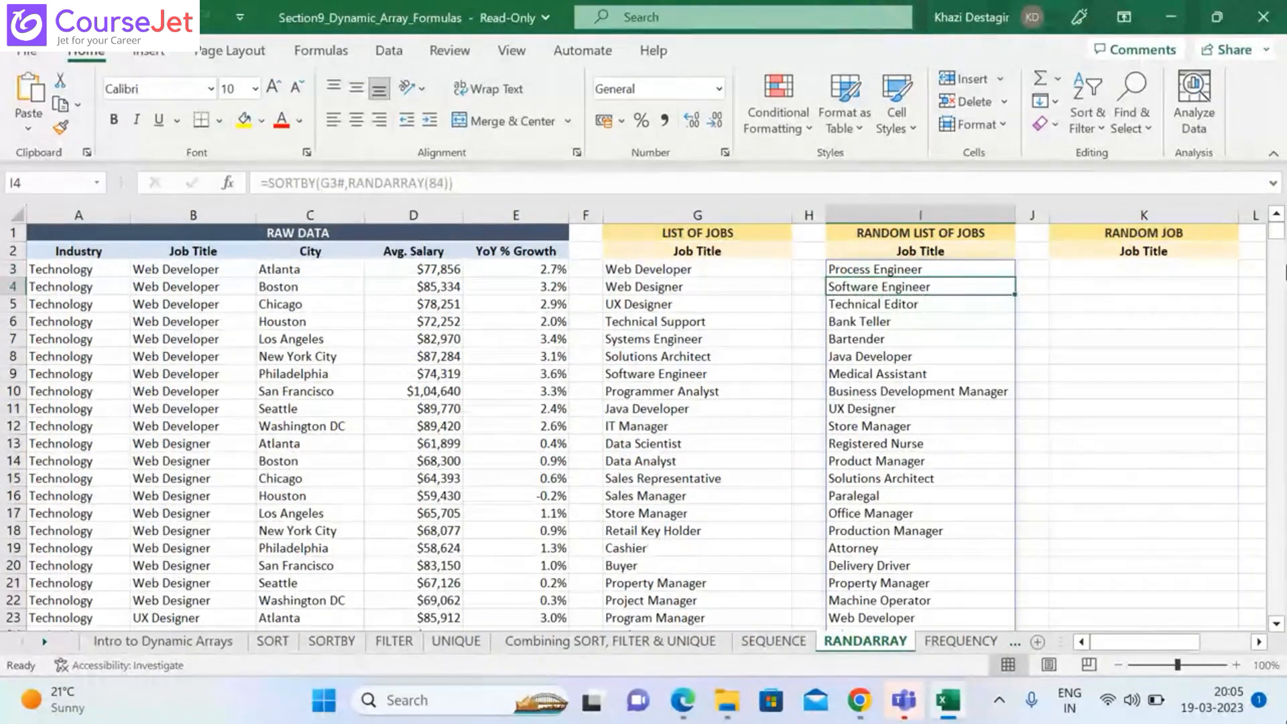
Review the whole randomly ordered job list in column I, down to its last entry, against the original list in column G
click(1276, 624)
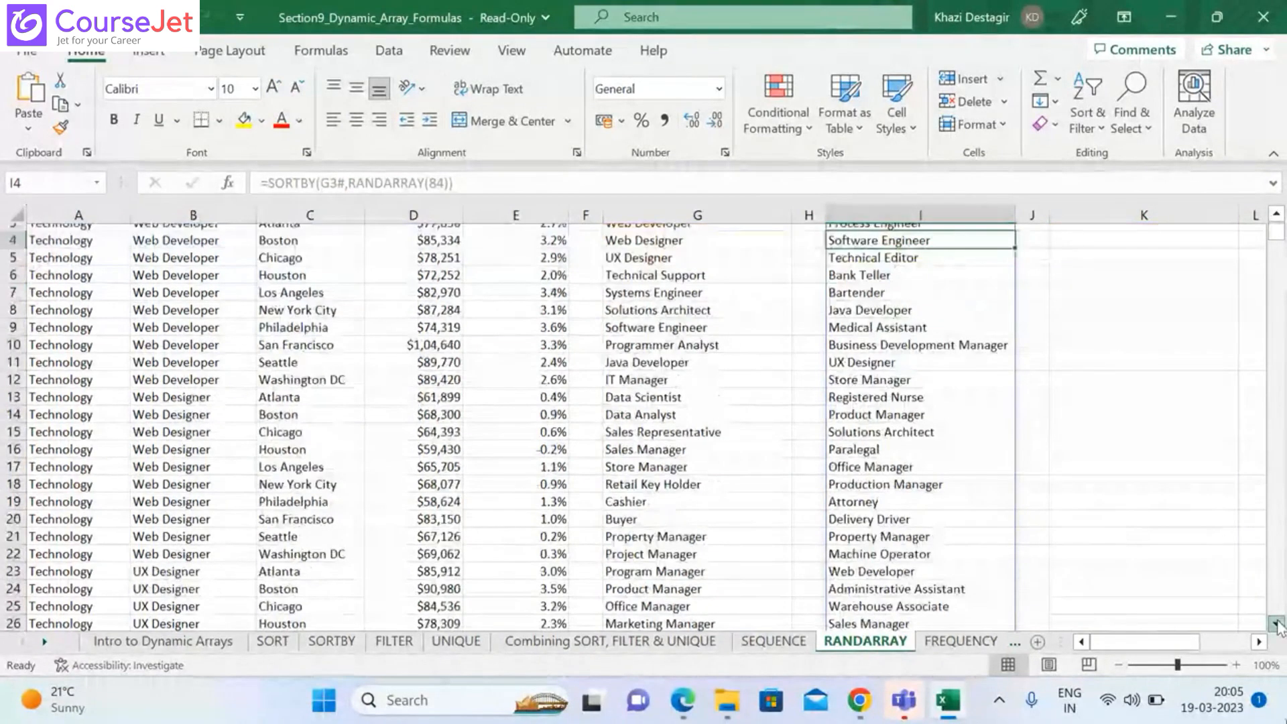
scroll(1276, 624, down, 2)
scroll(1276, 624, down, 5)
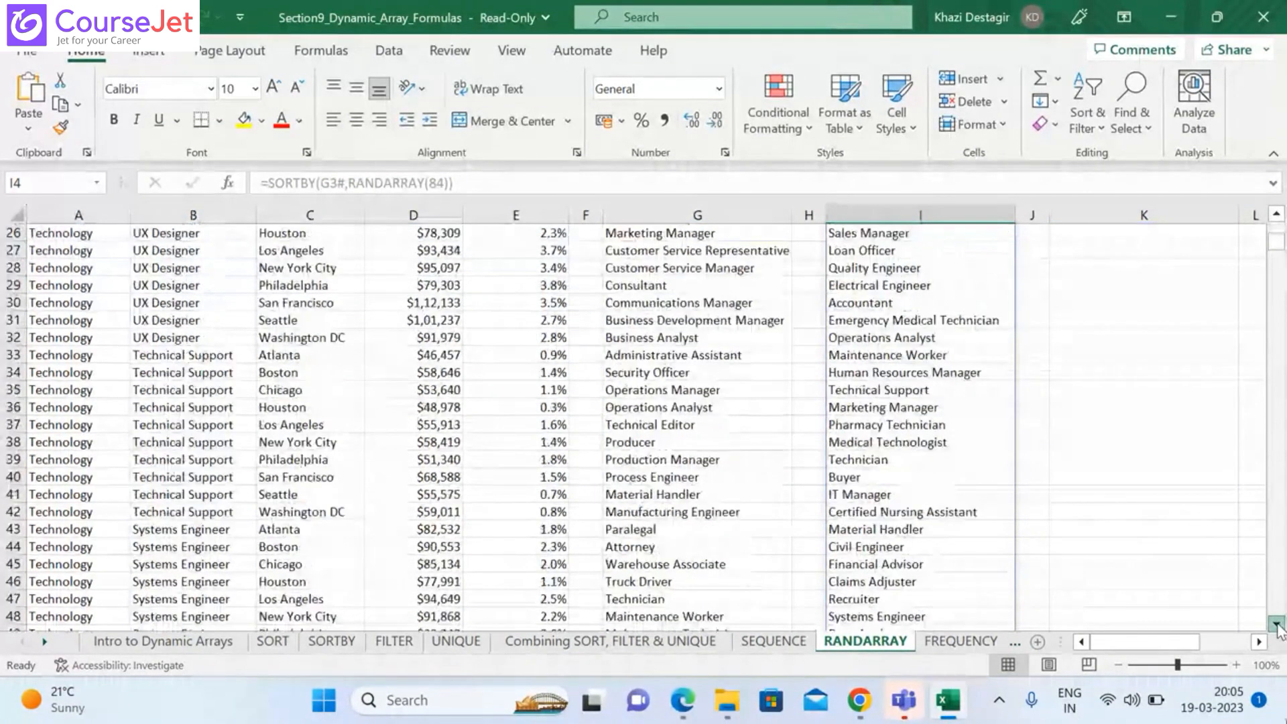
scroll(1278, 628, down, 11)
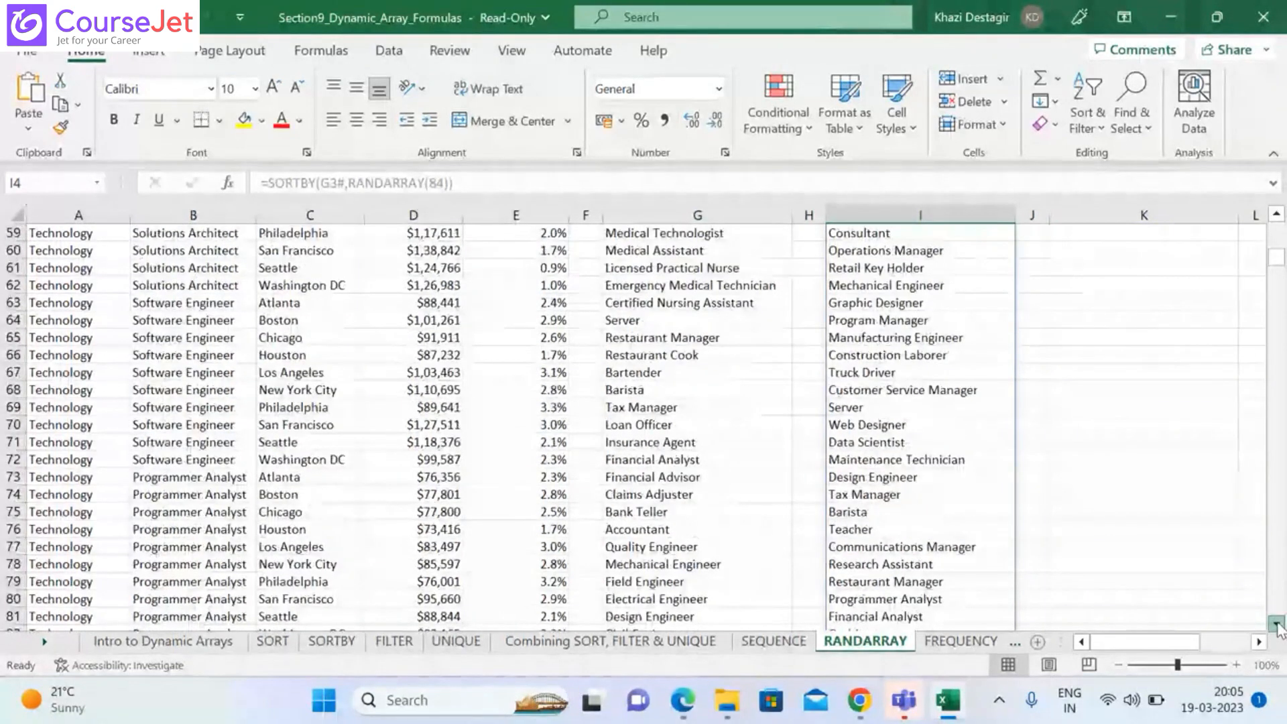
scroll(1278, 628, down, 5)
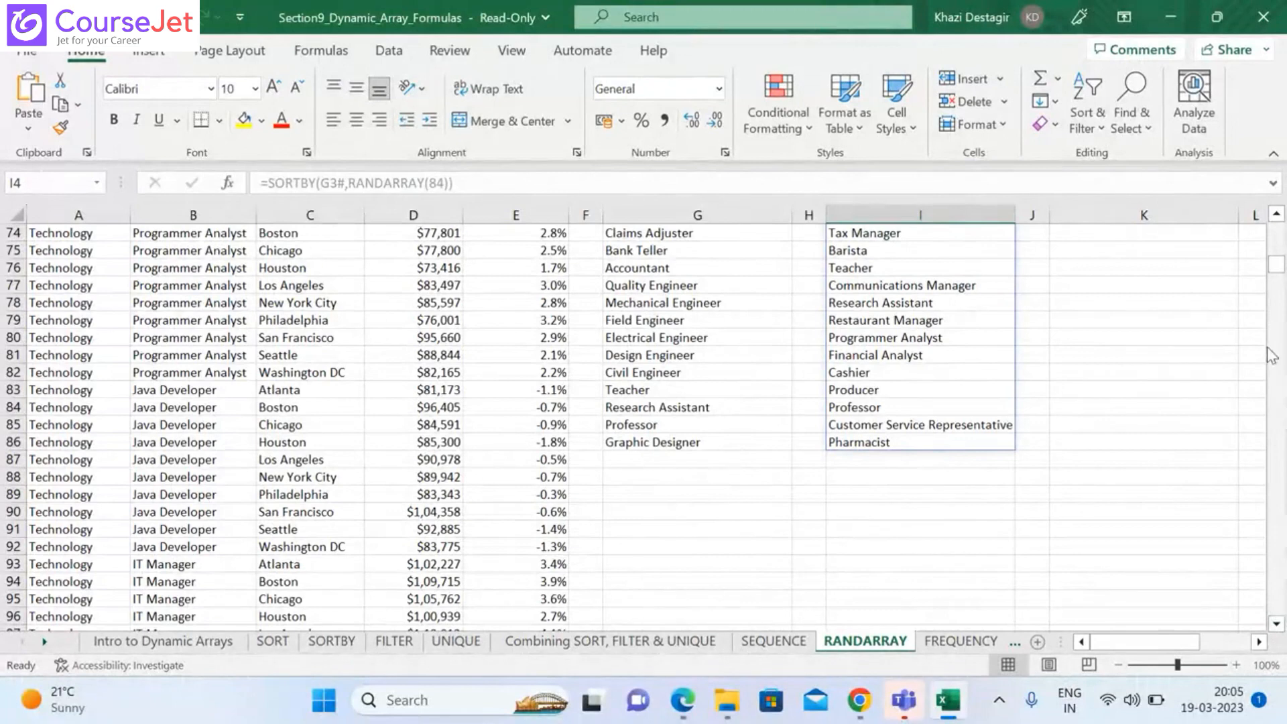
drag(1275, 268, 1276, 231)
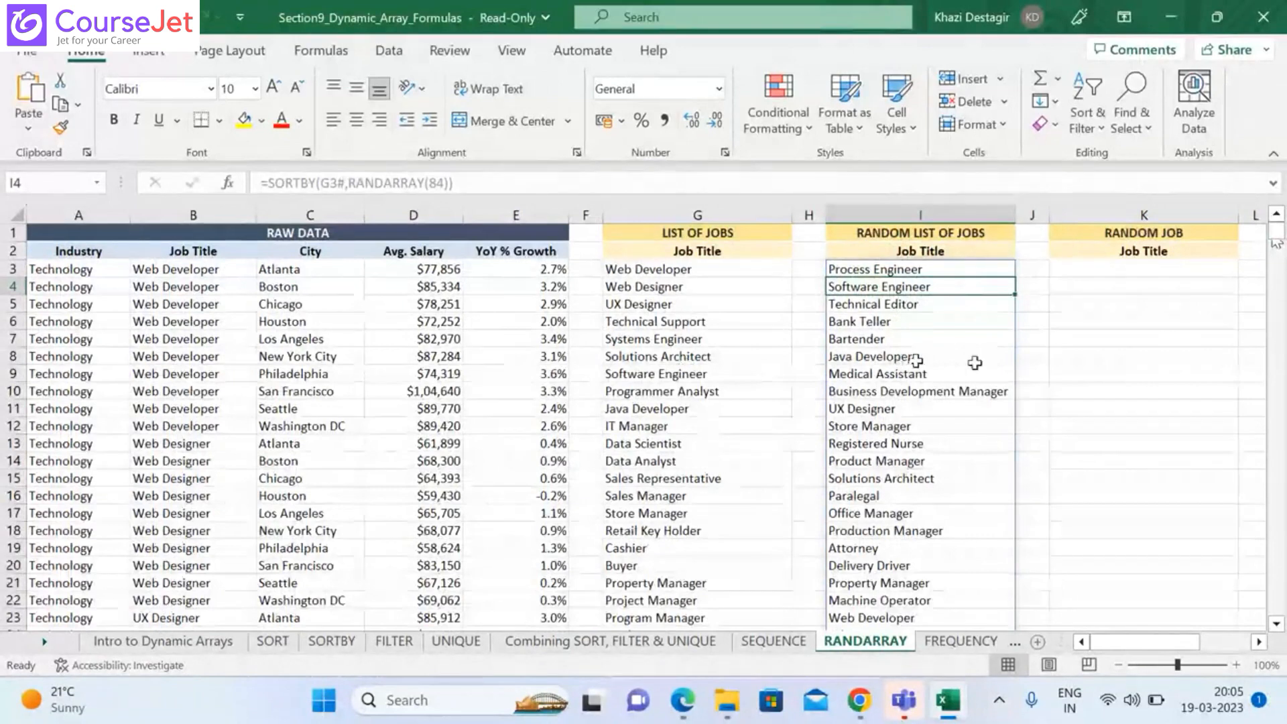
Re-enter the unchanged SORTBY formula in I3 twice to reshuffle the random list of jobs
click(870, 269)
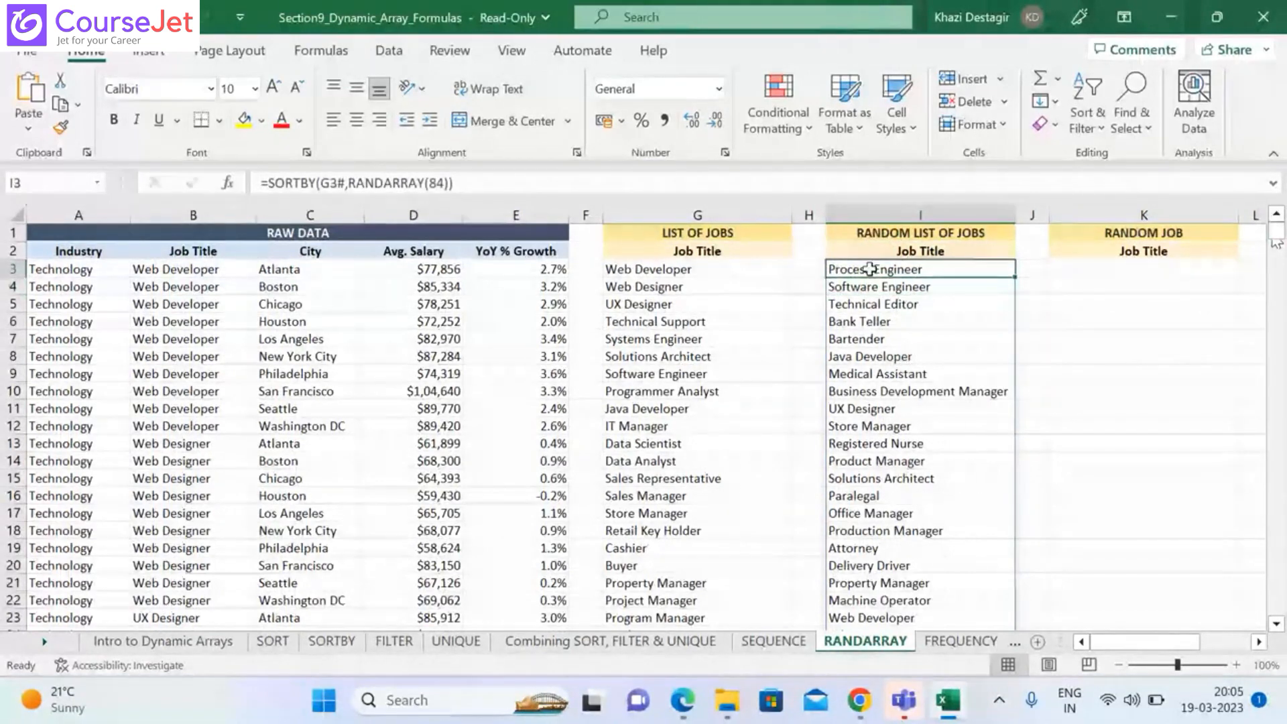
key(Down)
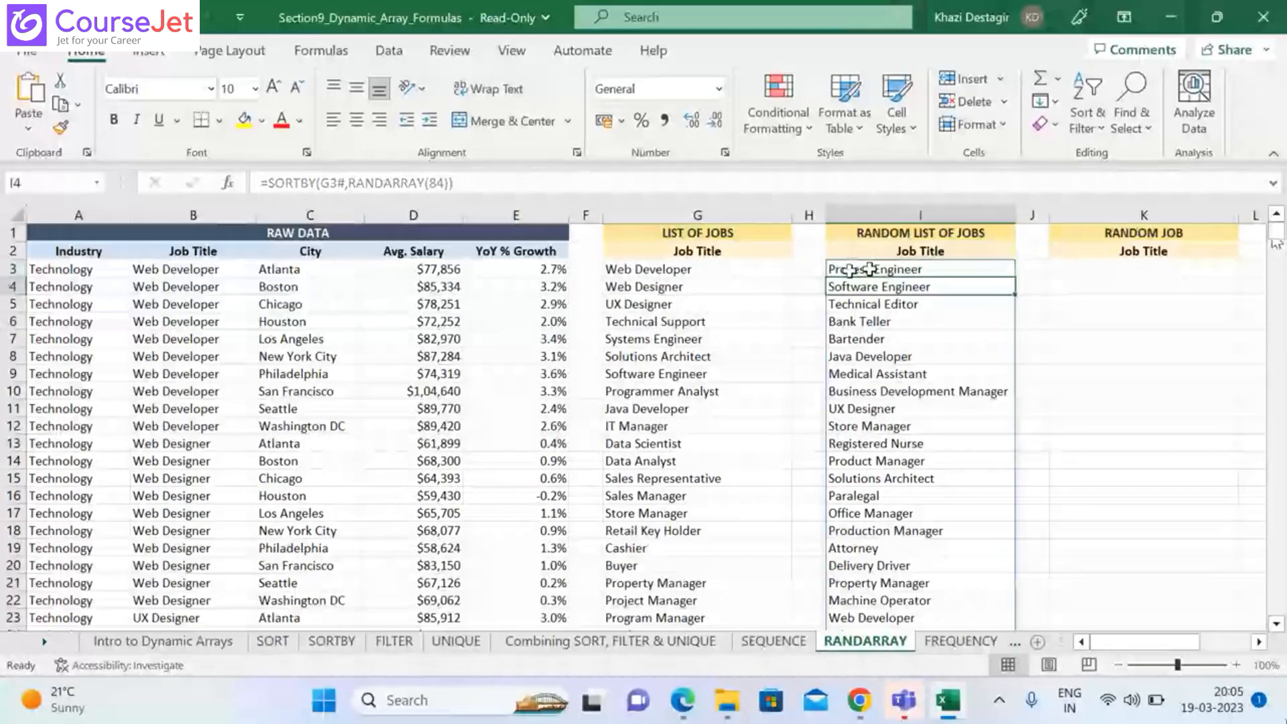
click(869, 269)
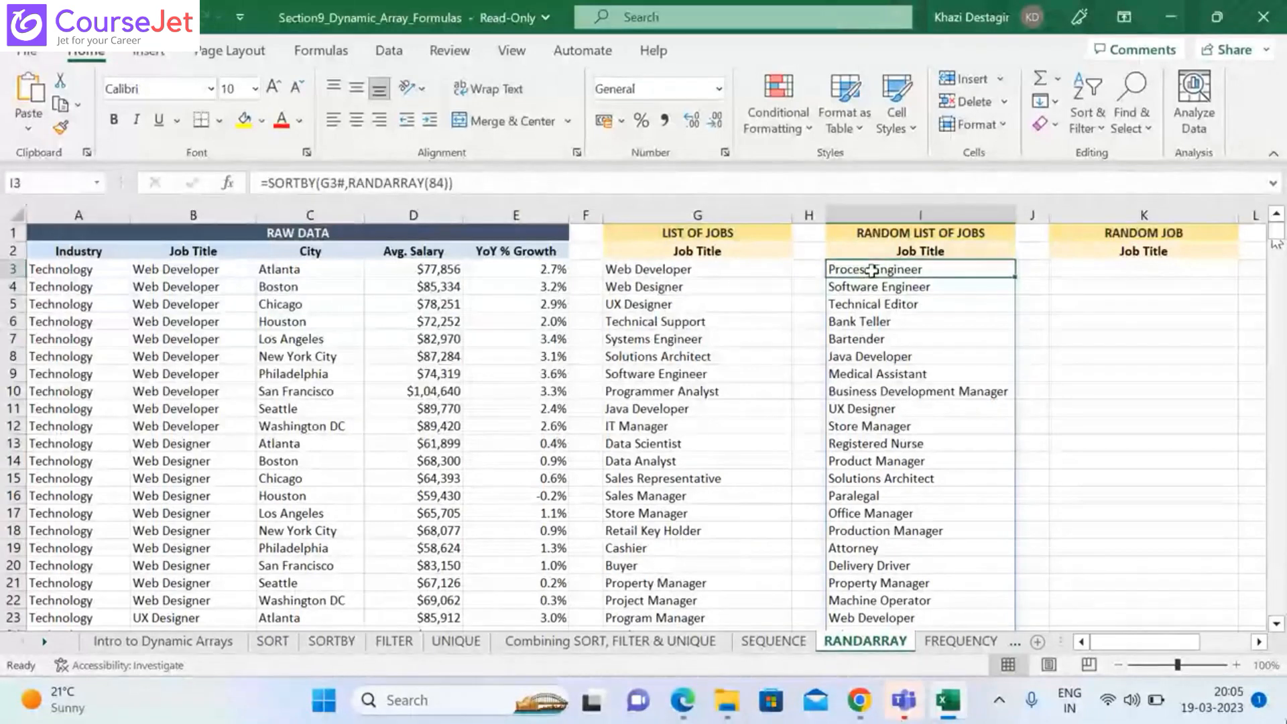
click(539, 181)
key(Return)
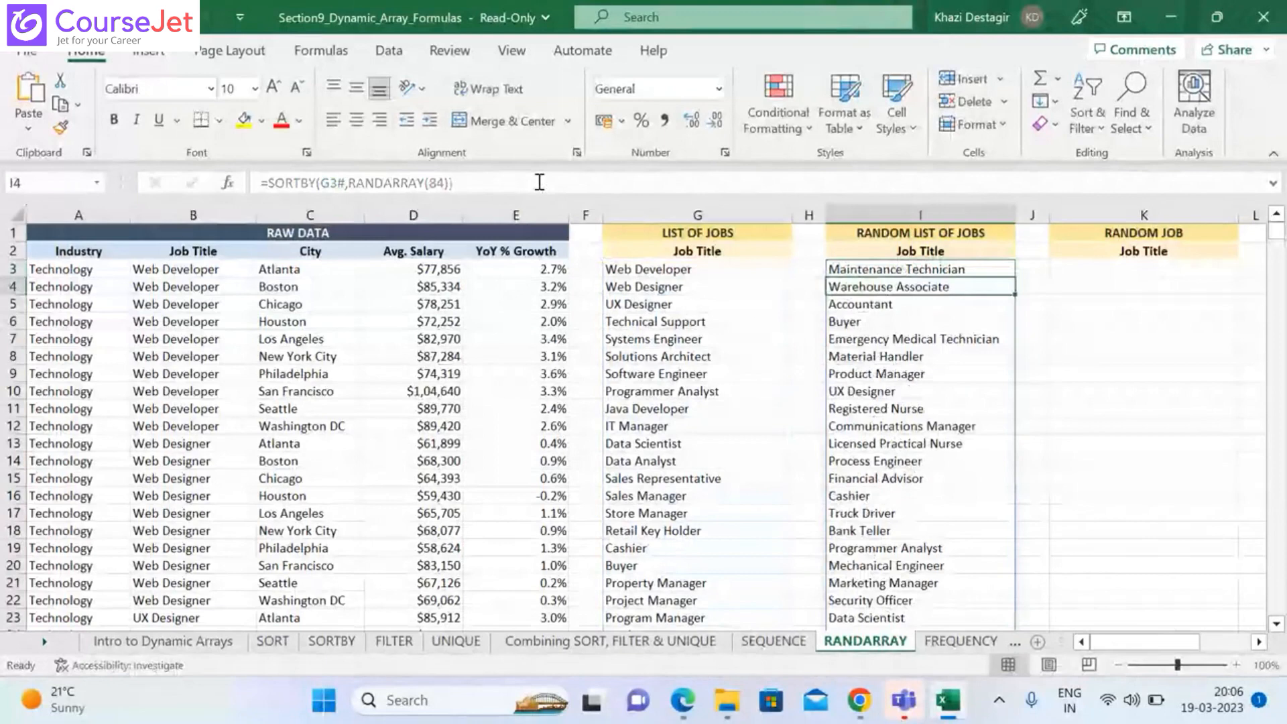
click(884, 268)
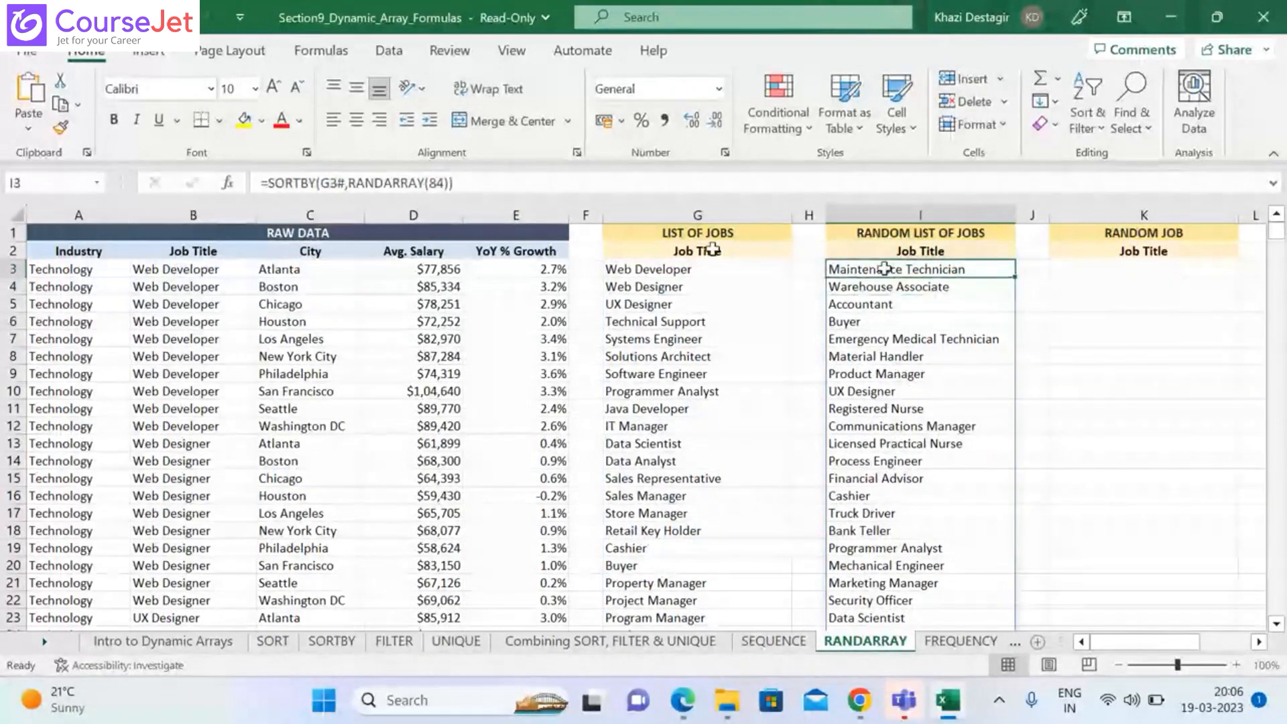
click(490, 185)
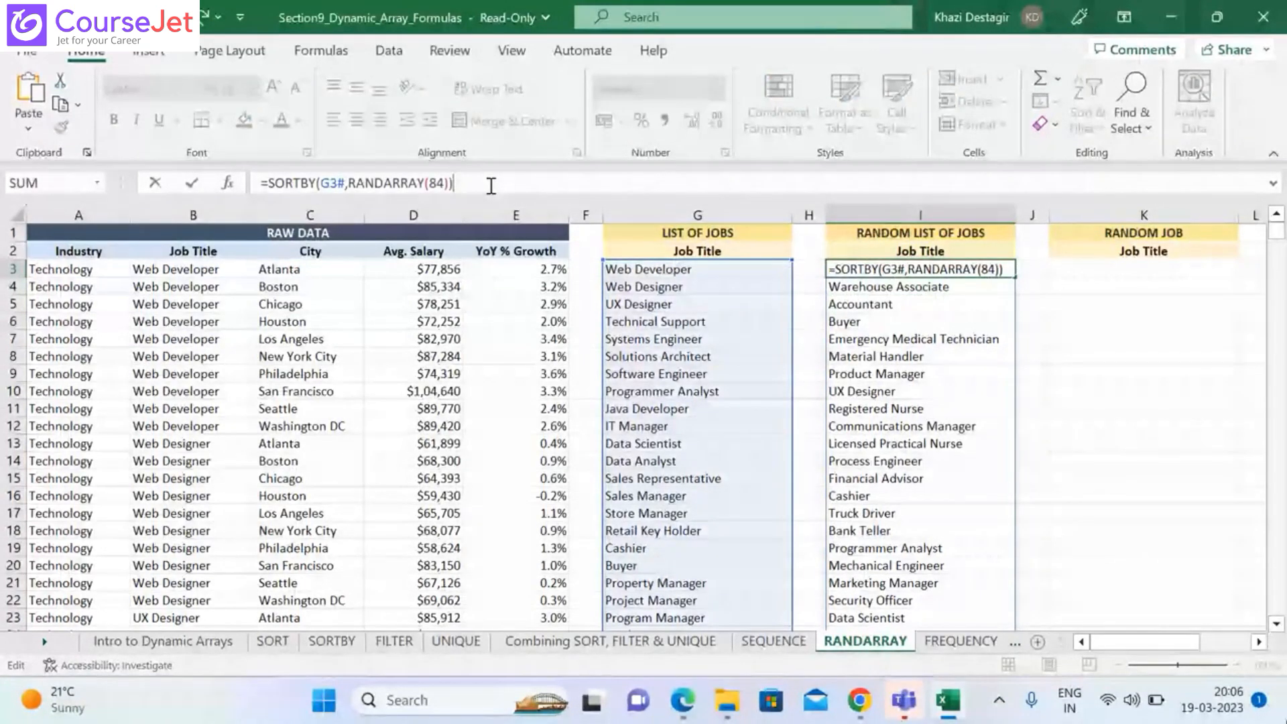
key(Return)
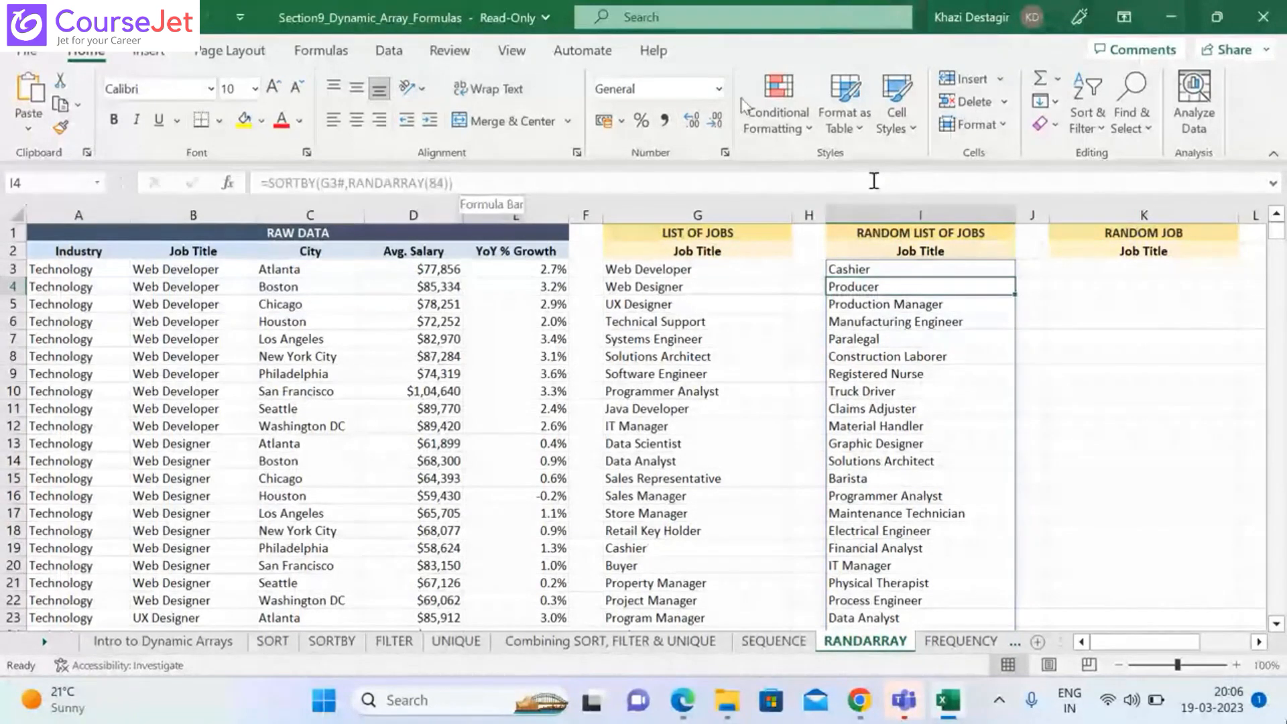
Replace the fixed 84 in the I3 formula with ROWS(G3#), giving =SORTBY(G3#,RANDARRAY(ROWS(G3#)))
click(851, 271)
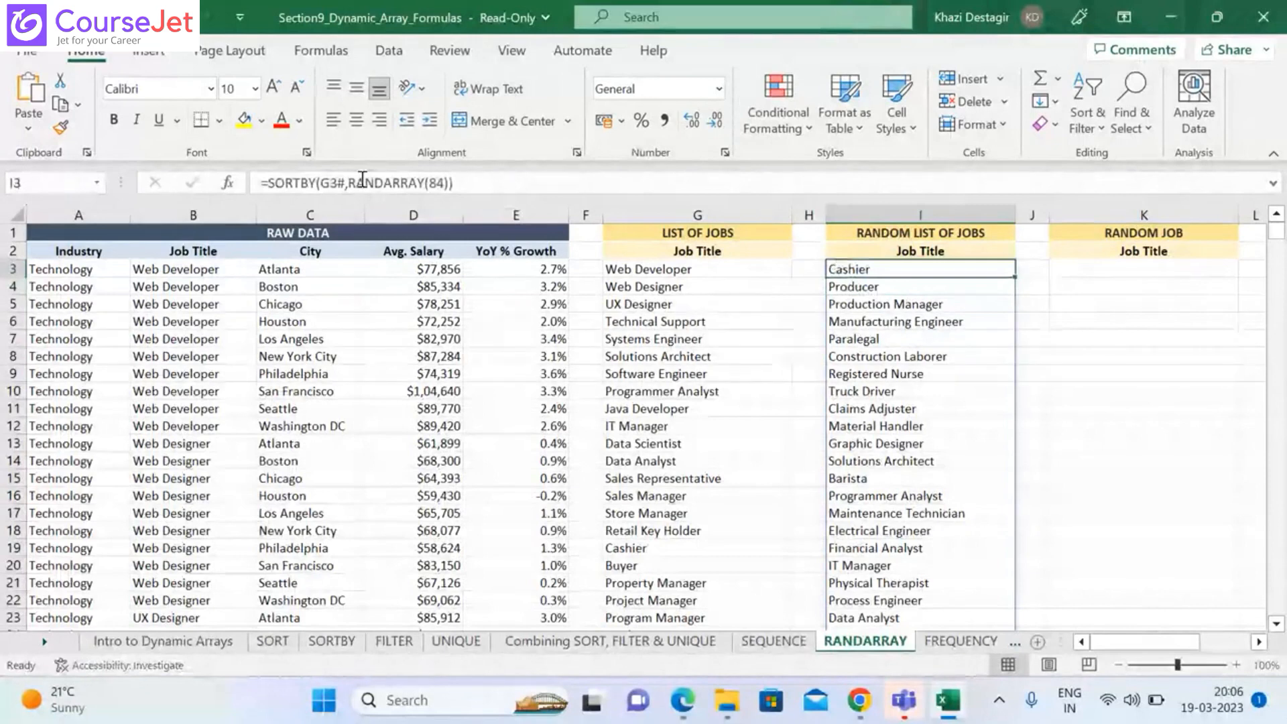
click(447, 183)
key(BackSpace)
key(BackSpace)
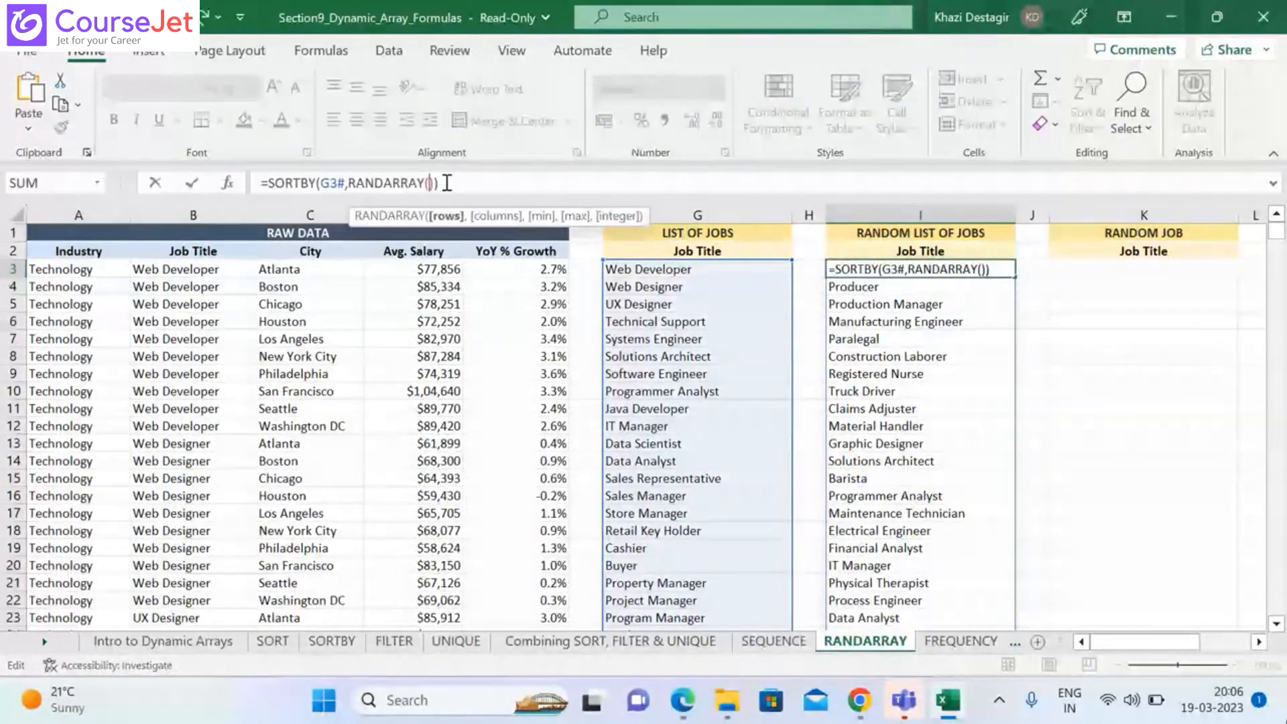
text(ROWS)
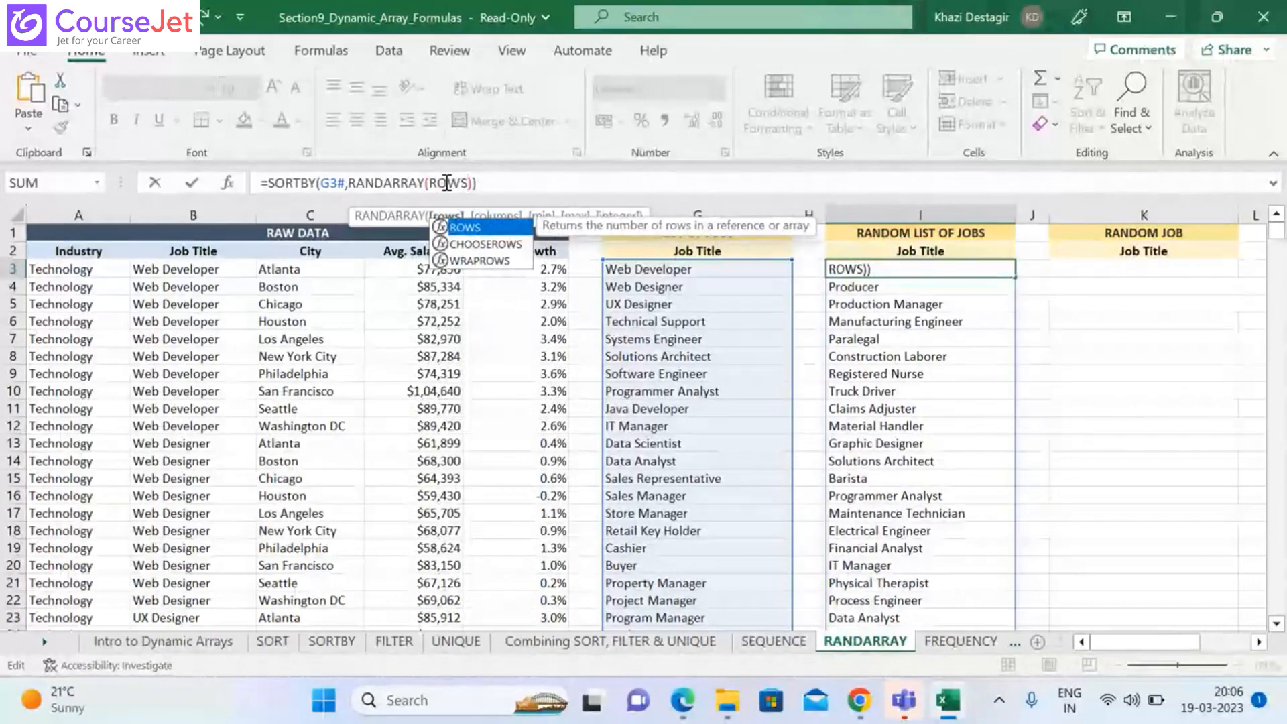
key(Tab)
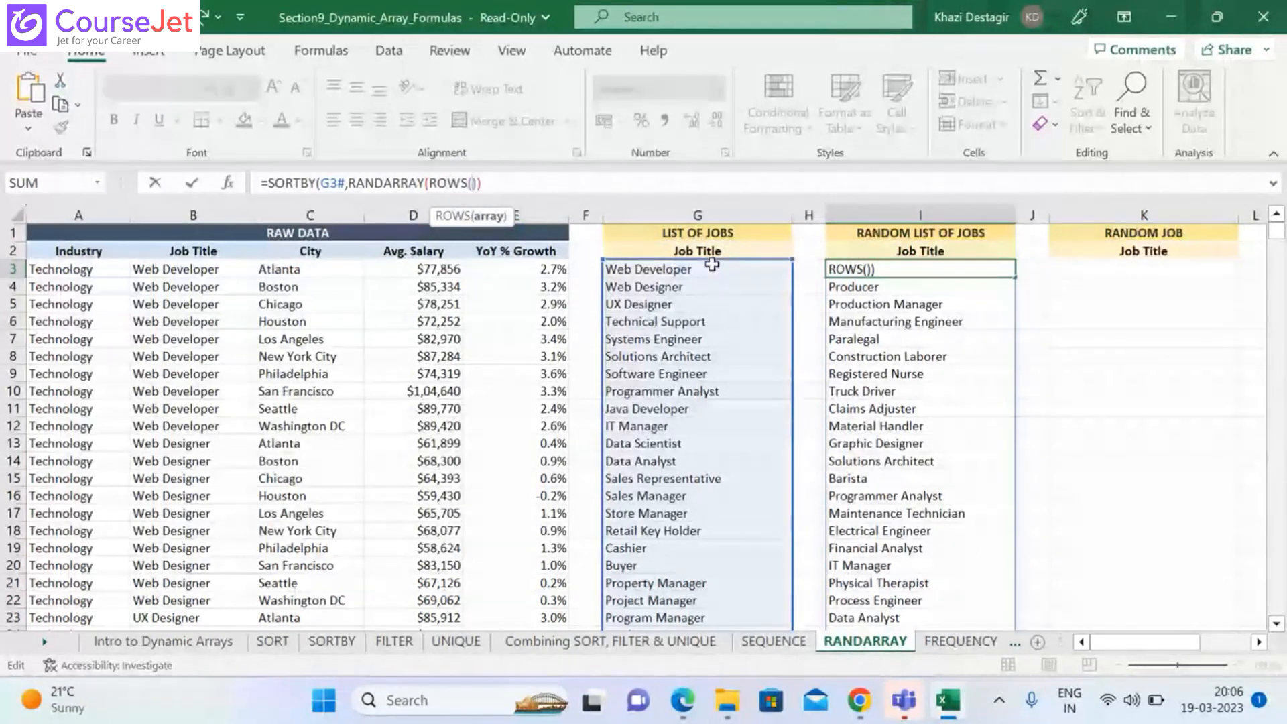
click(718, 269)
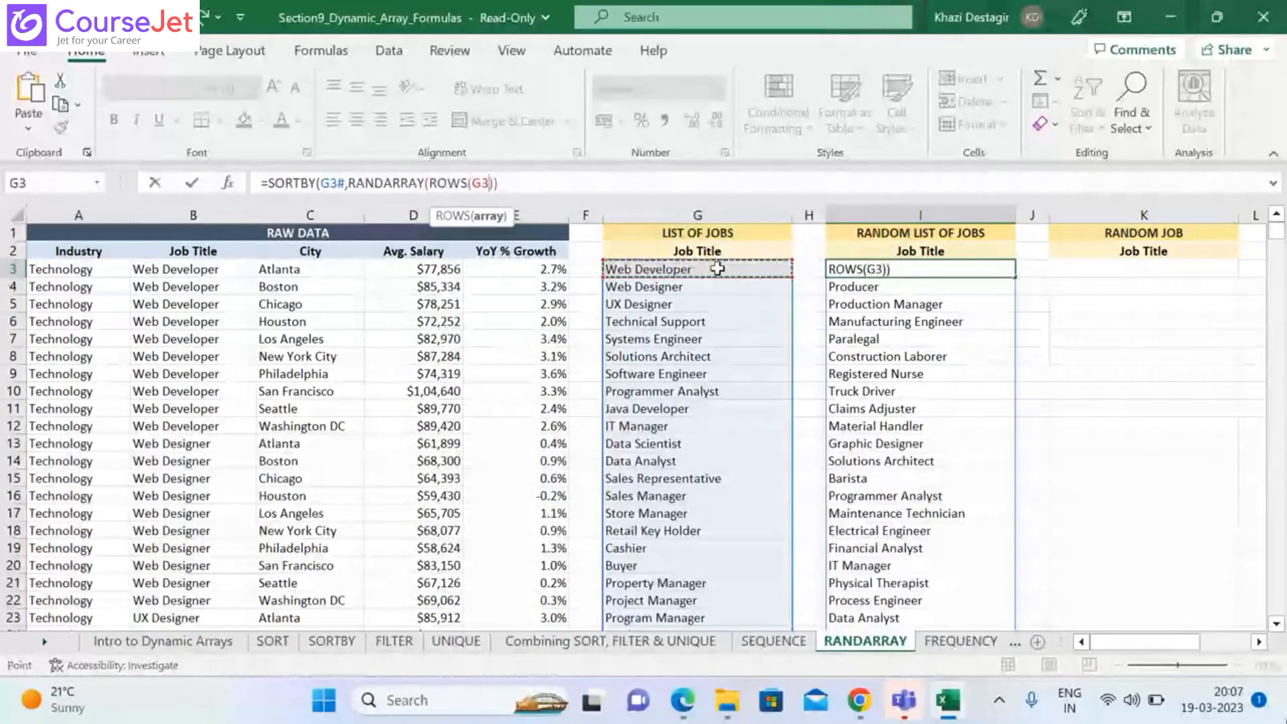
key(ctrl+shift+Down)
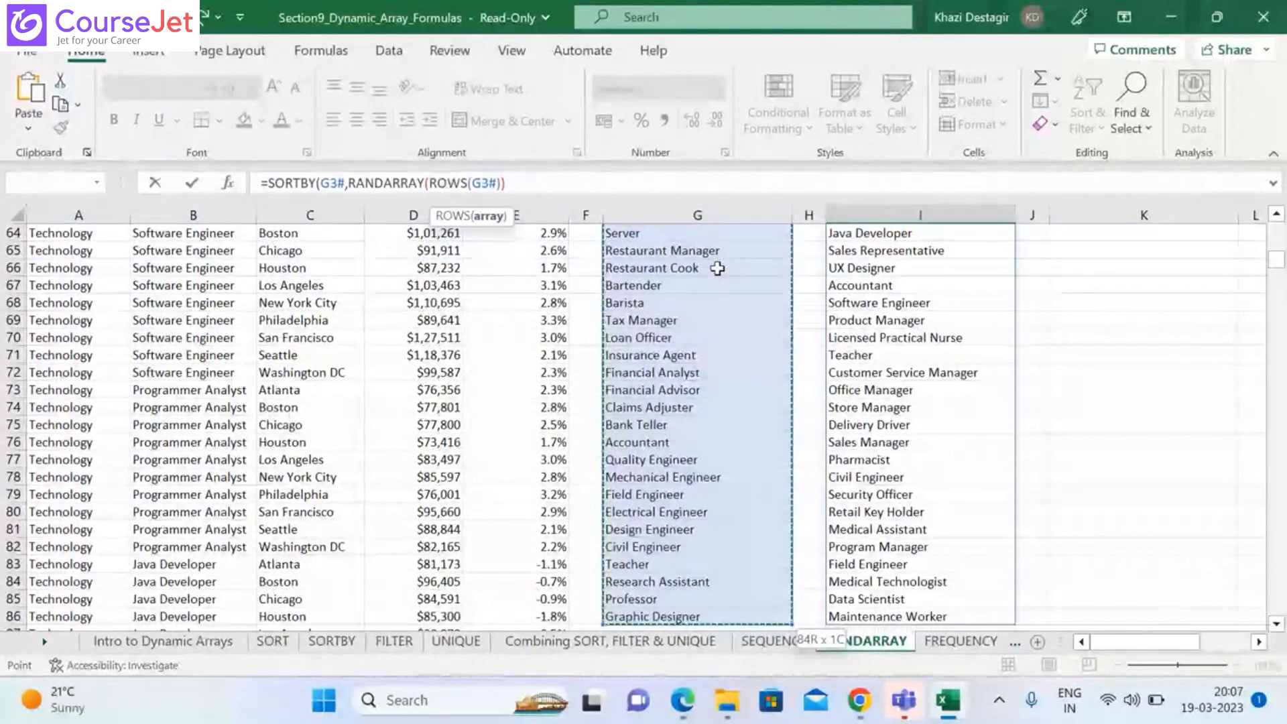
click(1277, 216)
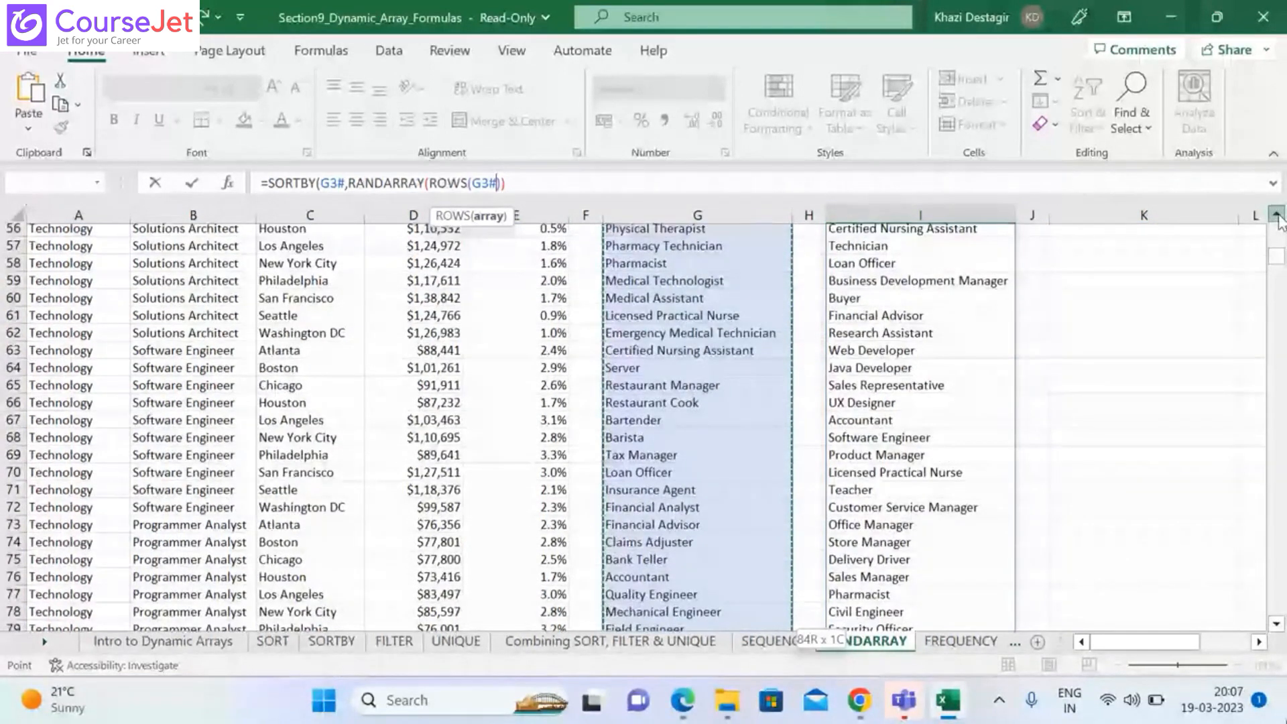
click(545, 182)
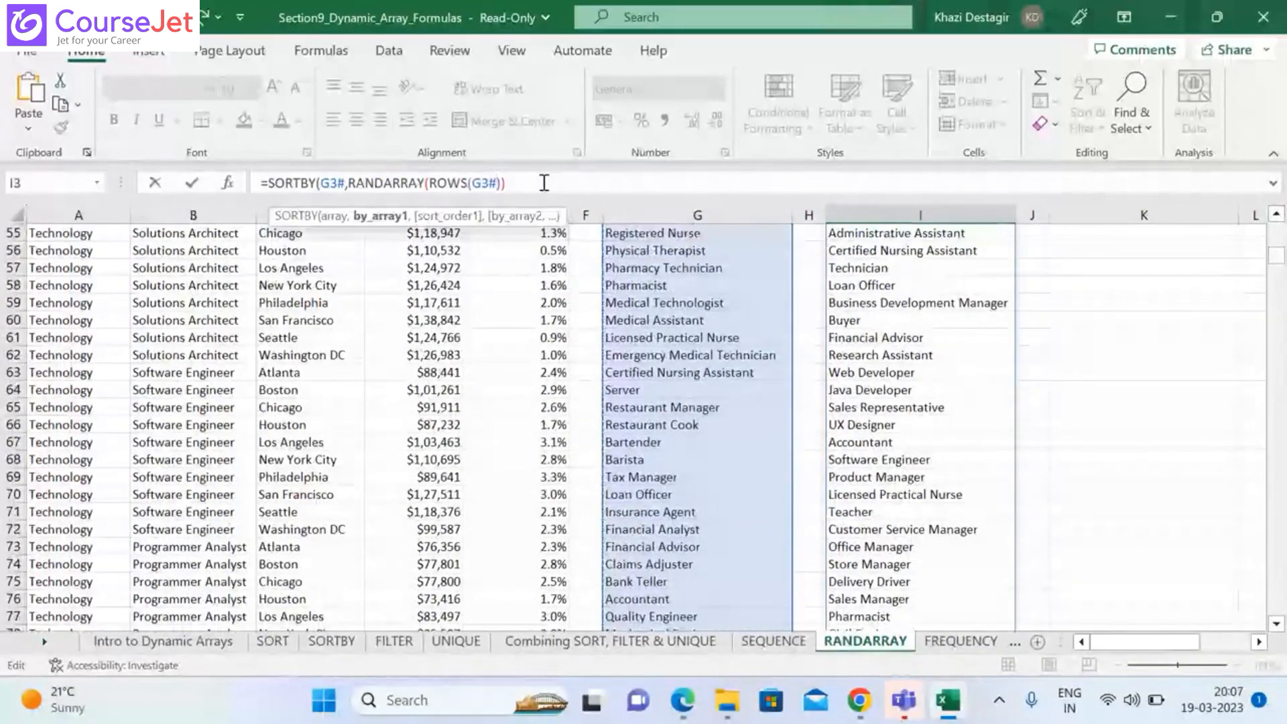
text())
key(Return)
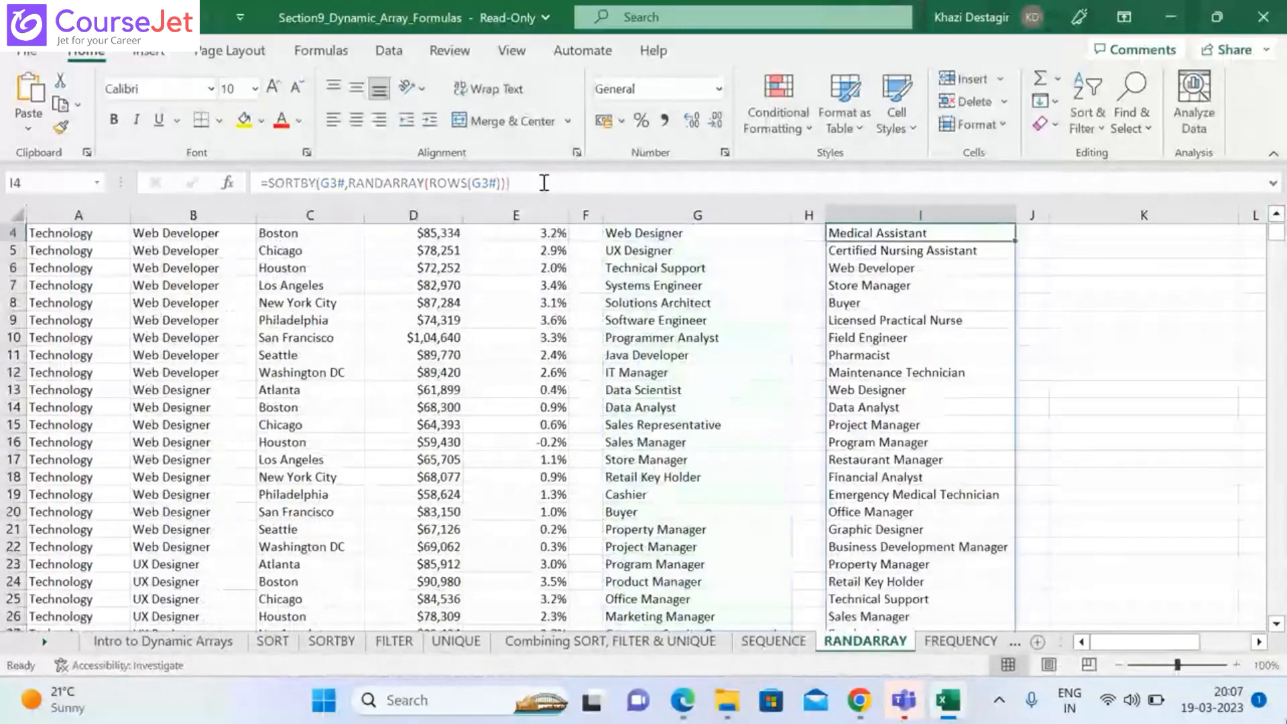
Recalculate the workbook several times with Calculate Now to reshuffle the random list of jobs in column I
click(1277, 214)
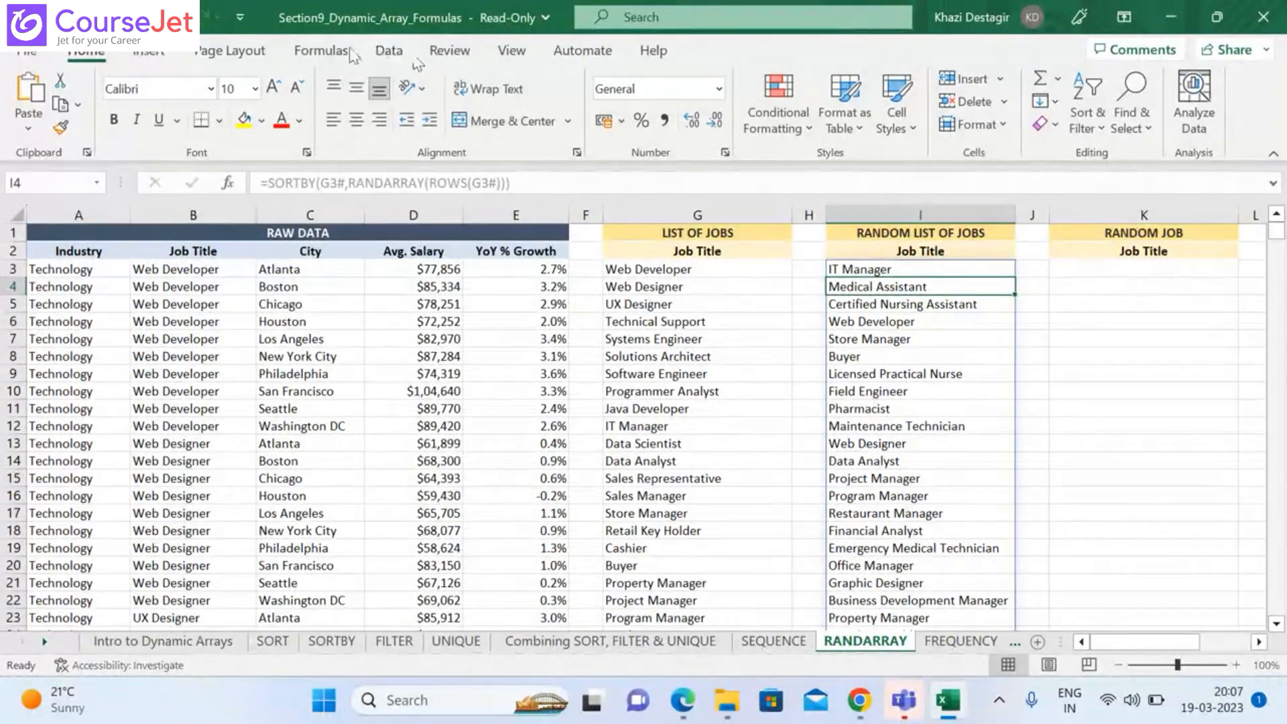
click(322, 51)
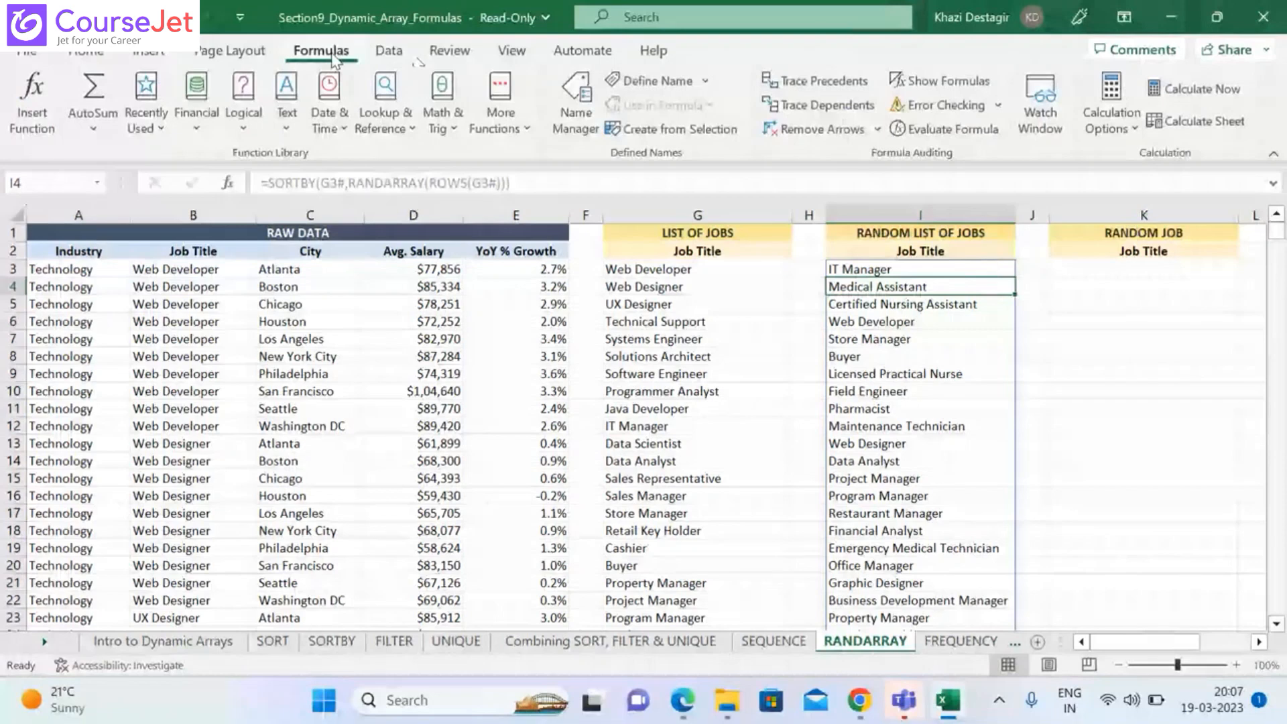
click(889, 270)
click(1207, 90)
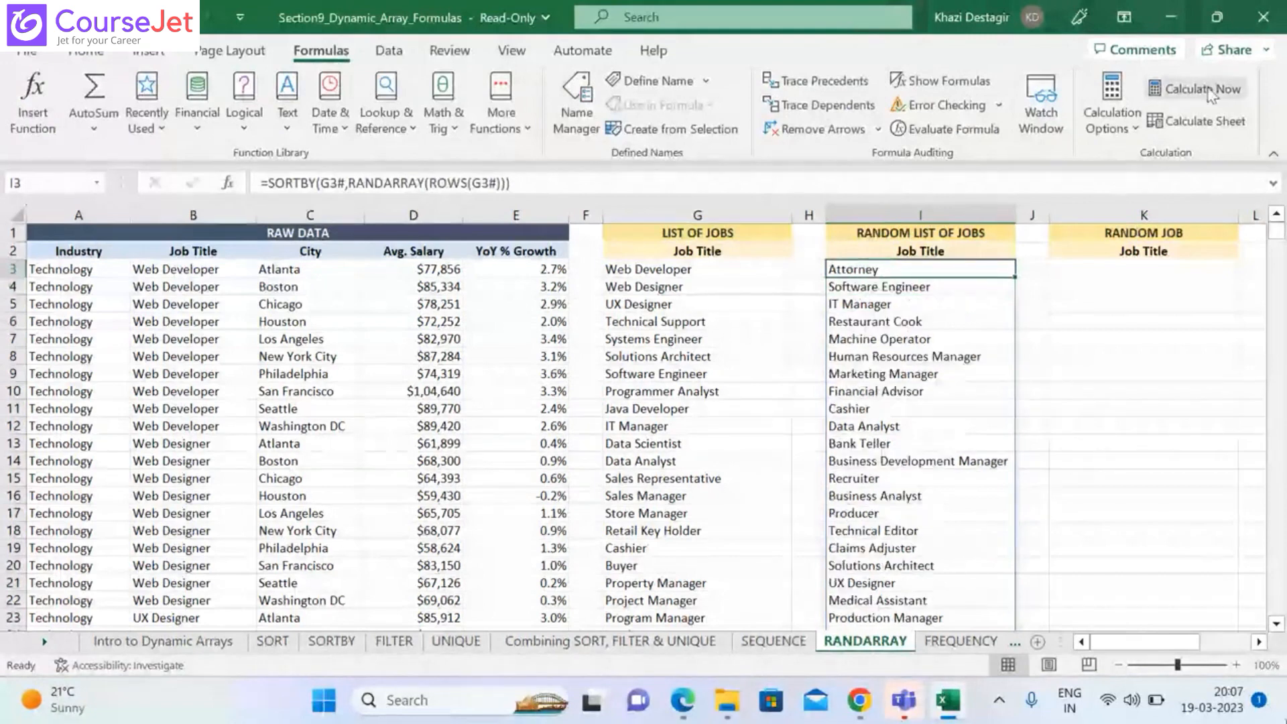
click(1210, 94)
click(1210, 94)
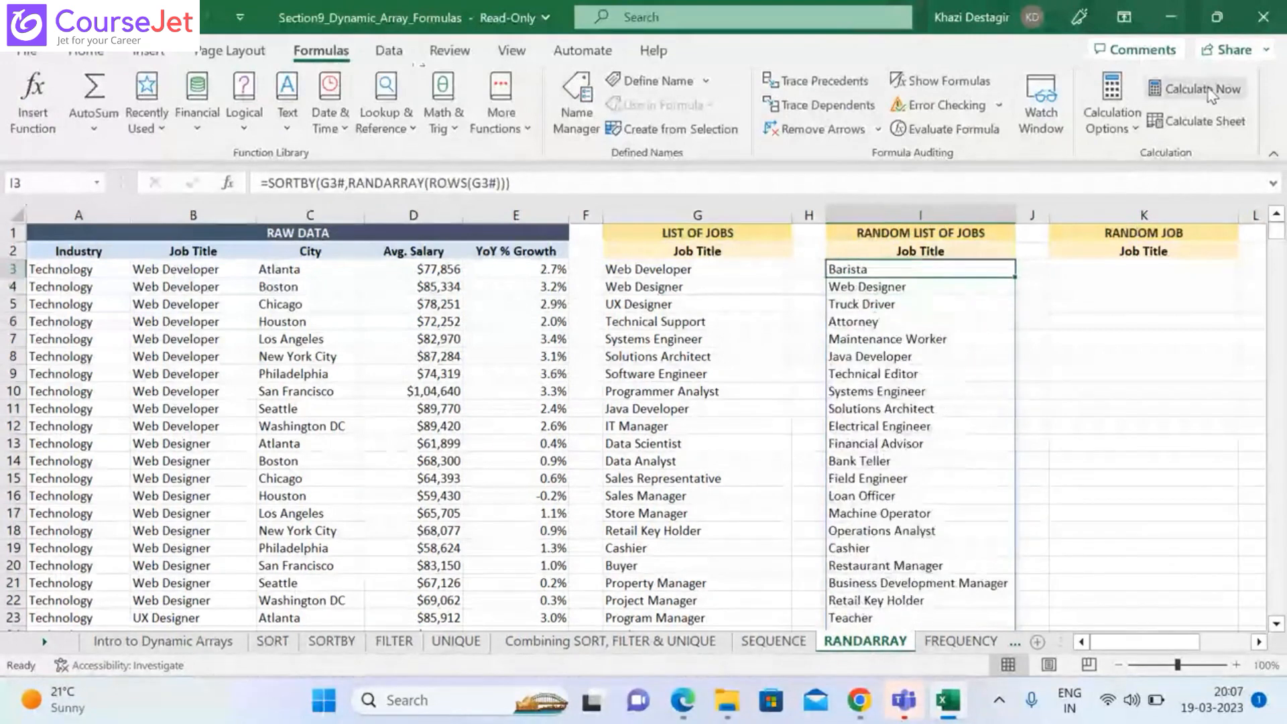
click(1210, 94)
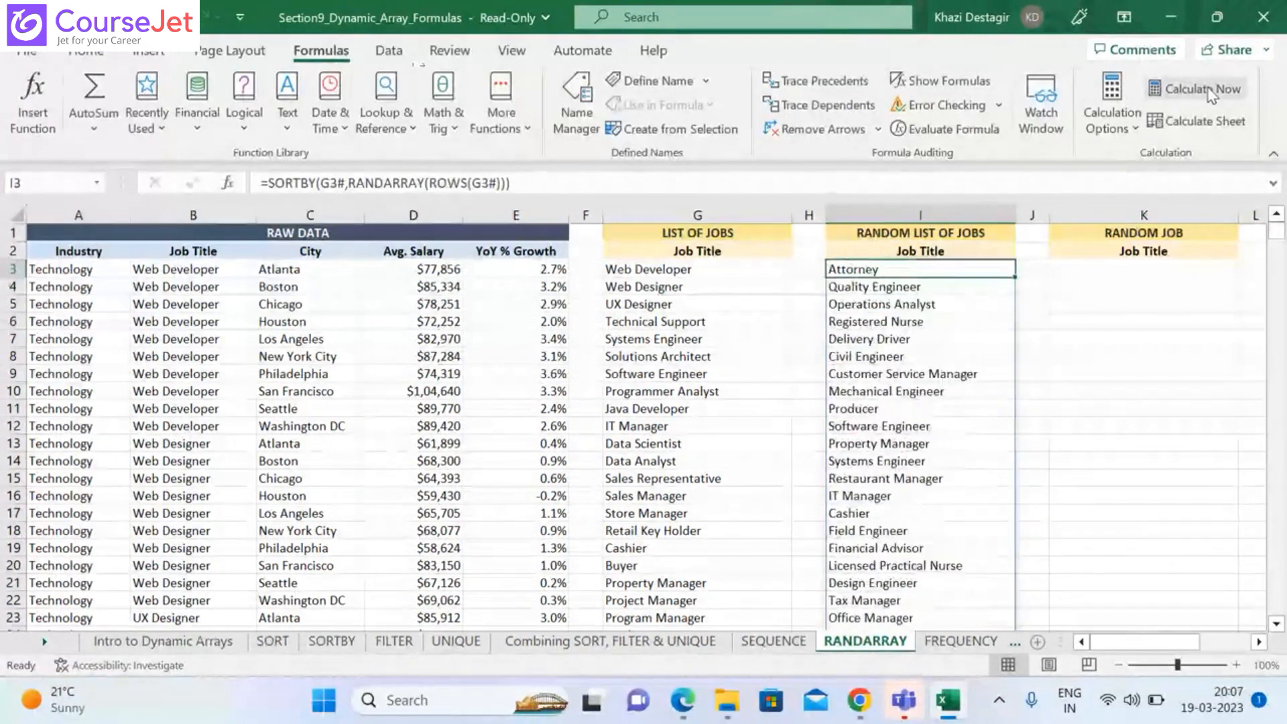
click(1209, 94)
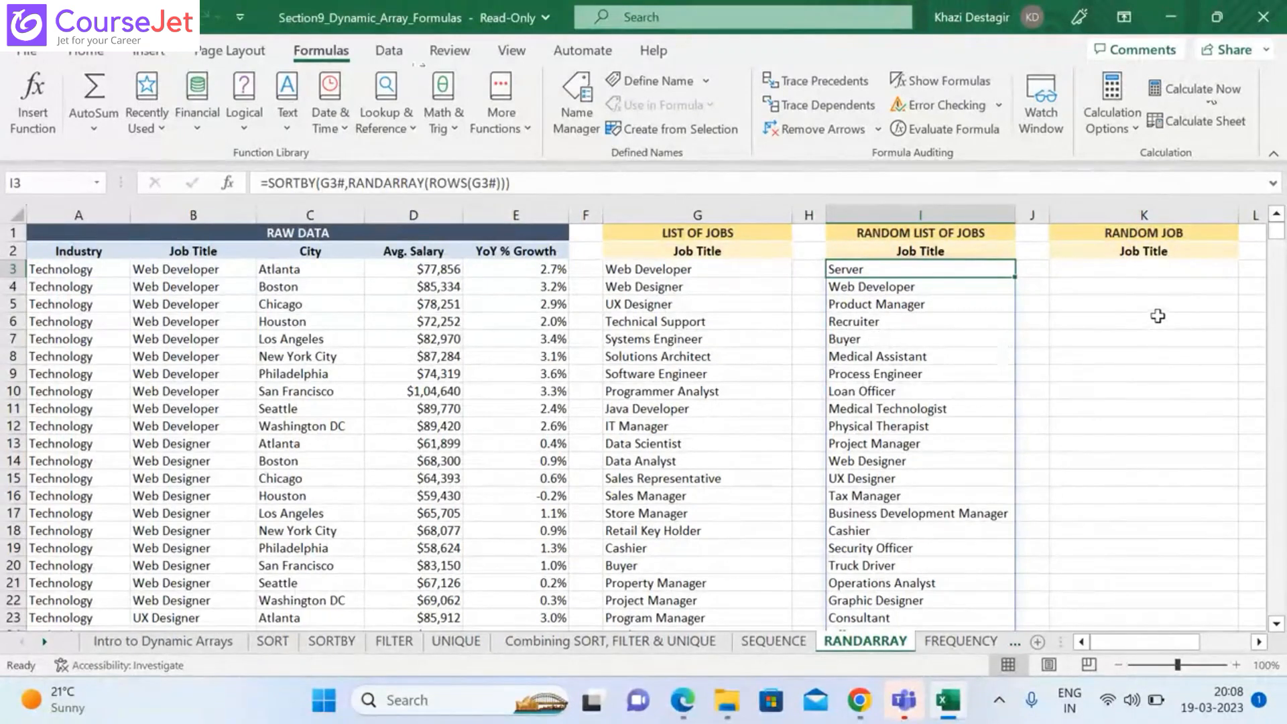
Enter =INDEX(I3#,1) in K3 to return the first job of the random list as the random job
click(1130, 271)
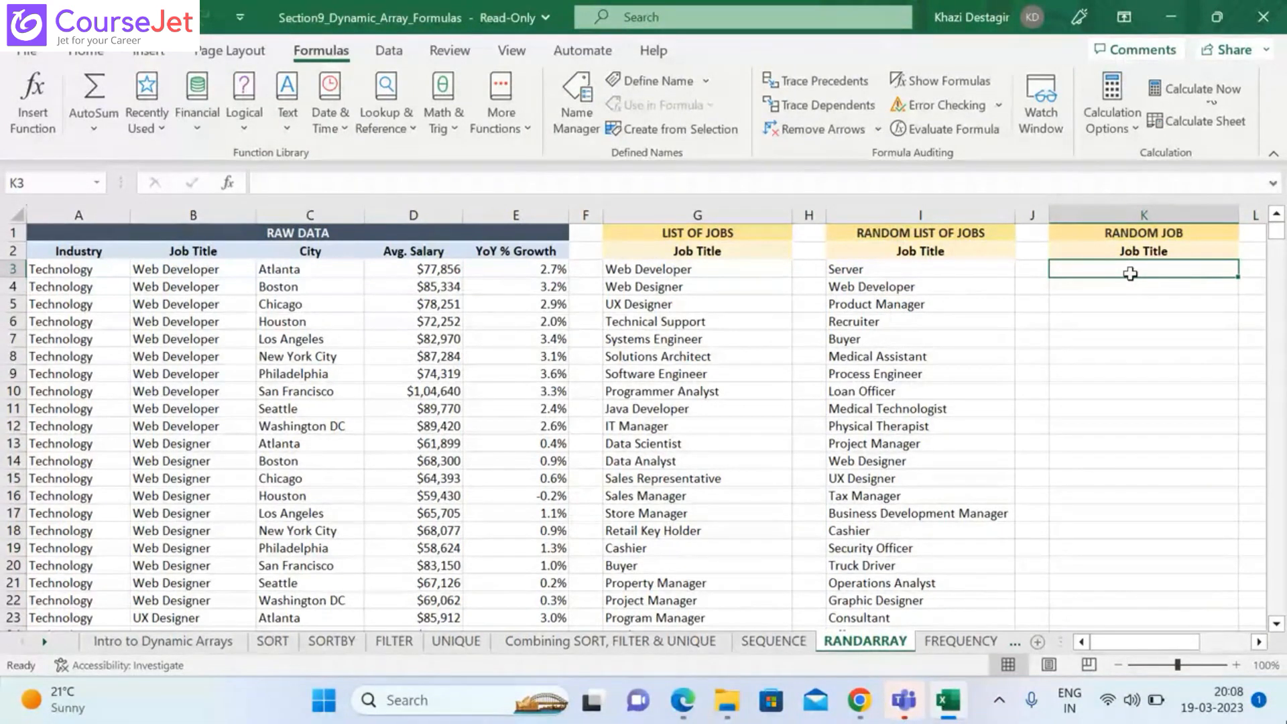
text(=)
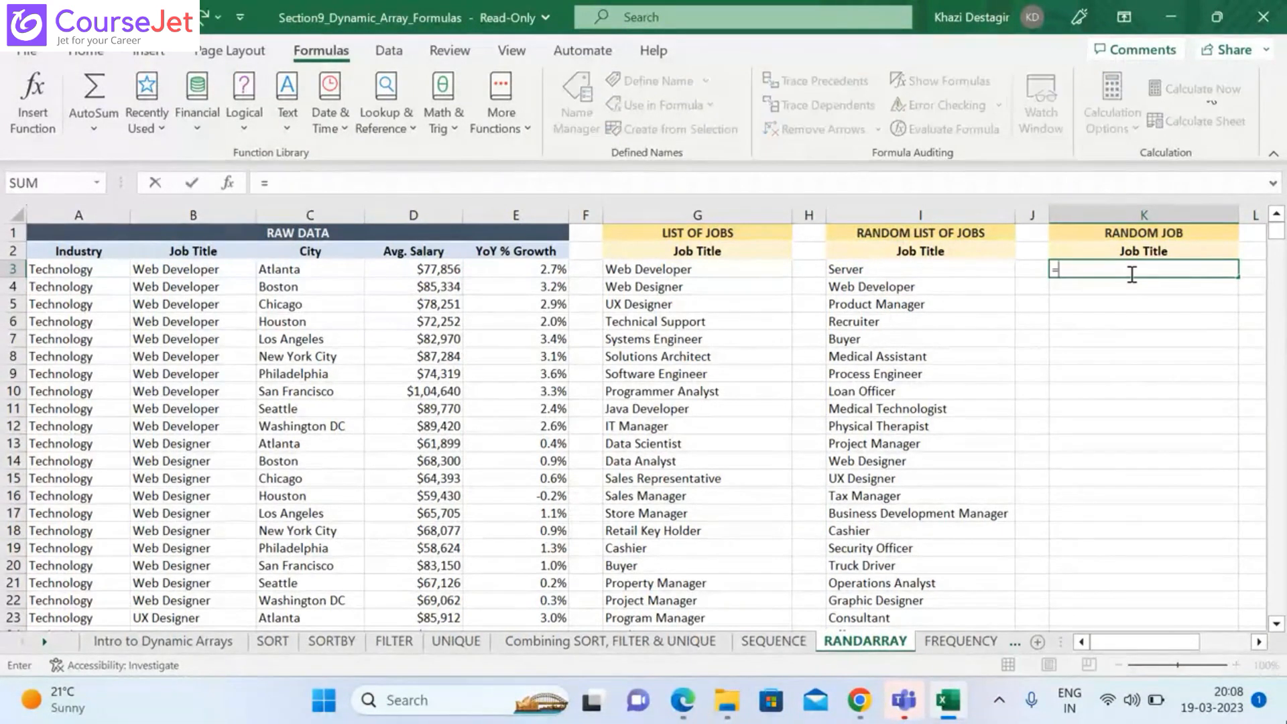
text(IND)
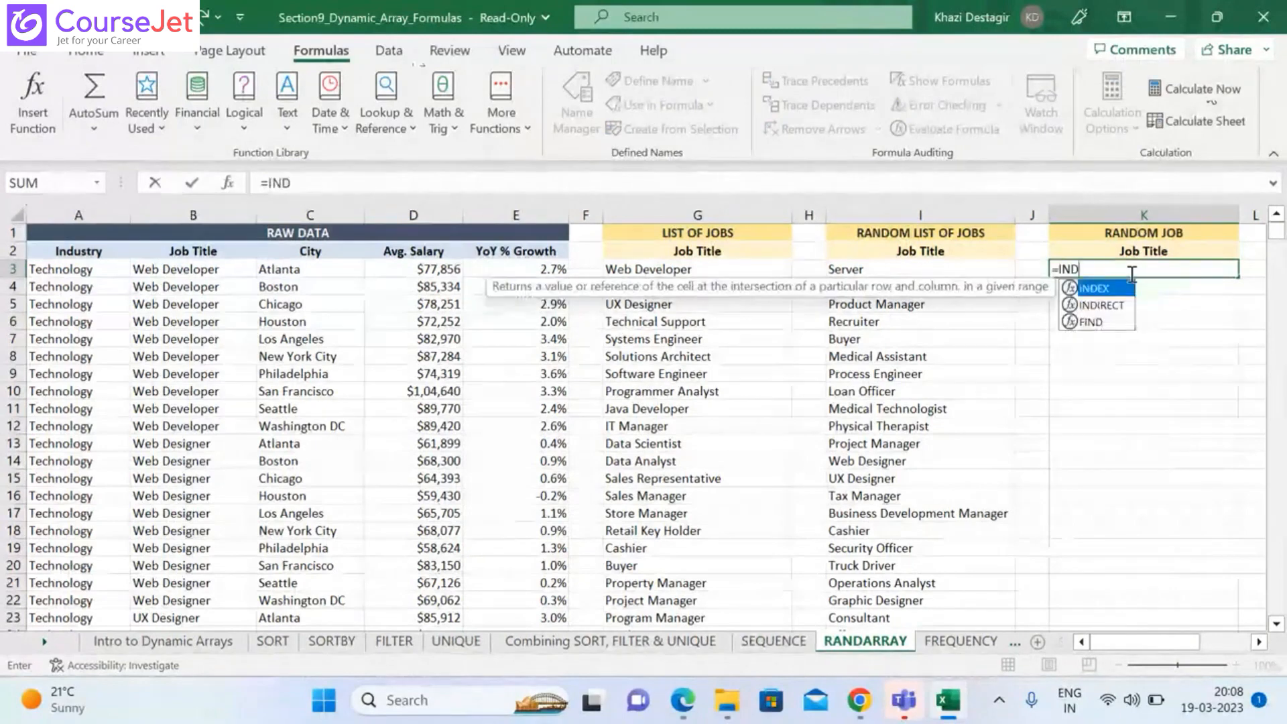
text(EX()
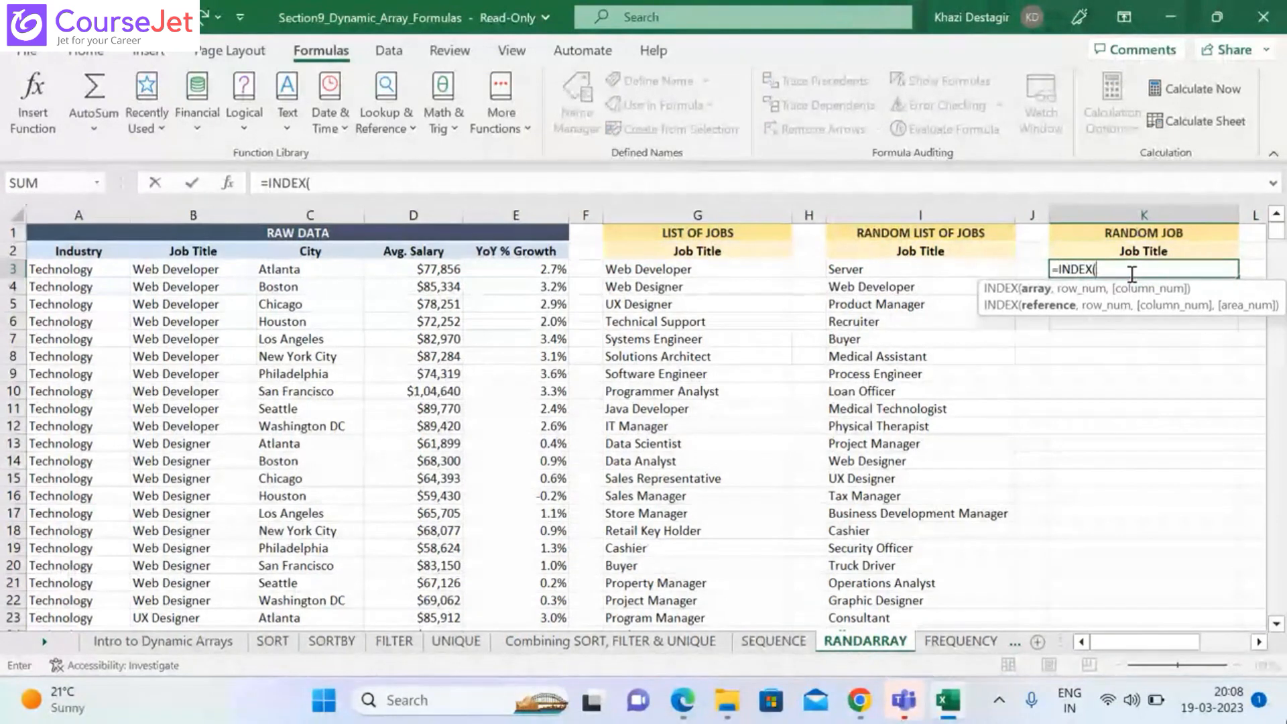
click(926, 268)
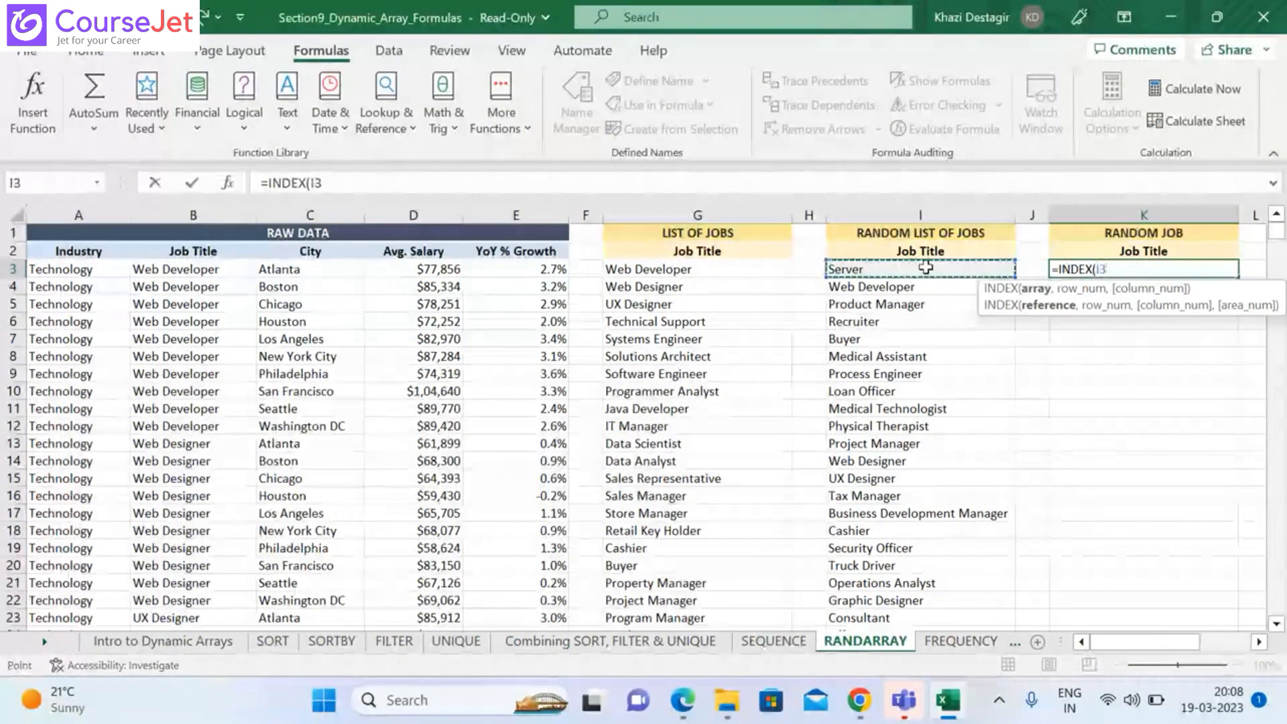
key(ctrl+shift+Down)
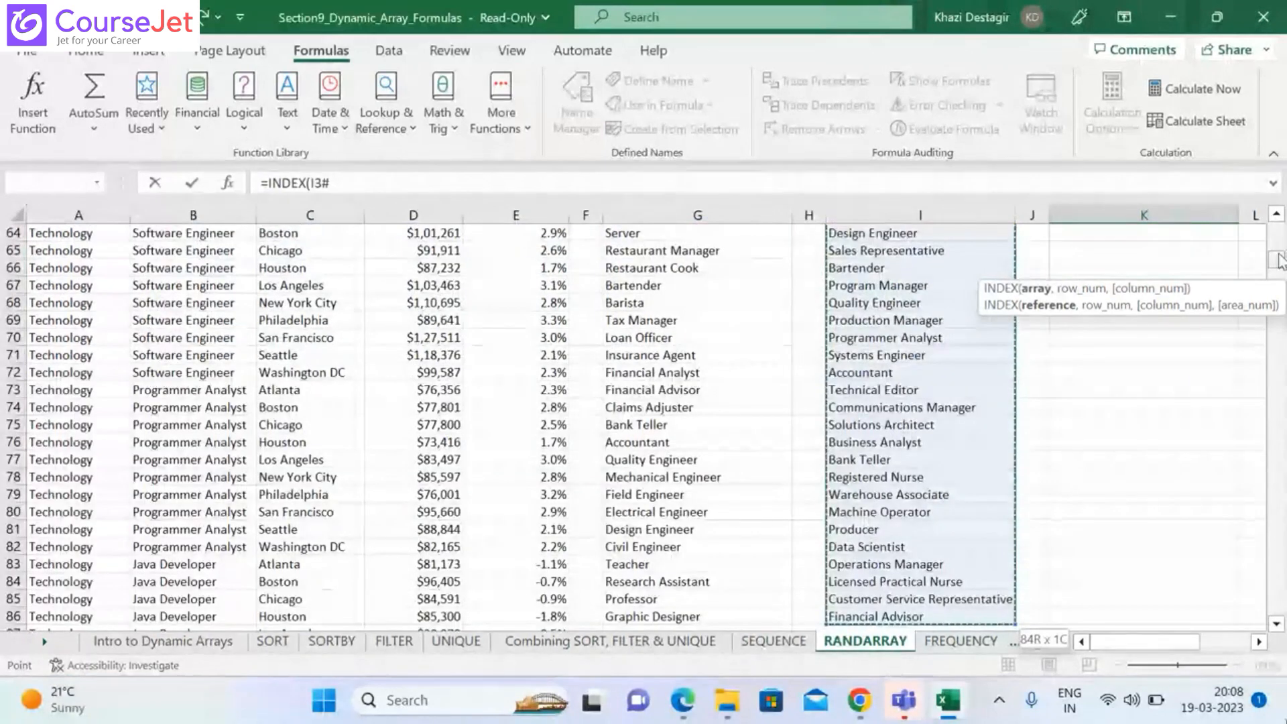
drag(1279, 260, 1276, 220)
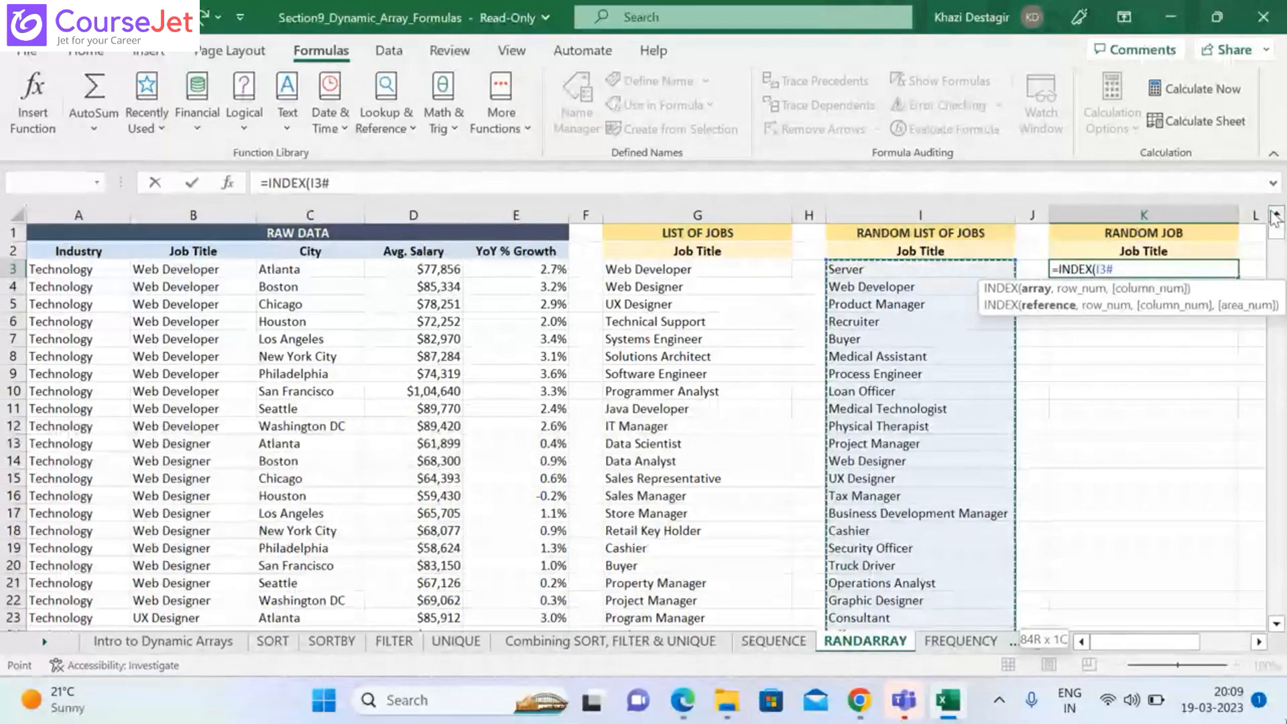
text(,)
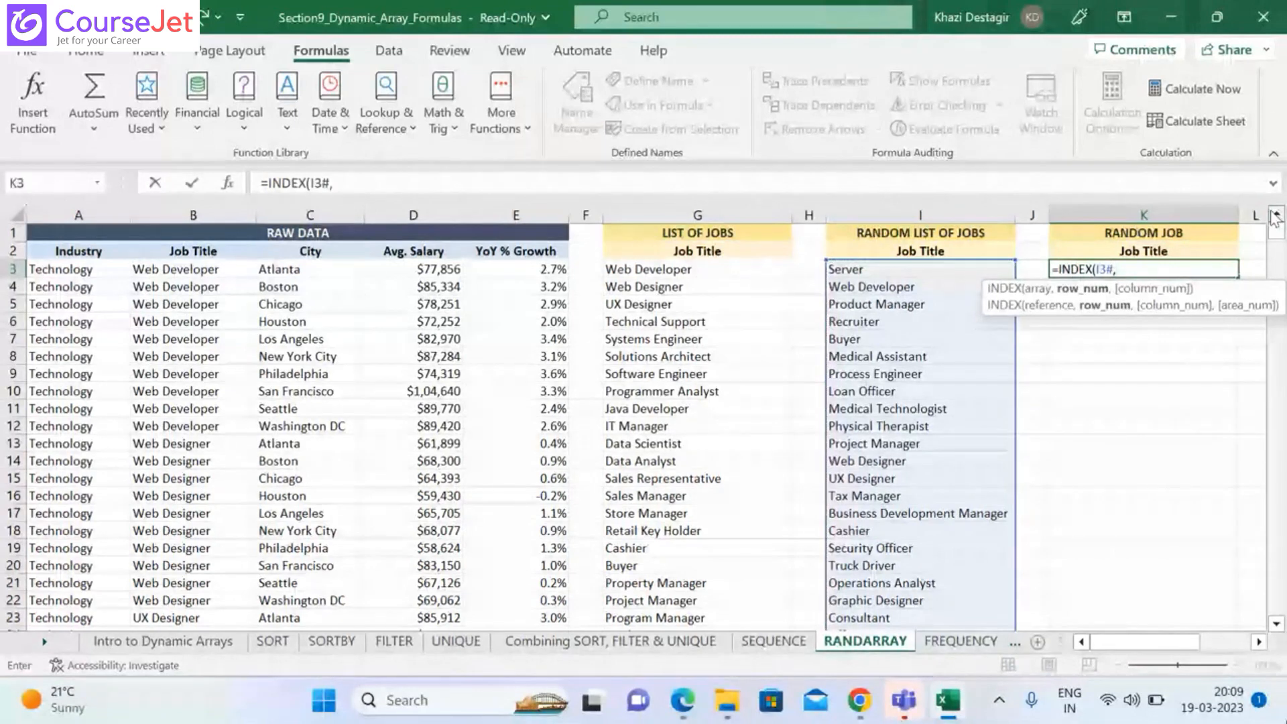
text(1)
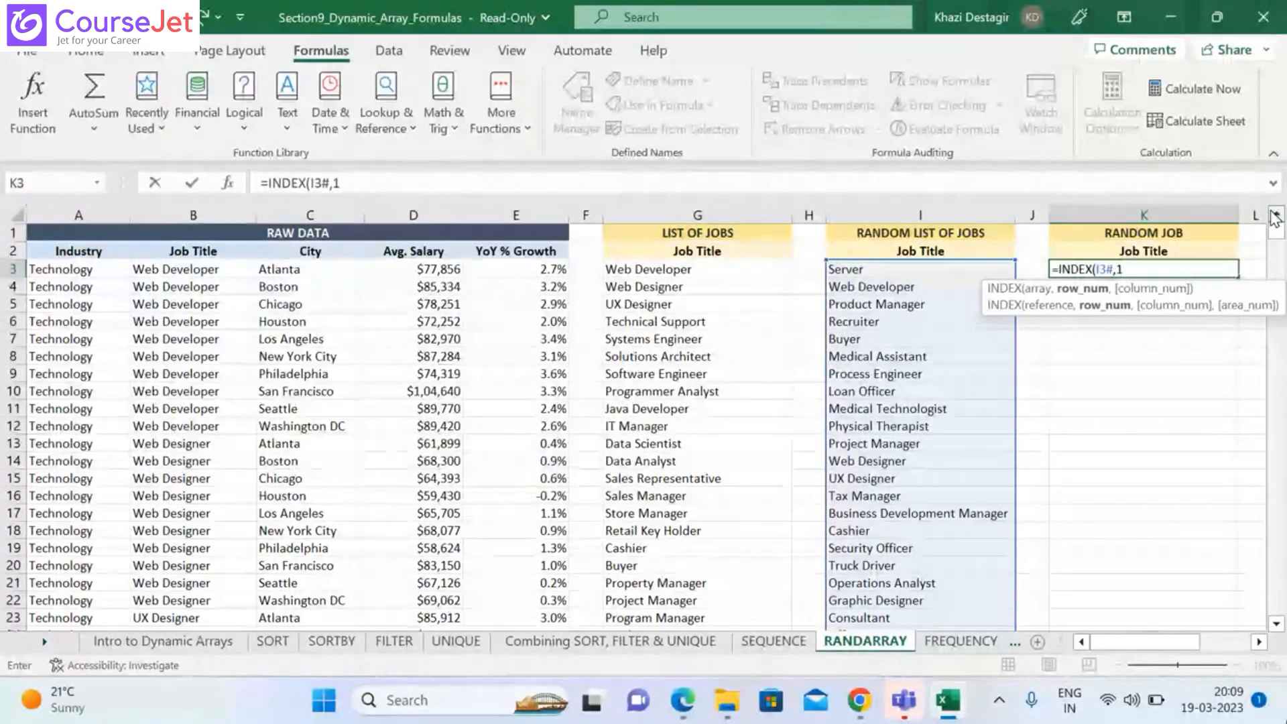
text())
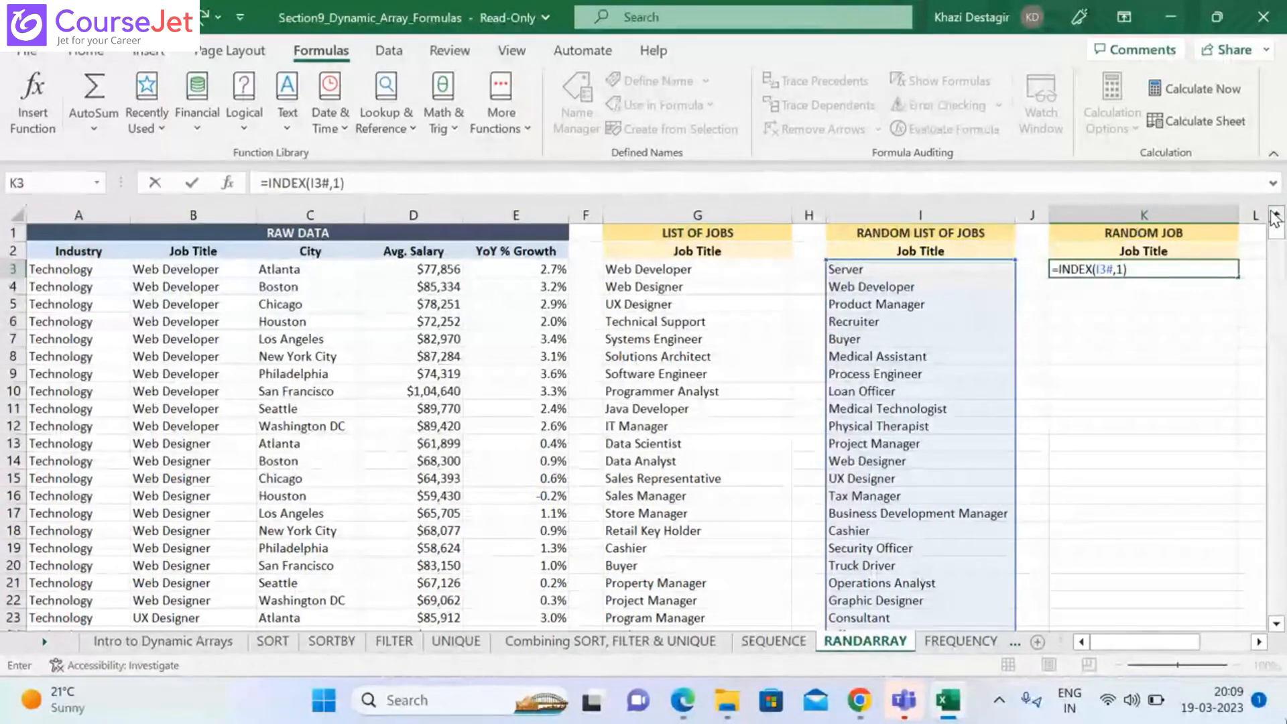
key(Return)
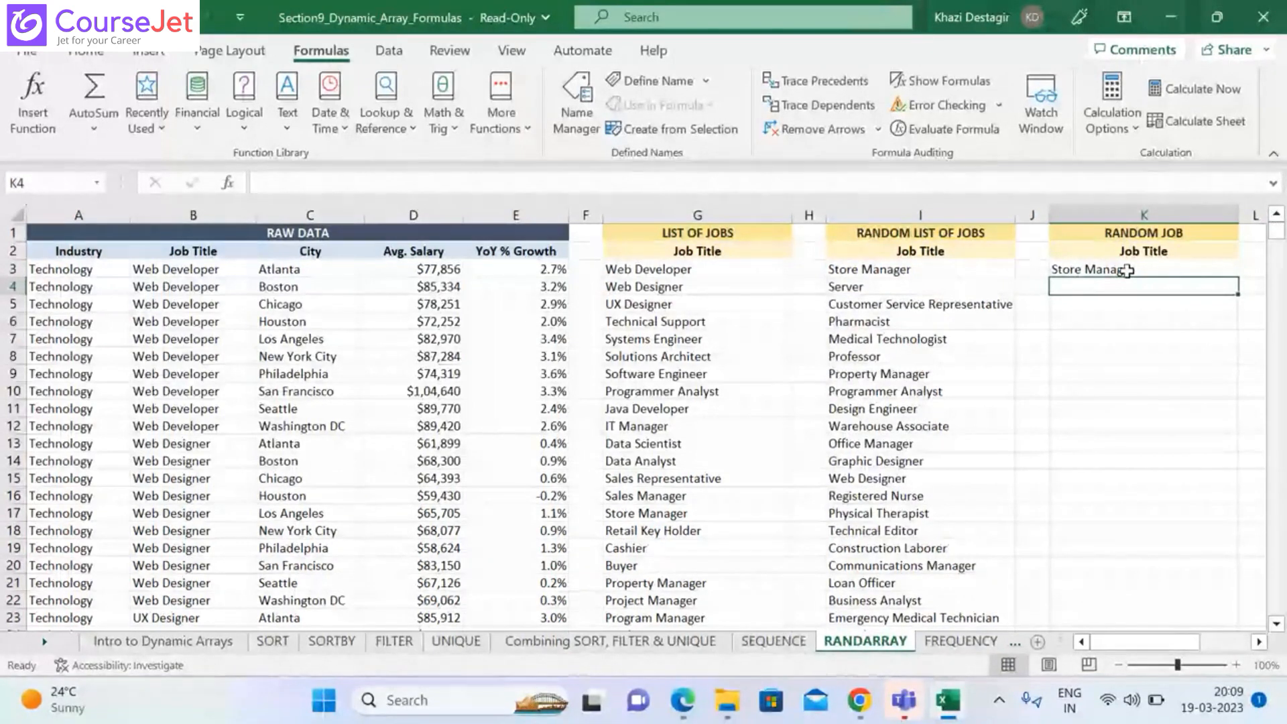
Recalculate the workbook three times with Calculate Now to draw new random jobs in K3
click(1127, 270)
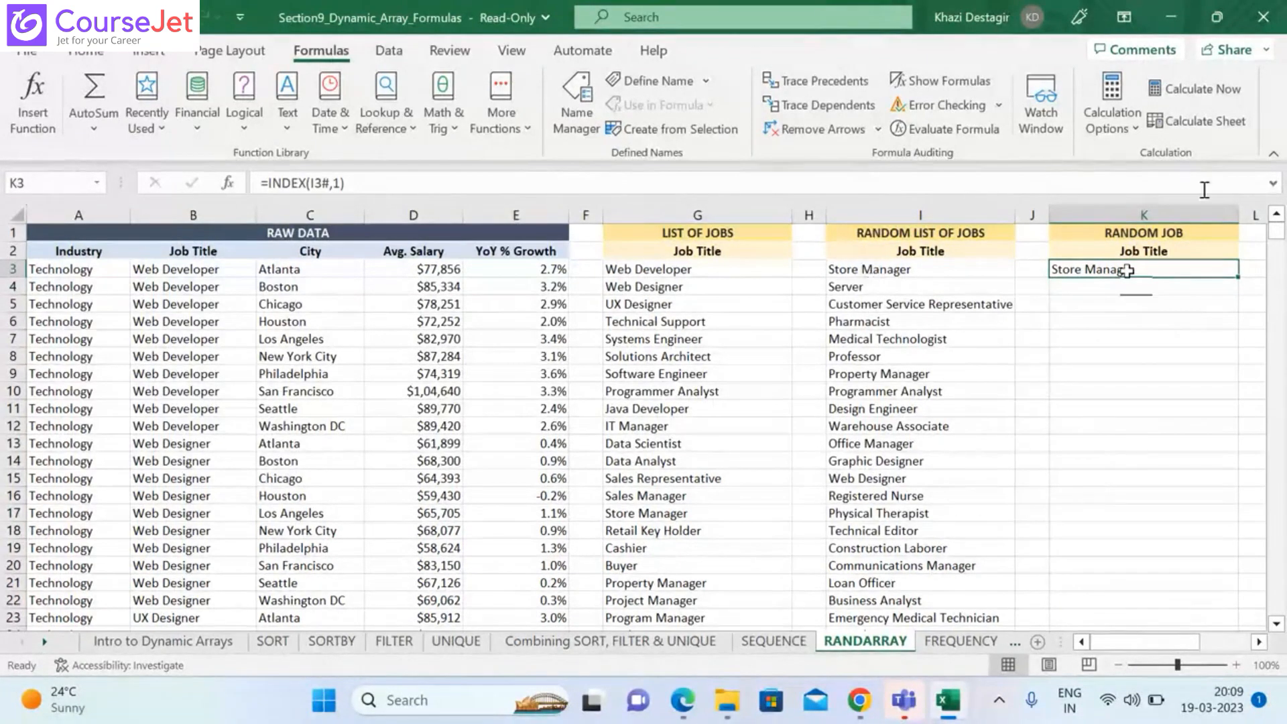
click(1203, 90)
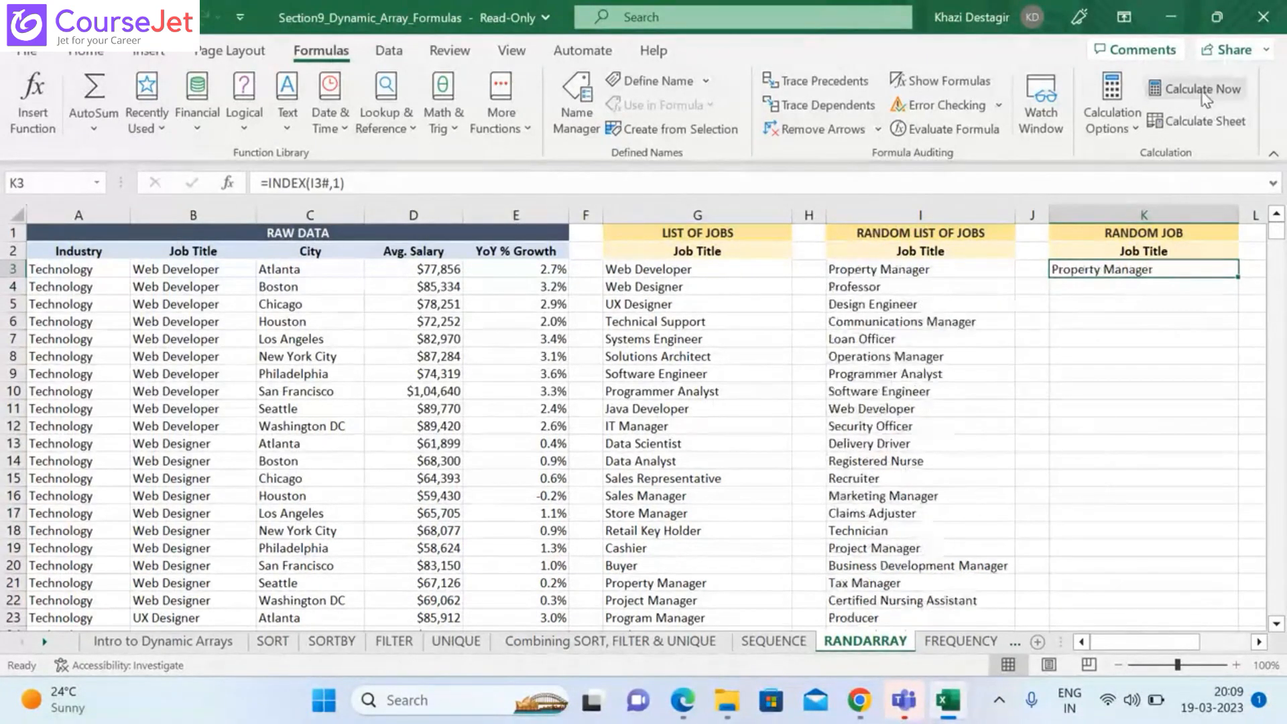
click(1203, 91)
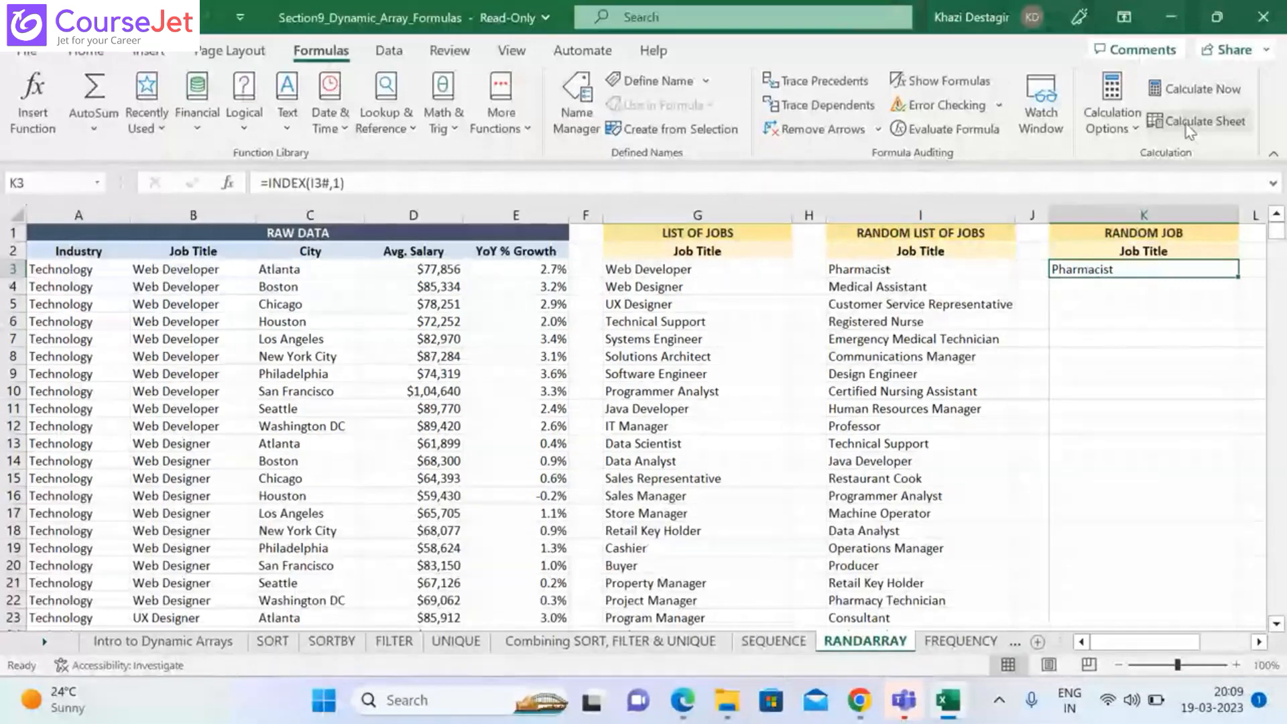
click(1192, 93)
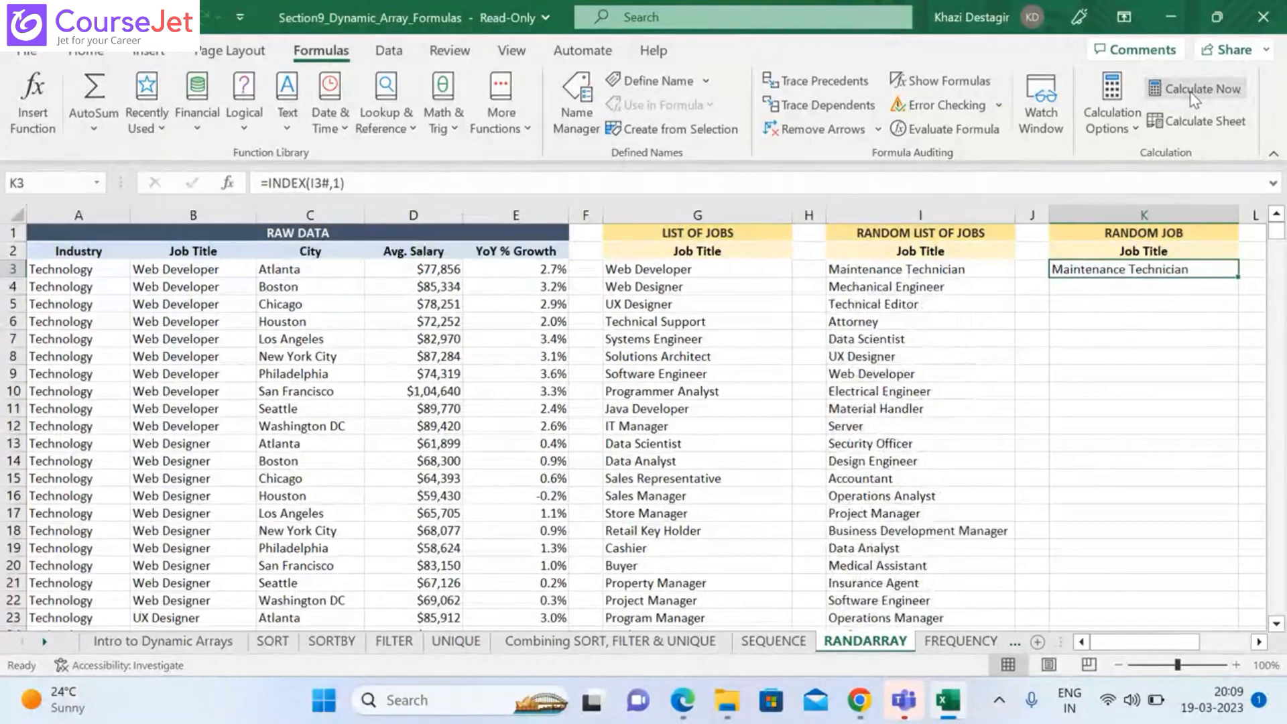
Enter =INDEX(I3#,SEQUENCE(M2)) in N3 to list as many random jobs as the number in M2
click(1258, 642)
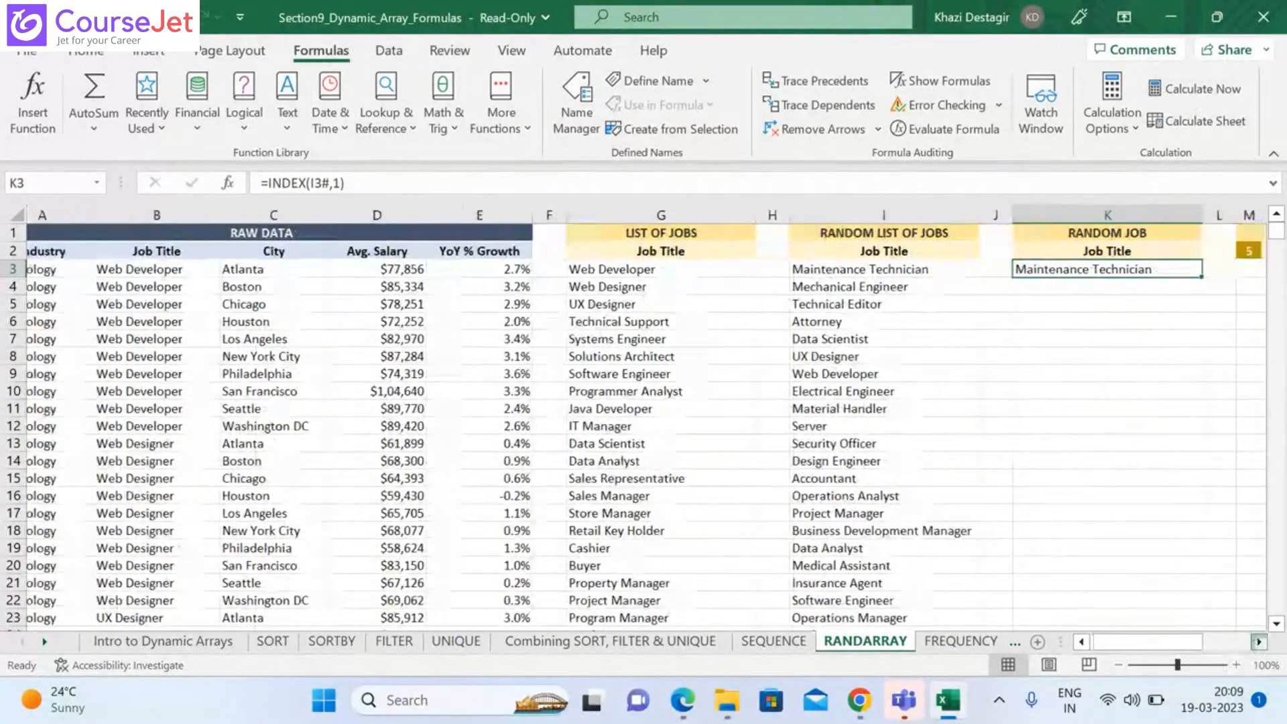
click(1259, 643)
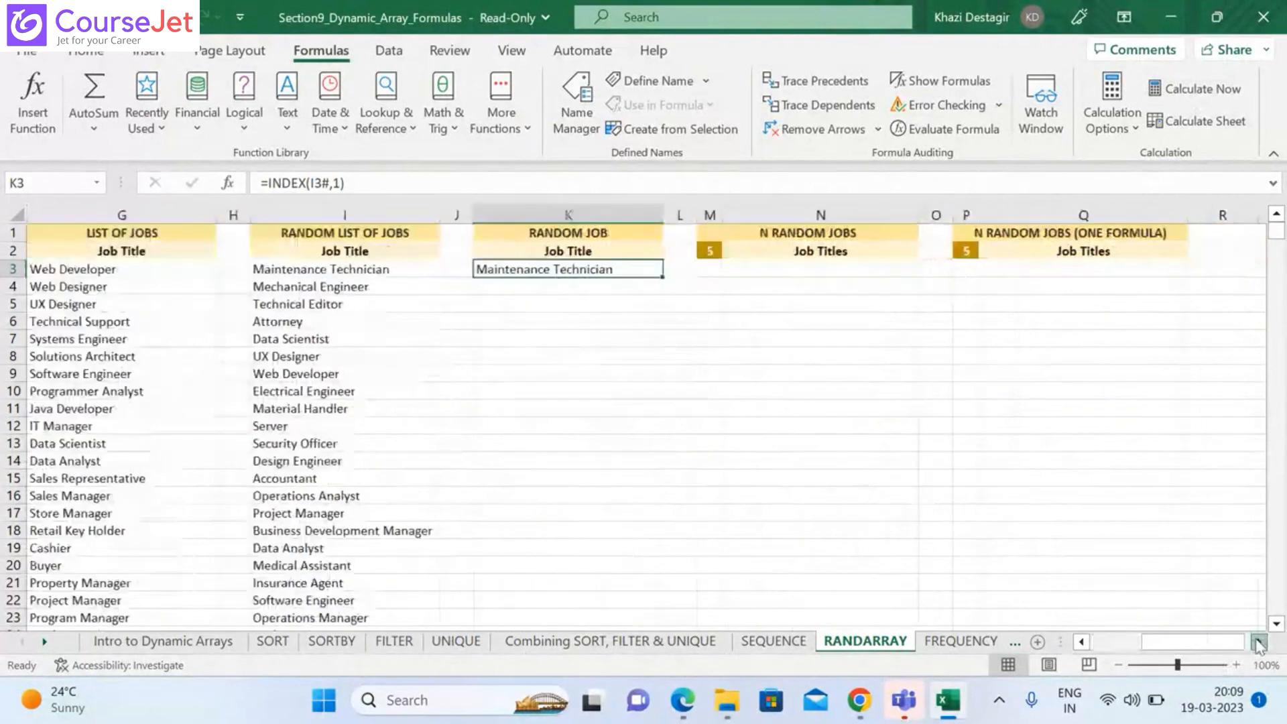
click(811, 268)
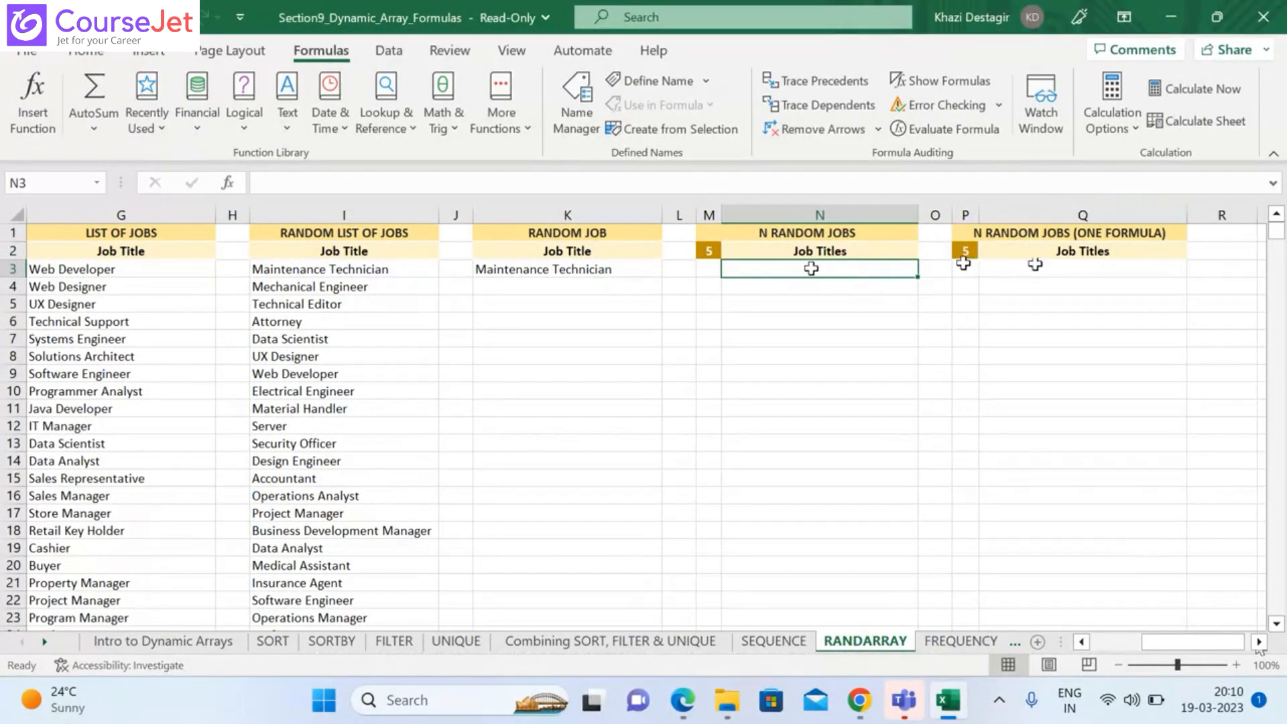
text(=INDE)
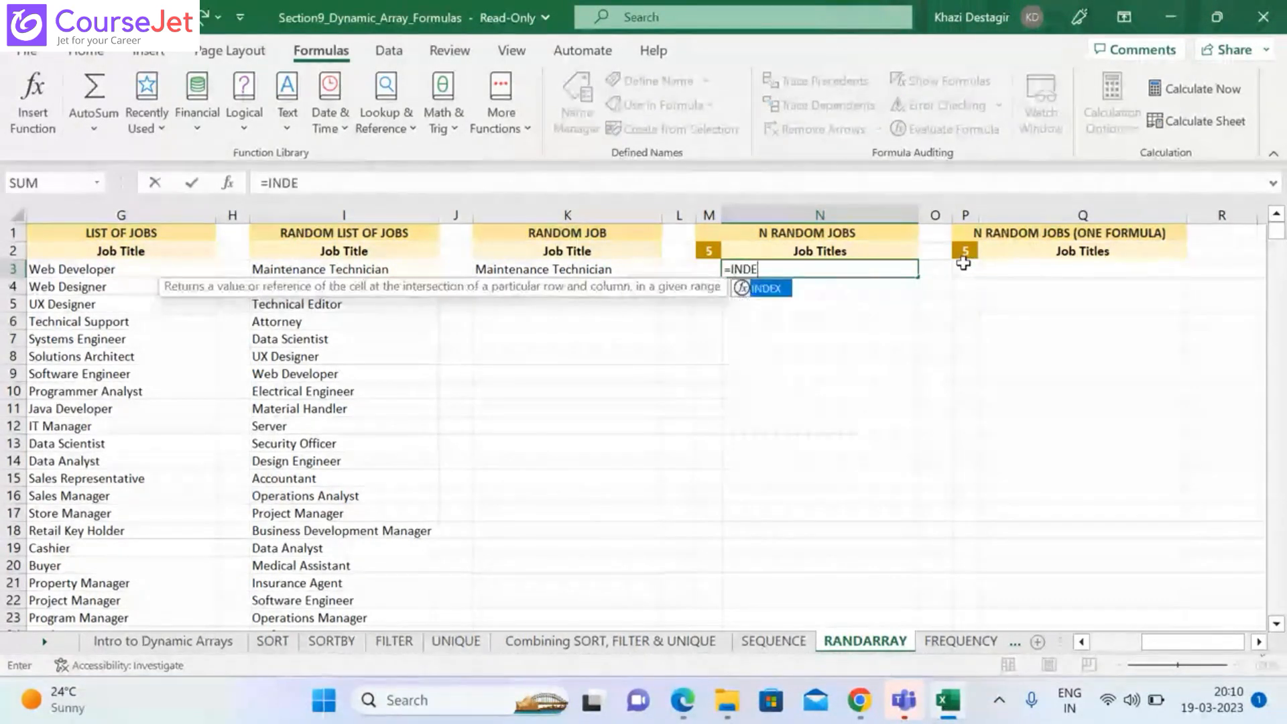
text(X)
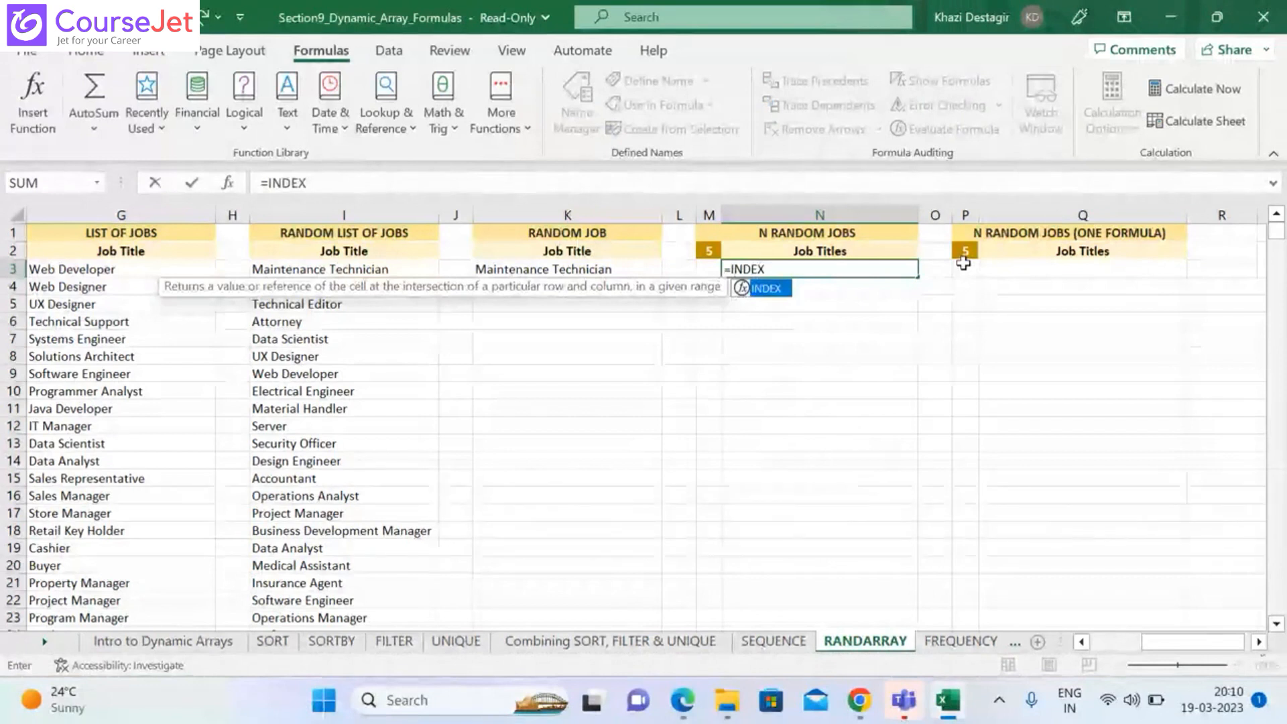
double_click(757, 291)
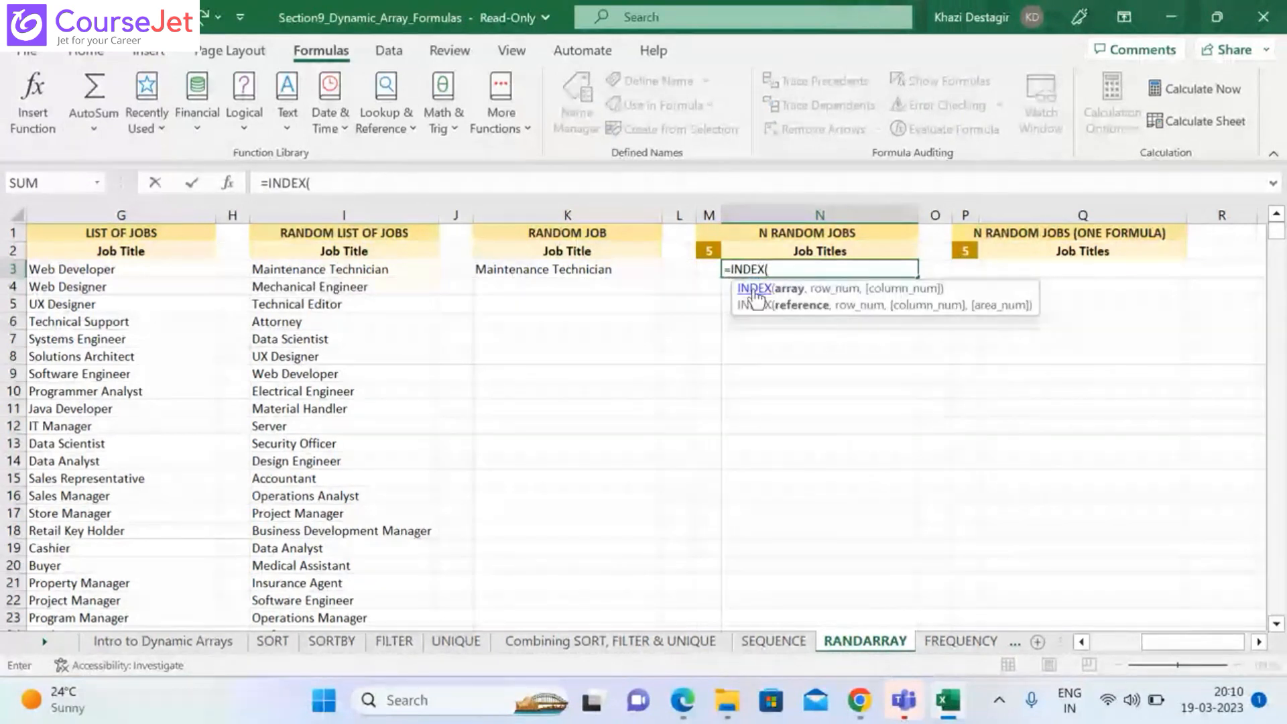
click(298, 270)
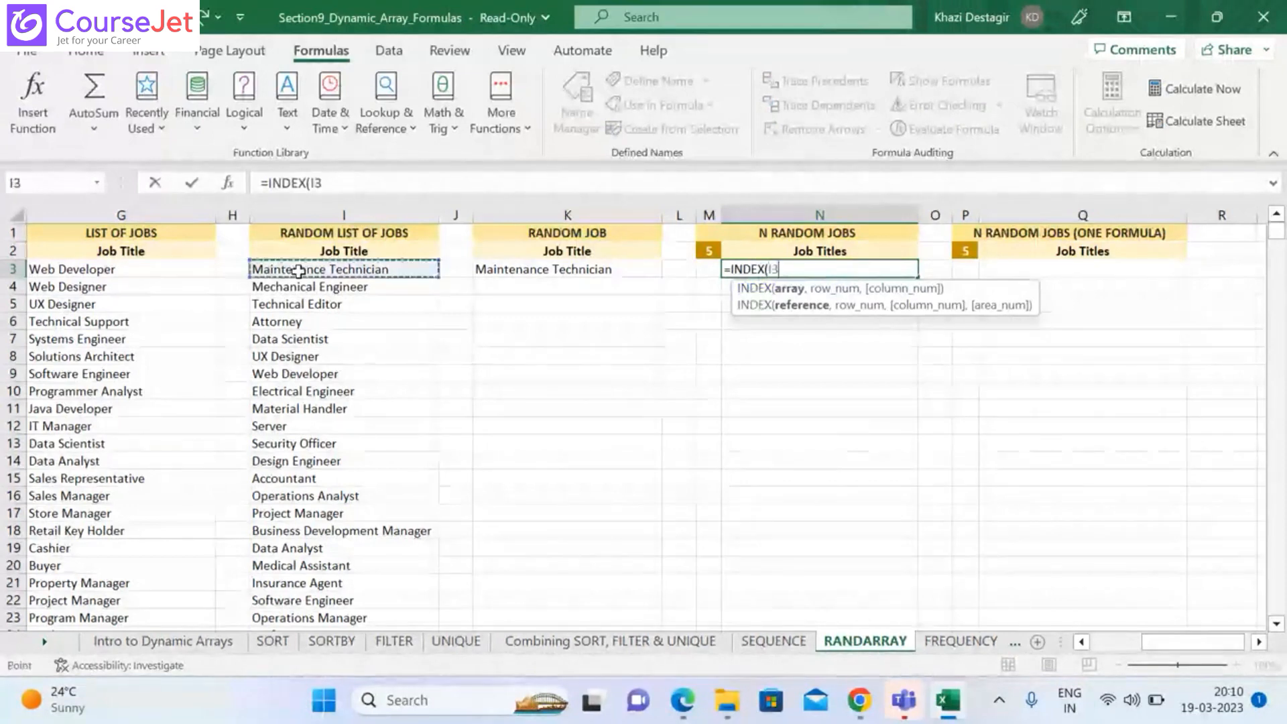
key(ctrl+shift+Down)
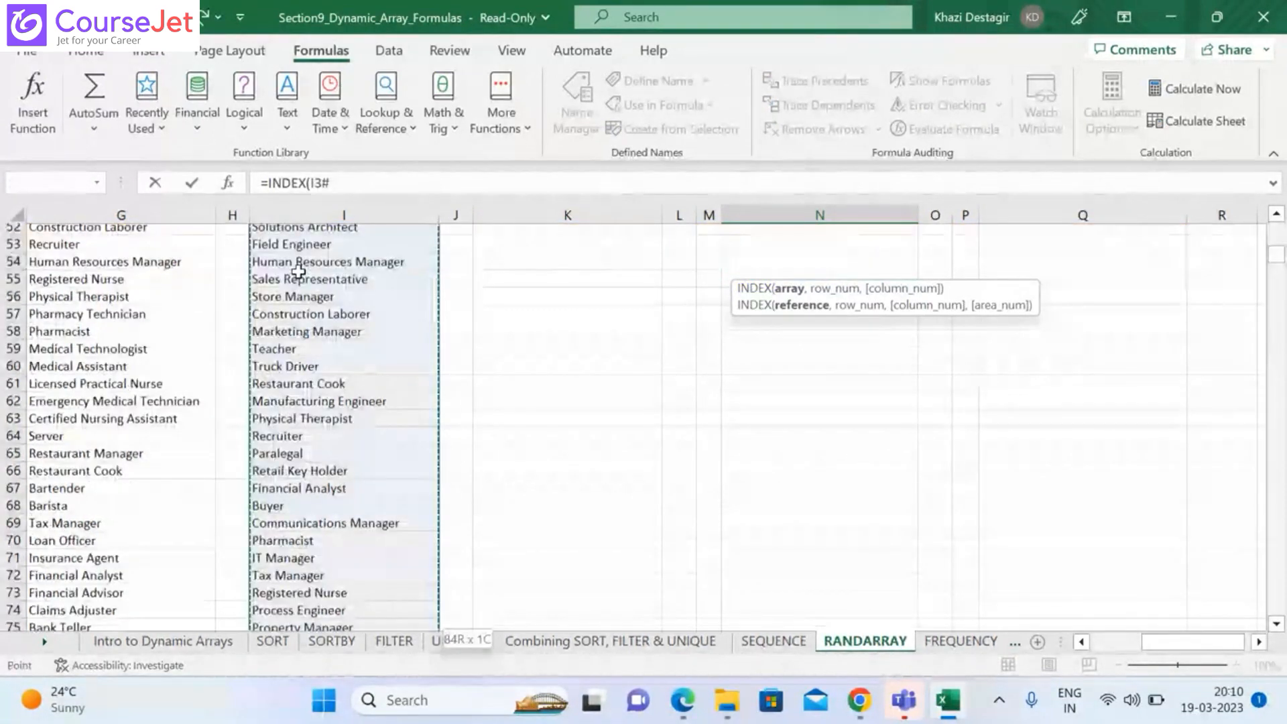
scroll(298, 271, down, 4)
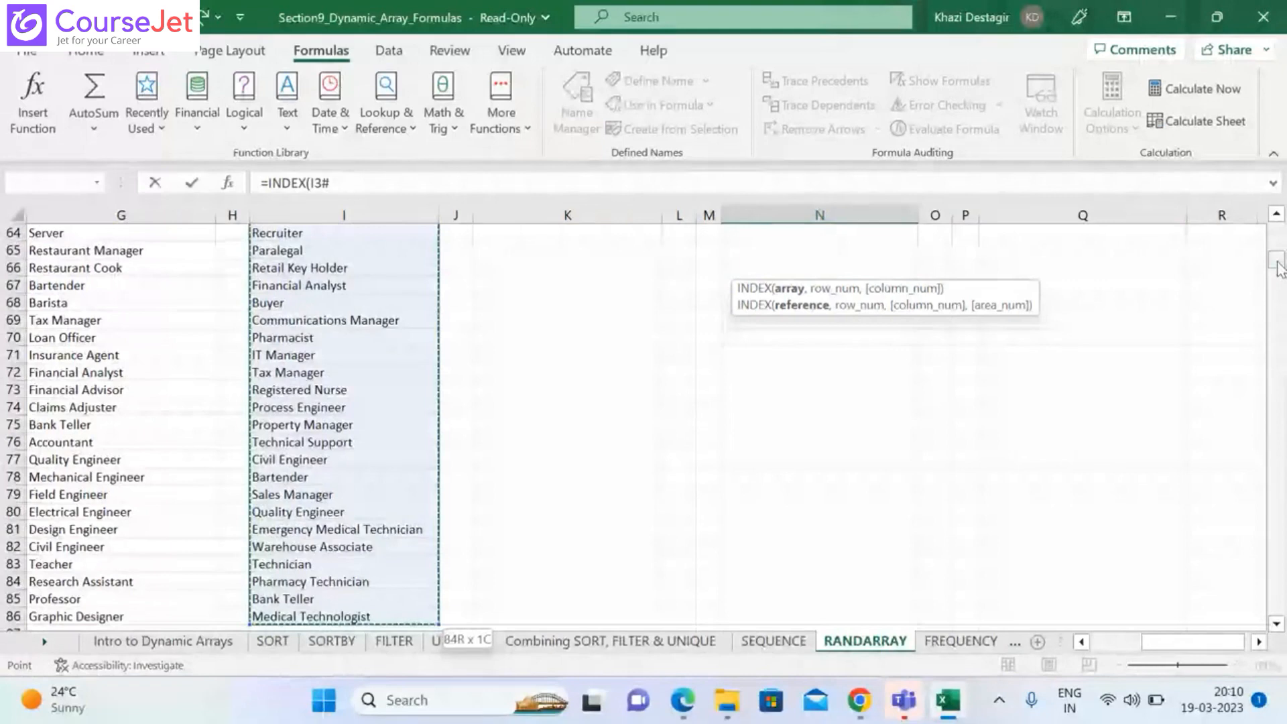
drag(1277, 258, 1277, 232)
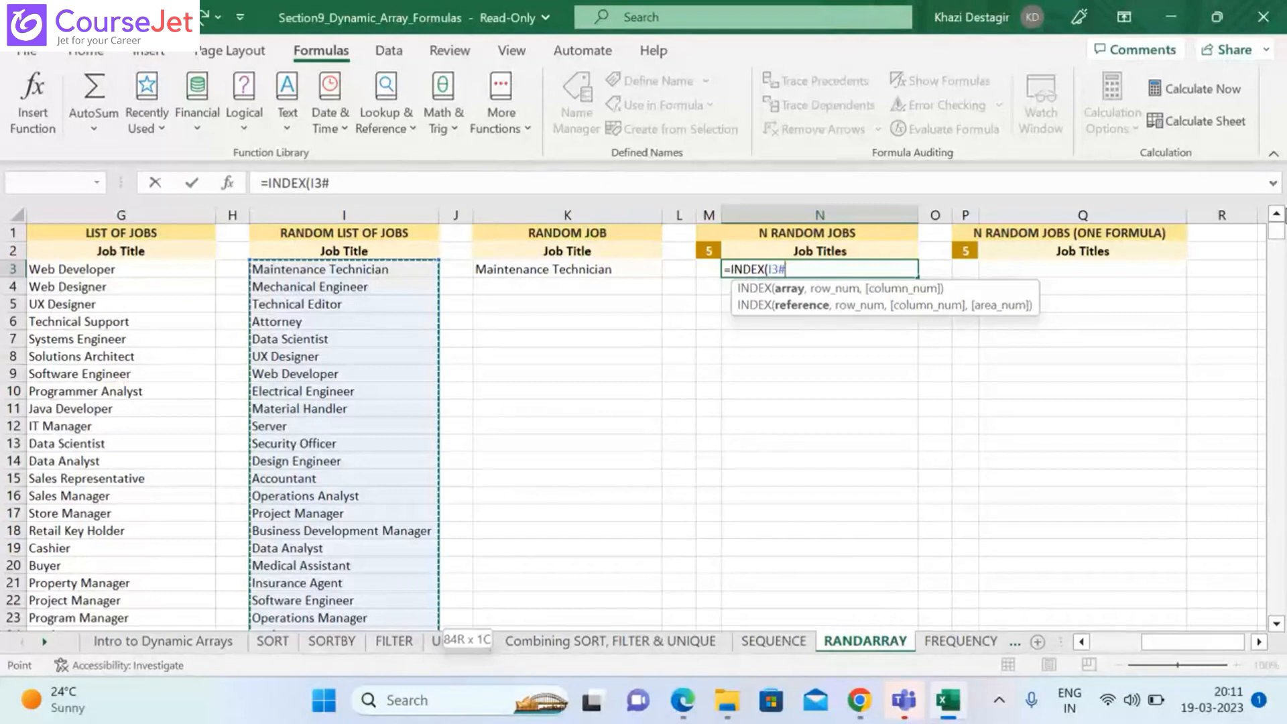
text(,)
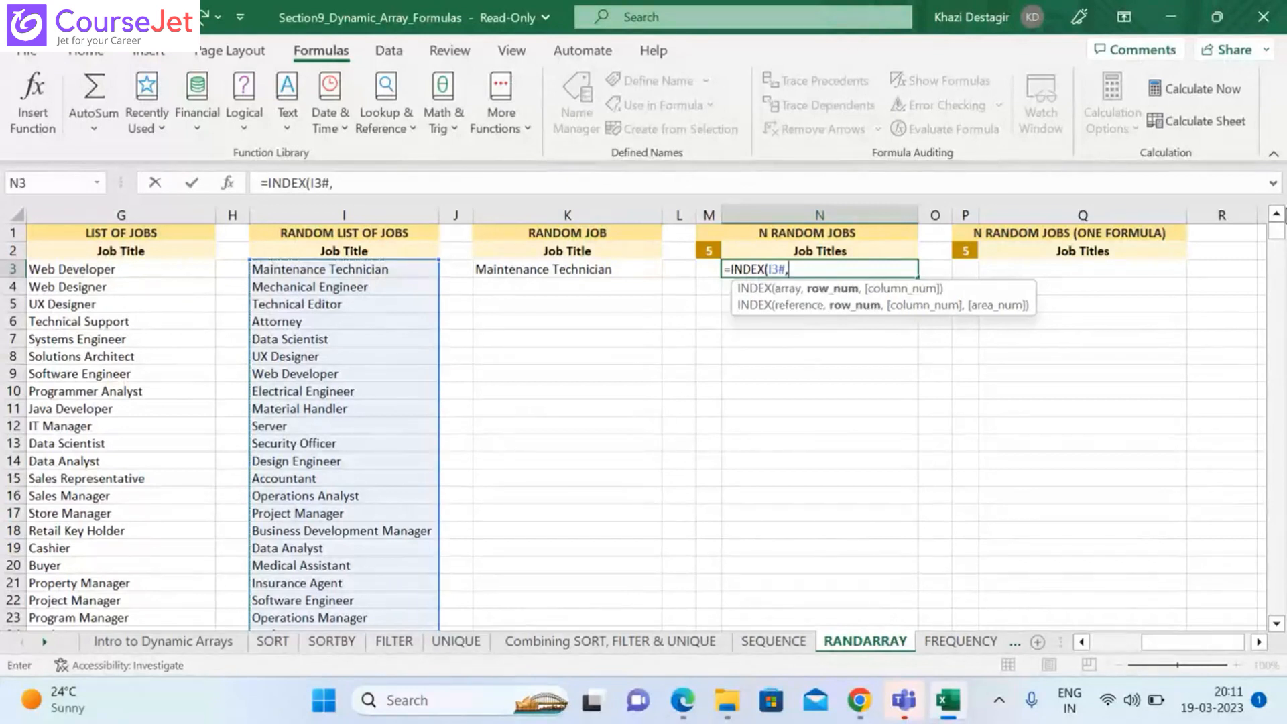
text(SEQUENCE()
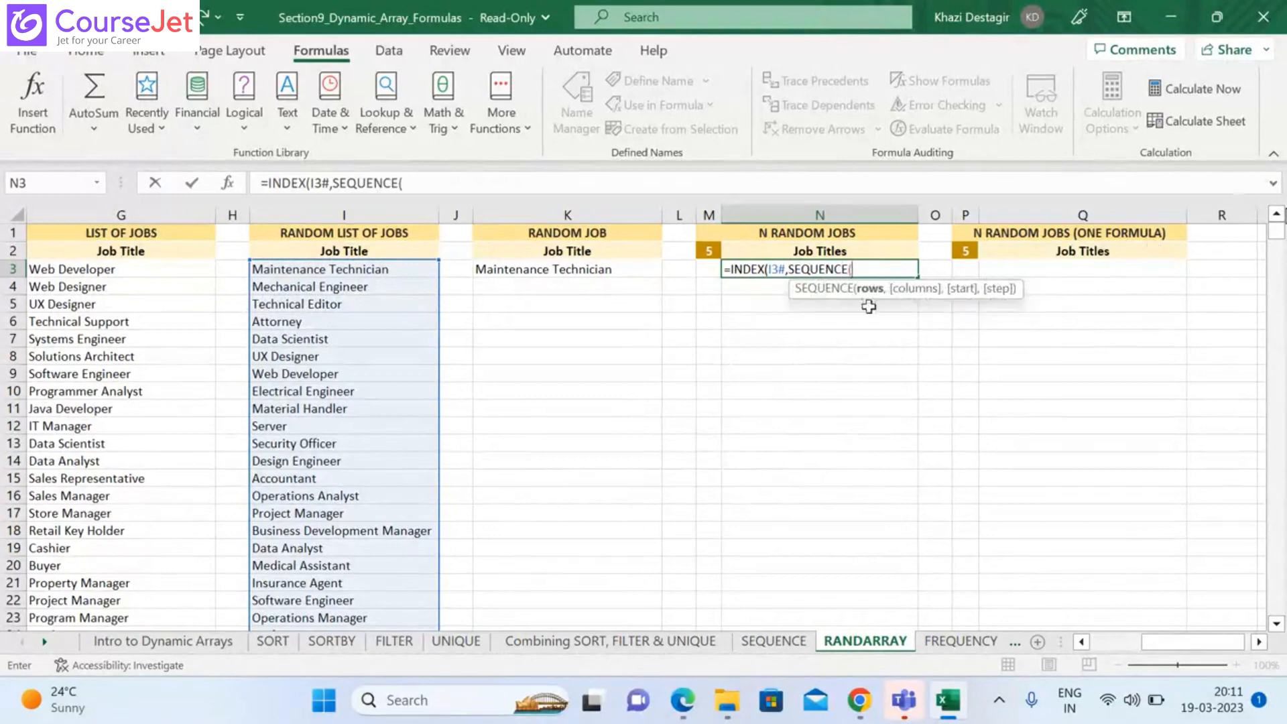
click(703, 250)
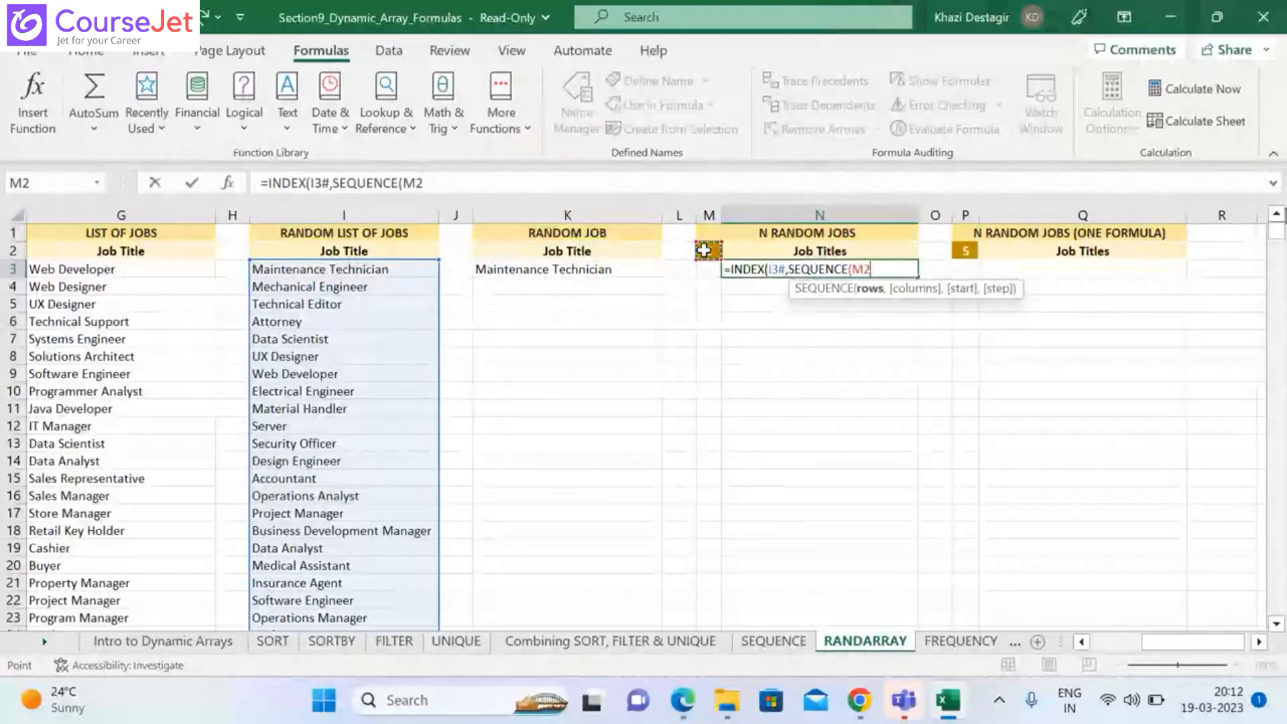
text()))
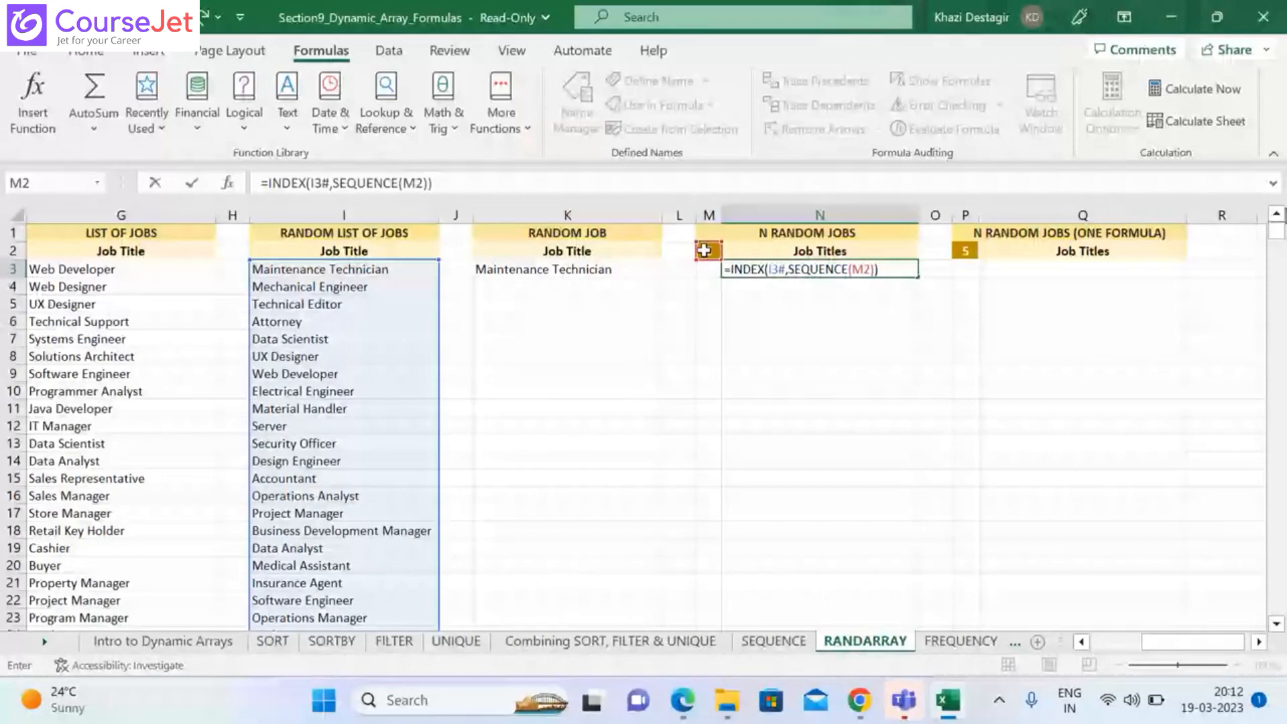
key(Return)
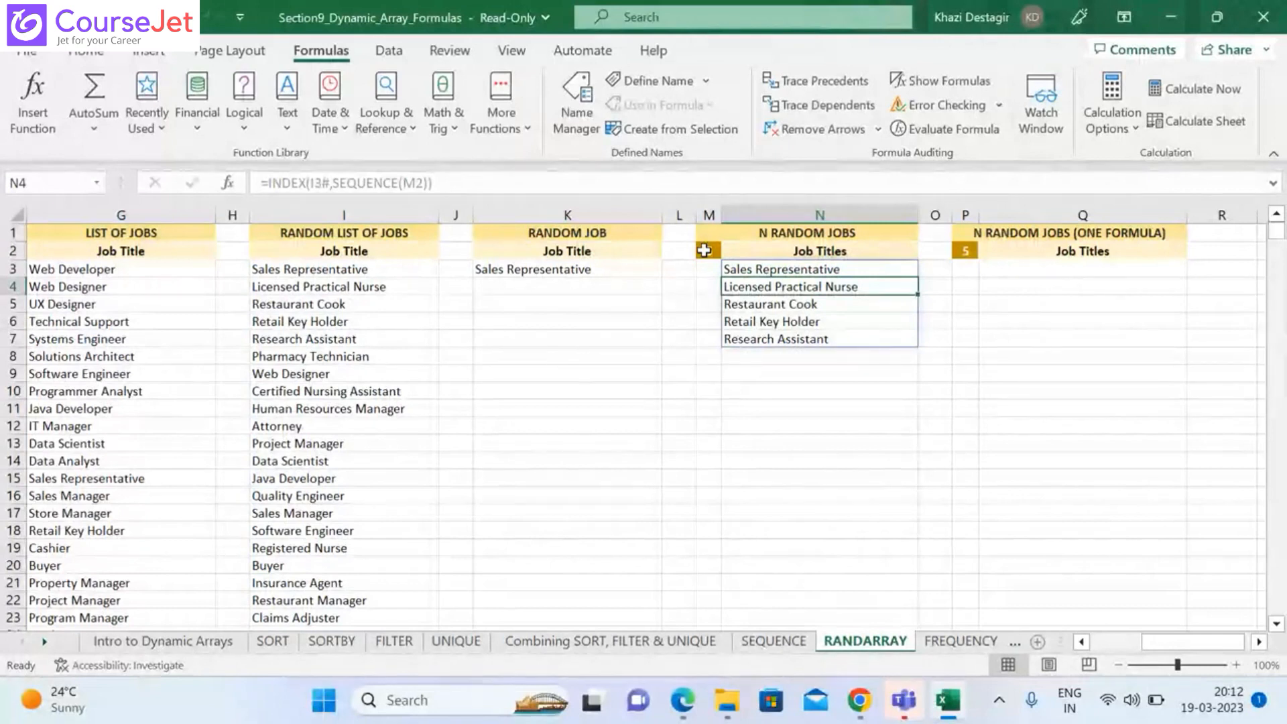
Recalculate the workbook four times with Calculate Now to refresh the N random jobs in column N
click(825, 270)
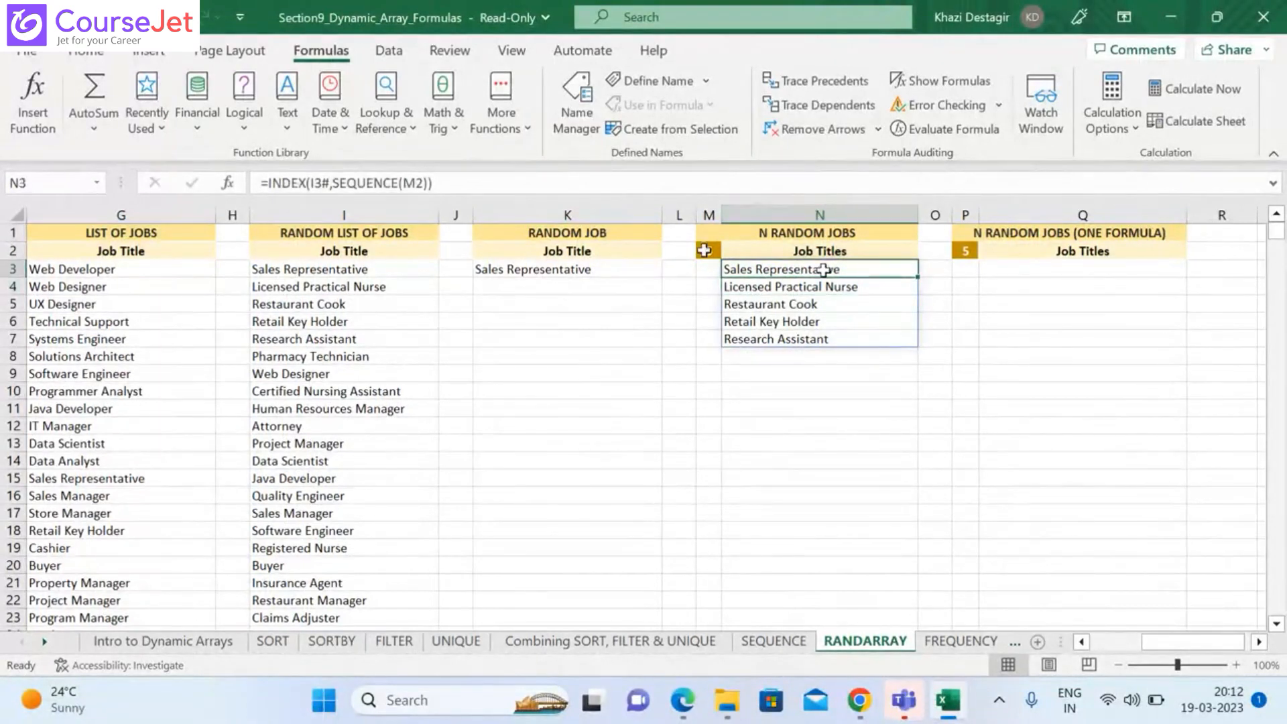
click(1231, 95)
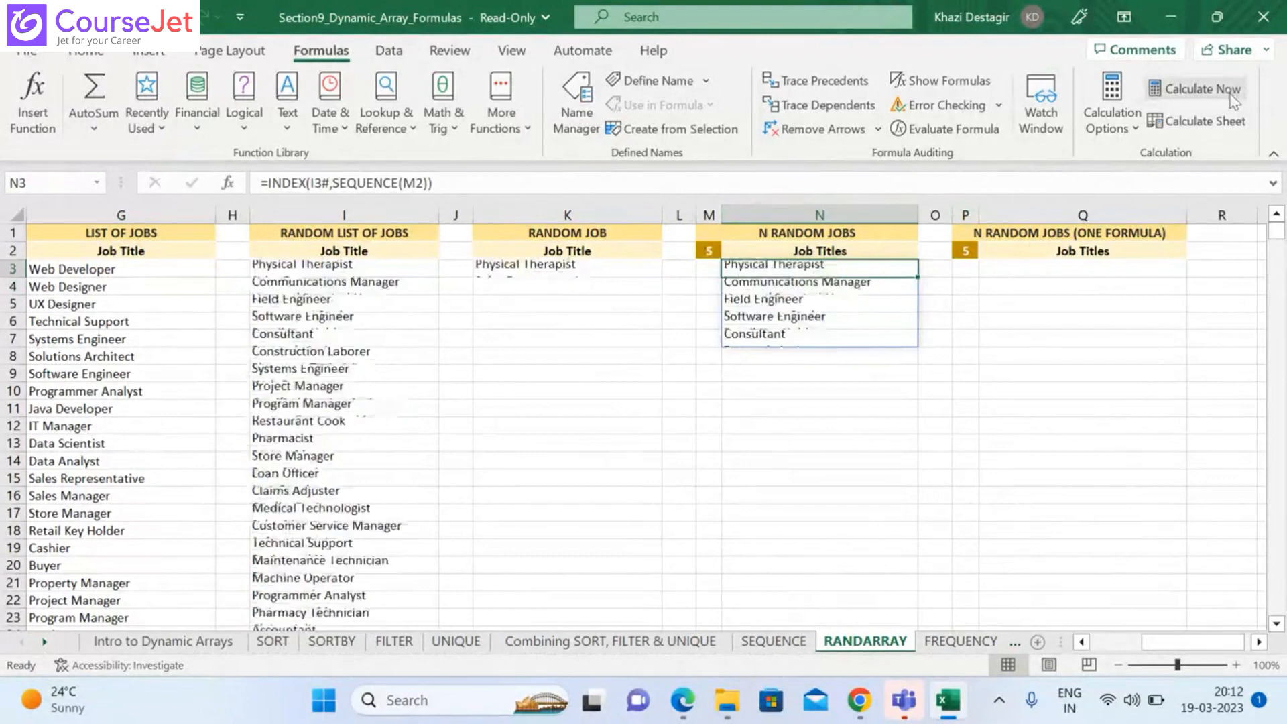
click(1234, 100)
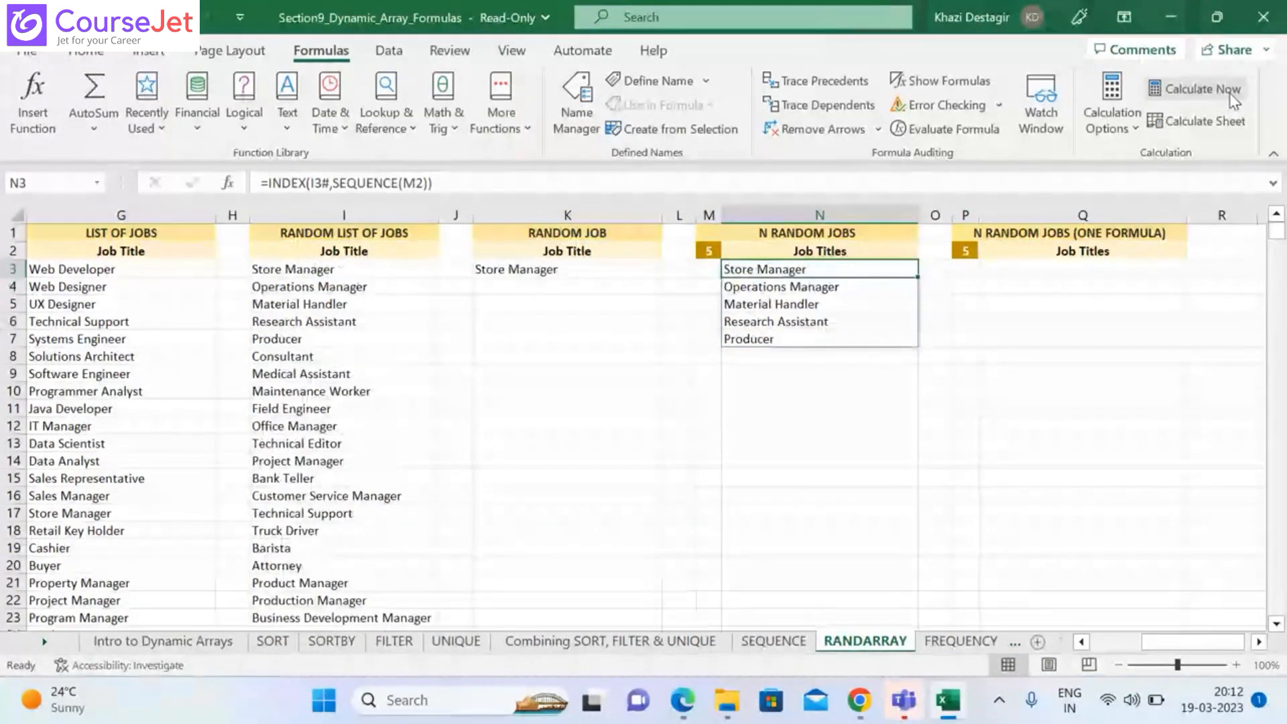
click(1234, 101)
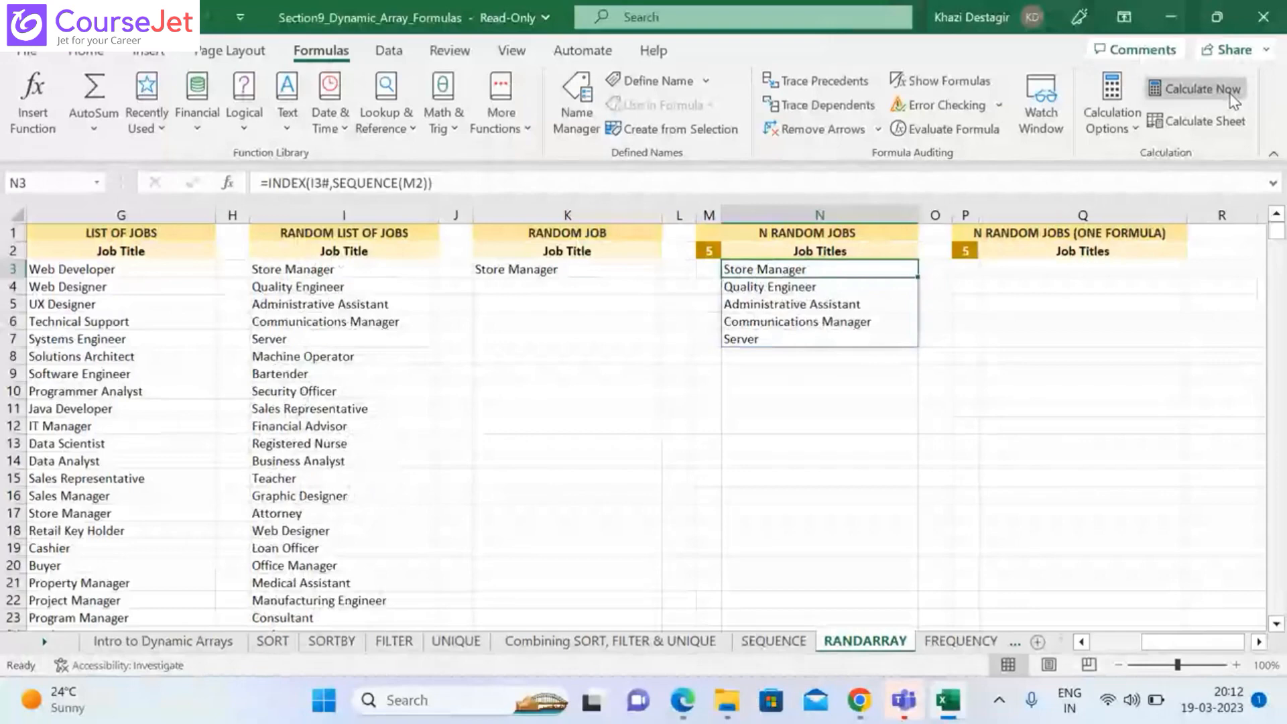
click(1233, 101)
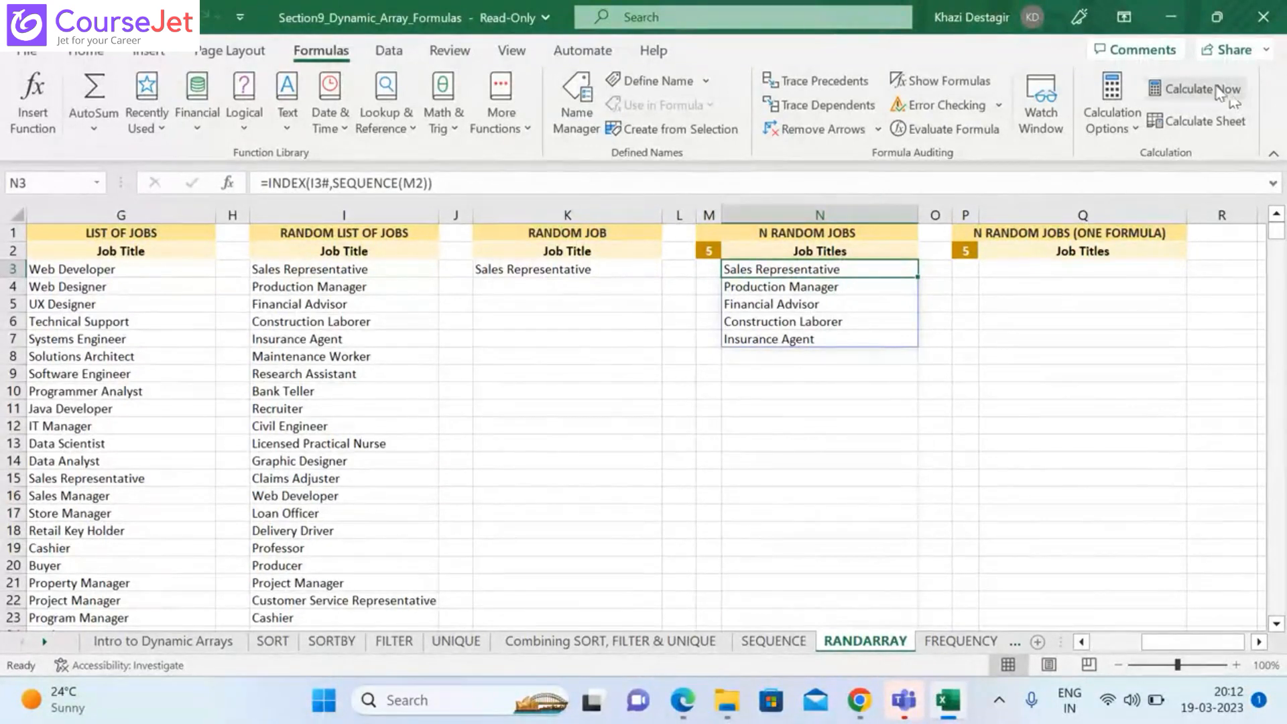
Examine the empty one-formula cell Q3, the UNIQUE formula in G3 and the SORTBY formula in I3
click(1260, 642)
click(1259, 642)
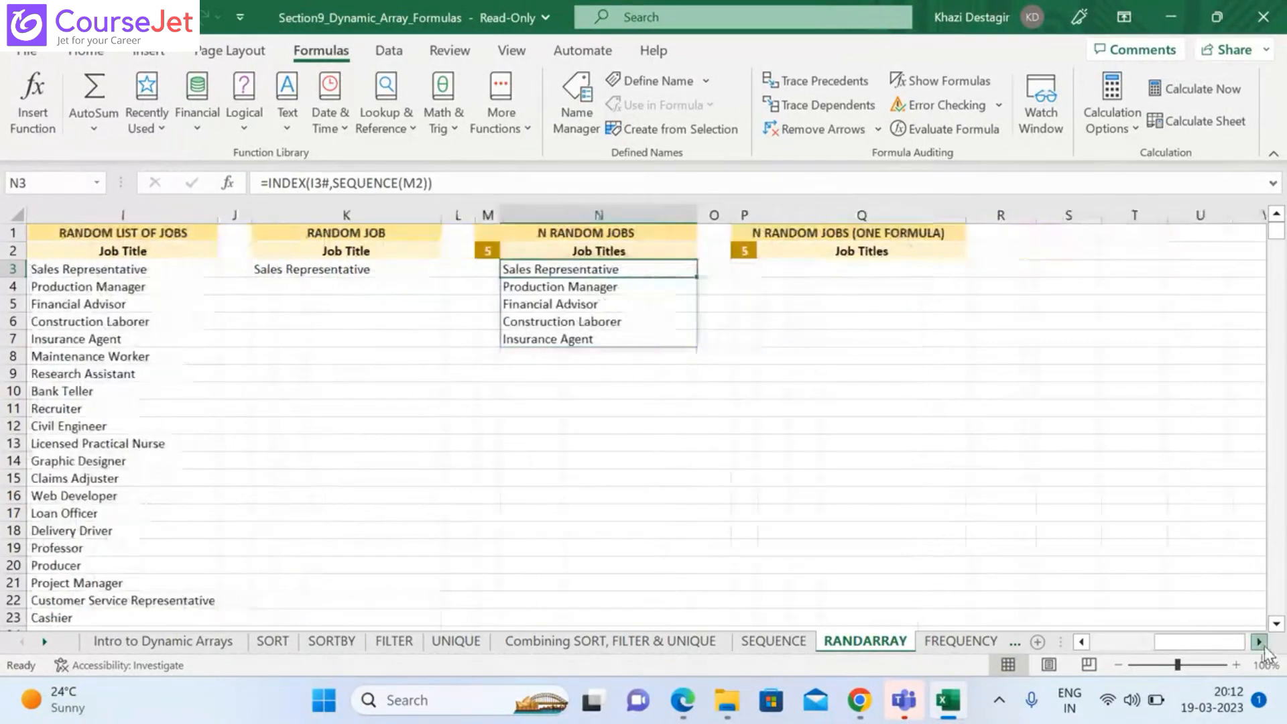
click(849, 266)
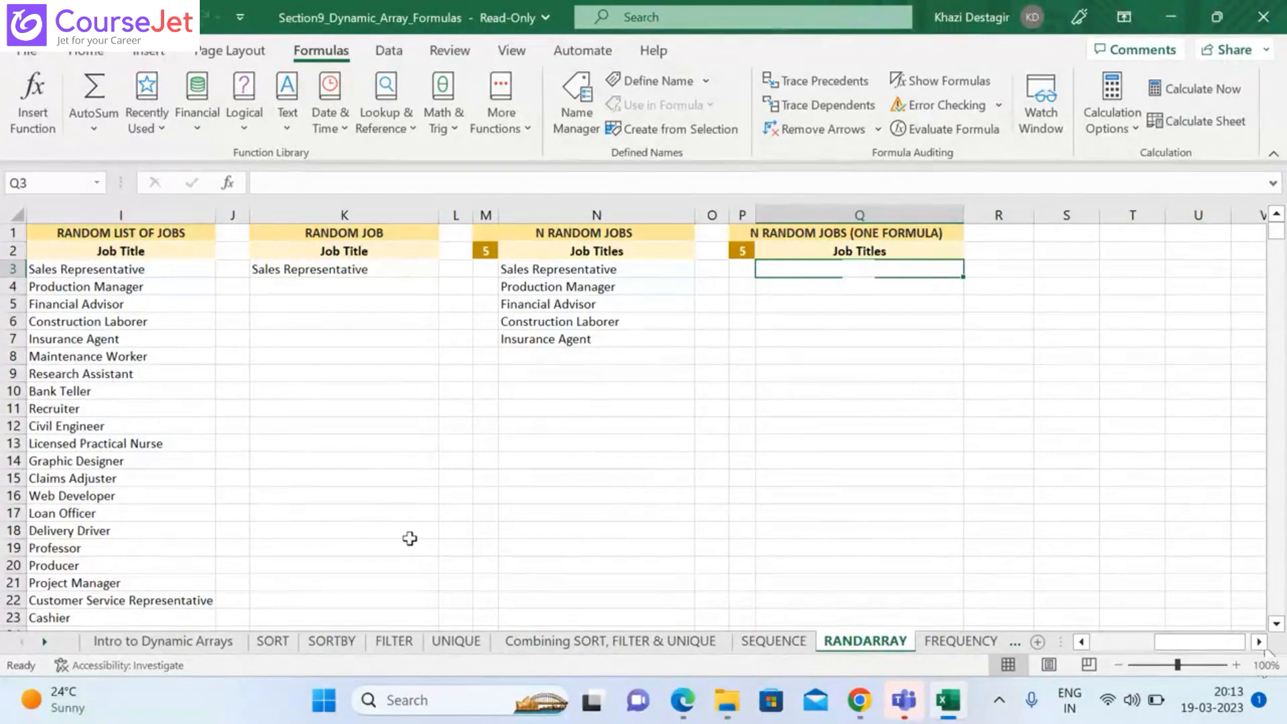
click(1080, 644)
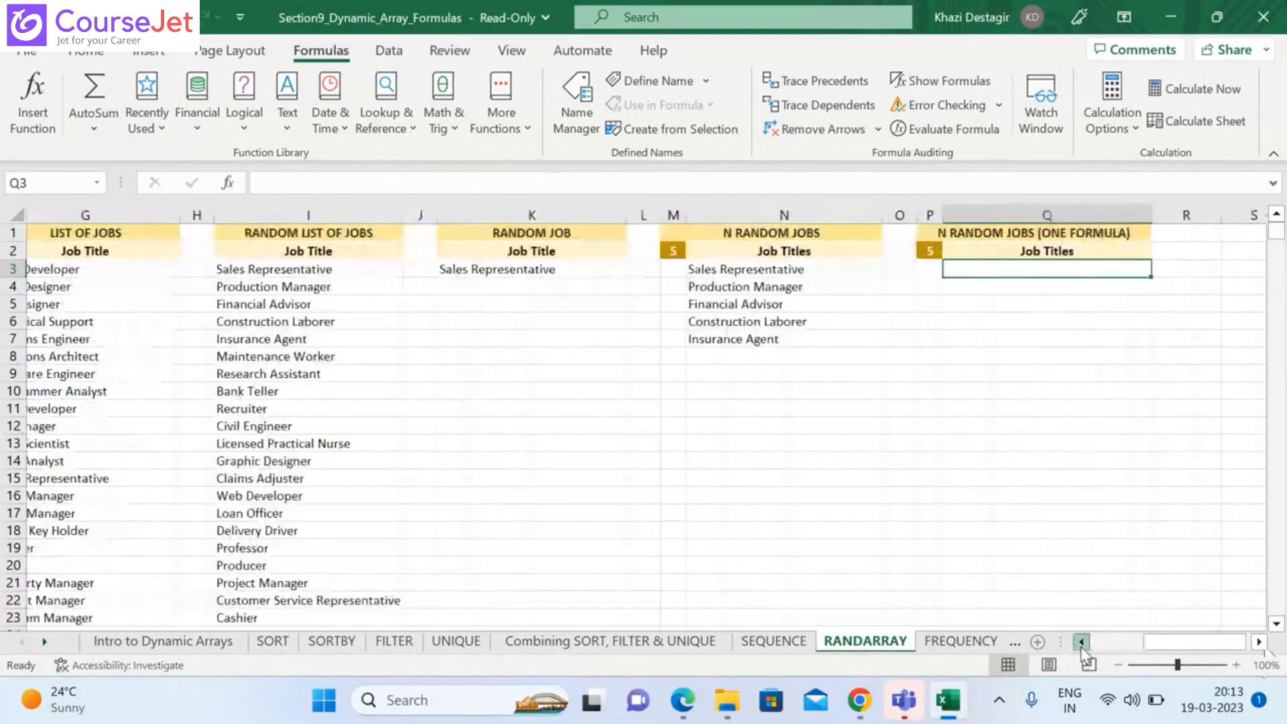
click(1081, 643)
click(1081, 643)
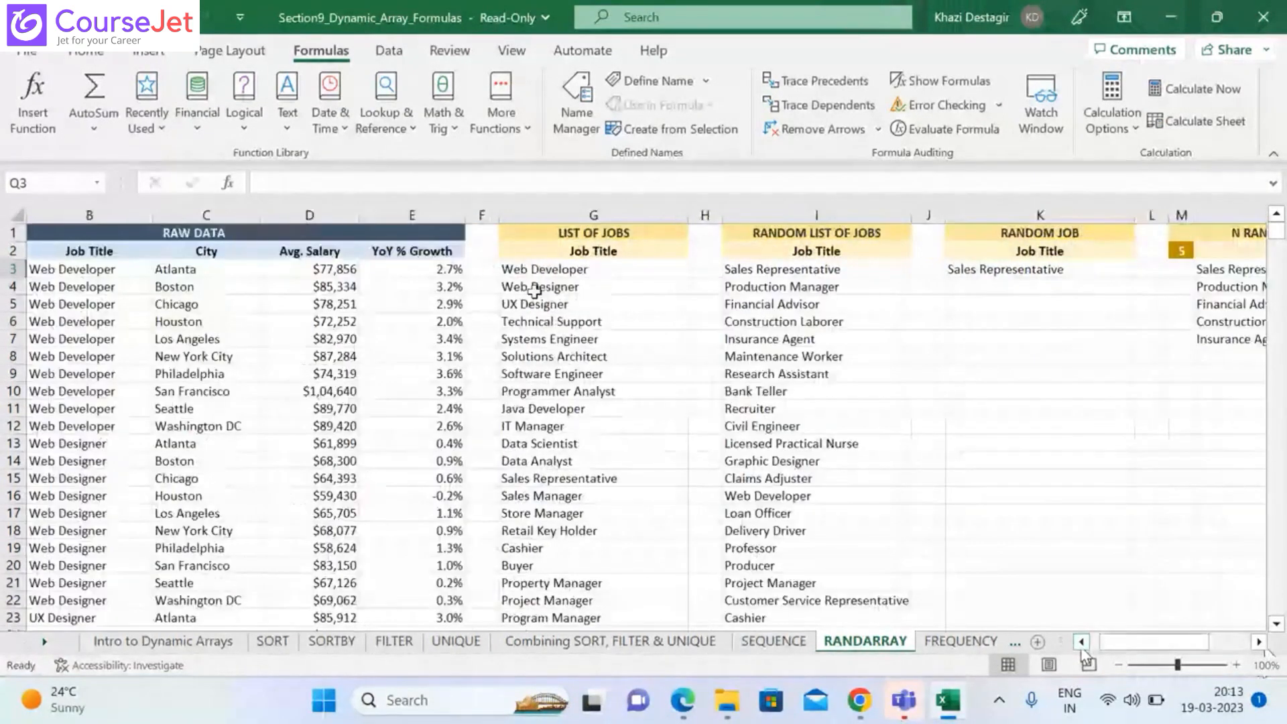
click(540, 270)
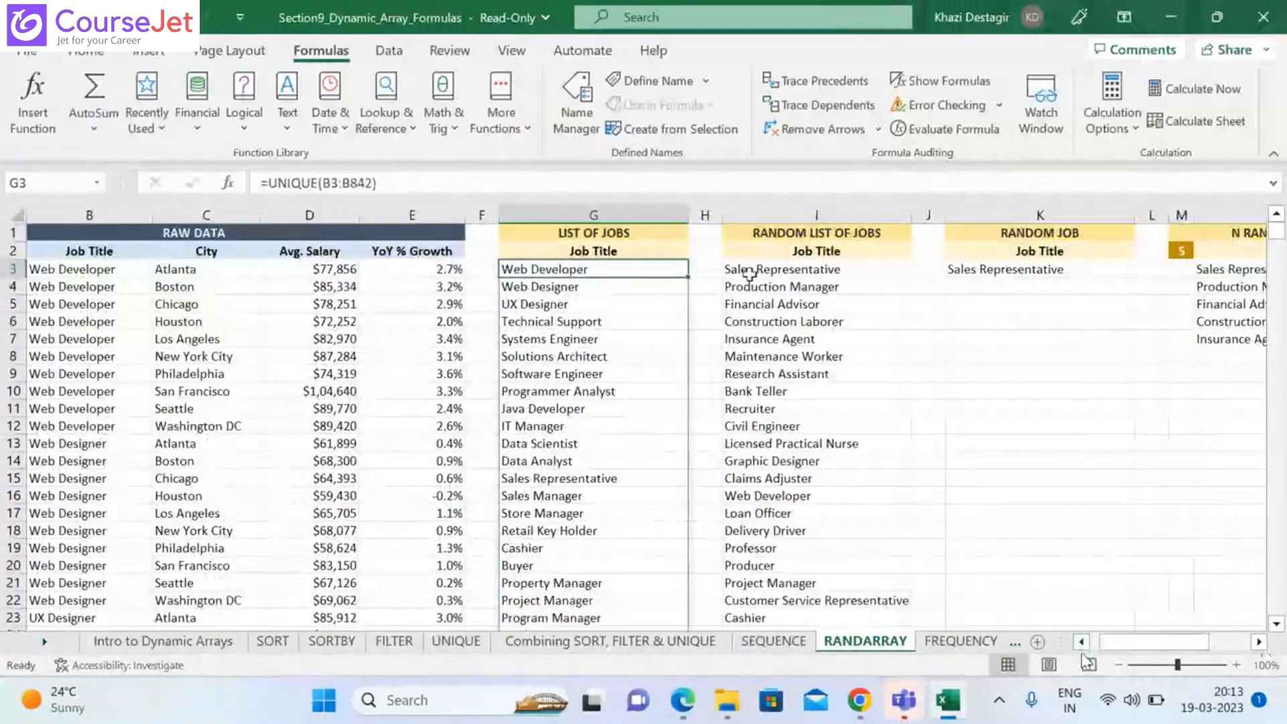
click(771, 270)
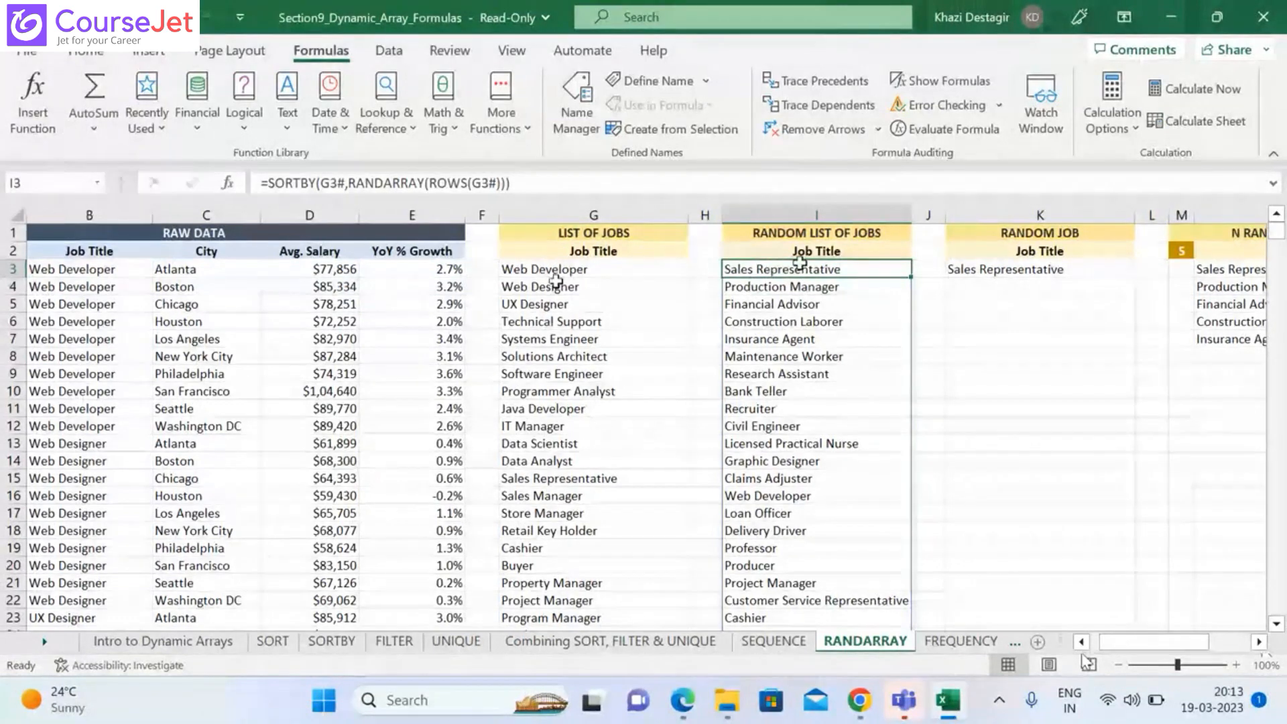
click(554, 184)
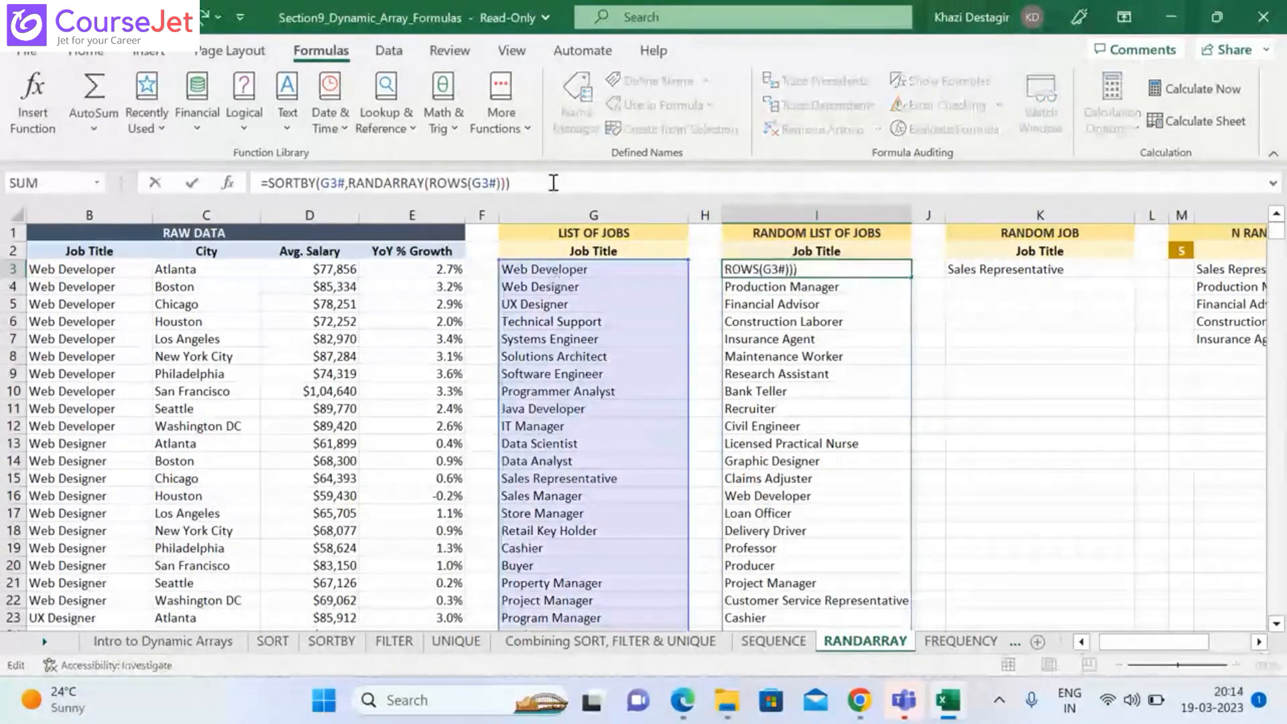
key(ctrl+a)
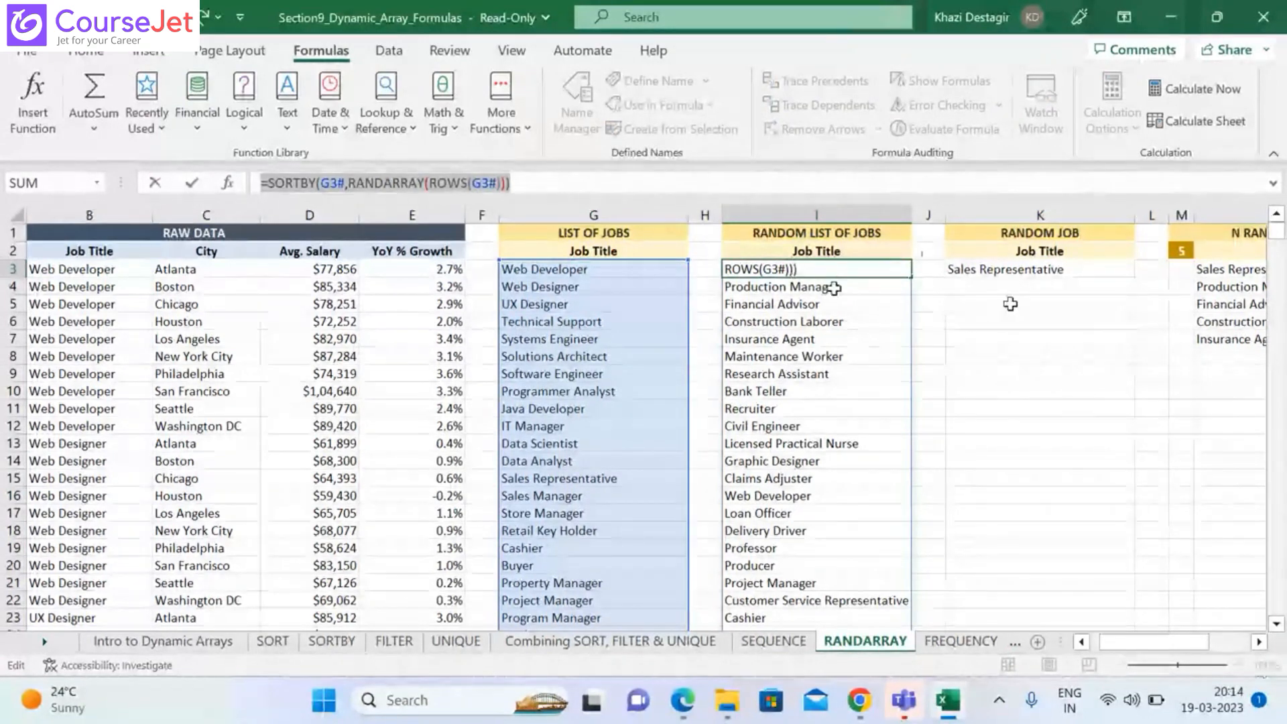
text(=)
click(1093, 304)
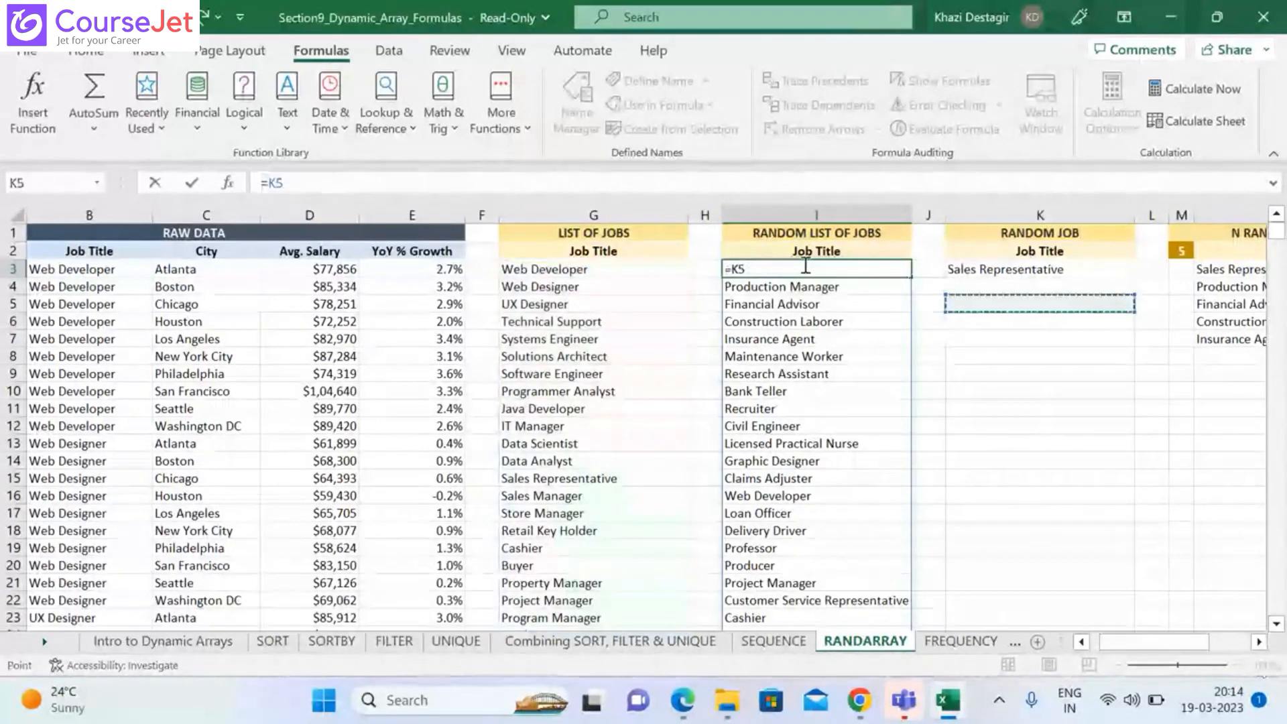
key(ctrl+z)
key(ctrl+y)
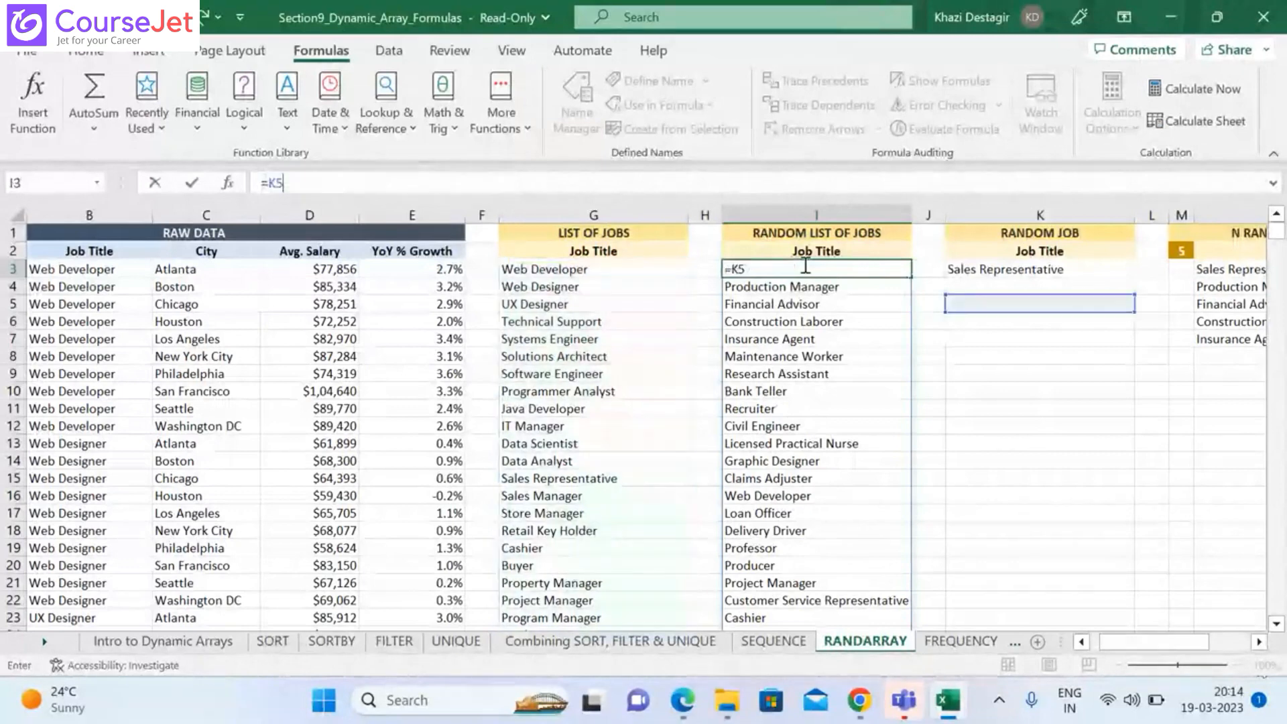
key(ctrl+z)
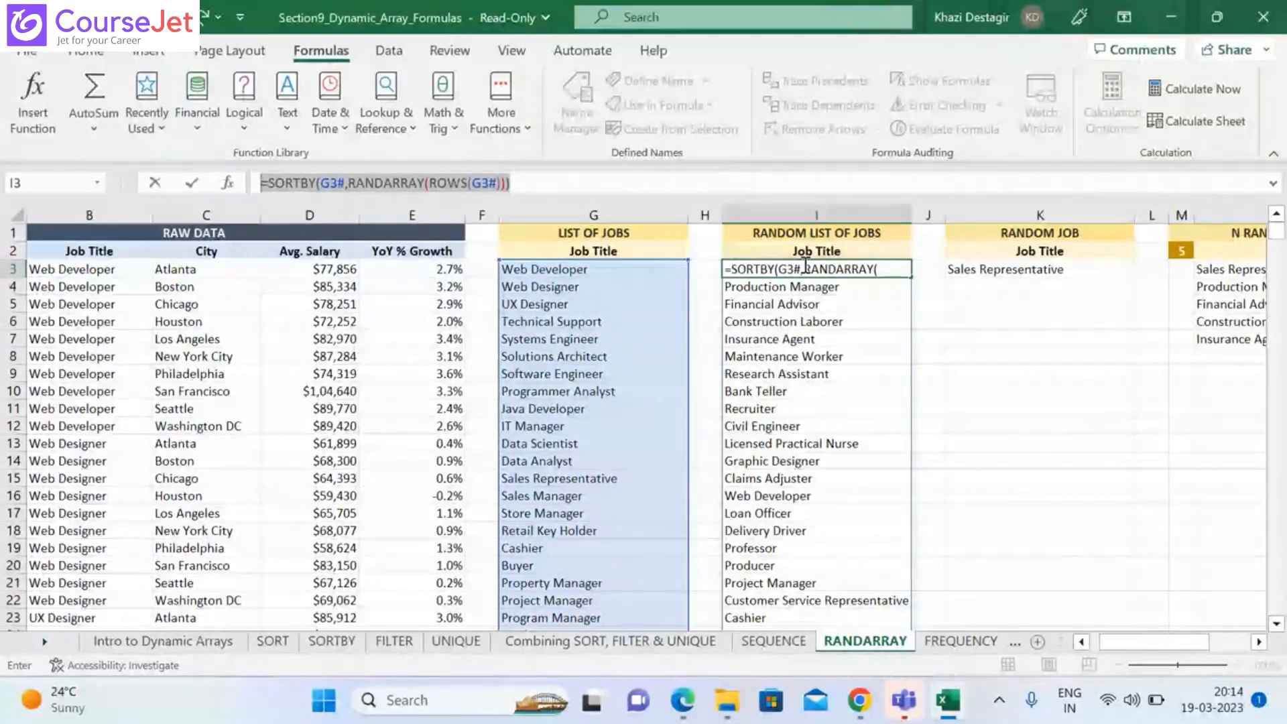
Switch on the microphone in the Teachmint class window in Chrome and return to the Excel workbook
mouse_move(864, 709)
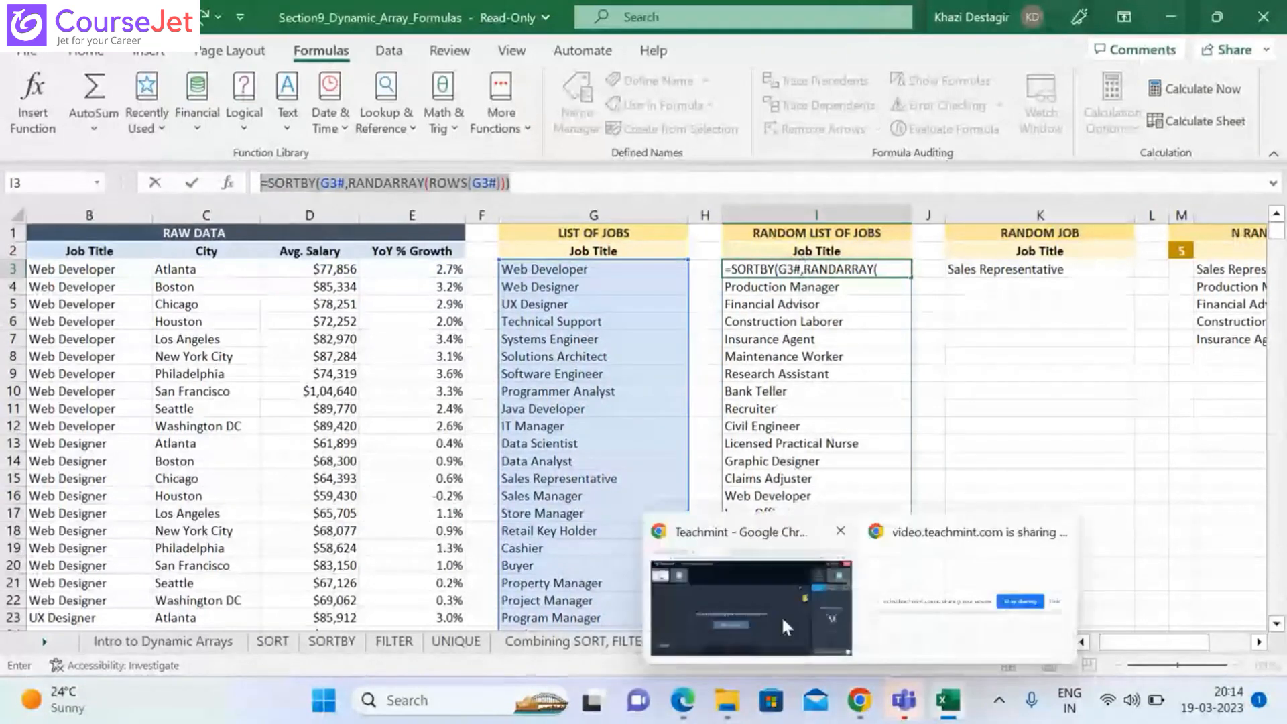
click(782, 615)
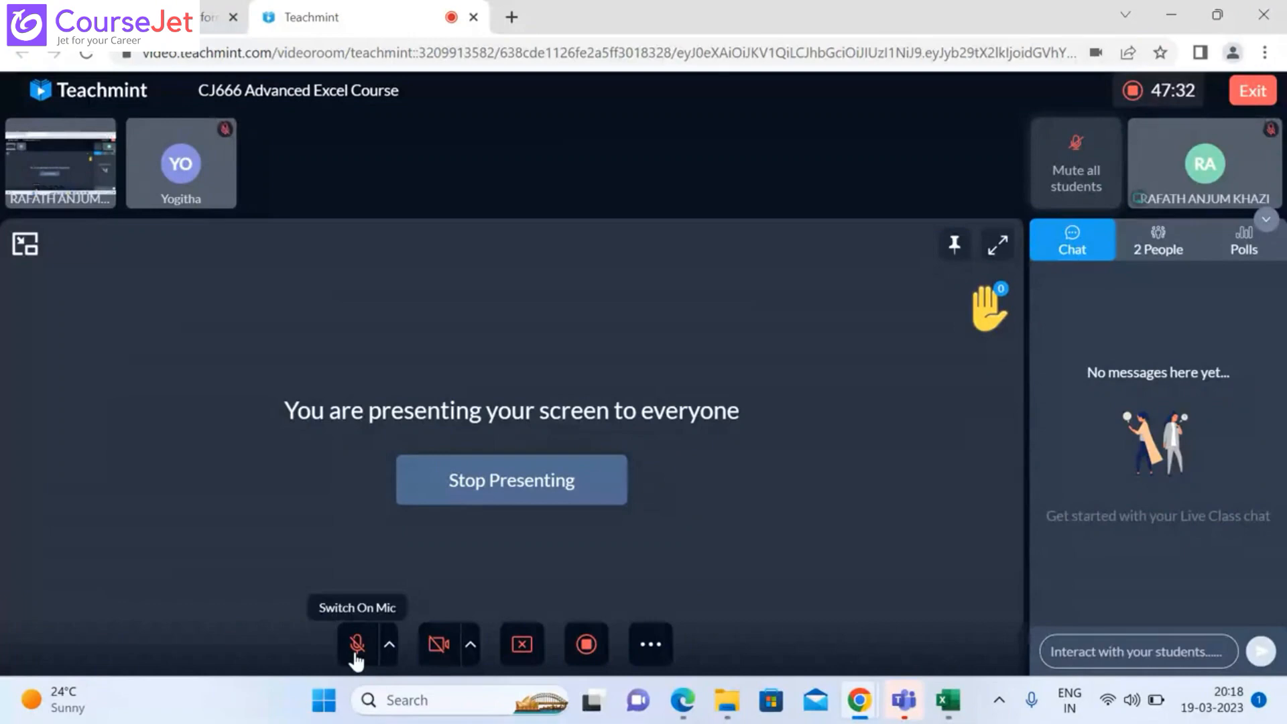
click(356, 654)
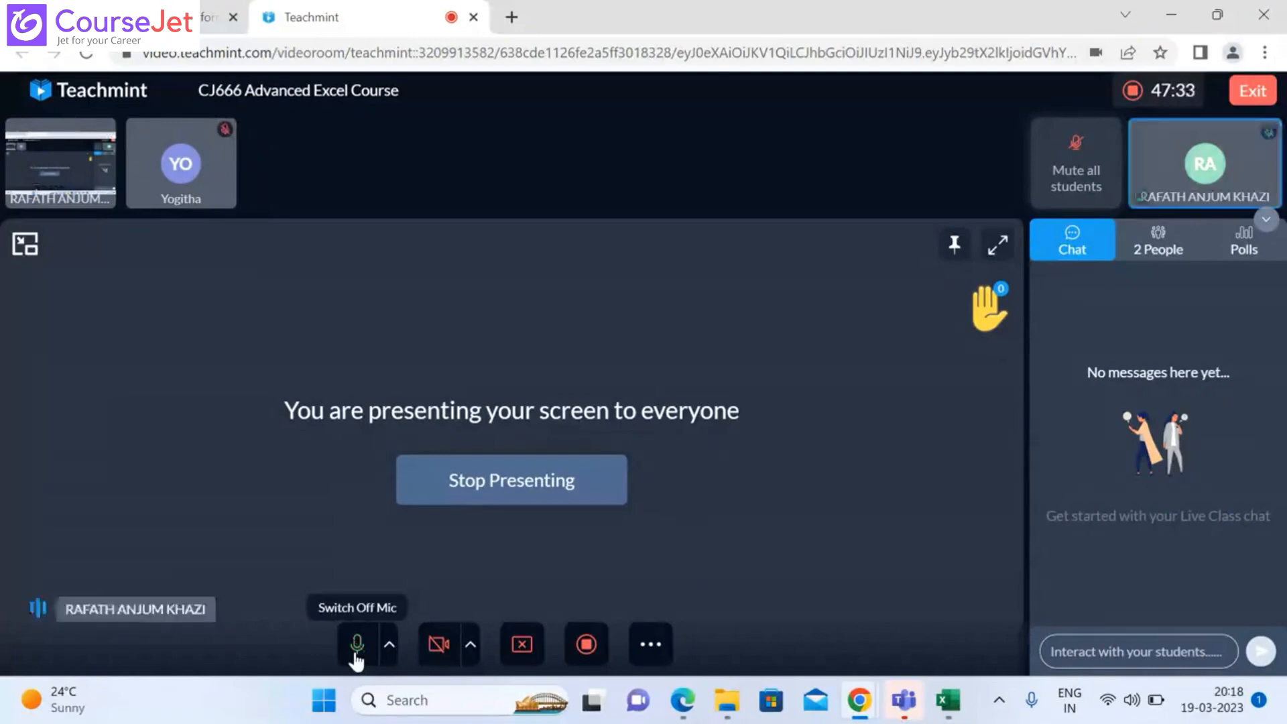
mouse_move(948, 700)
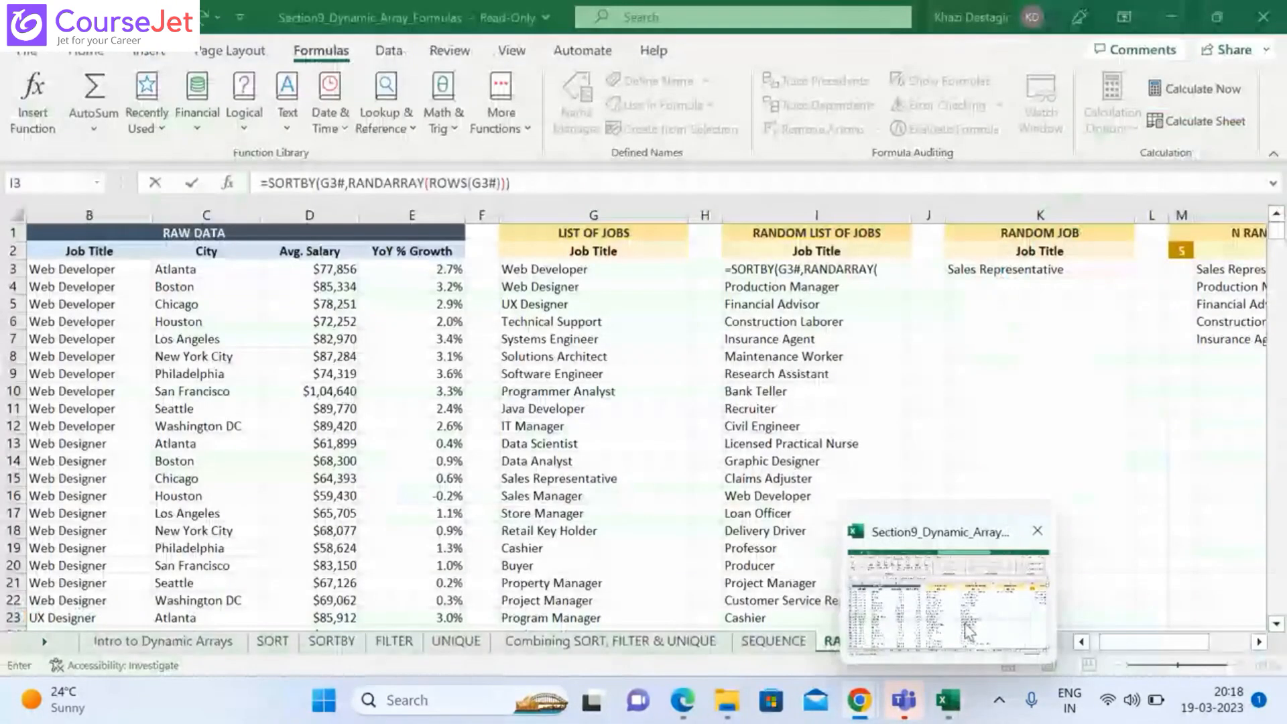
click(970, 632)
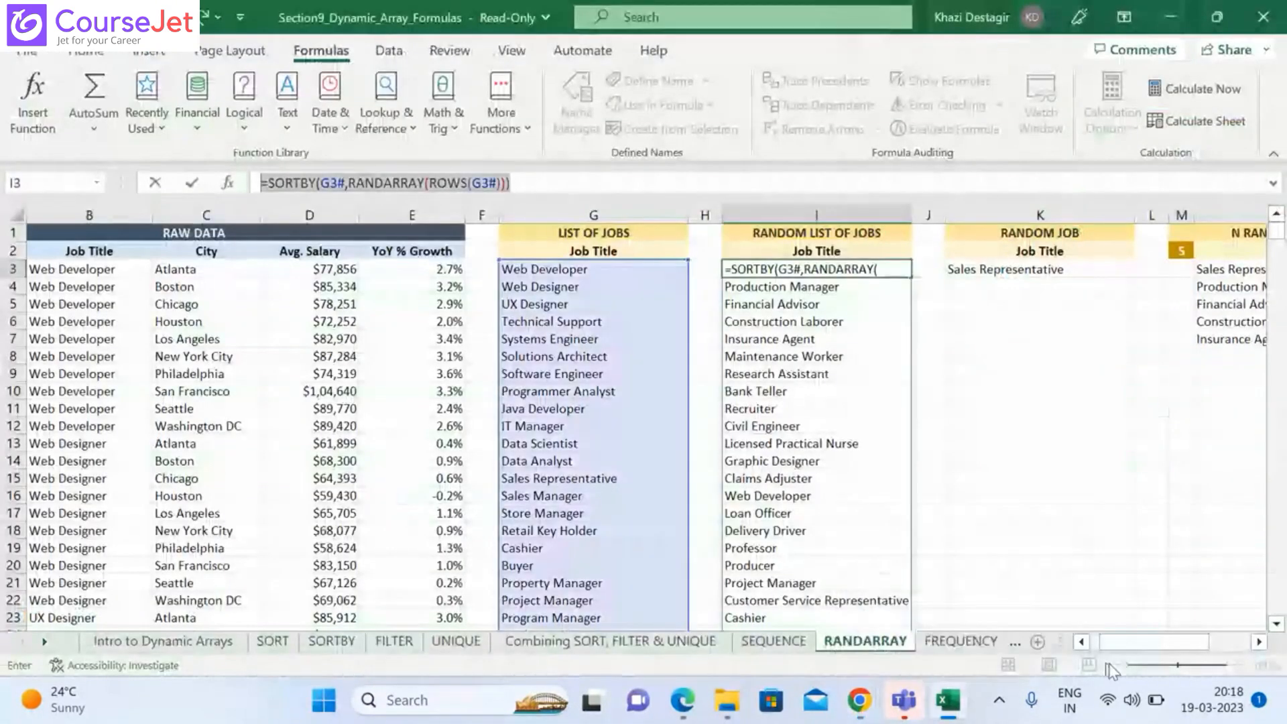
click(1180, 460)
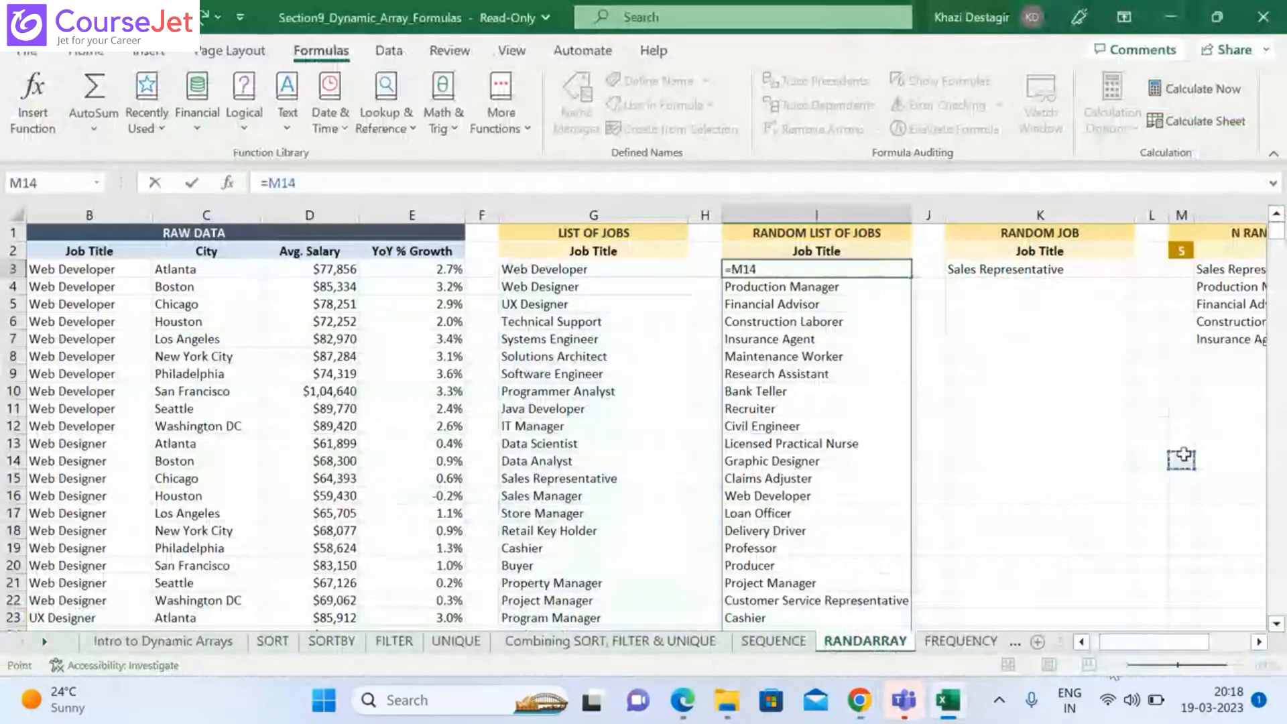
click(803, 272)
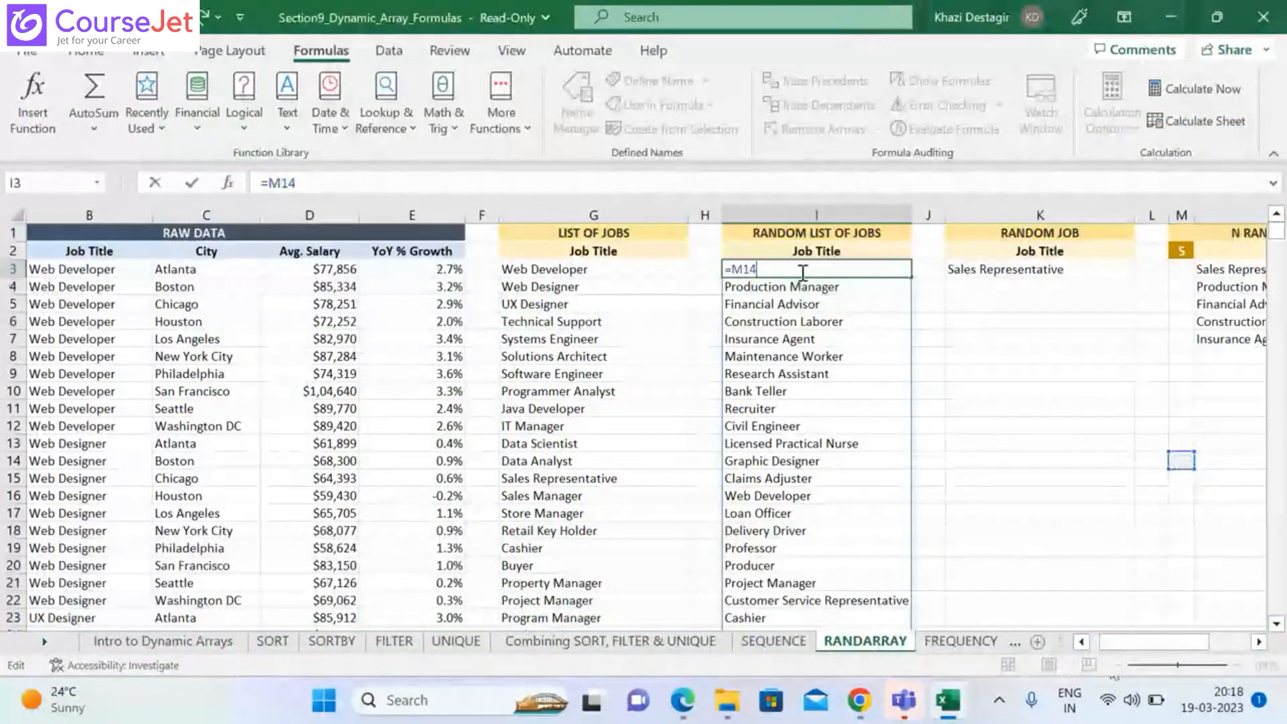
click(592, 271)
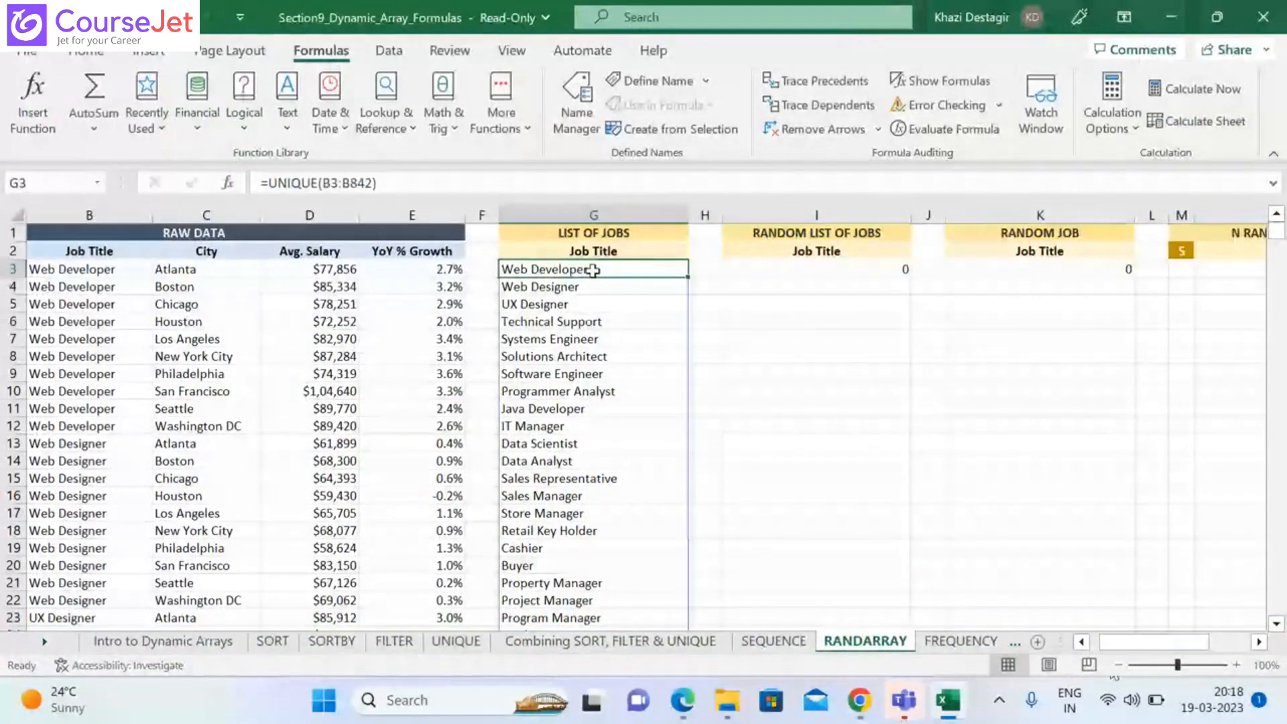
key(ctrl+z)
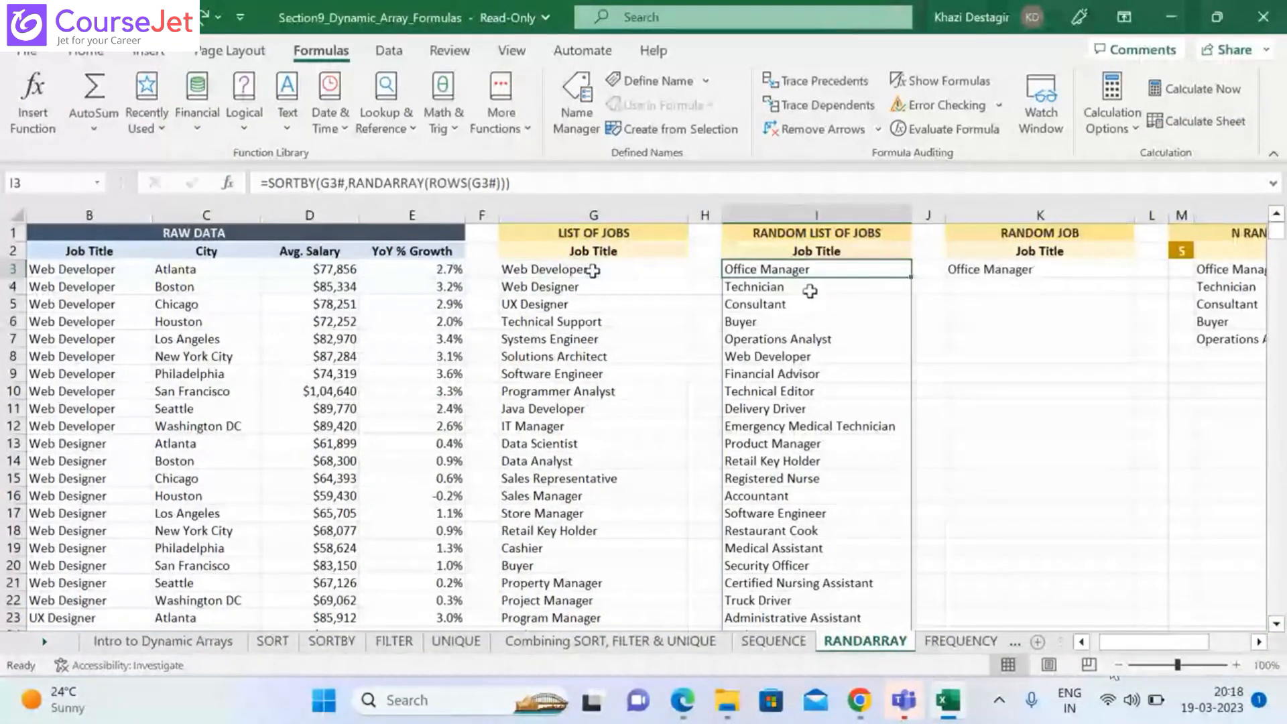
Try to copy the formula =INDEX(I3#,SEQUENCE(M2)) from N3 into Q3 under N RANDOM JOBS (ONE FORMULA)
click(1025, 271)
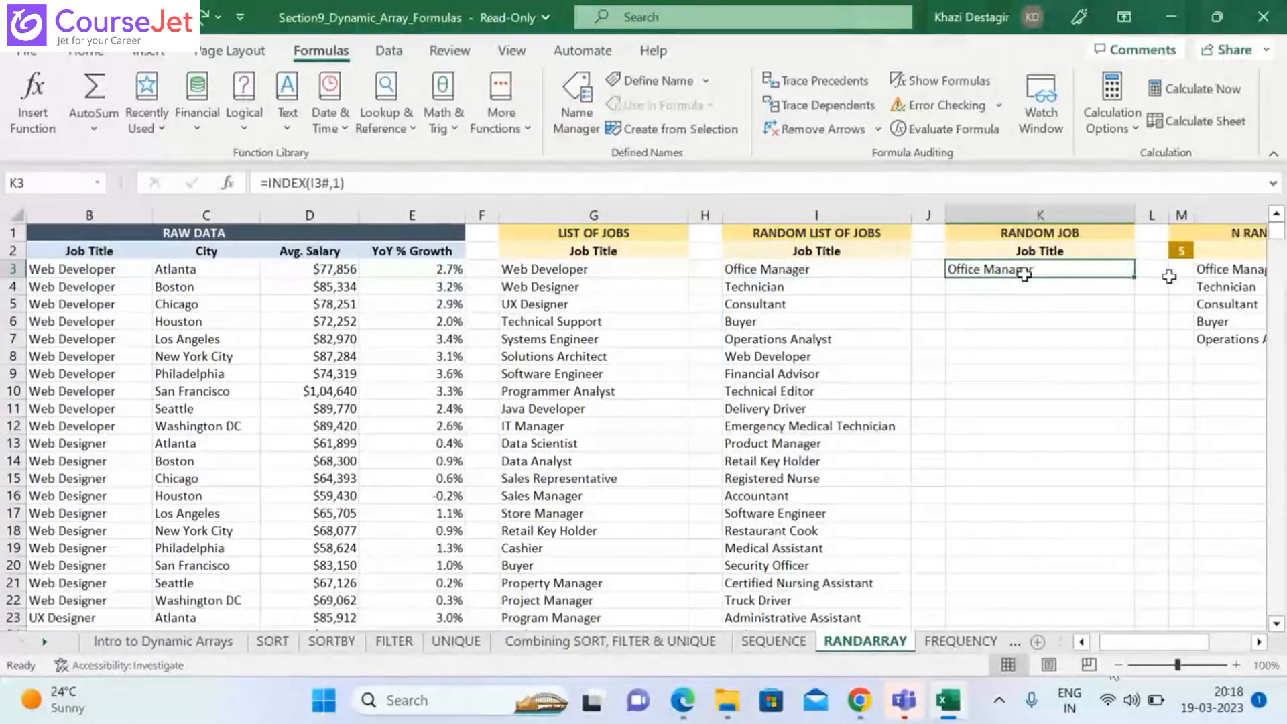
click(1219, 271)
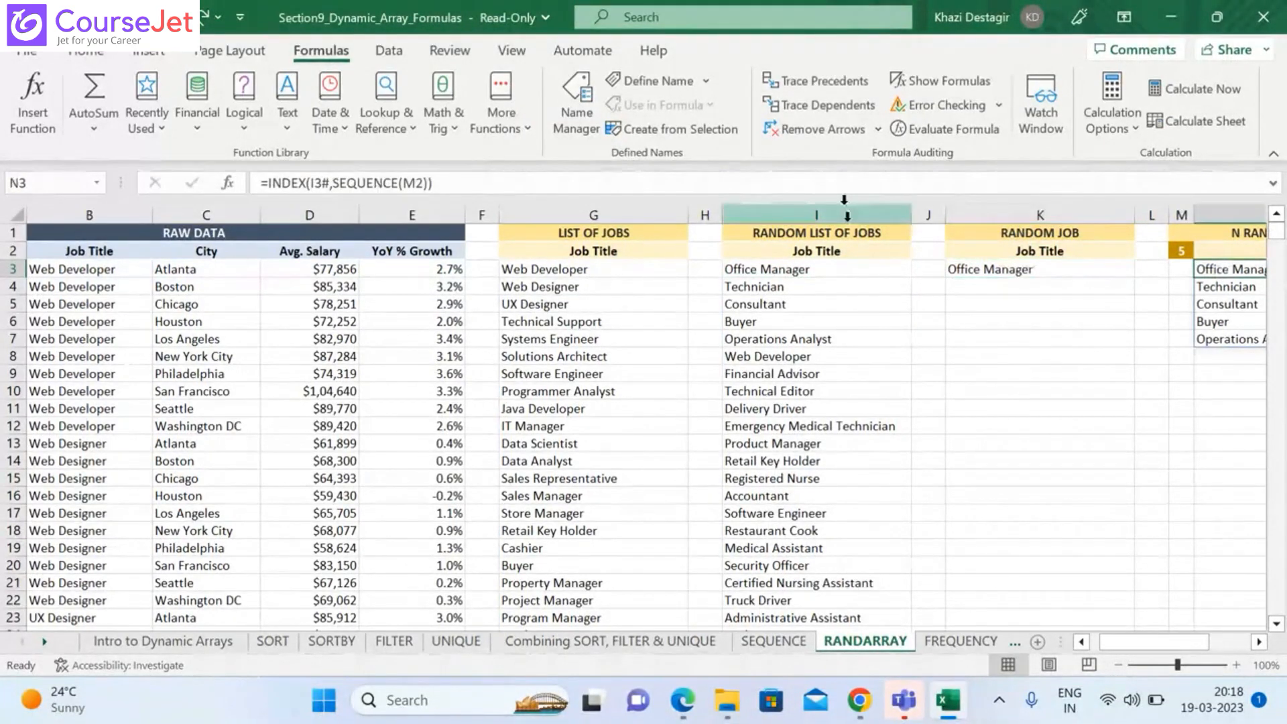
click(850, 183)
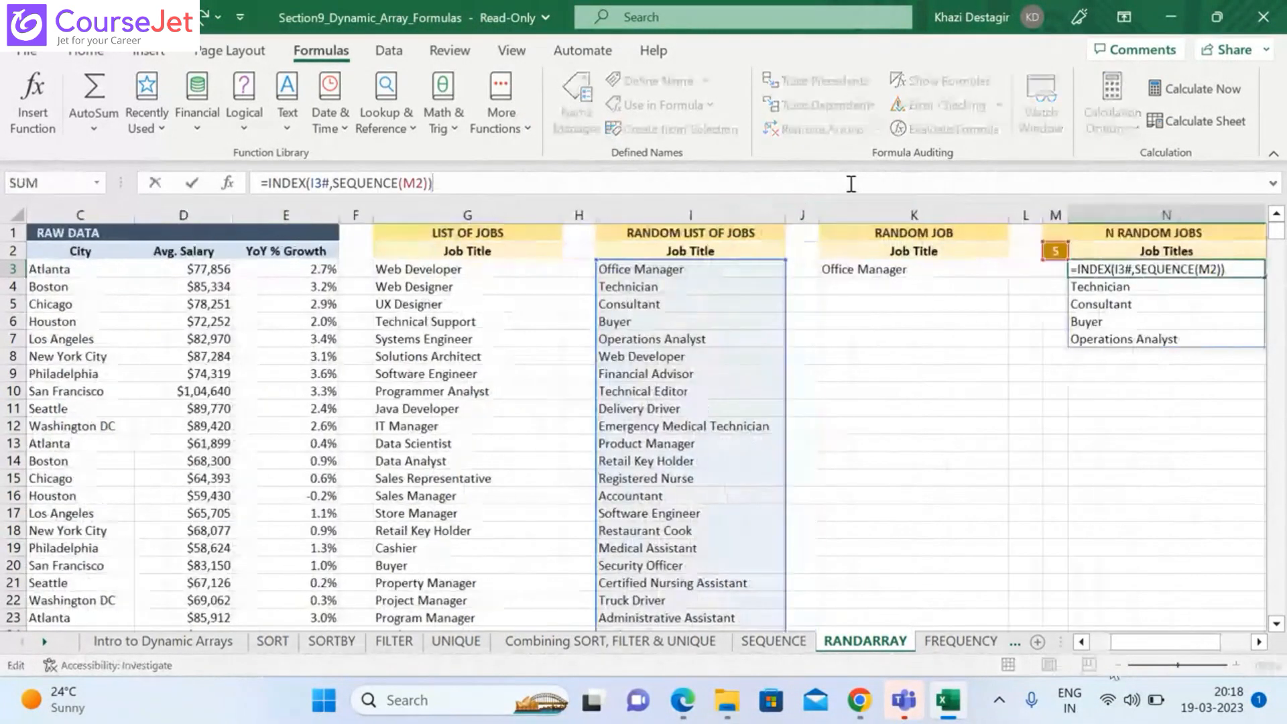
key(ctrl+a)
key(ctrl+c)
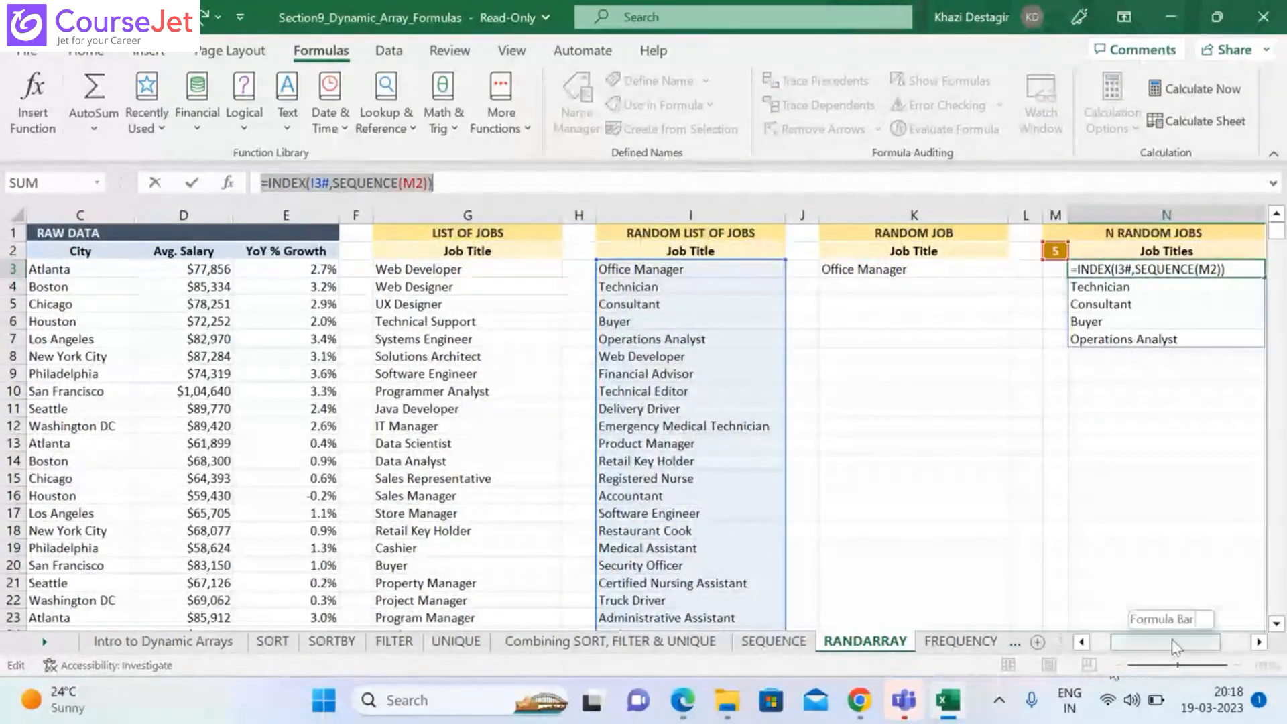
drag(1172, 638, 1201, 639)
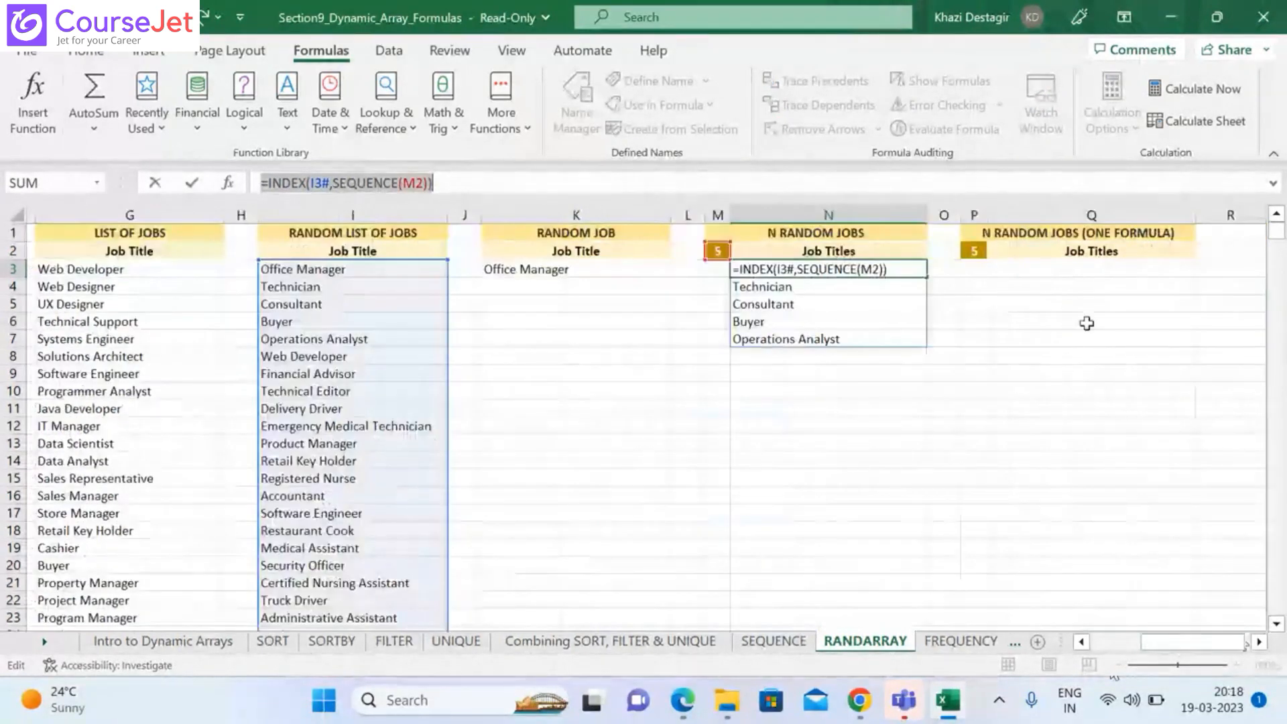
text(=)
click(1085, 268)
key(ctrl+v)
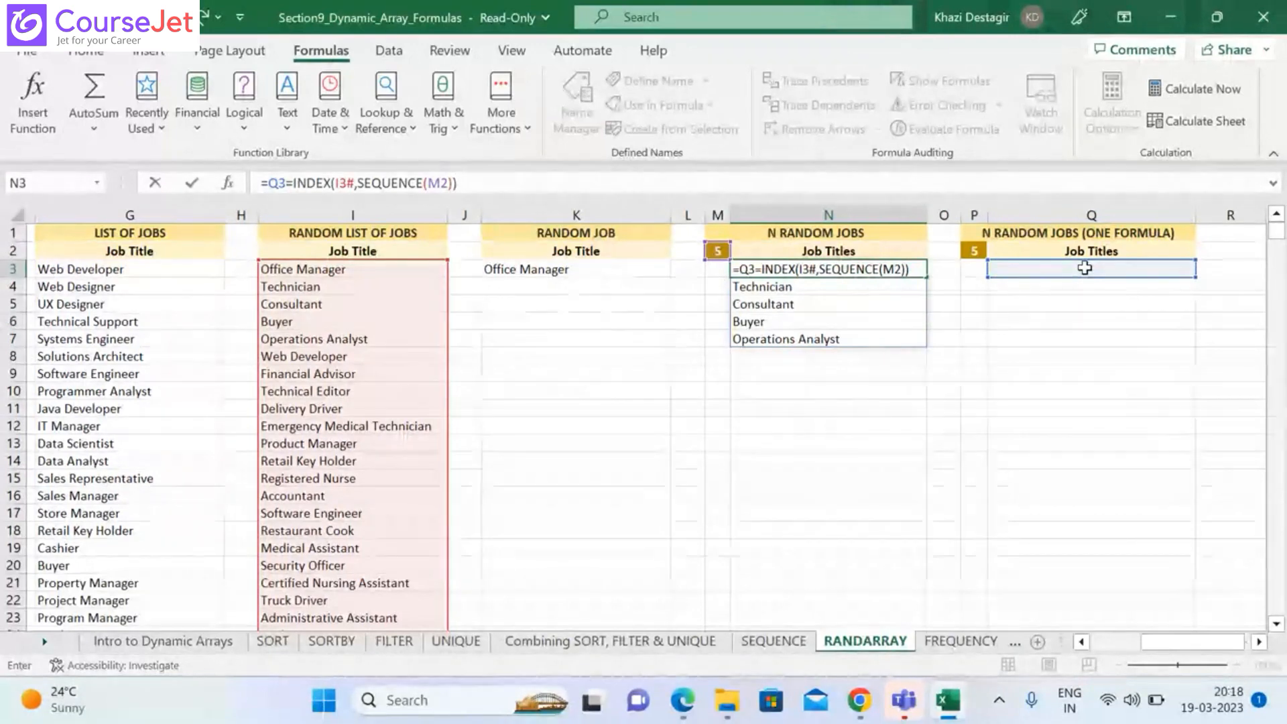
key(Return)
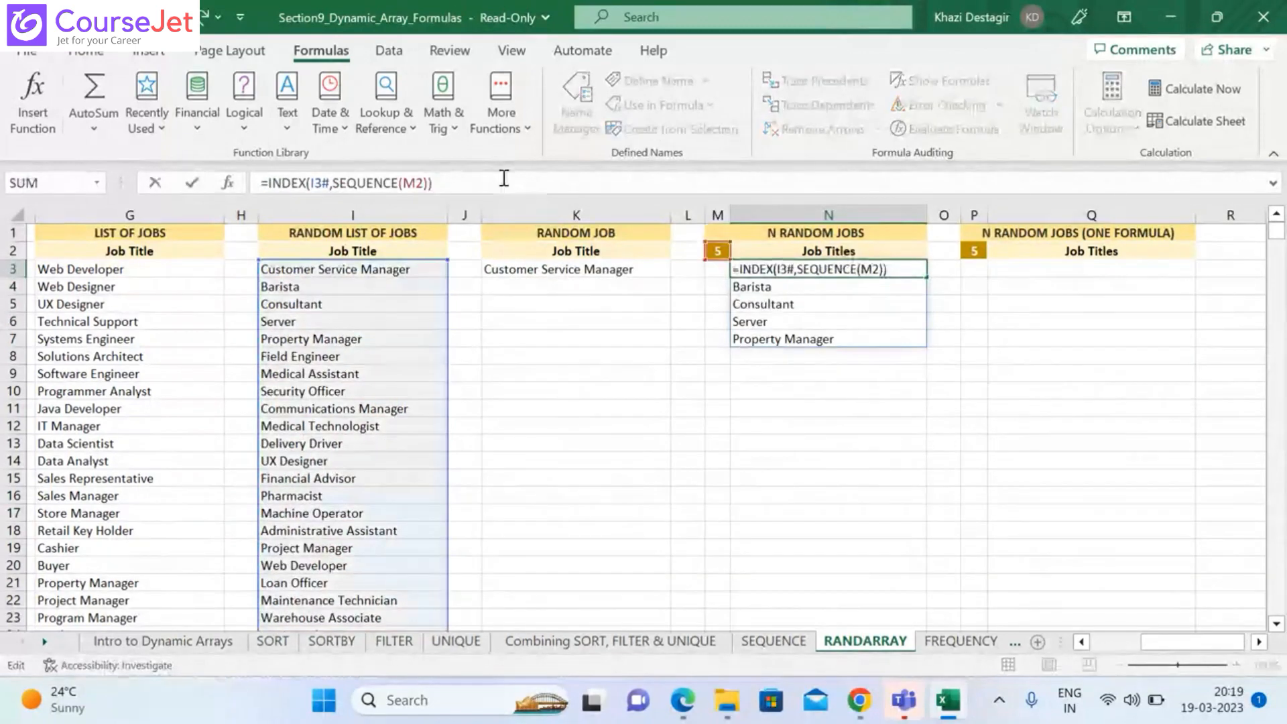
key(ctrl+a)
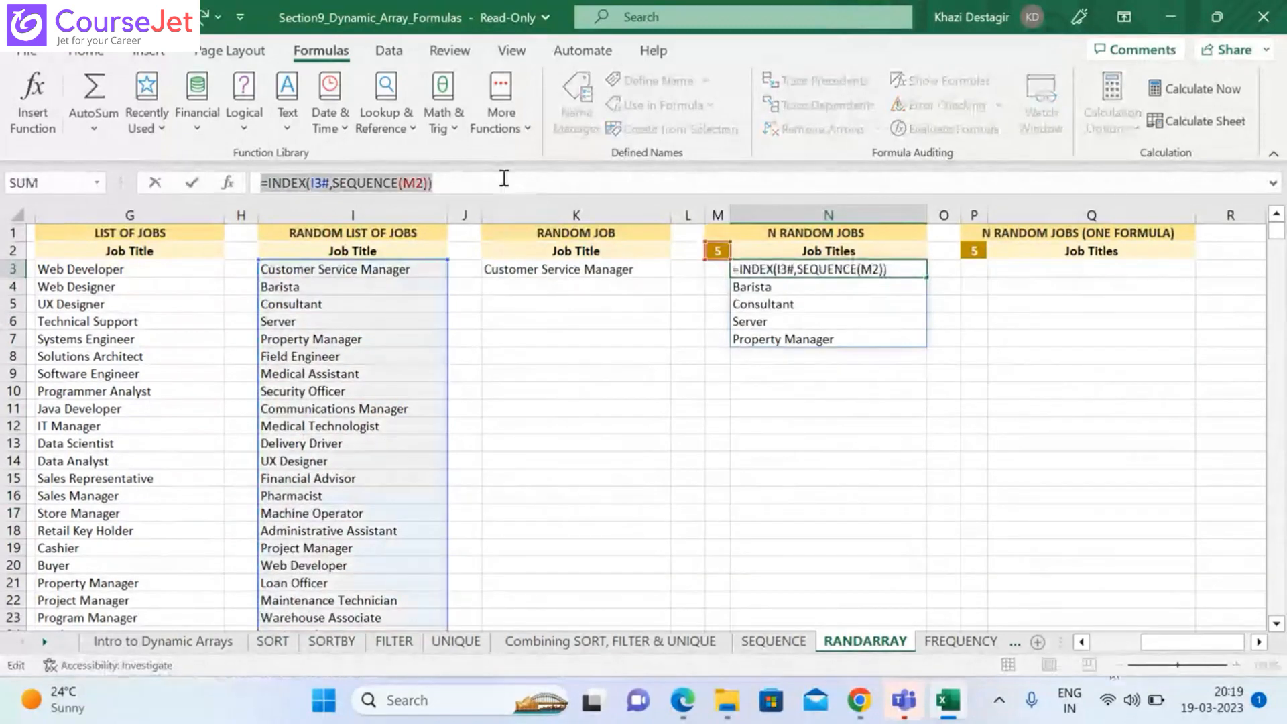
text(=)
click(1072, 271)
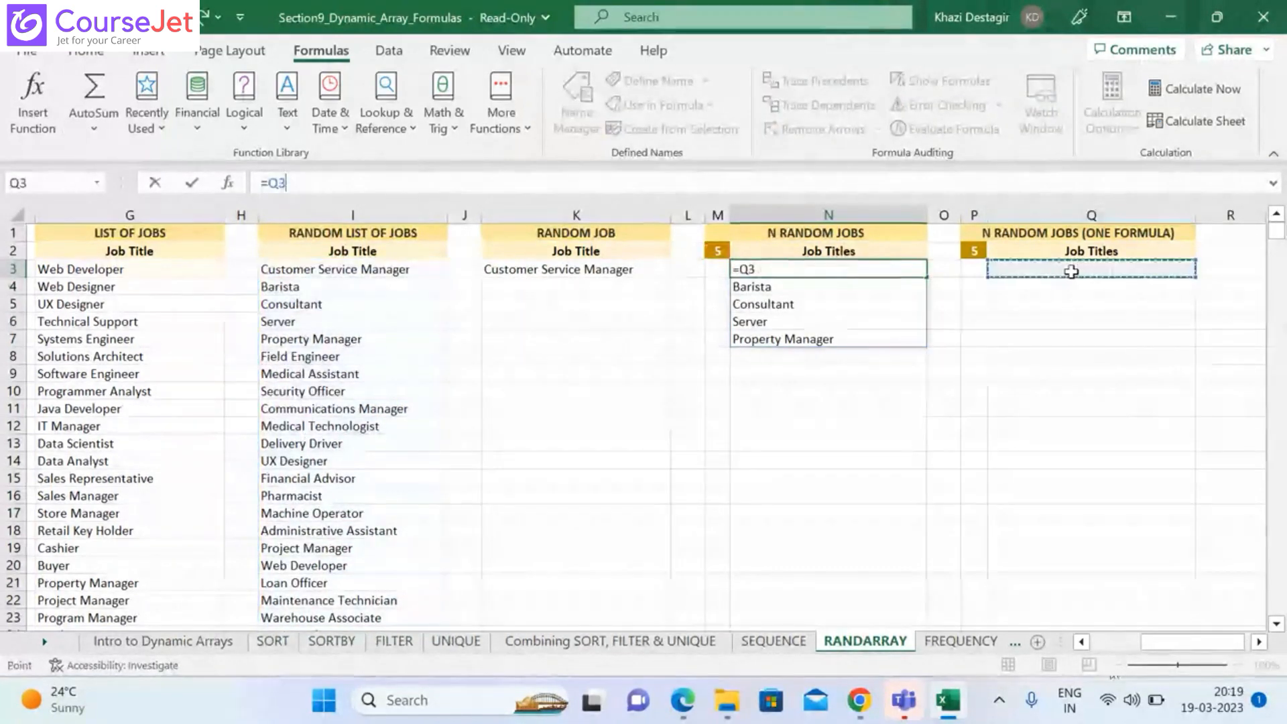
key(BackSpace)
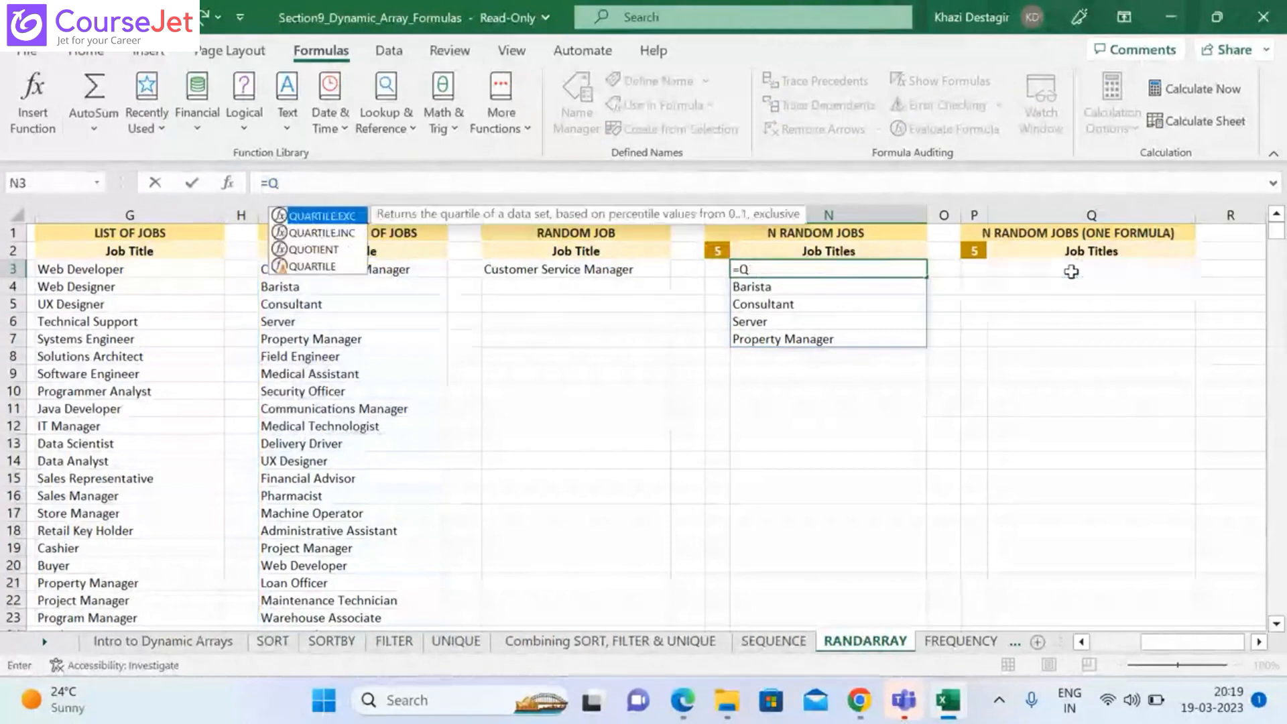
key(BackSpace)
key(BackSpace)
click(1071, 271)
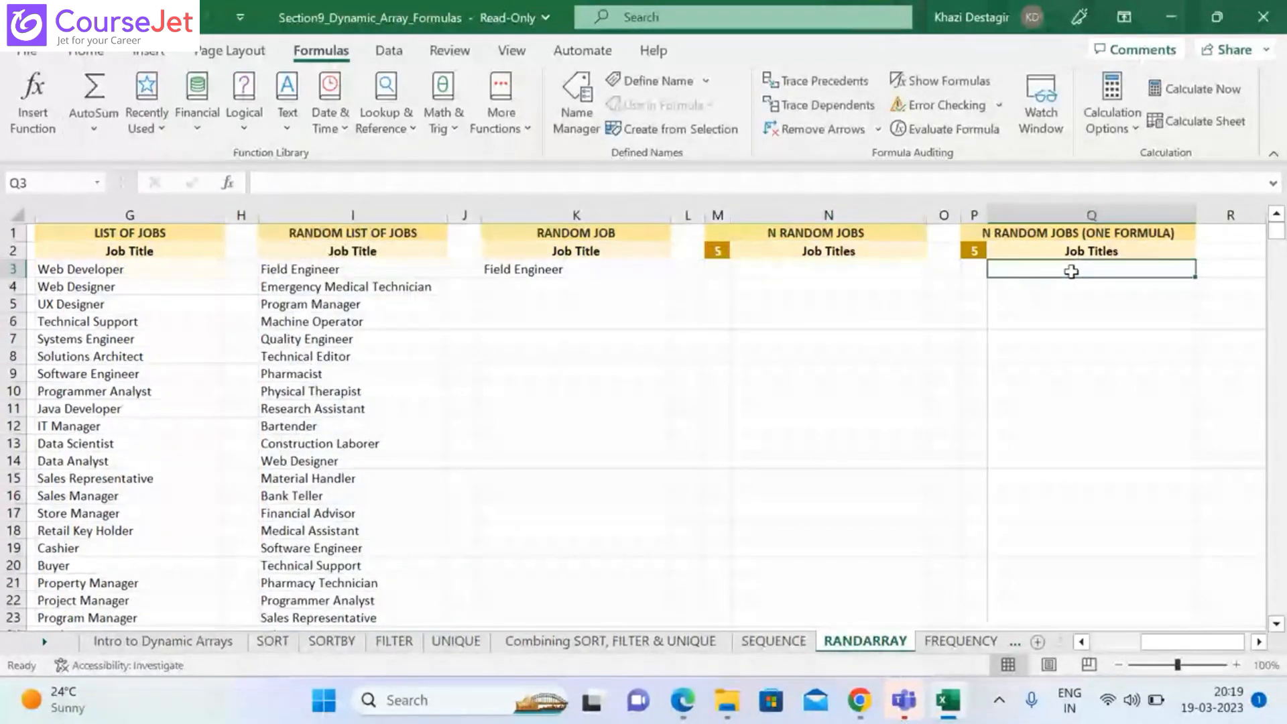
key(ctrl+z)
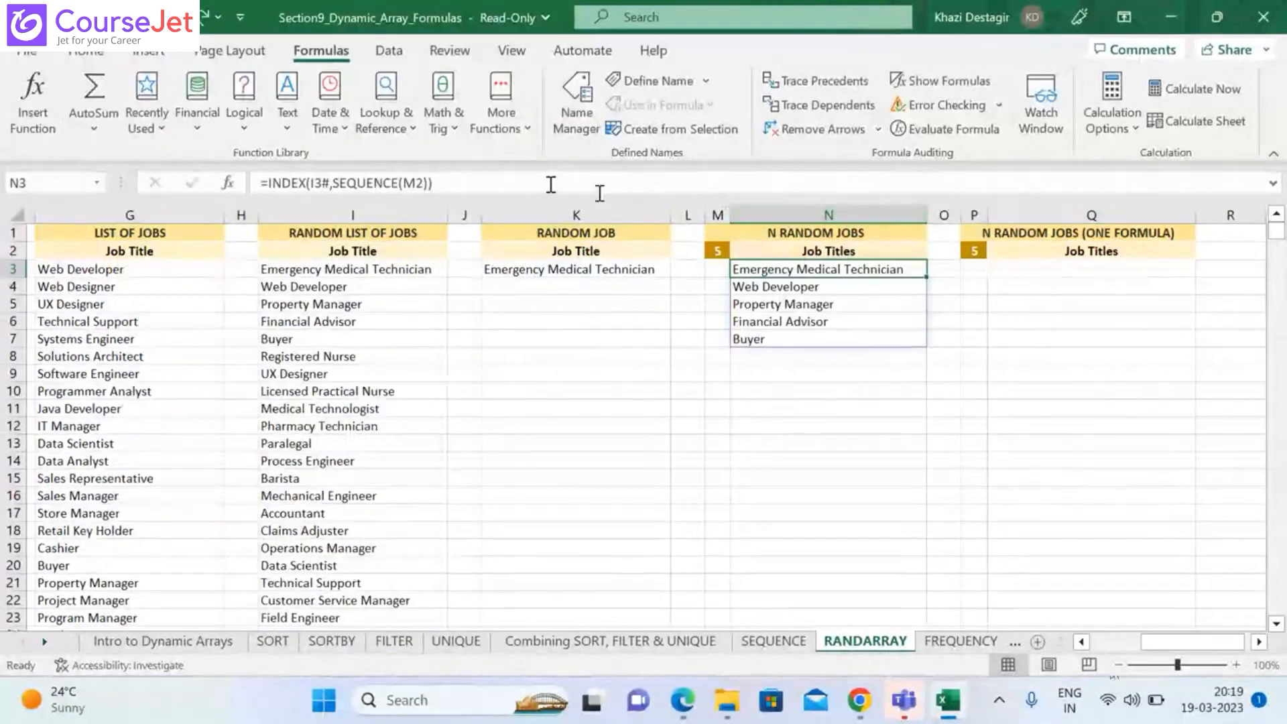
Copy the formula text =INDEX(I3#,SEQUENCE(M2)) from N3 and paste it into Q3 under N RANDOM JOBS (ONE FORMULA)
click(447, 182)
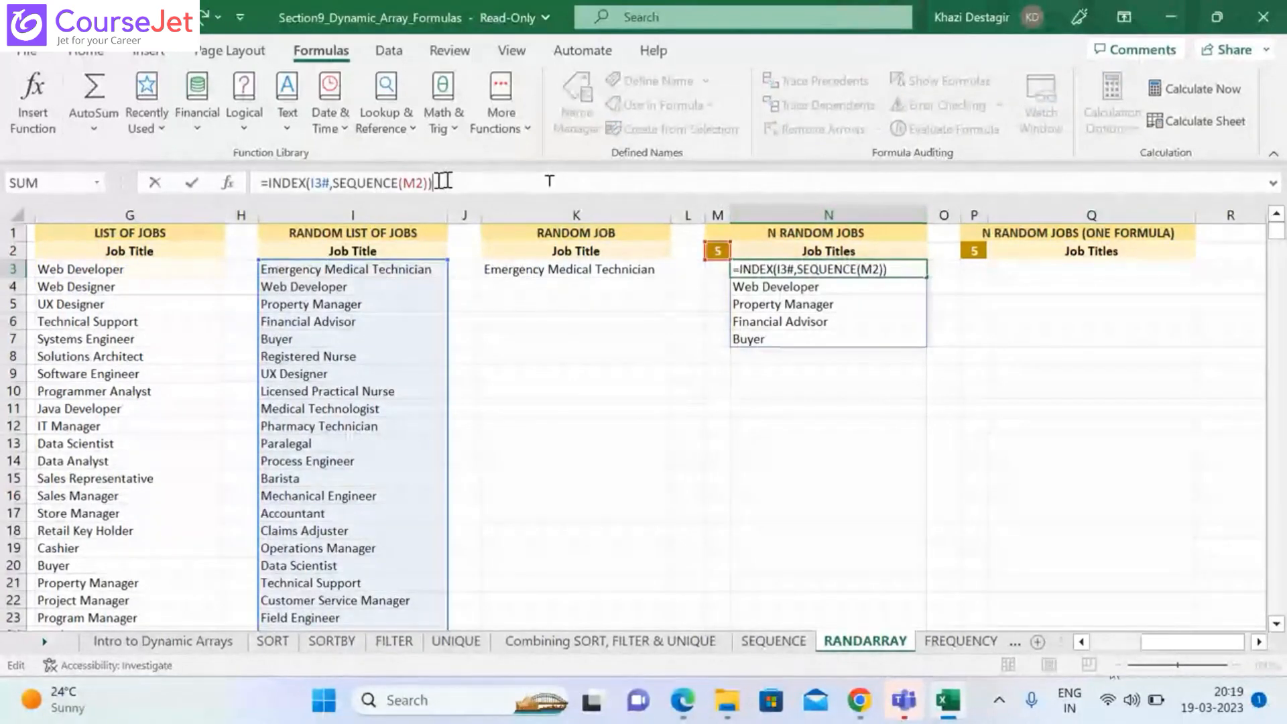
drag(447, 183, 243, 183)
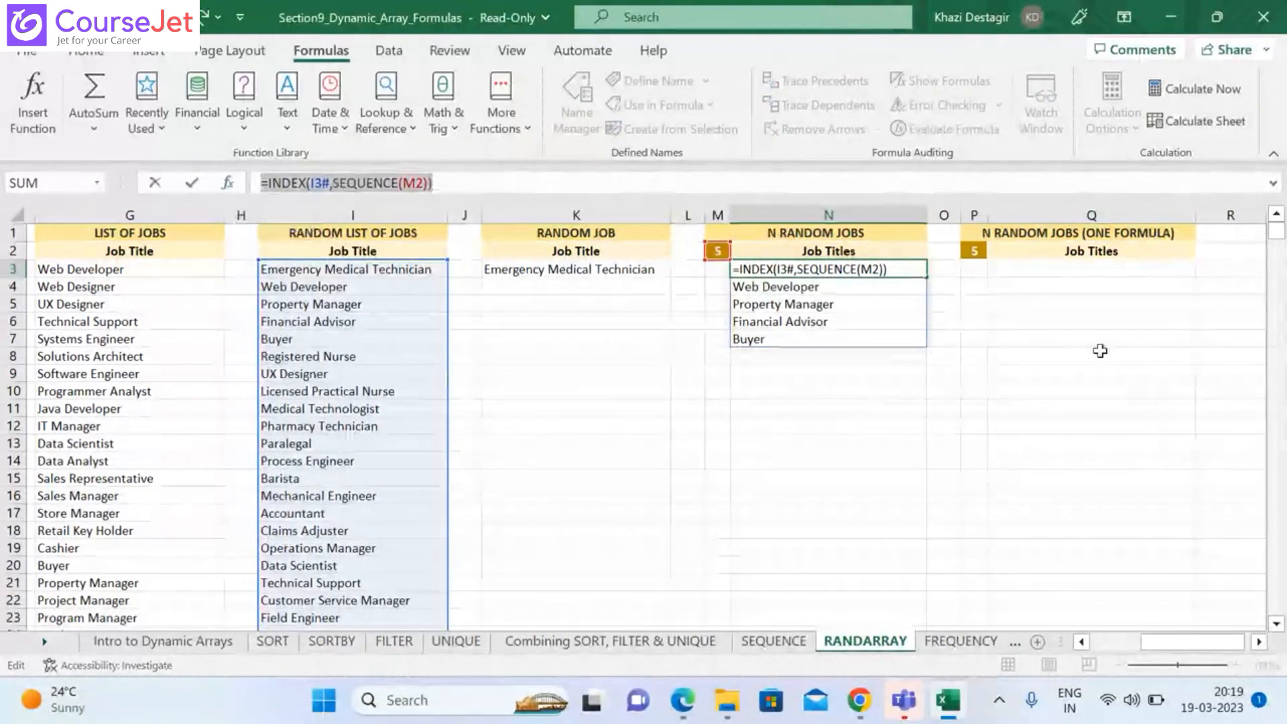
click(1147, 268)
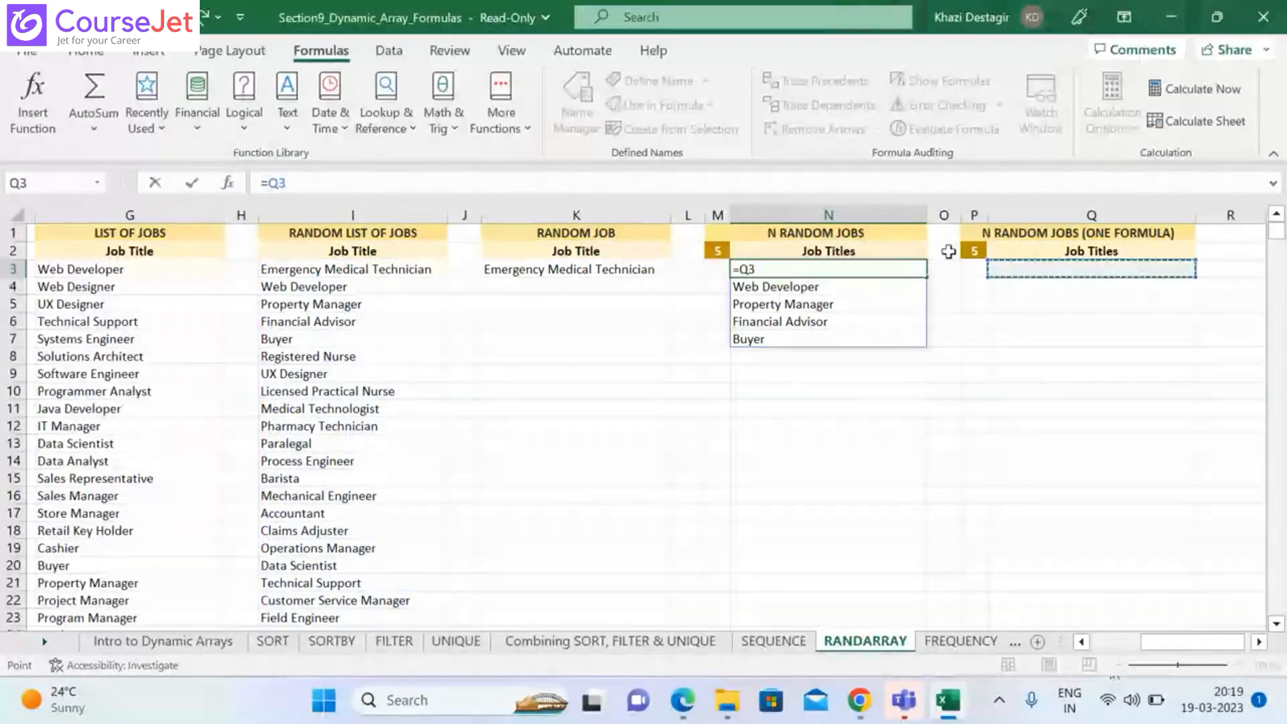
key(ctrl+z)
key(ctrl+c)
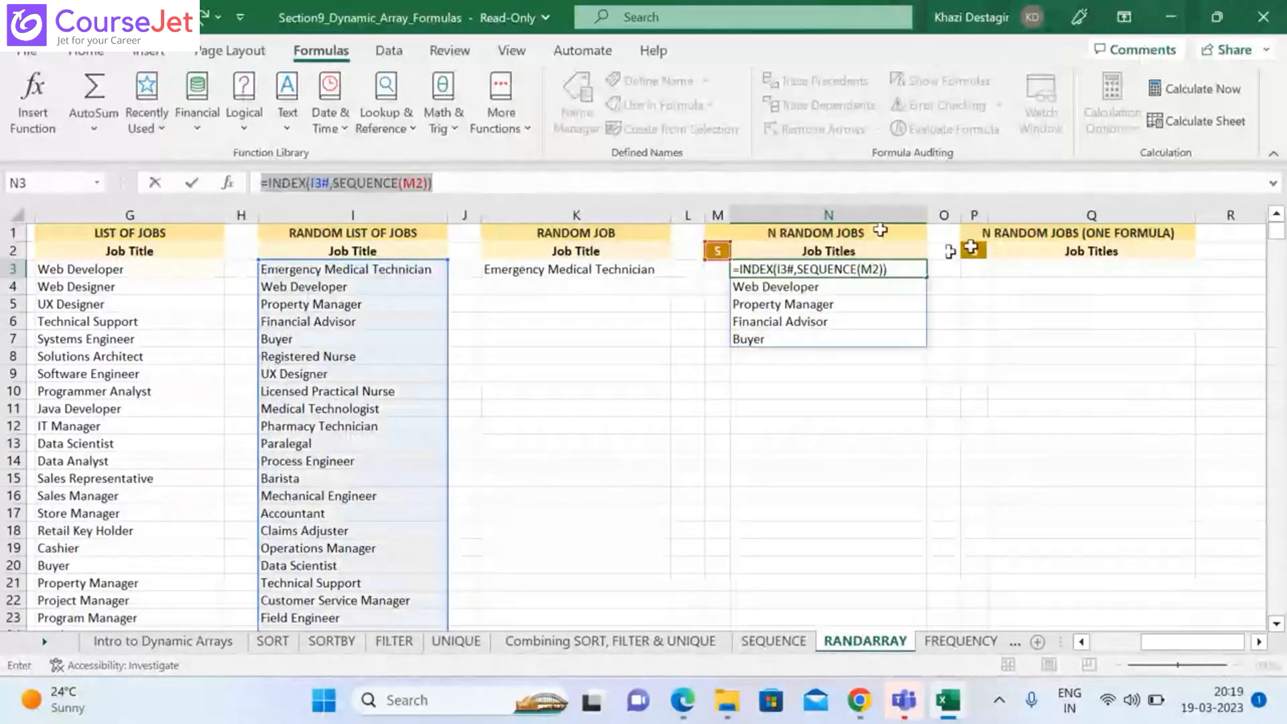
key(Return)
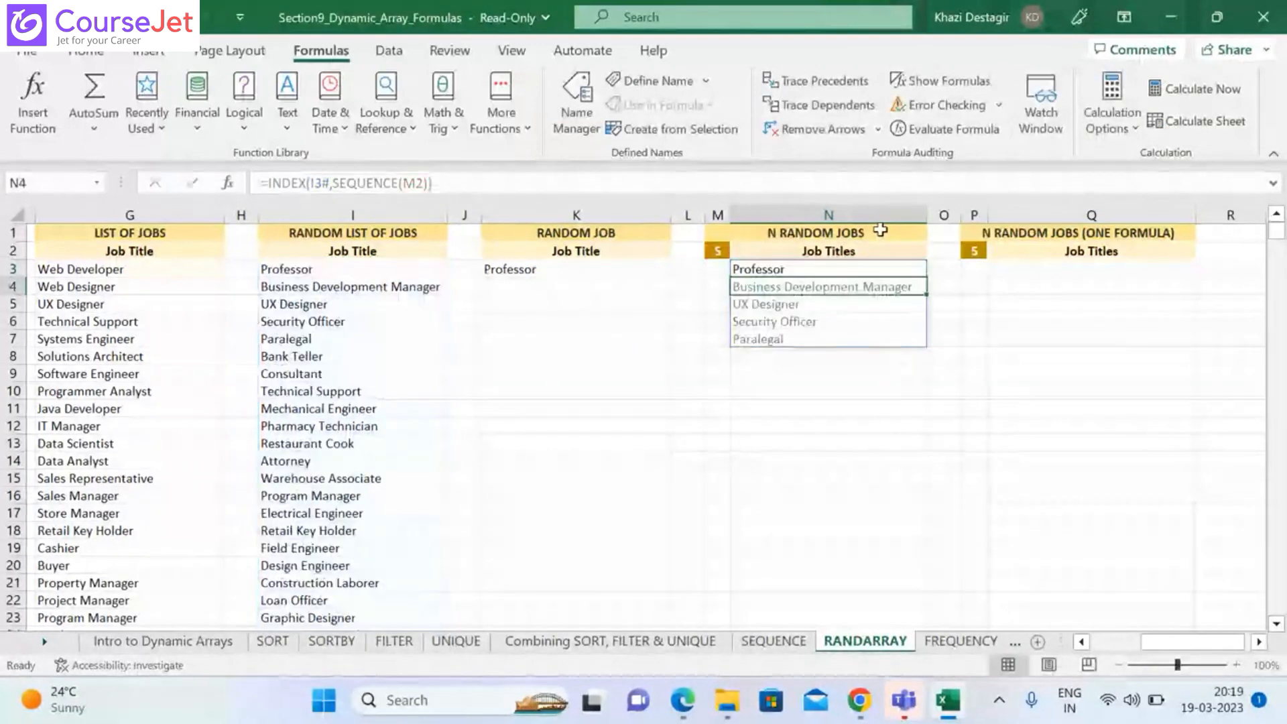
click(1043, 270)
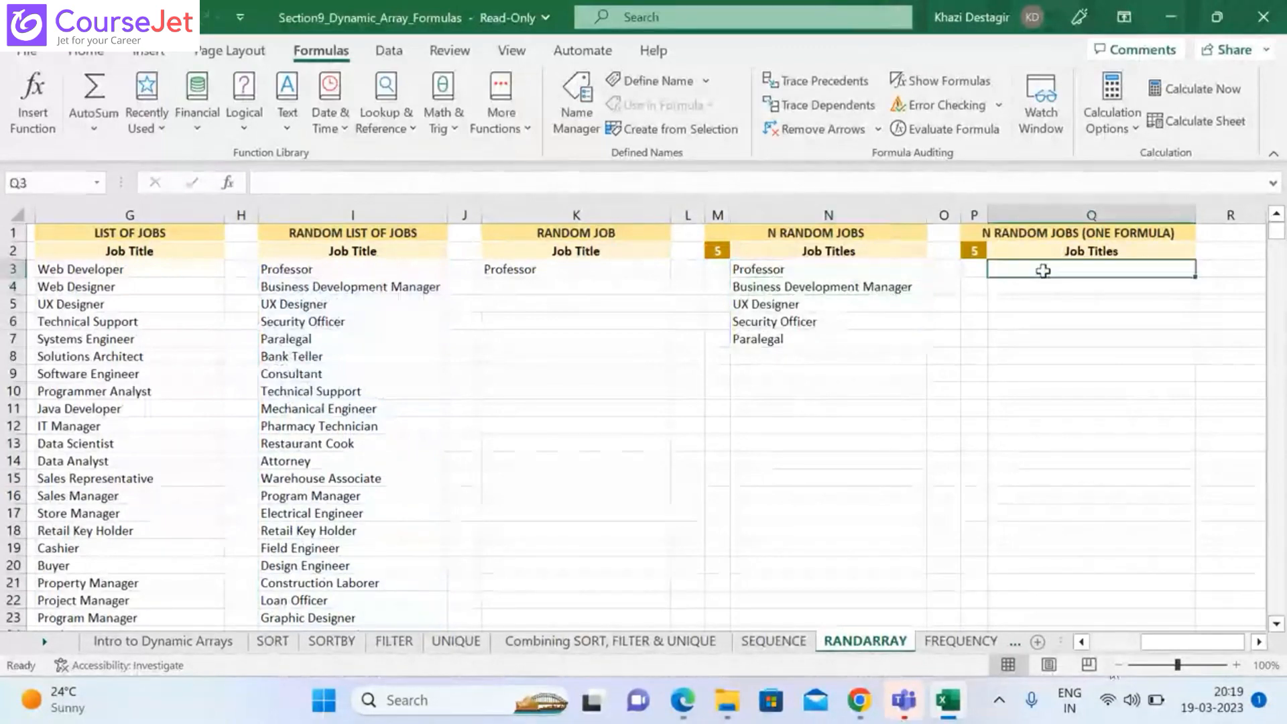
key(ctrl+v)
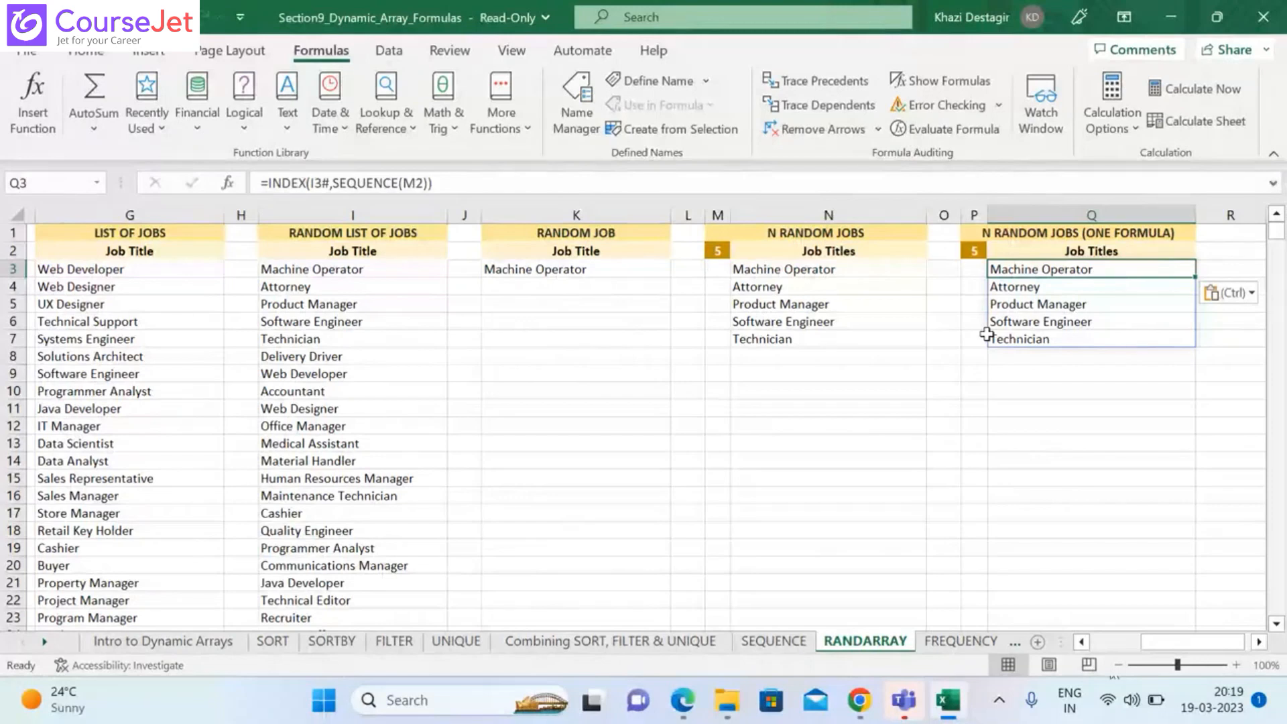
Copy the expression SORTBY(G3#,RANDARRAY(ROWS(G3#))) without its equals sign from the random job list formula in I3
click(389, 375)
click(345, 271)
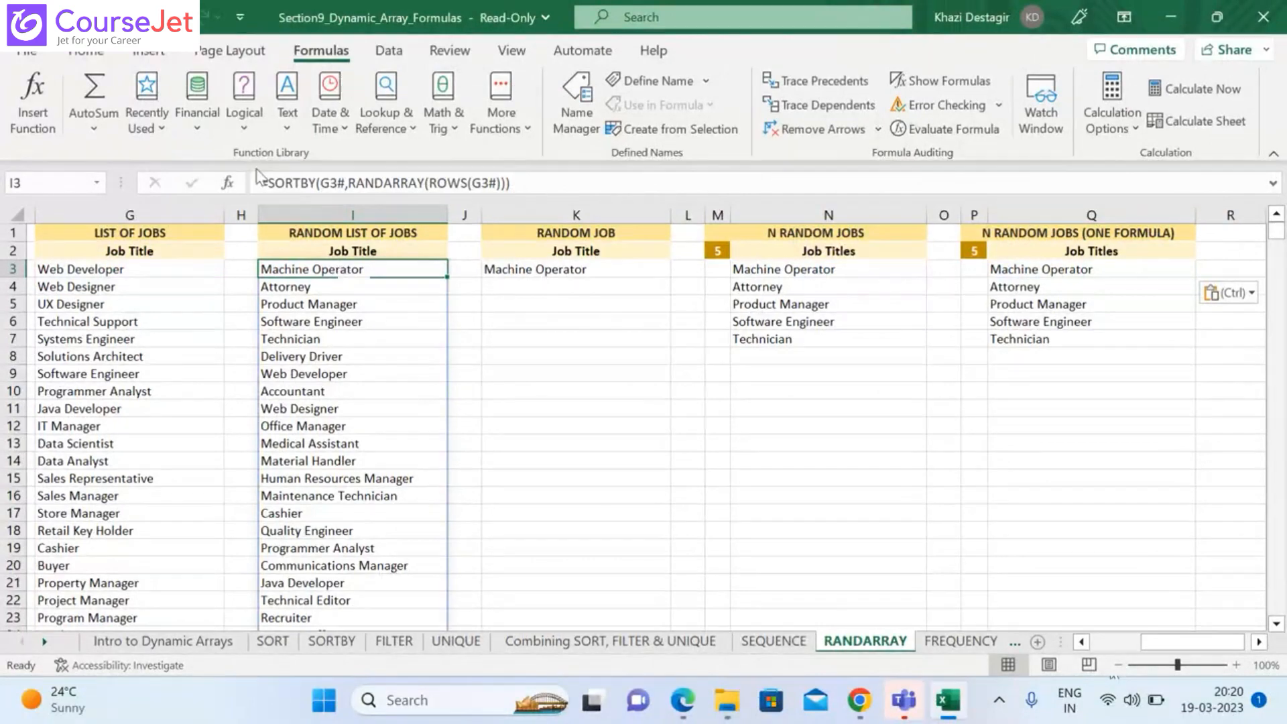
drag(270, 184, 516, 186)
key(ctrl+c)
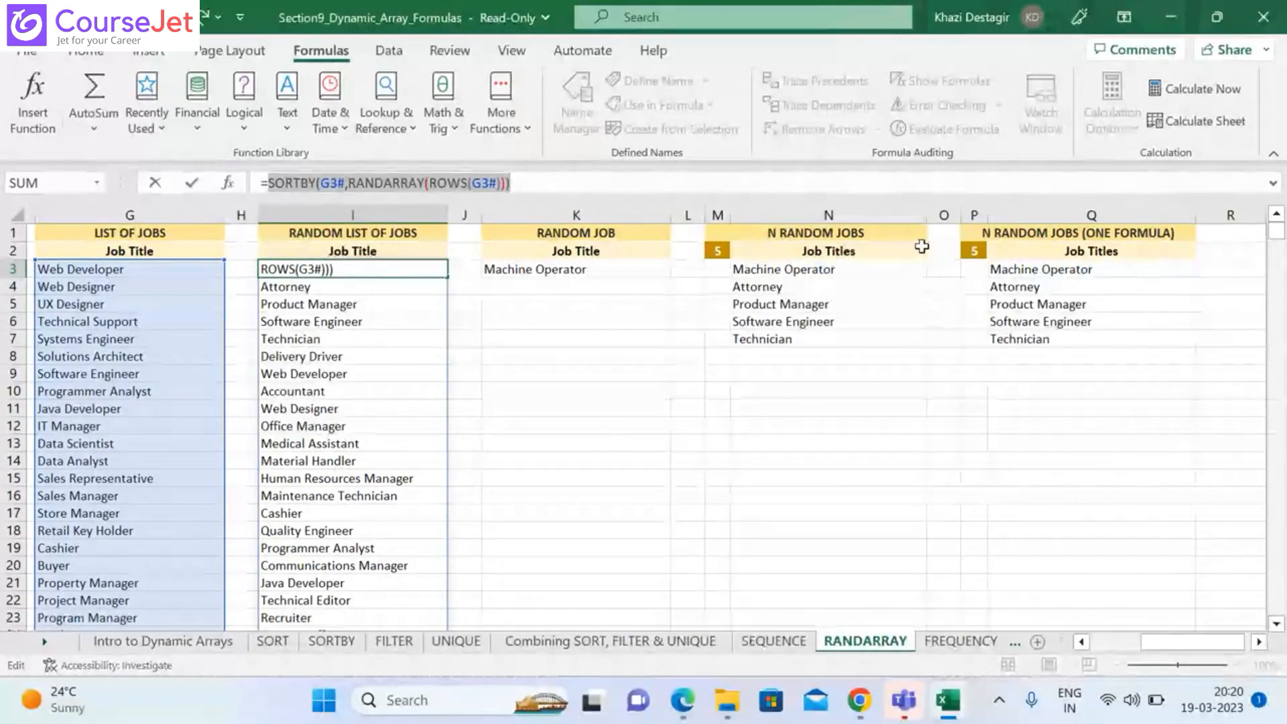
key(Return)
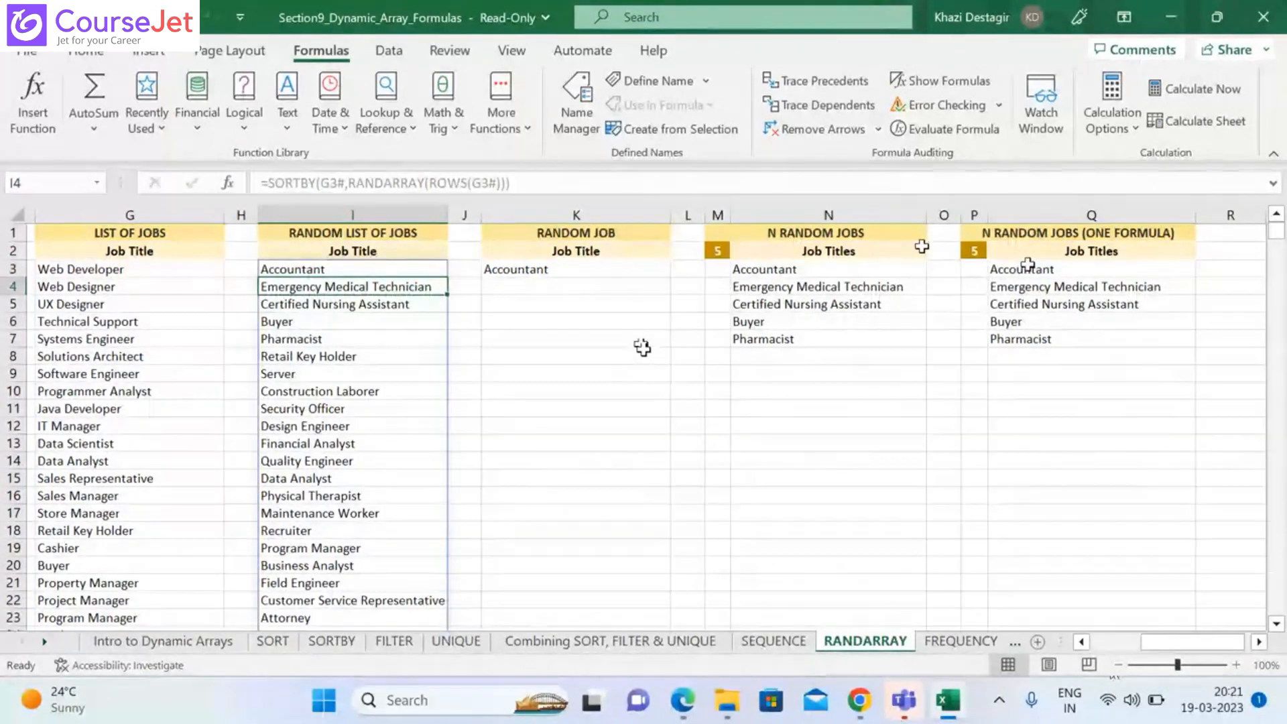
Replace the I3# reference in Q3's INDEX formula with the copied SORTBY(G3#,RANDARRAY(ROWS(G3#))) expression
click(1050, 270)
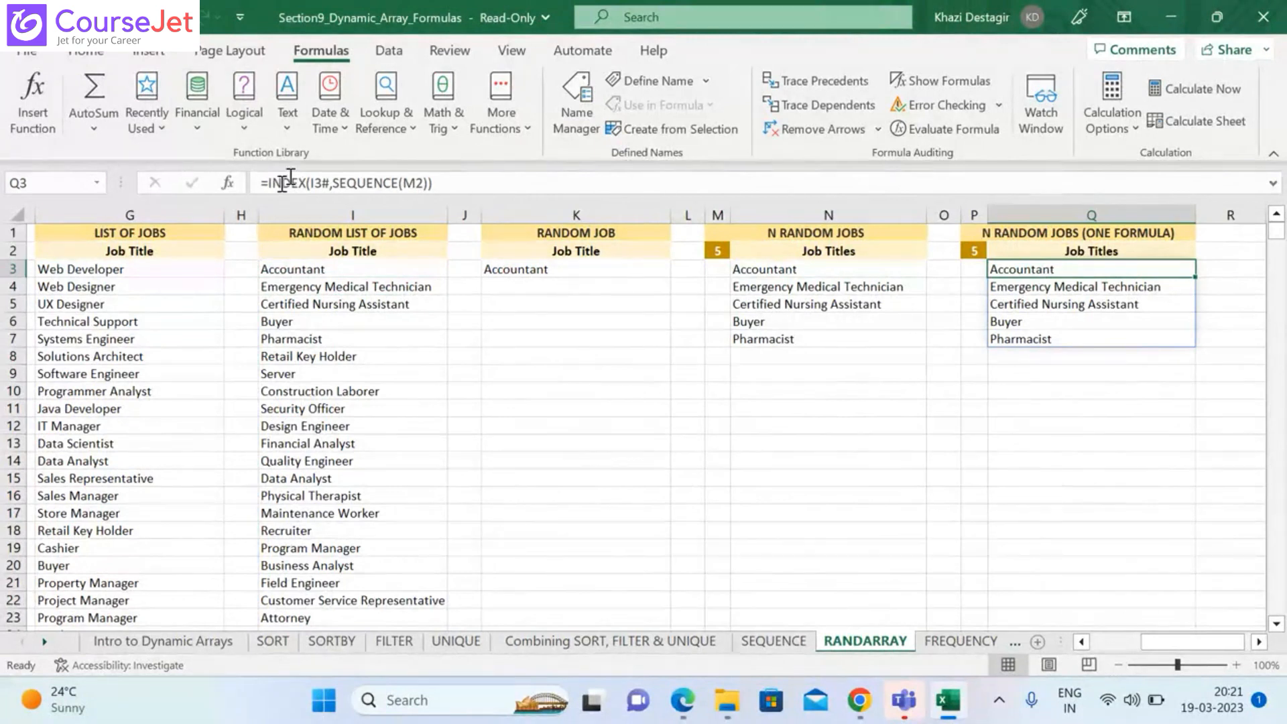
click(325, 182)
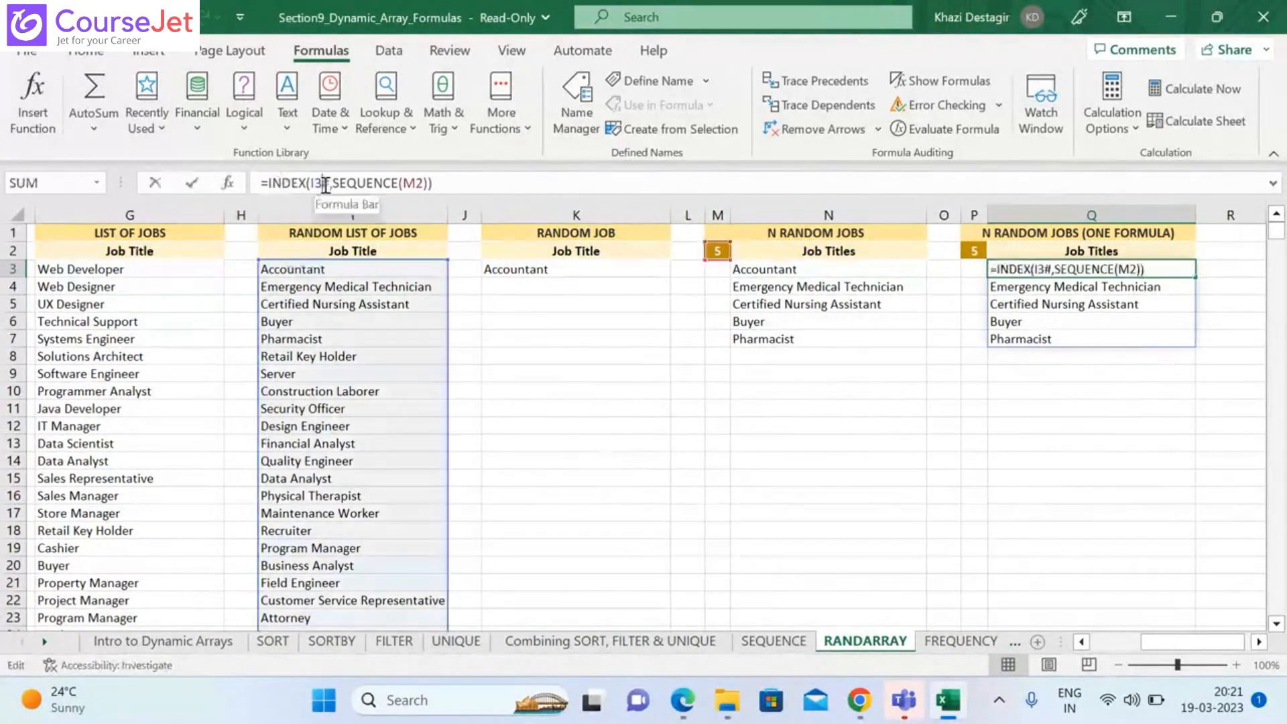
key(BackSpace)
key(BackSpace)
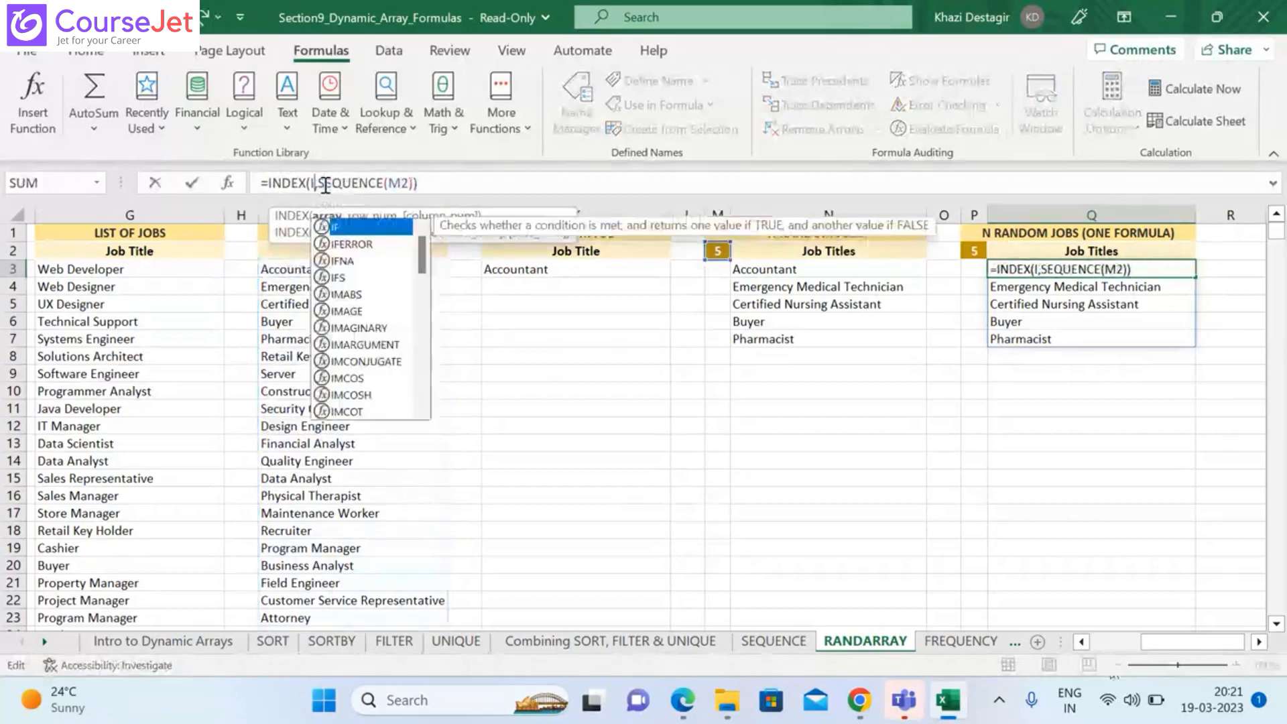
key(BackSpace)
key(ctrl+v)
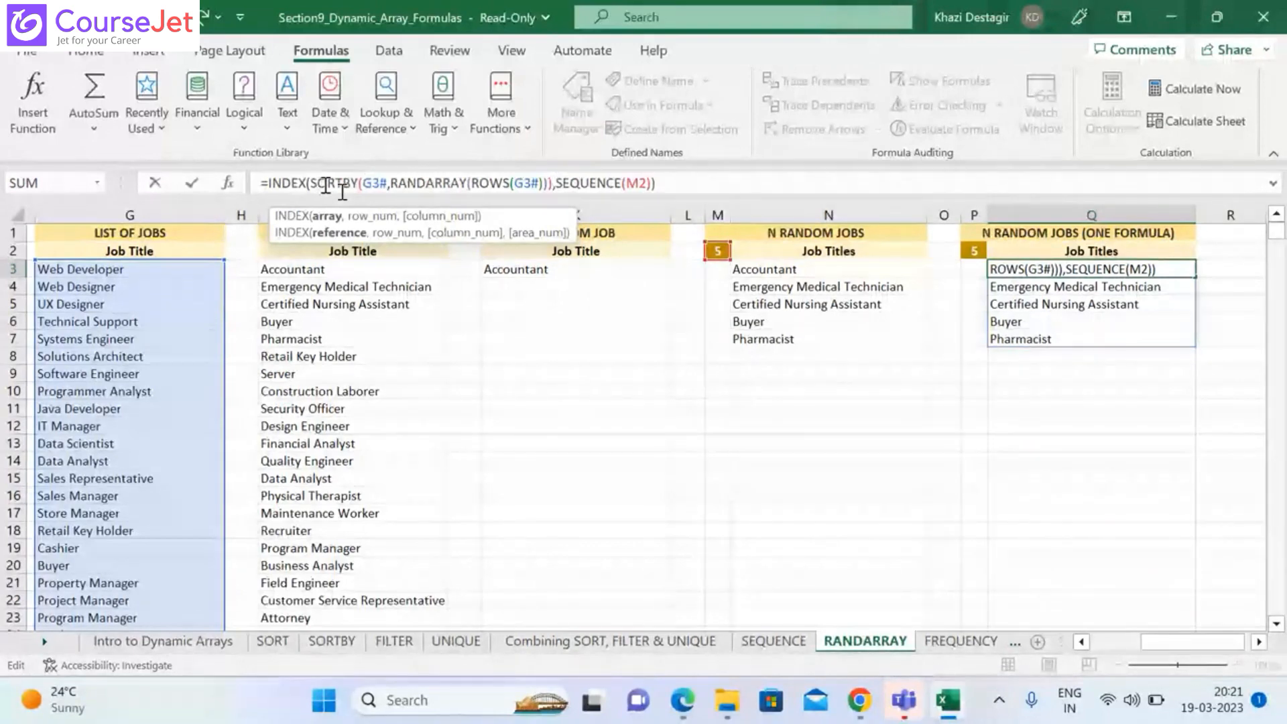
key(Return)
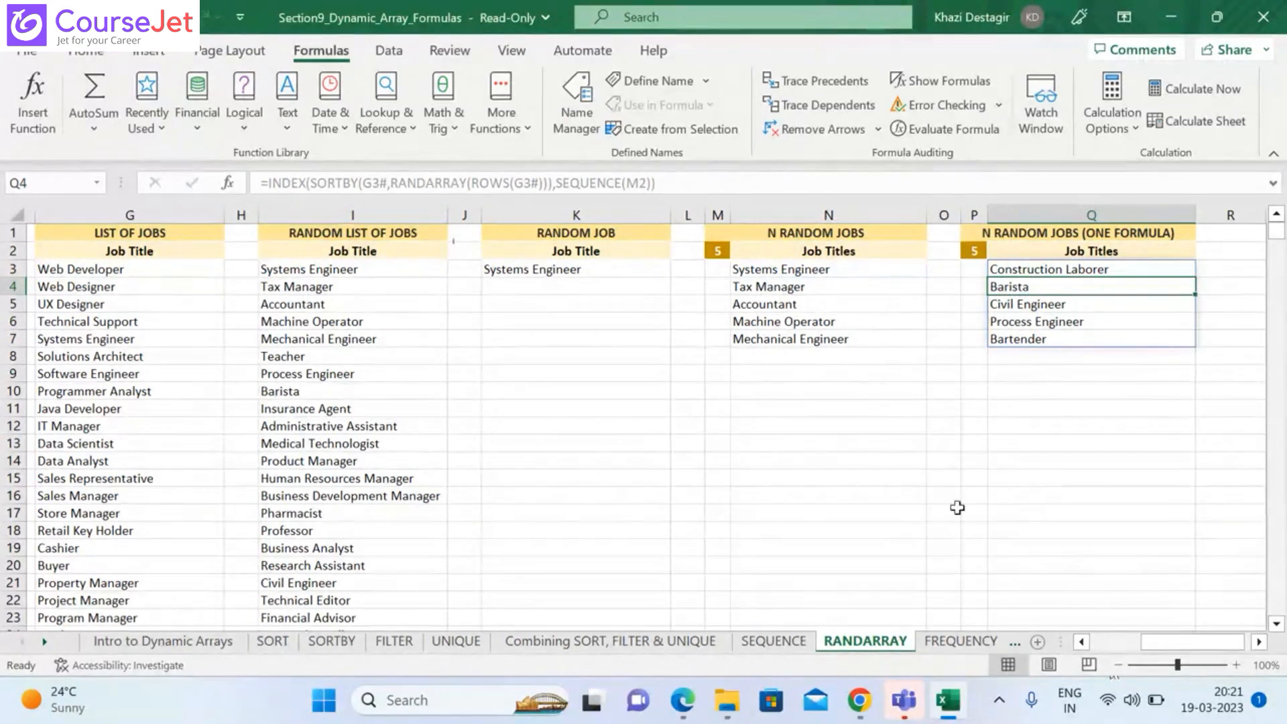
Copy the expression UNIQUE(B3:B842) without its equals sign from the list of jobs formula in G3
drag(1179, 642, 1131, 662)
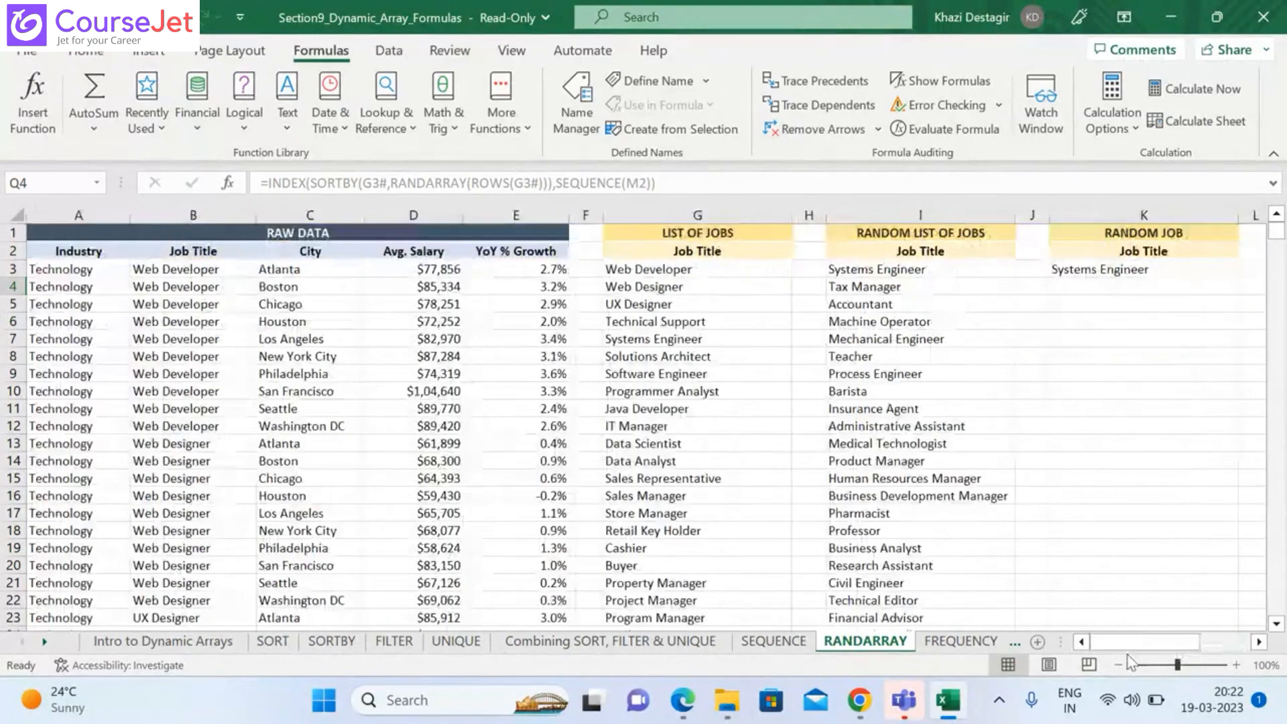
click(697, 268)
click(288, 183)
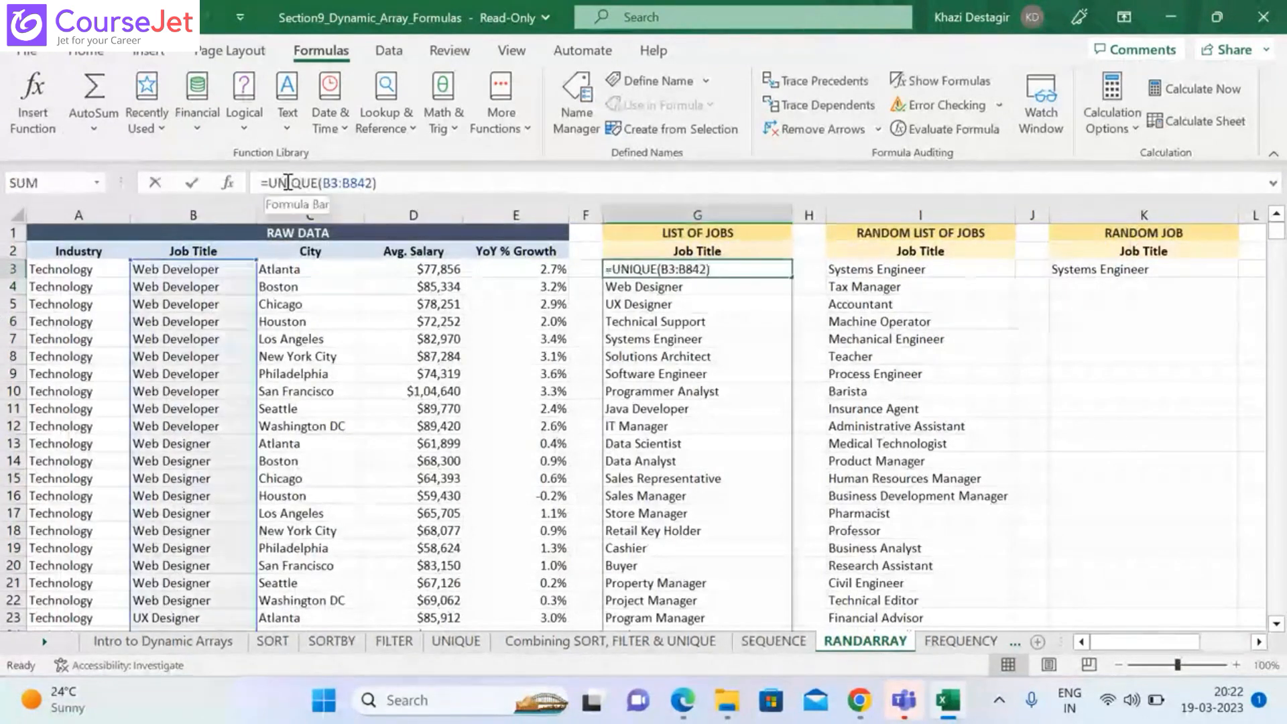
drag(269, 182, 377, 183)
key(ctrl+c)
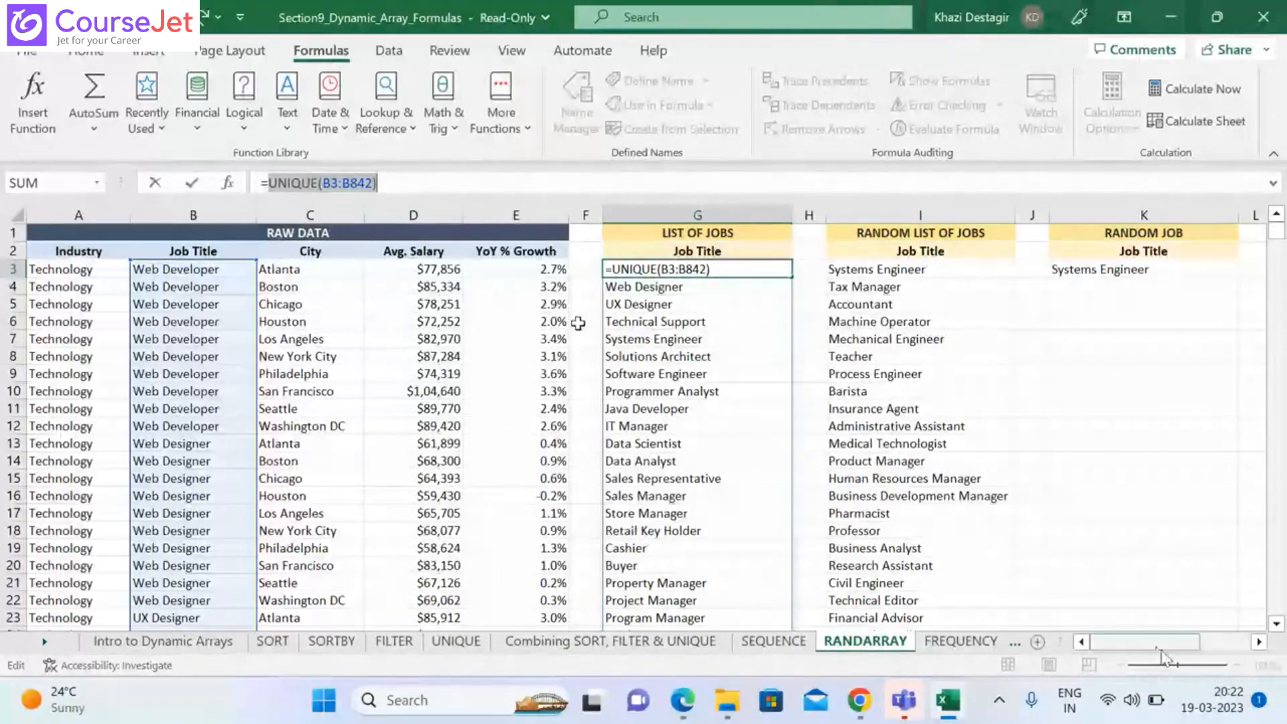
mouse_move(1165, 642)
mouse_down()
mouse_move(1245, 634)
mouse_move(1150, 624)
mouse_move(1135, 647)
mouse_move(1187, 643)
mouse_up()
key(Return)
In Q3's formula, replace the G3# array argument of SORTBY with the copied UNIQUE(B3:B842)
click(1072, 269)
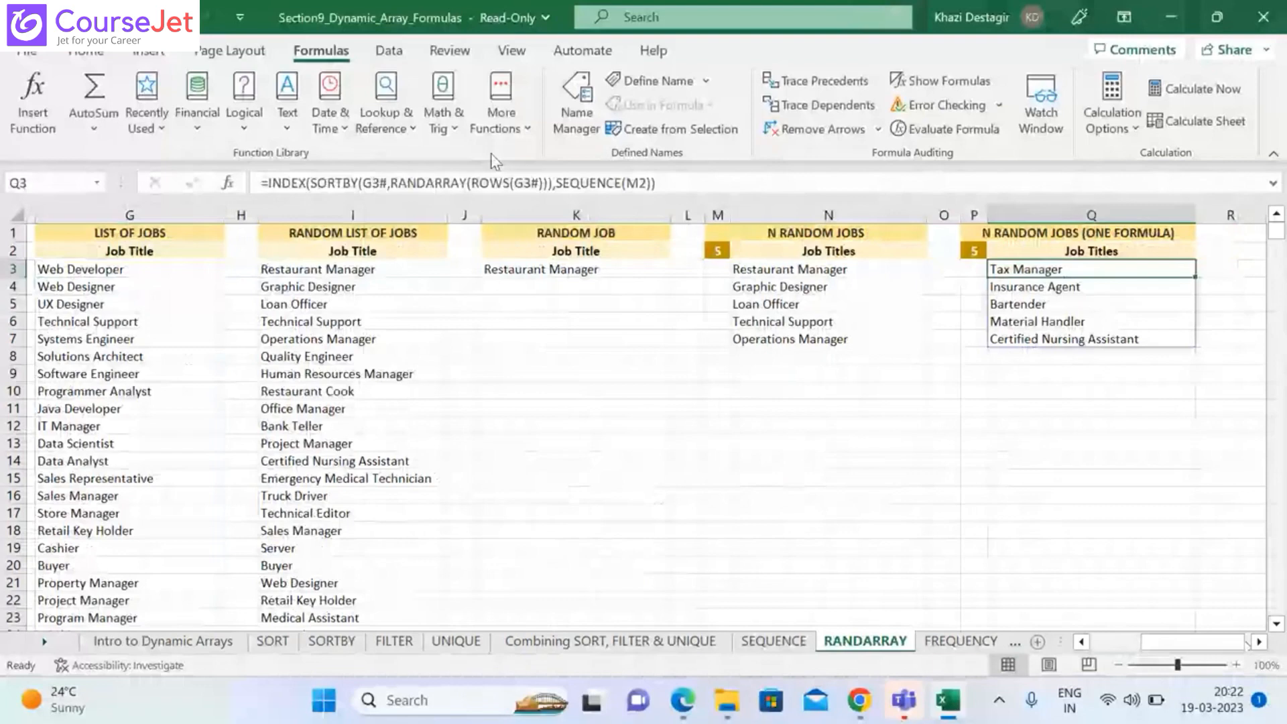
click(389, 183)
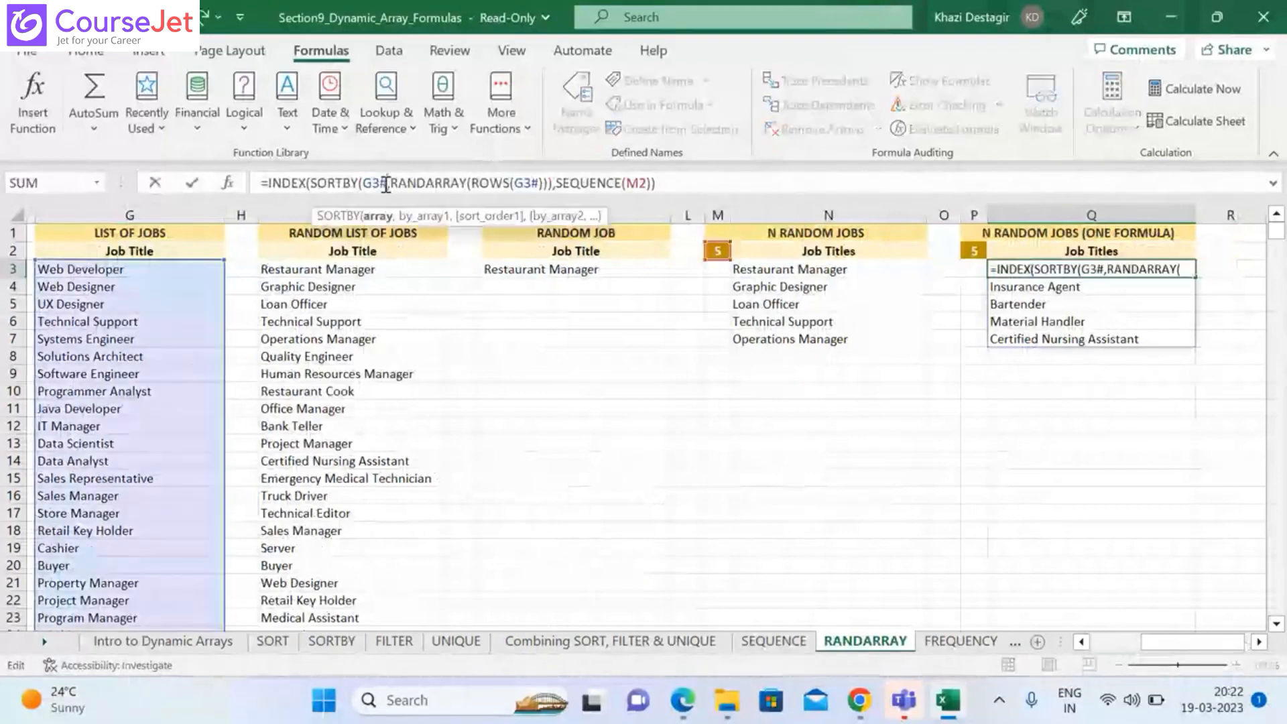
key(BackSpace)
key(BackSpace)
key(BackSpace)
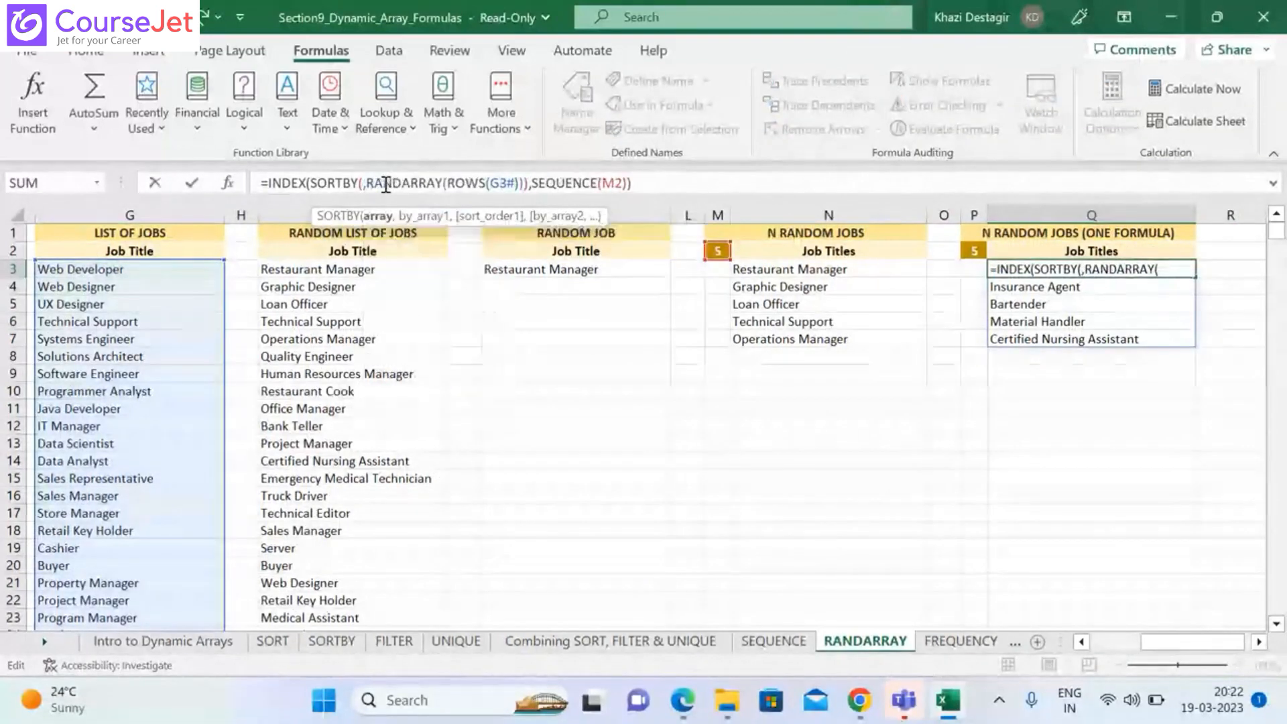
key(ctrl+v)
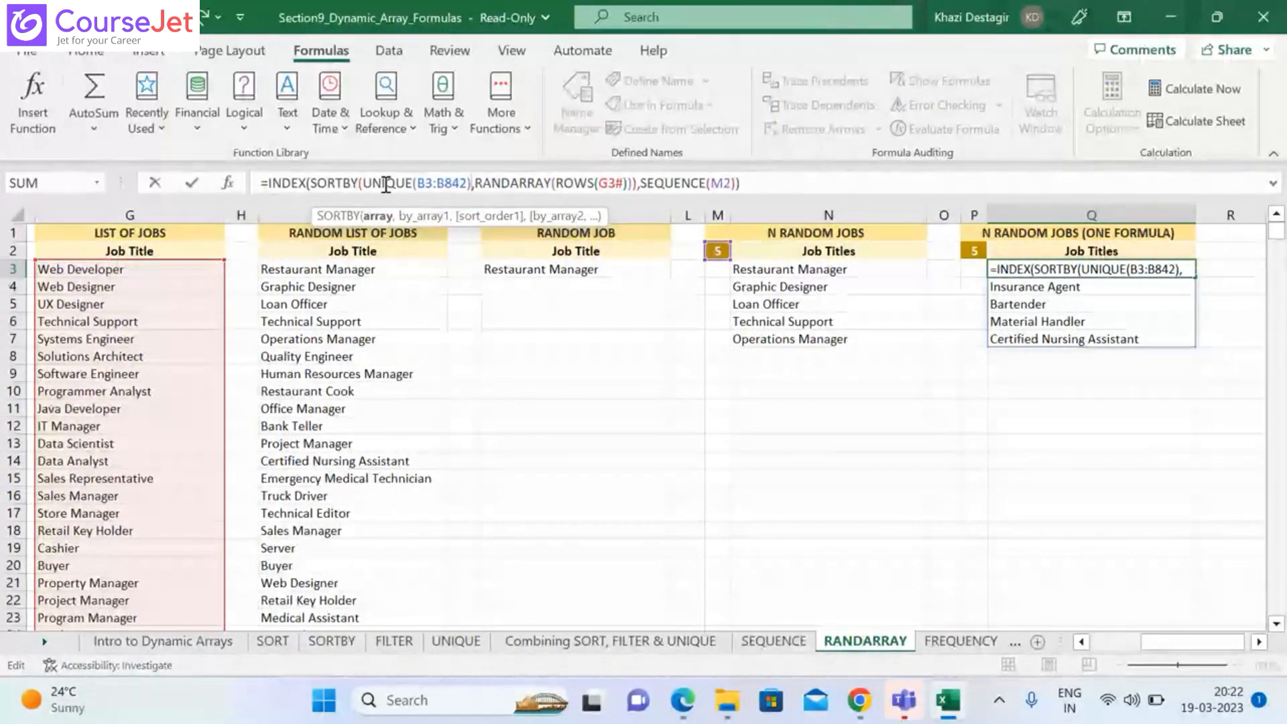
Replace the G3# reference inside ROWS in Q3 with UNIQUE(B3:B842) and commit the formula
click(623, 185)
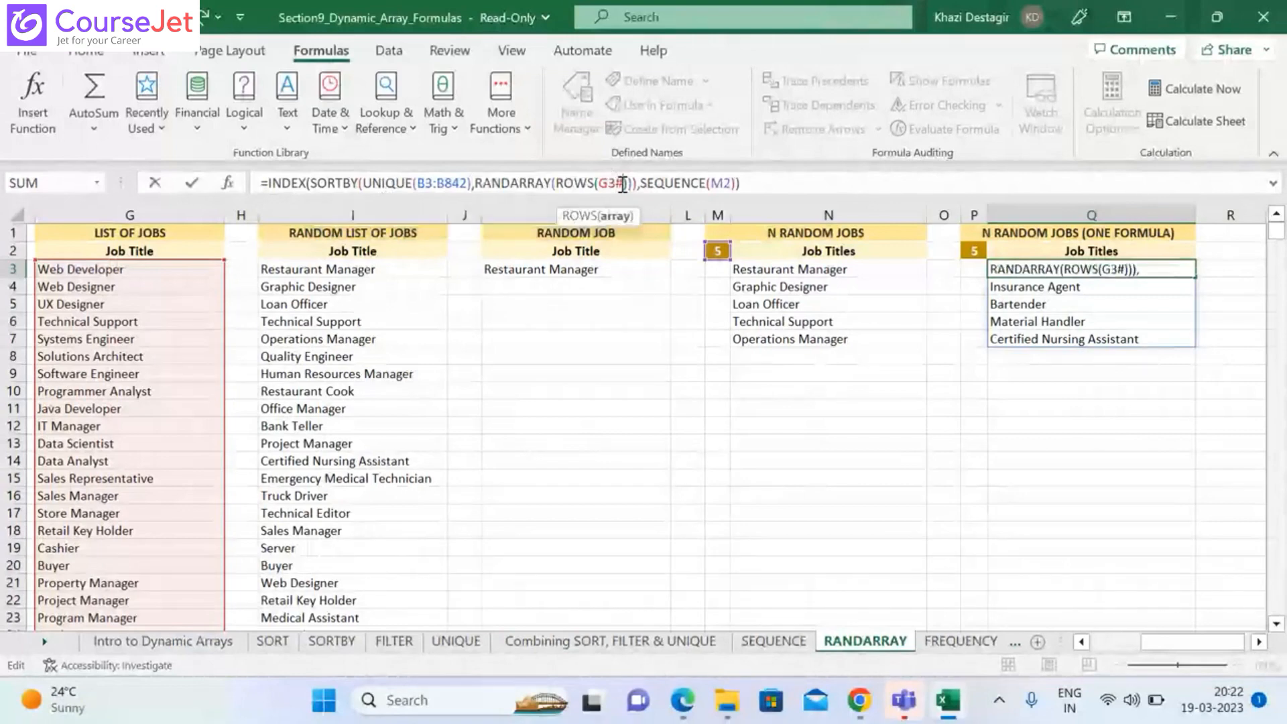
key(BackSpace)
key(BackSpace)
key(BackSpace)
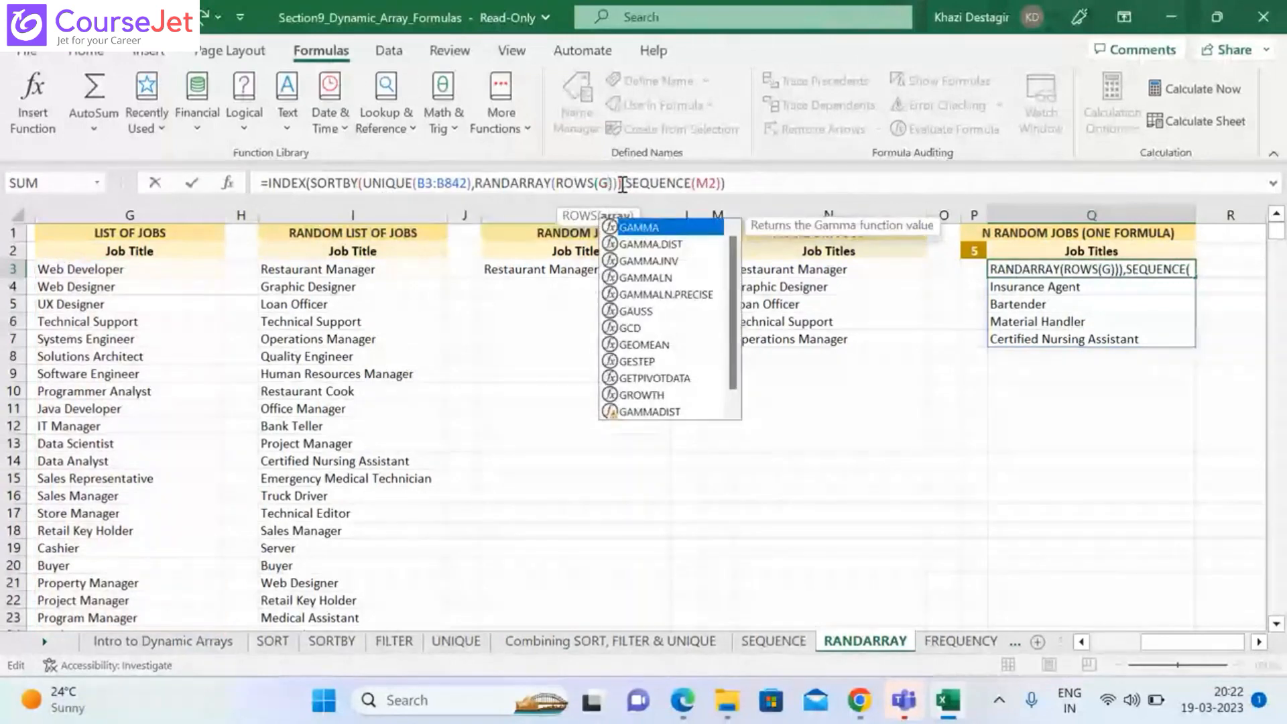
key(ctrl+v)
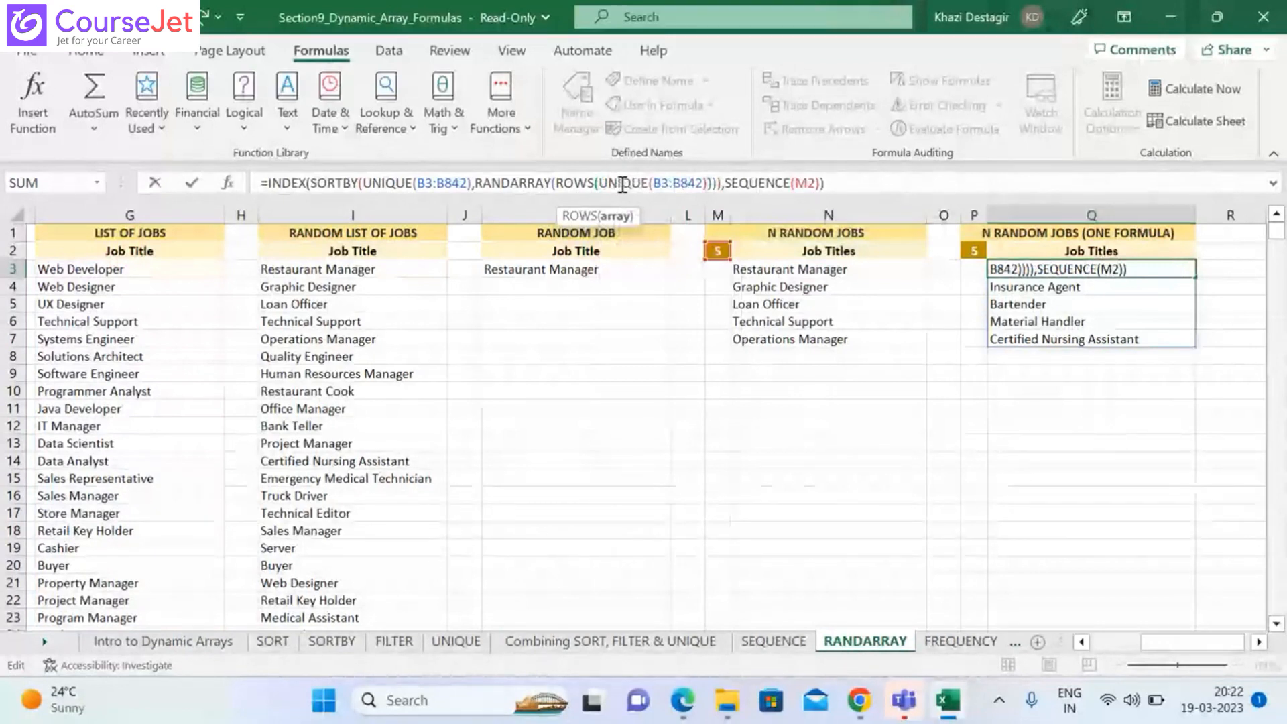
key(Return)
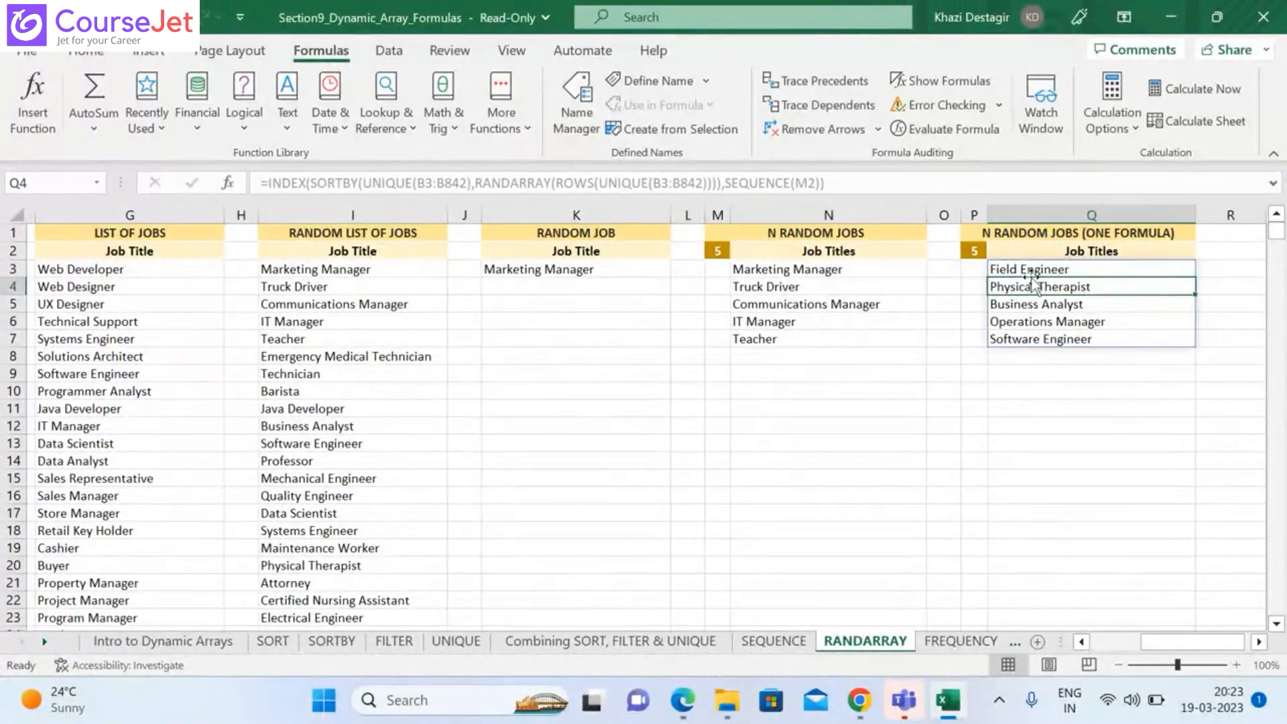
Point the SEQUENCE argument in Q3's formula to P2, the count cell beside the one-formula list
drag(1032, 277, 754, 362)
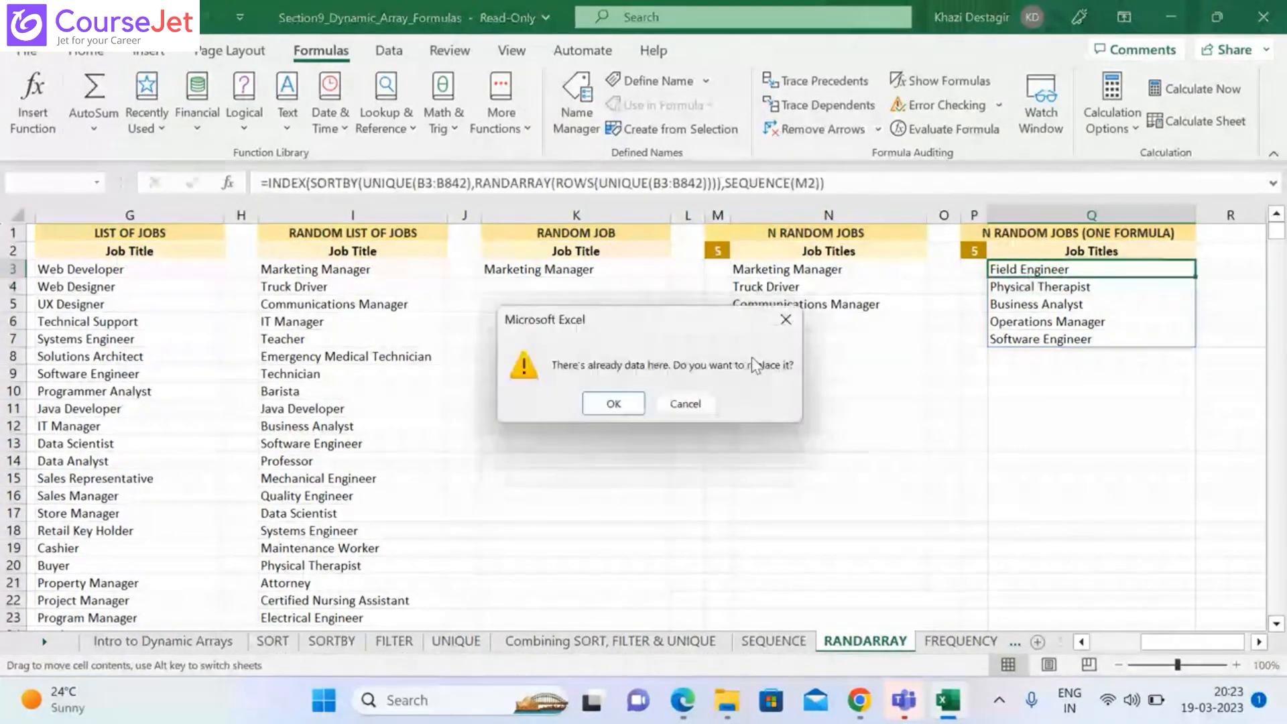
key(Escape)
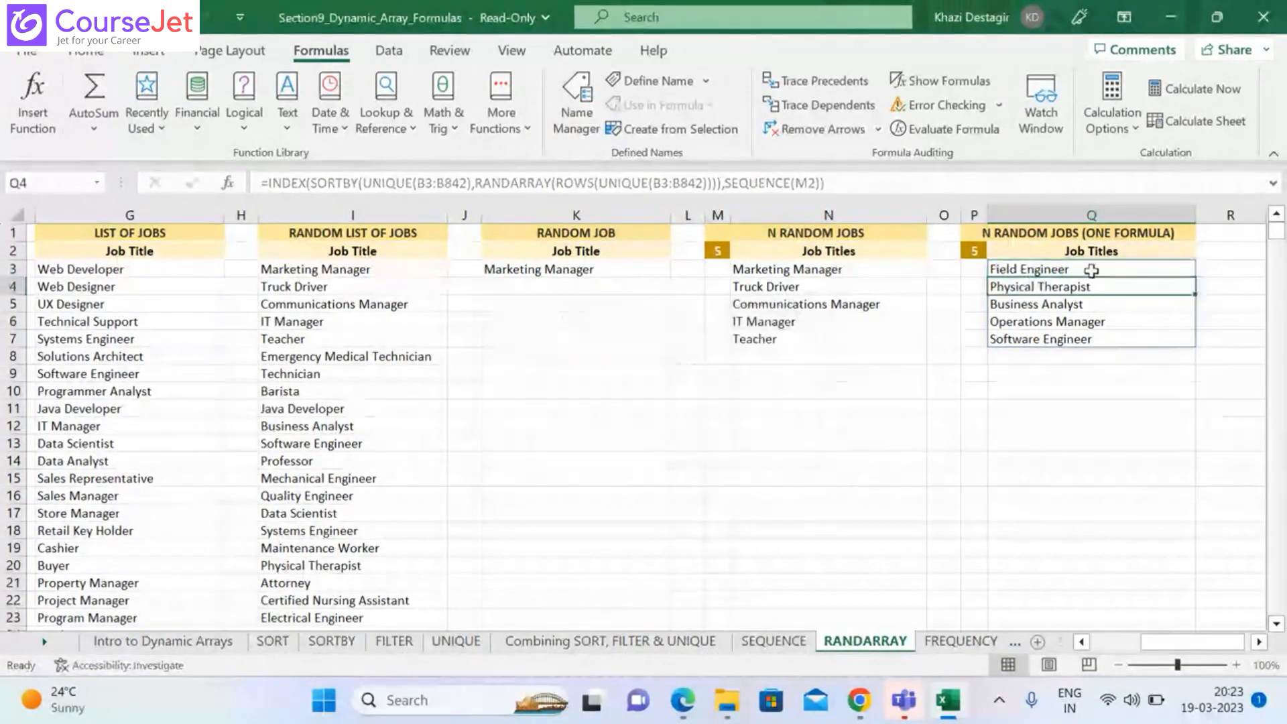
click(1091, 270)
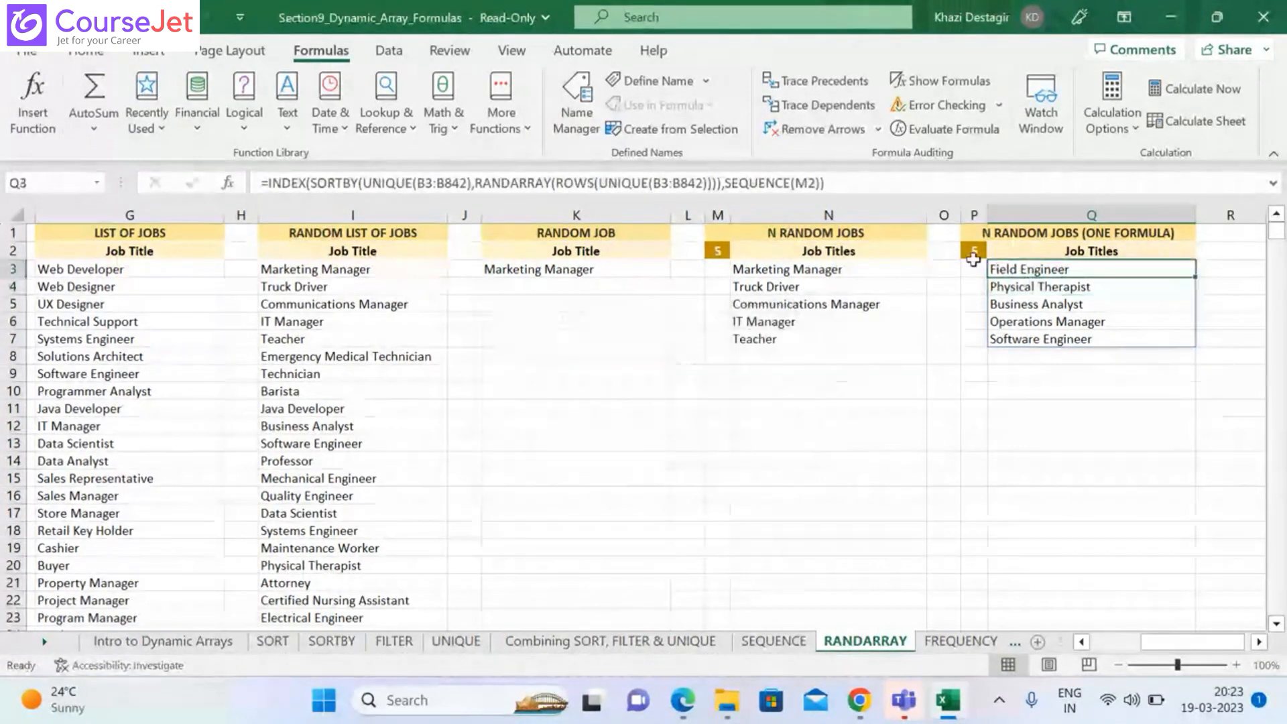
click(812, 184)
key(BackSpace)
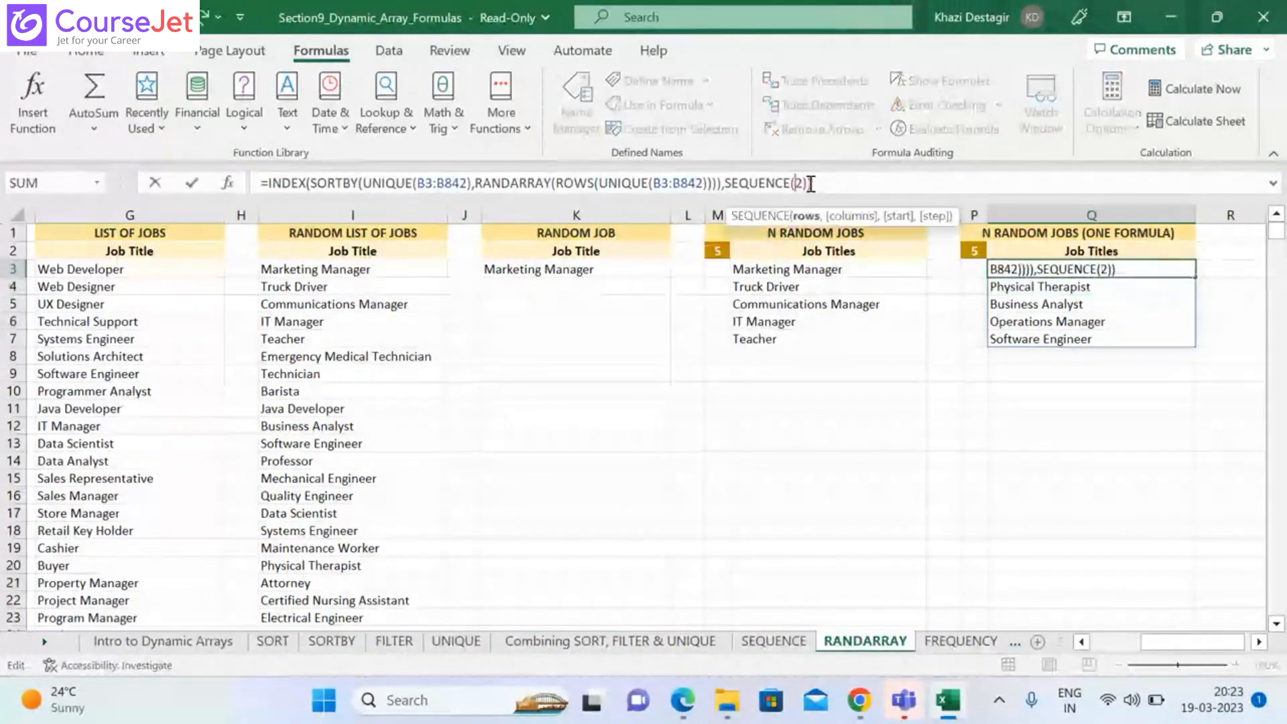
text(P)
key(Return)
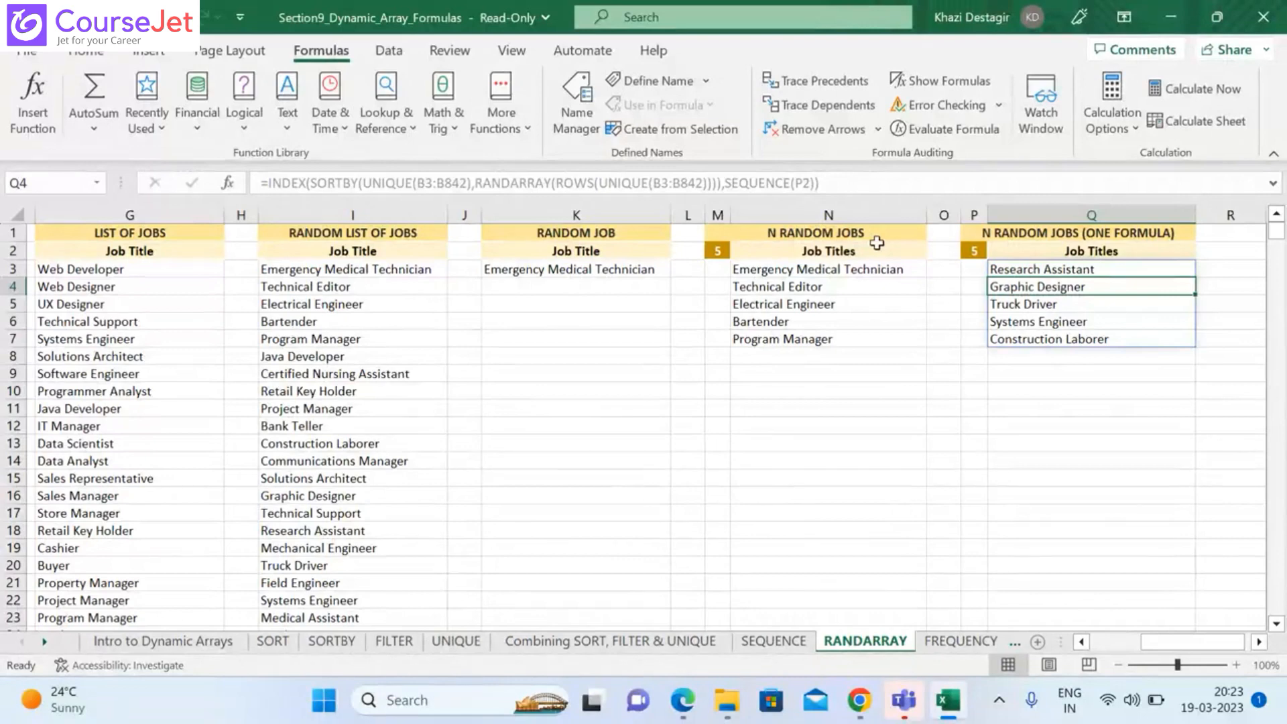
Delete the N RANDOM JOBS formula in N3 to test Q3's independence, and undo the deletion
click(1115, 271)
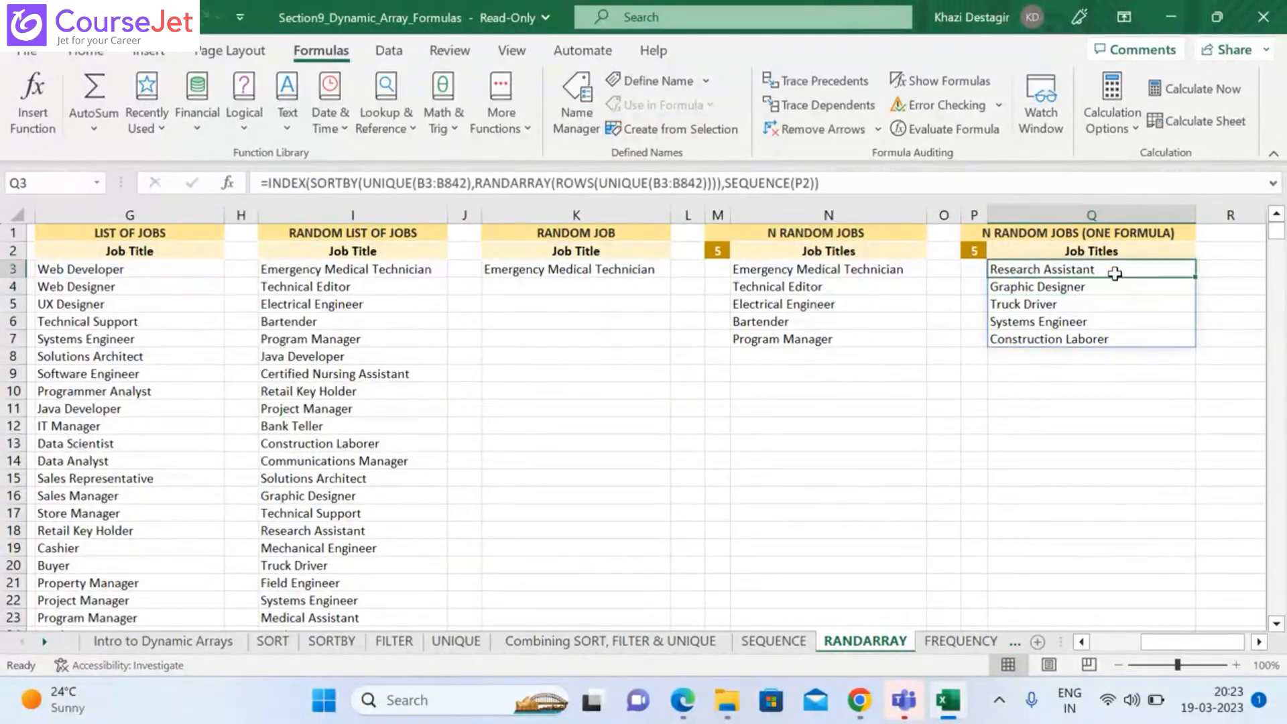
click(851, 269)
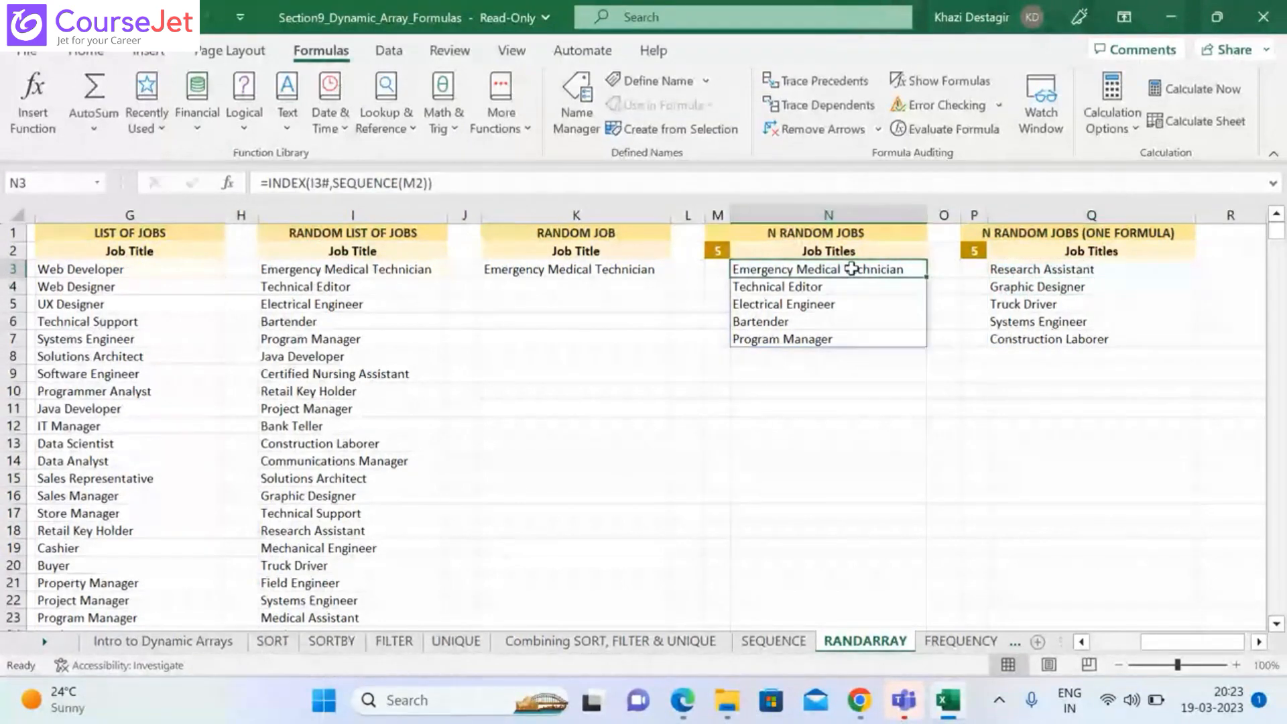
key(Delete)
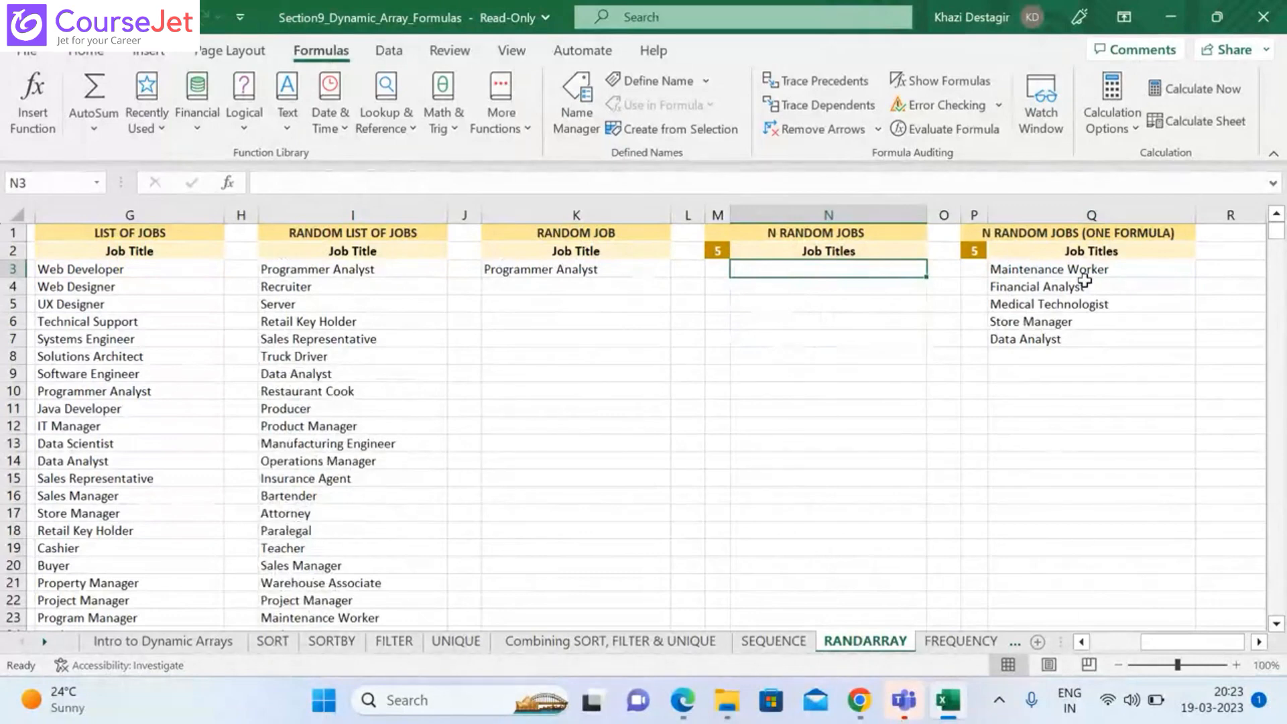
key(ctrl+z)
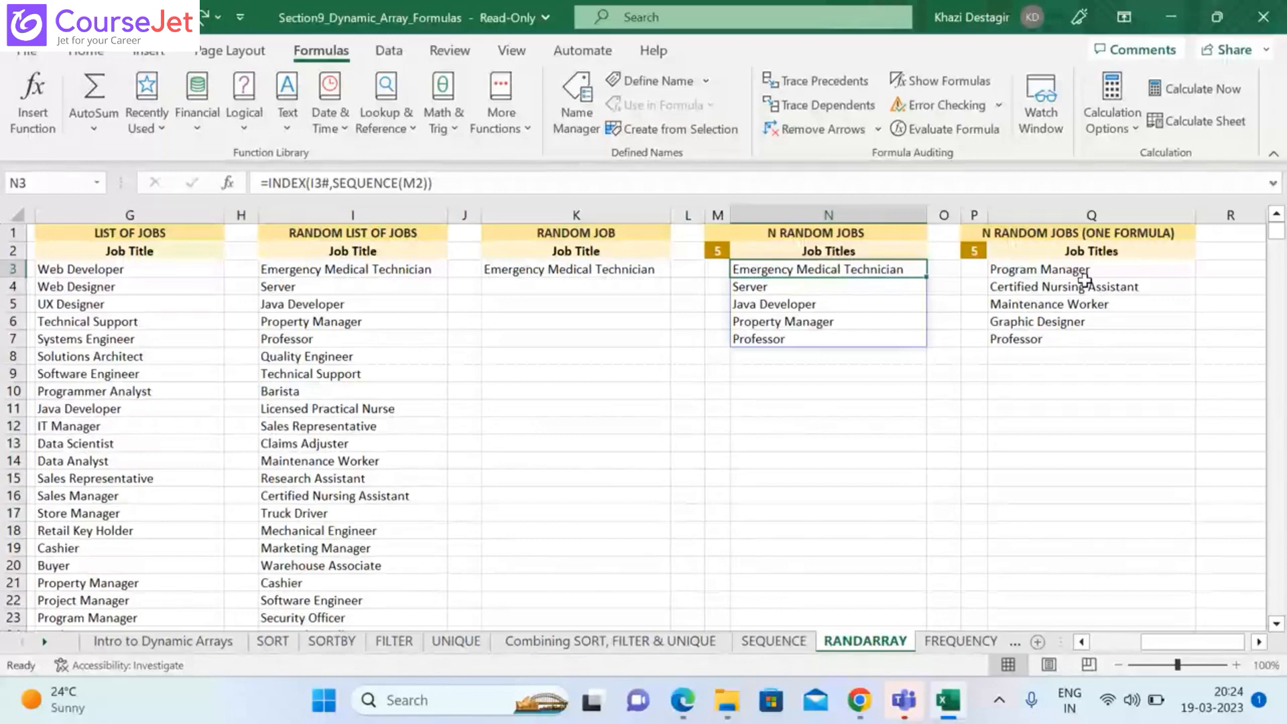
Clear the contents of columns G through N and select Q3 to check that its one-formula list works independently
click(807, 211)
mouse_move(807, 204)
mouse_down()
mouse_move(14, 213)
mouse_move(261, 214)
mouse_up()
key(Delete)
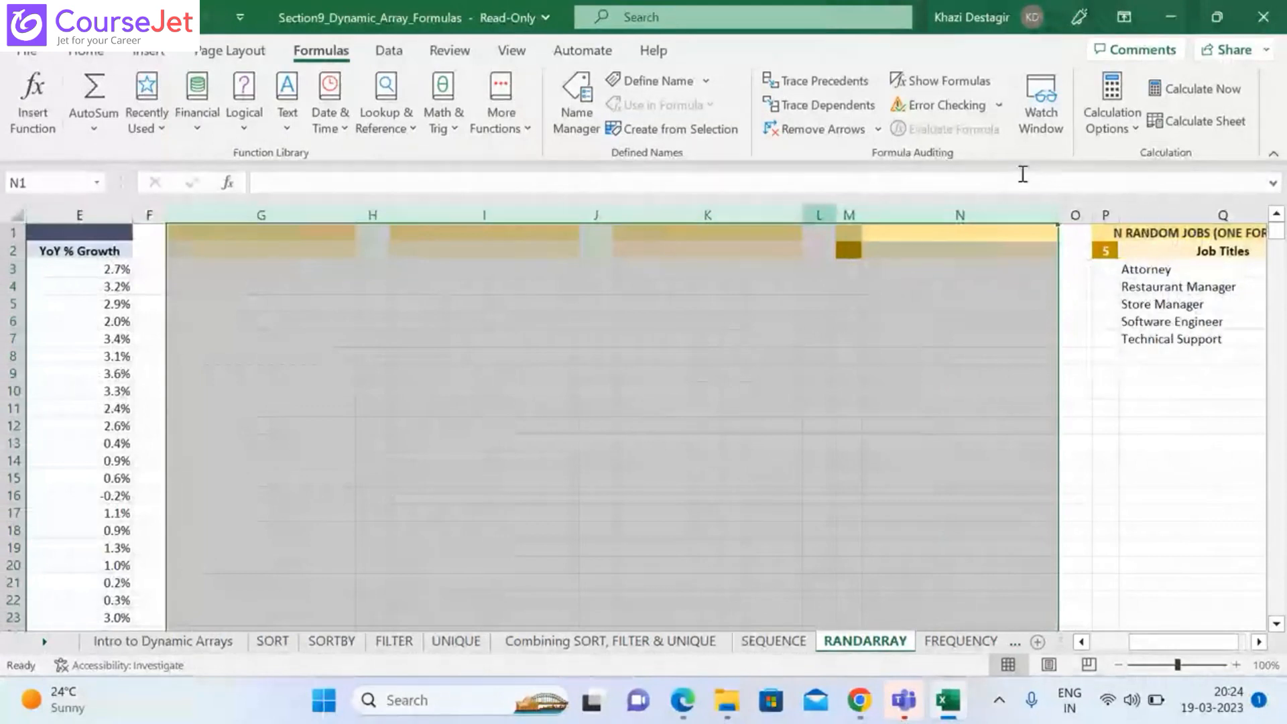
click(1167, 285)
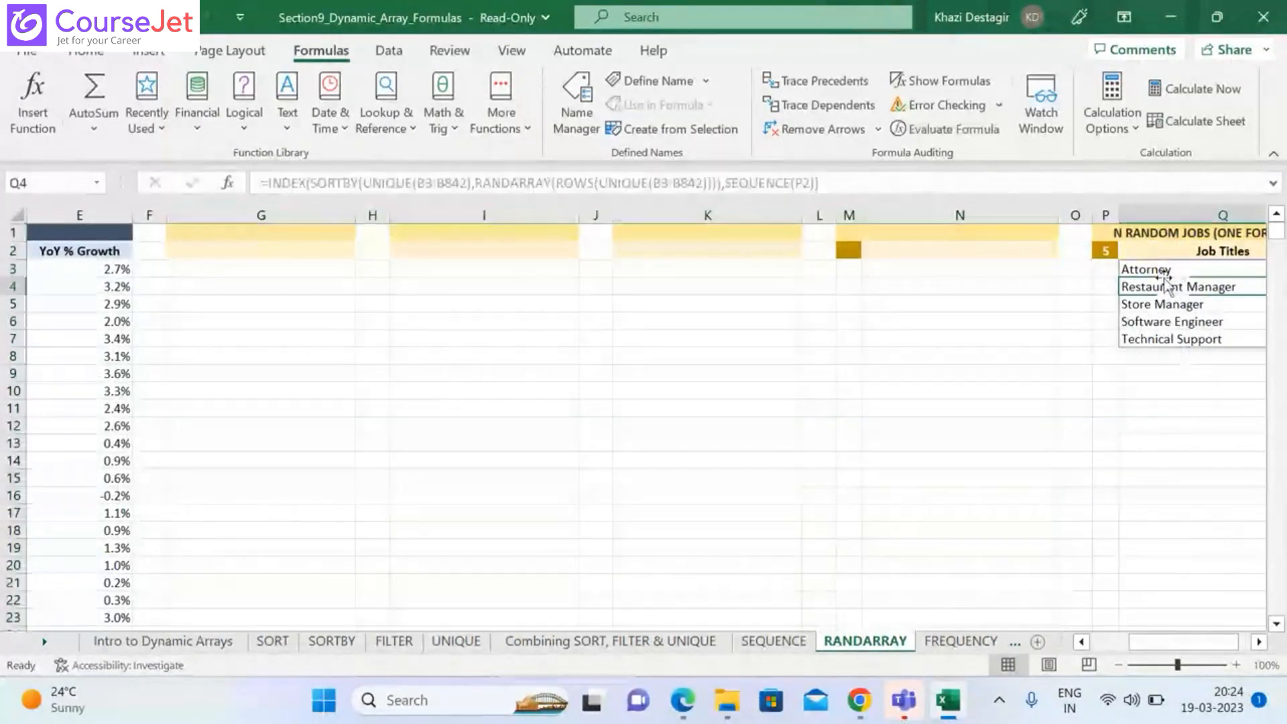
click(1157, 269)
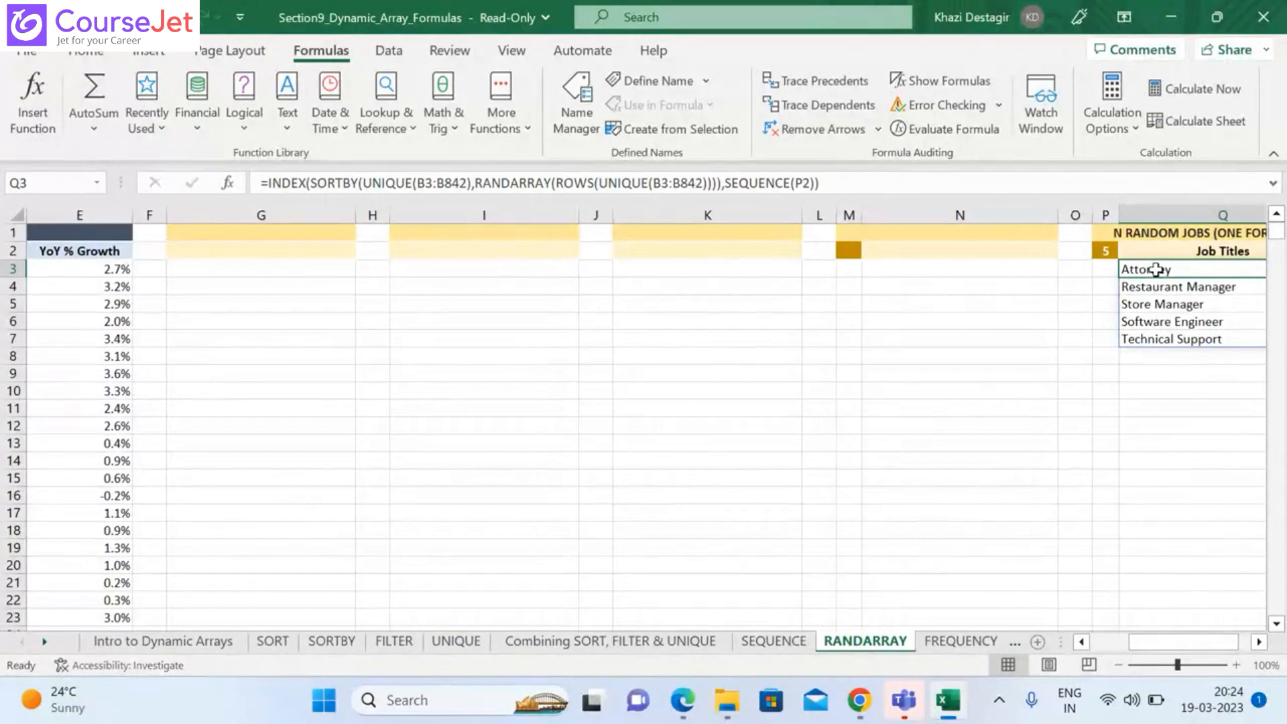
Switch to the Excel_Formulas_&_Functions PDF in Edge and move on from the RANDARRAY page to the legacy FREQUENCY function
mouse_move(860, 700)
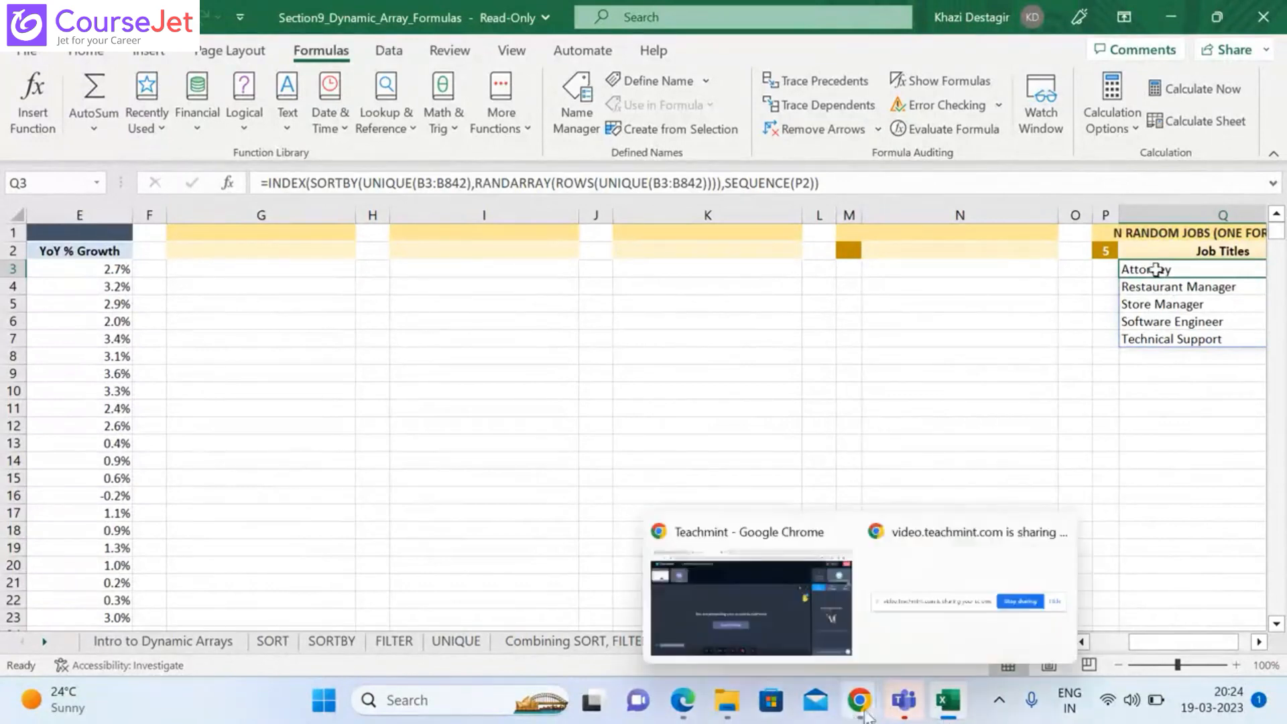
mouse_move(682, 700)
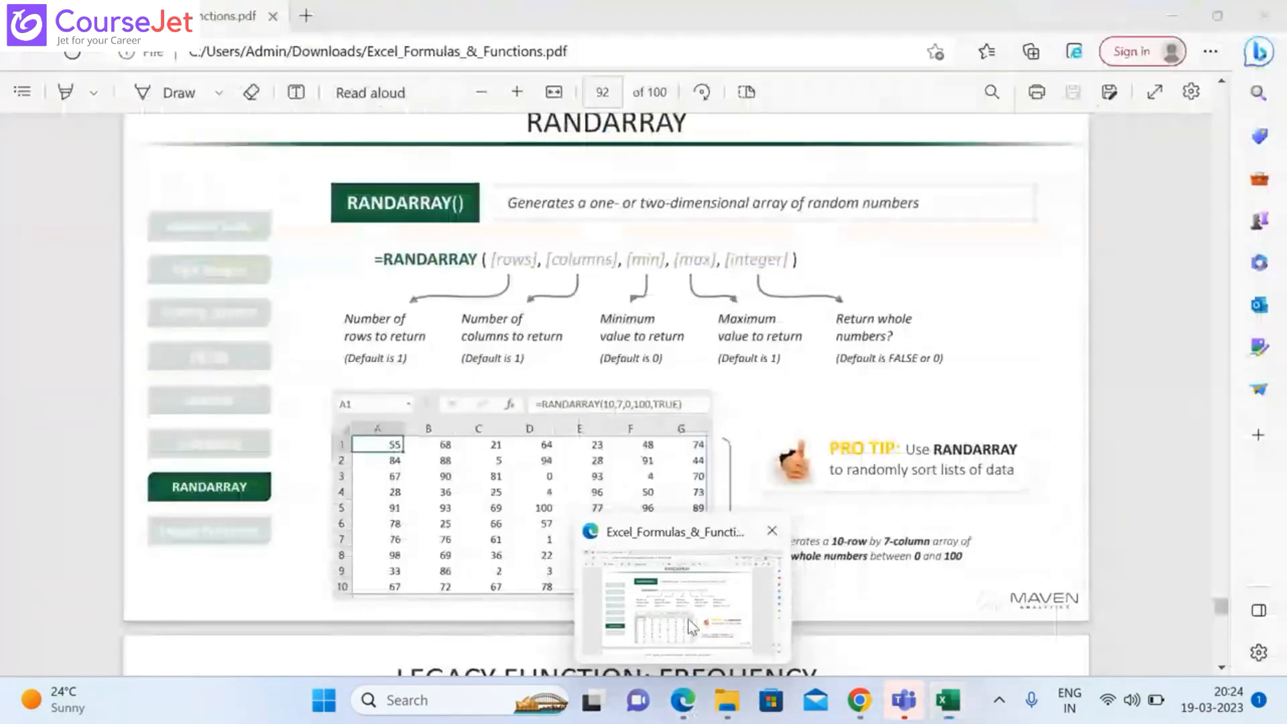
click(693, 626)
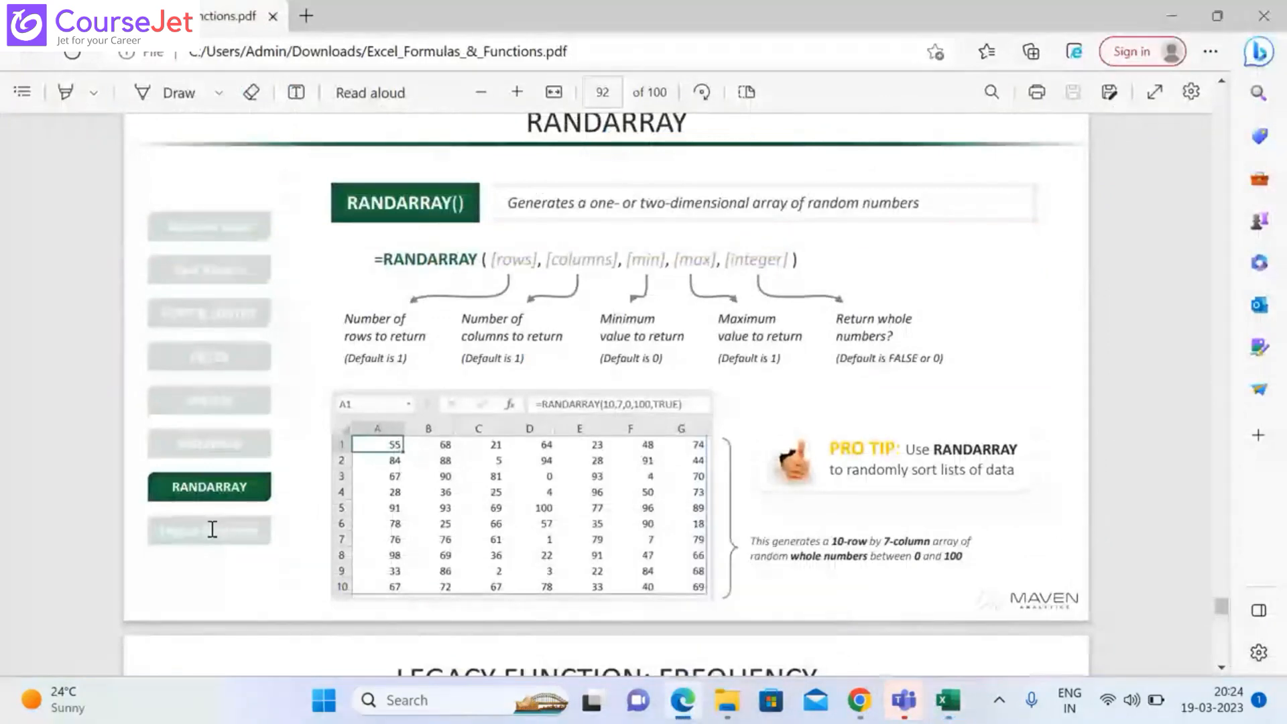
click(1221, 668)
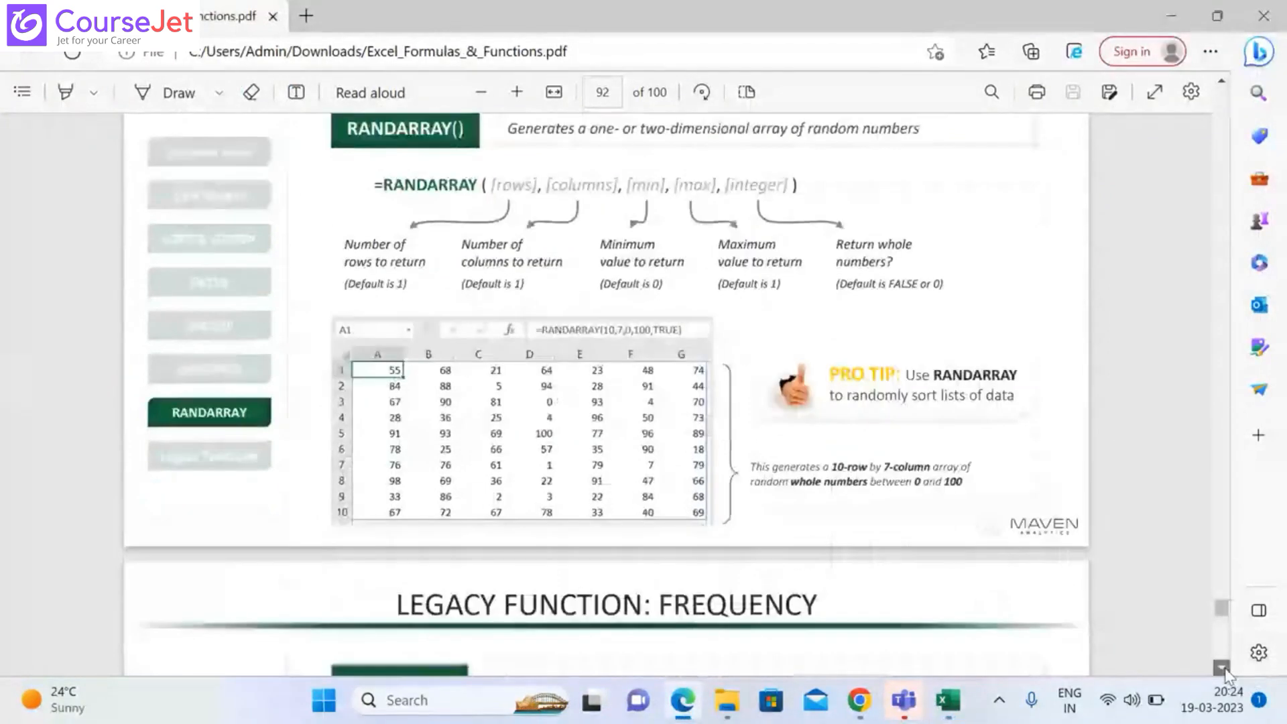
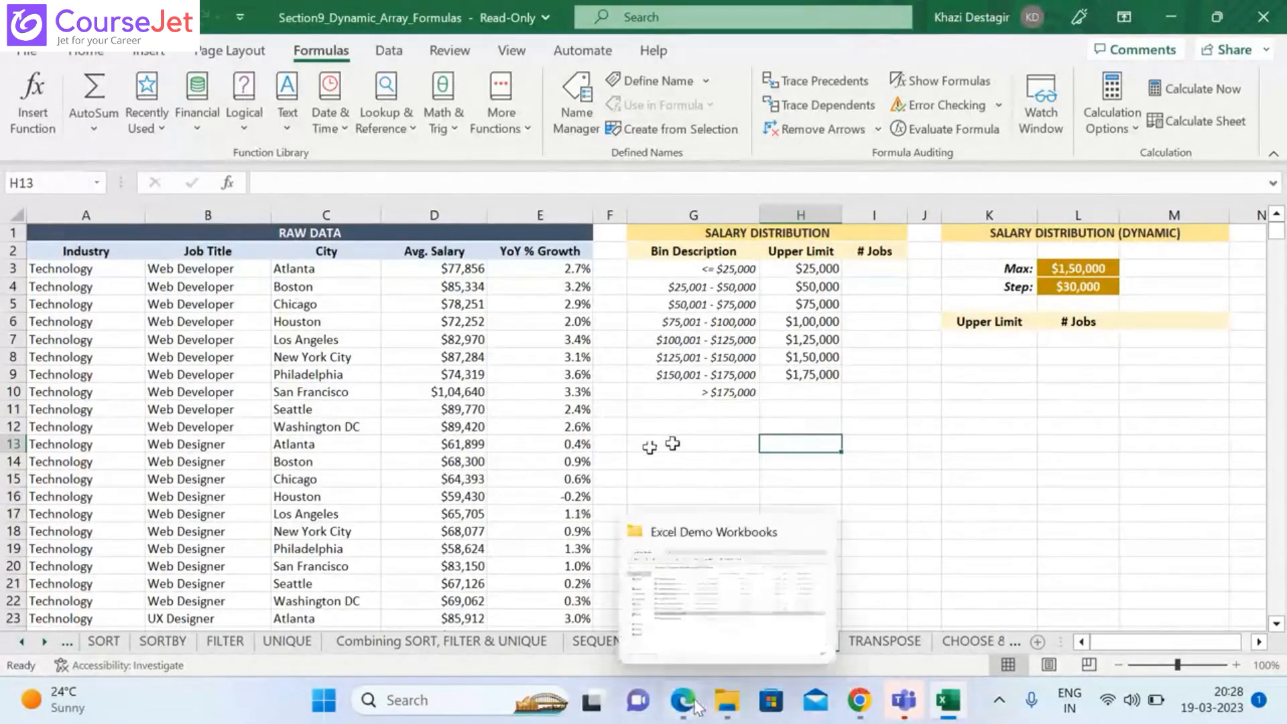
mouse_move(728, 697)
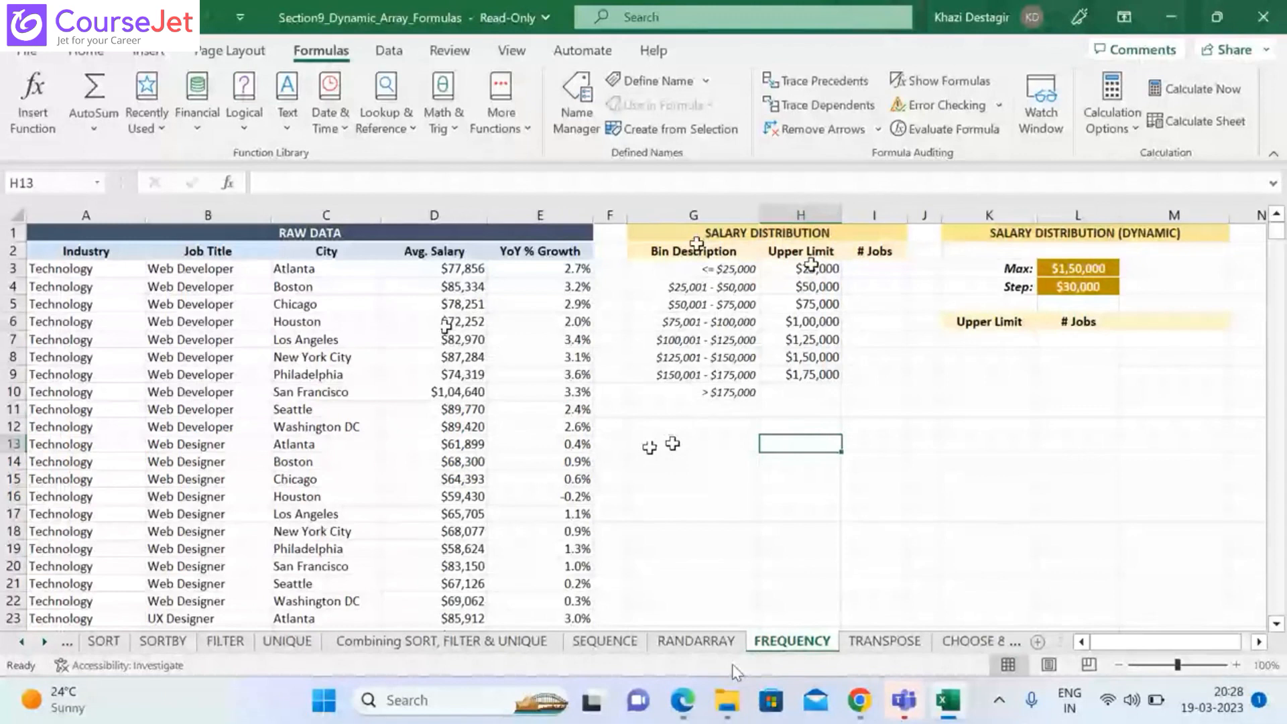
On the FREQUENCY sheet, start a FREQUENCY formula in I3, the first # Jobs cell of the salary distribution table
click(811, 266)
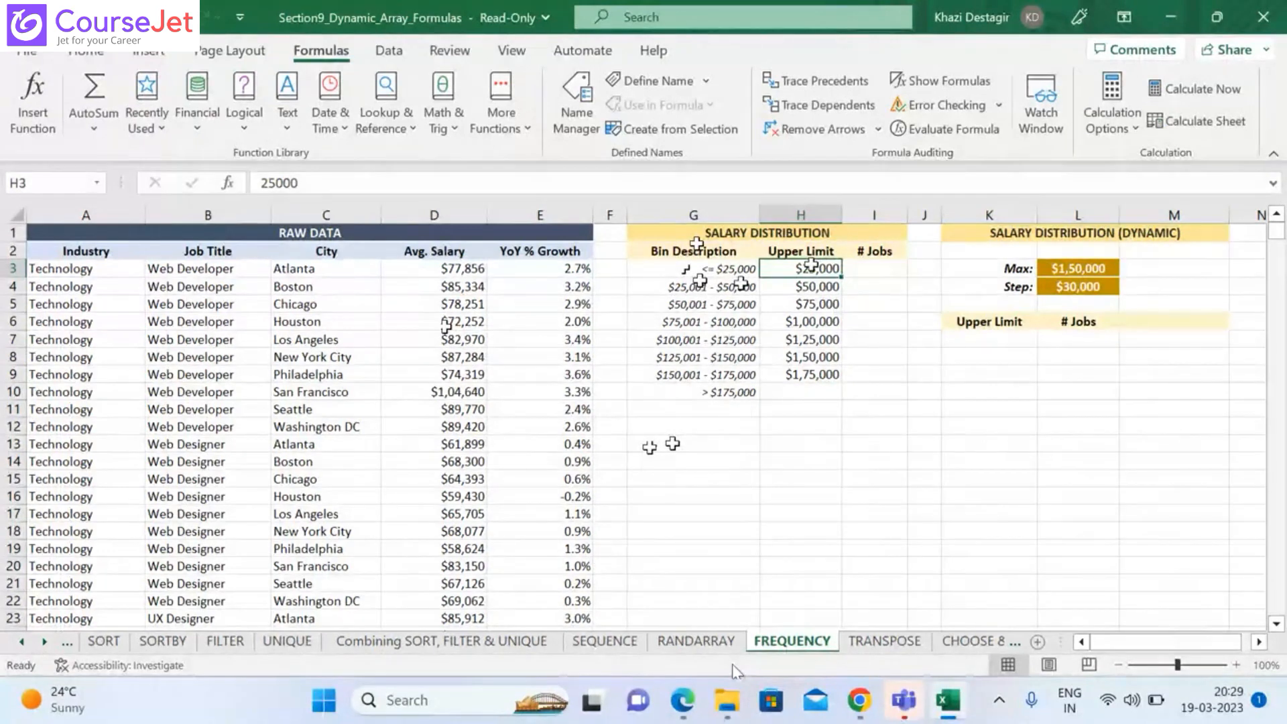
click(876, 268)
text(=FREQ)
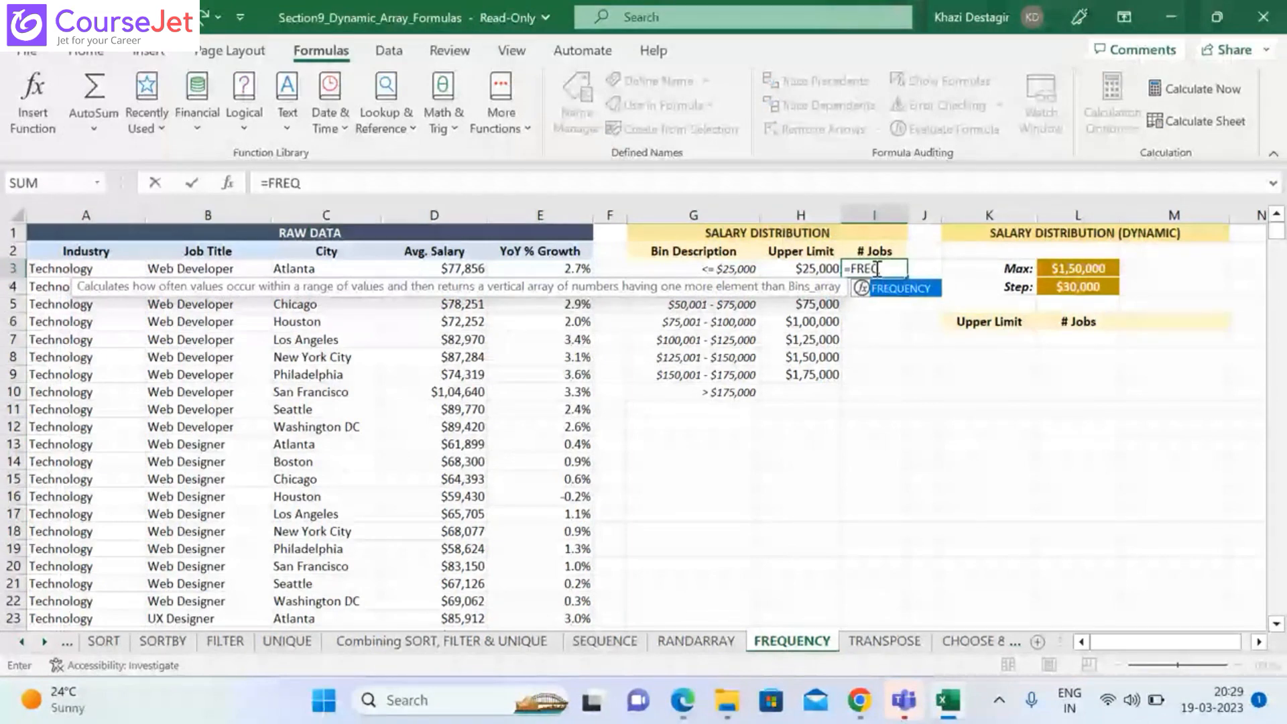
key(Tab)
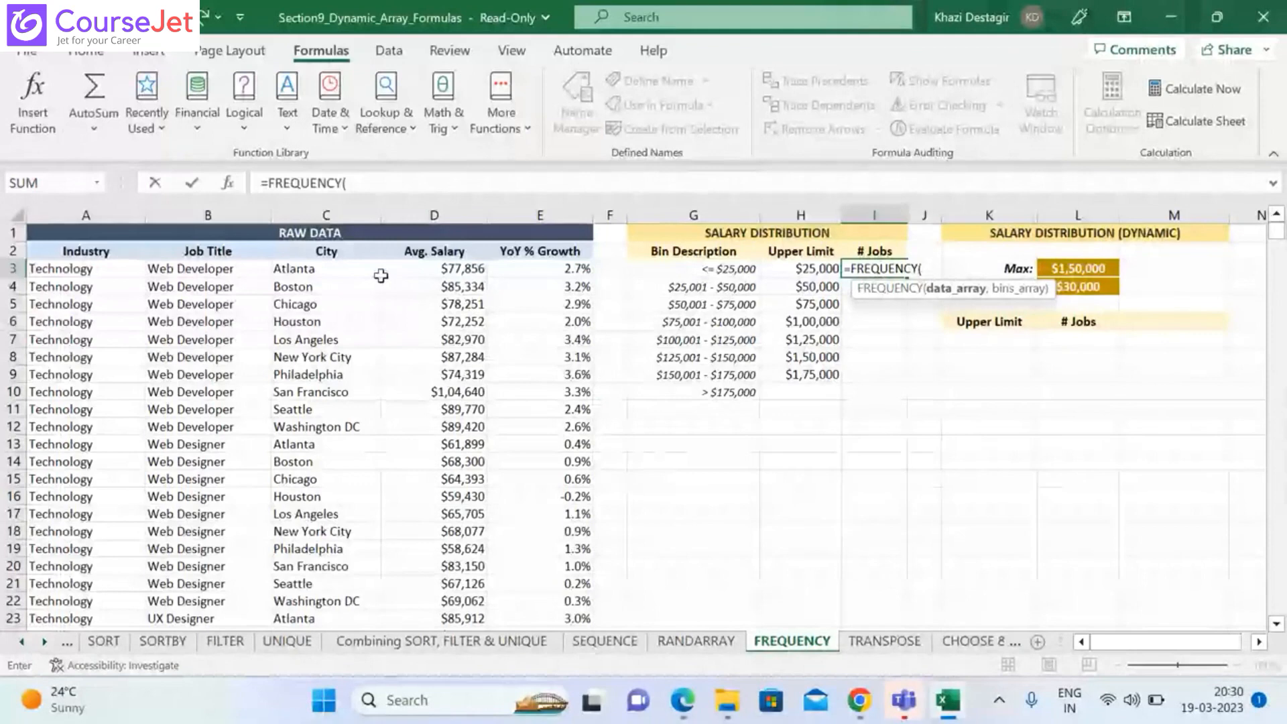
click(405, 269)
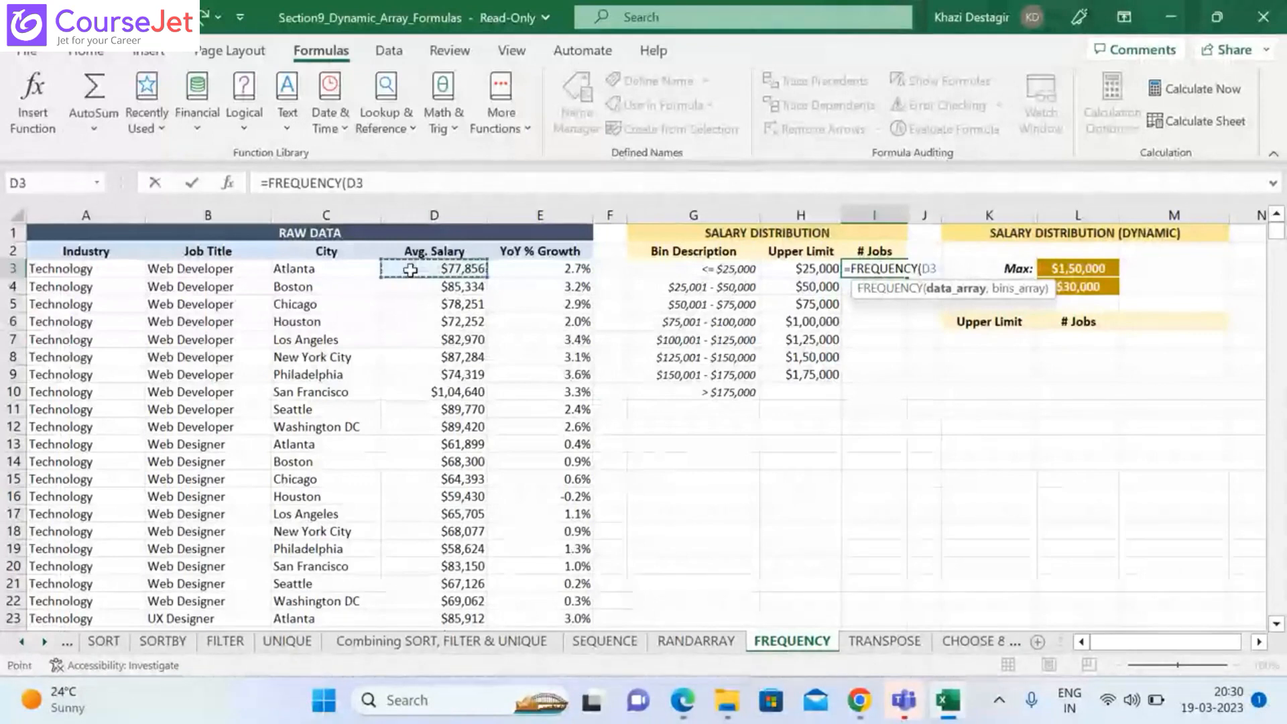
key(ctrl+shift+Down)
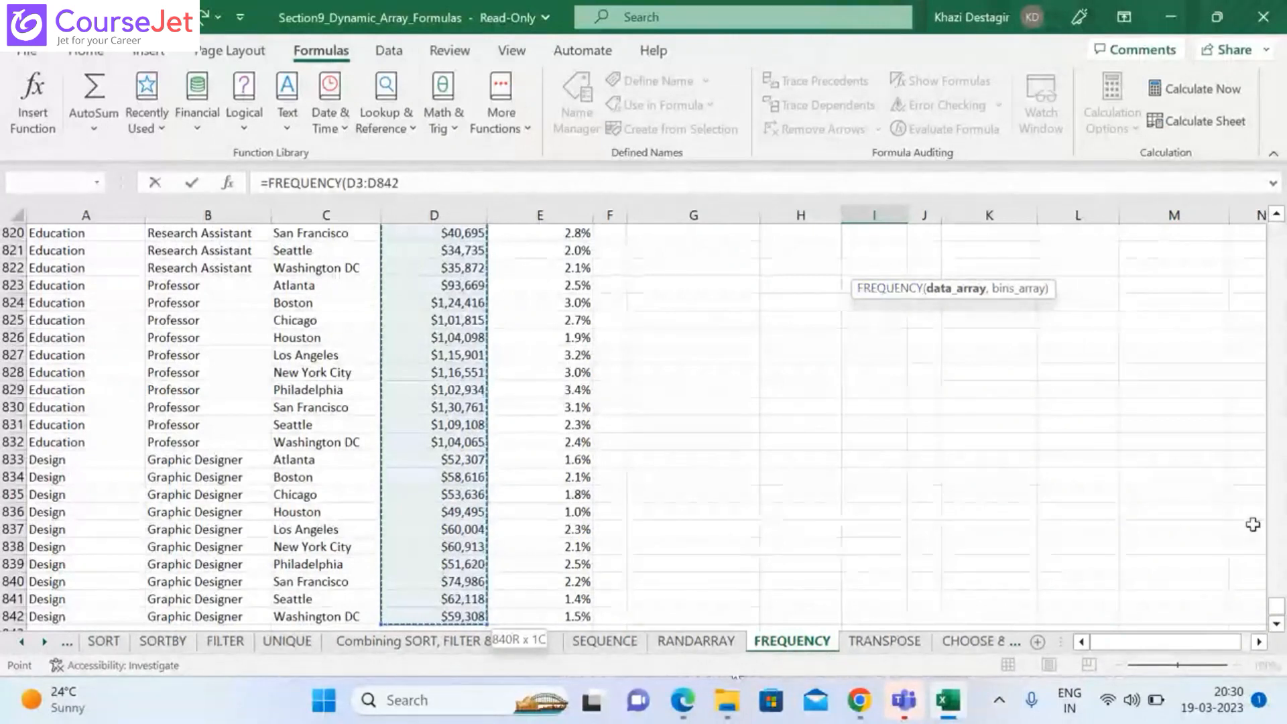
drag(1276, 607, 1279, 229)
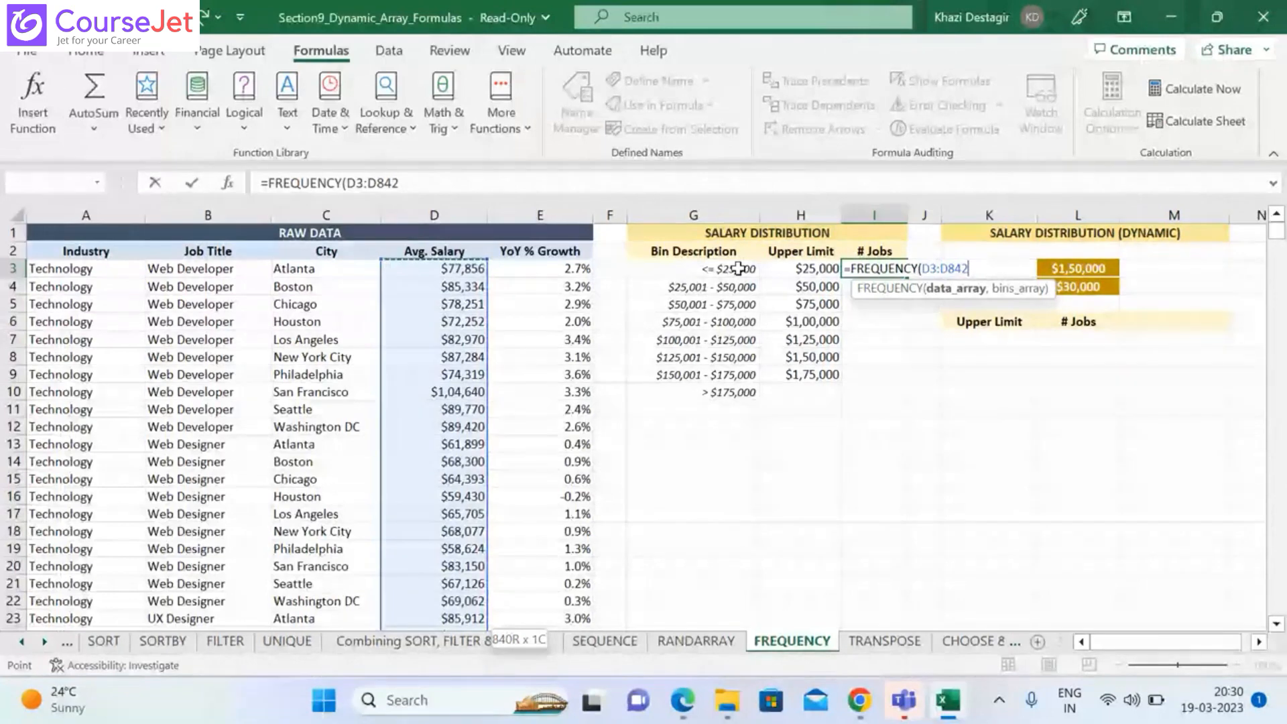
click(826, 271)
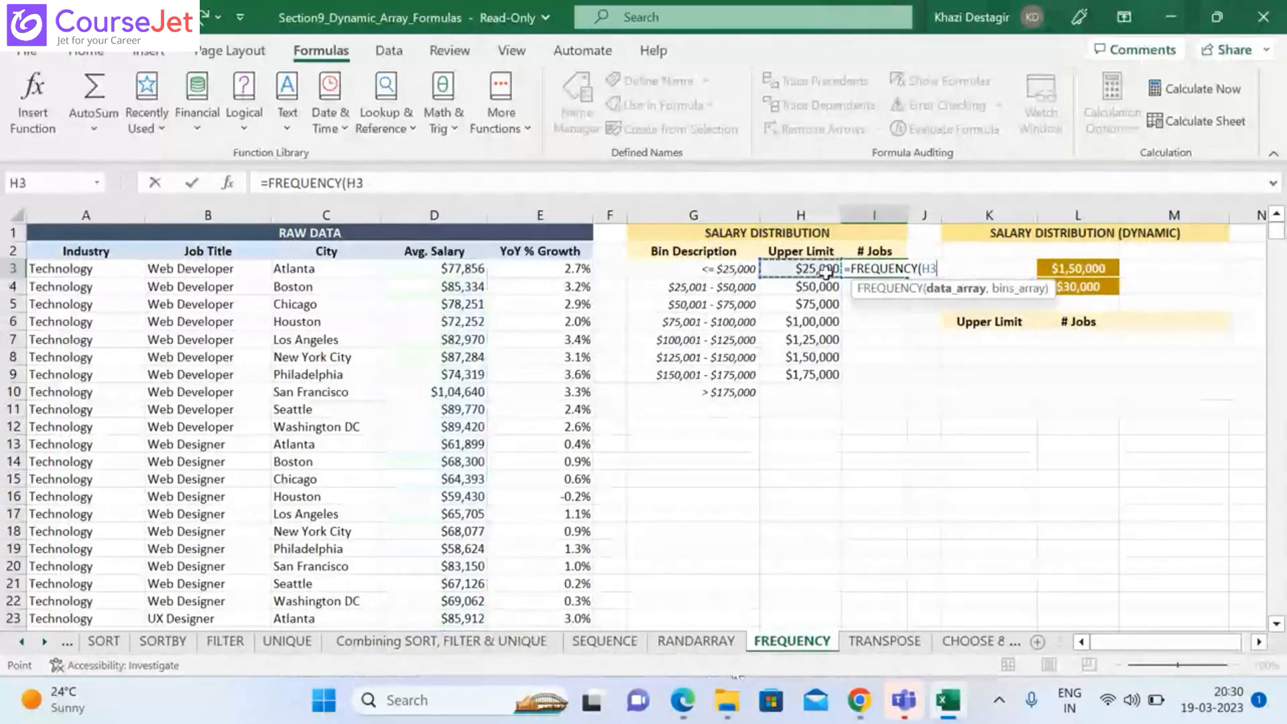
key(BackSpace)
key(BackSpace)
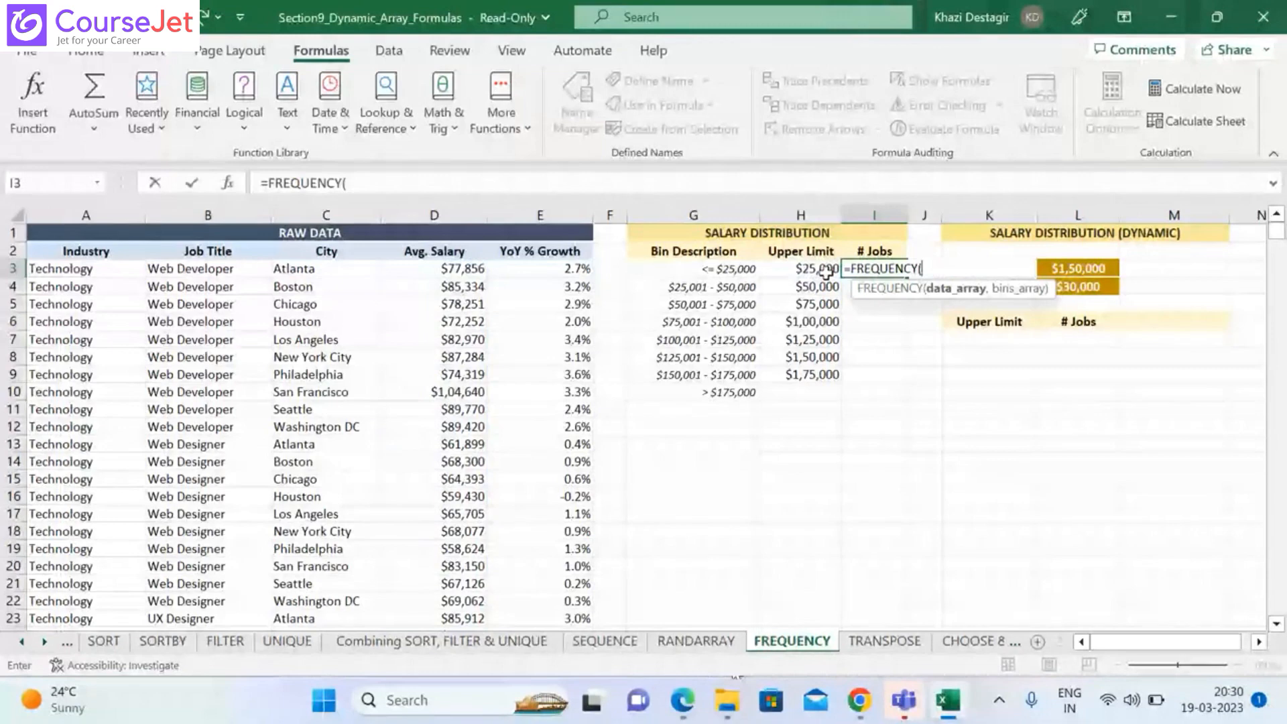
Complete I3's FREQUENCY formula with the average salaries D3:D842 as data array and the upper limits H3:H9 as bins array
click(434, 272)
key(ctrl+shift+Down)
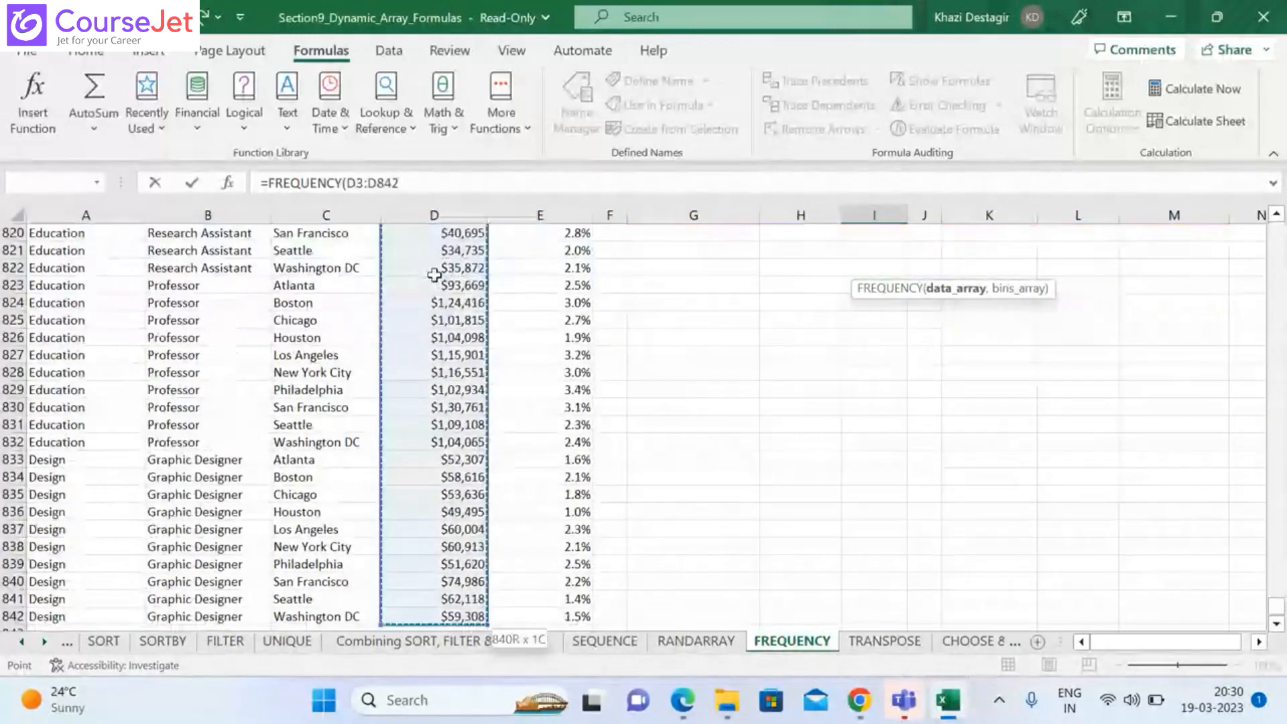
text(,)
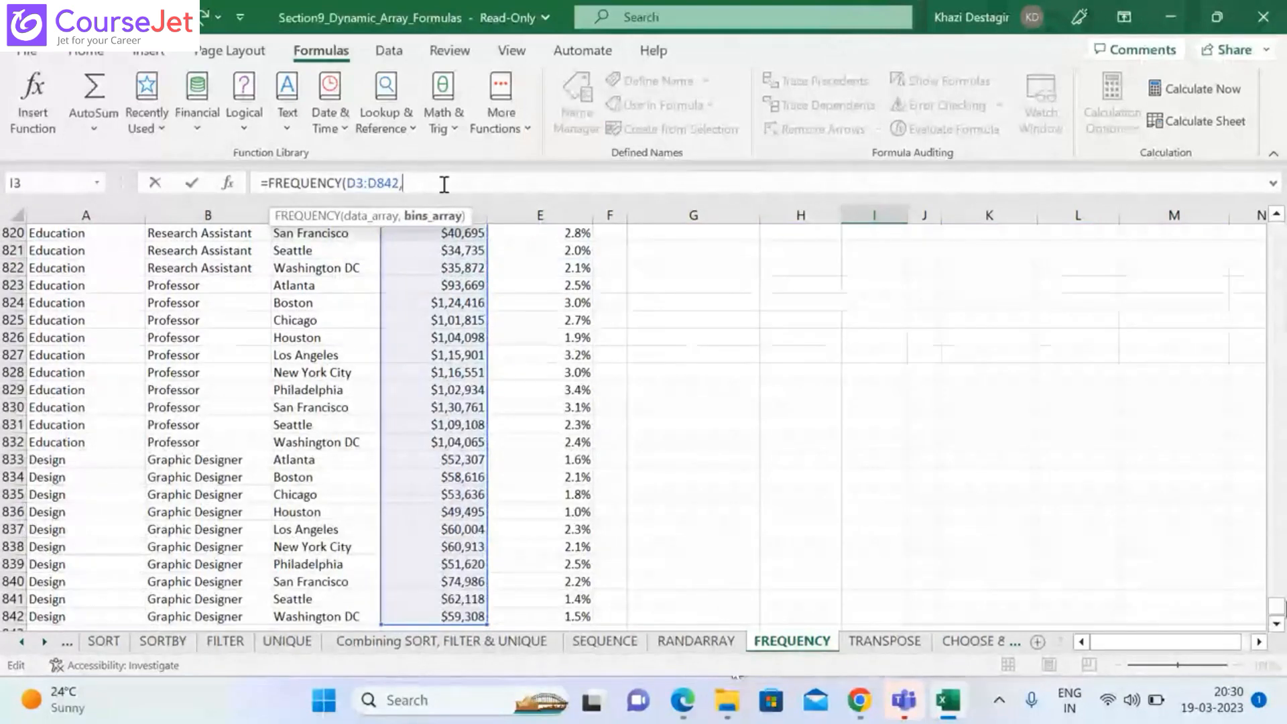
drag(1275, 607, 1270, 229)
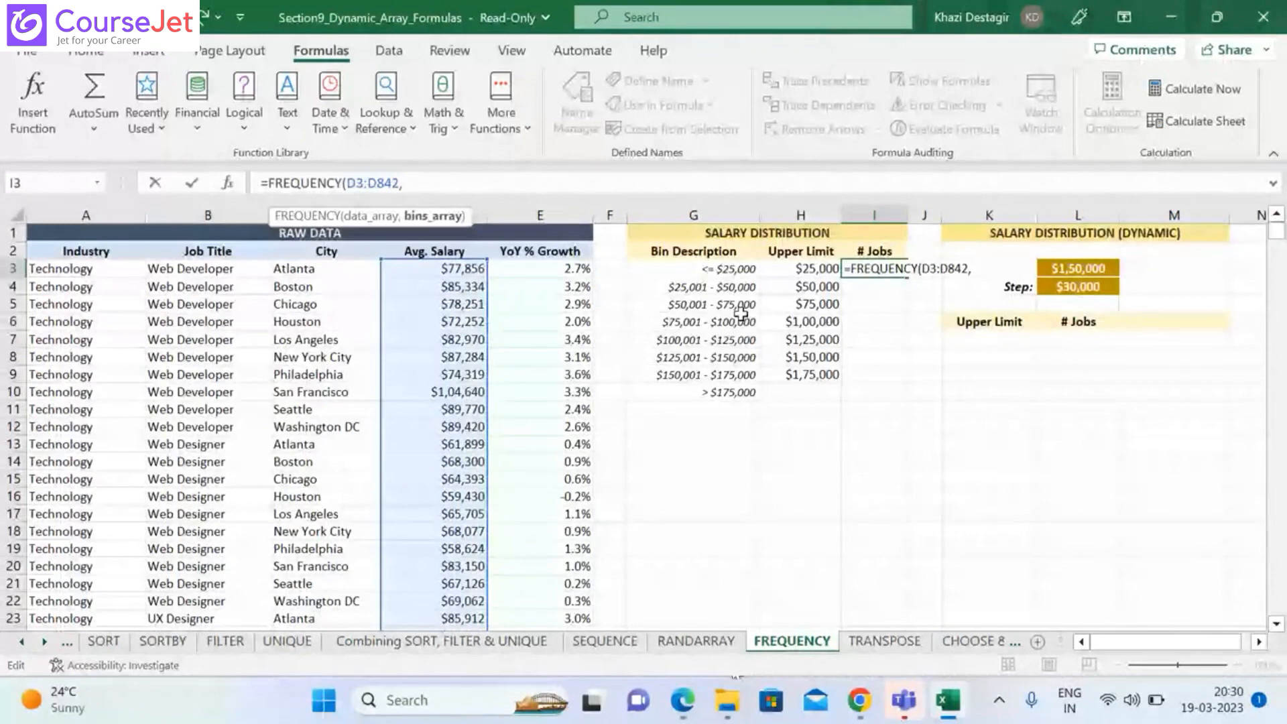
click(798, 269)
key(ctrl+shift+Down)
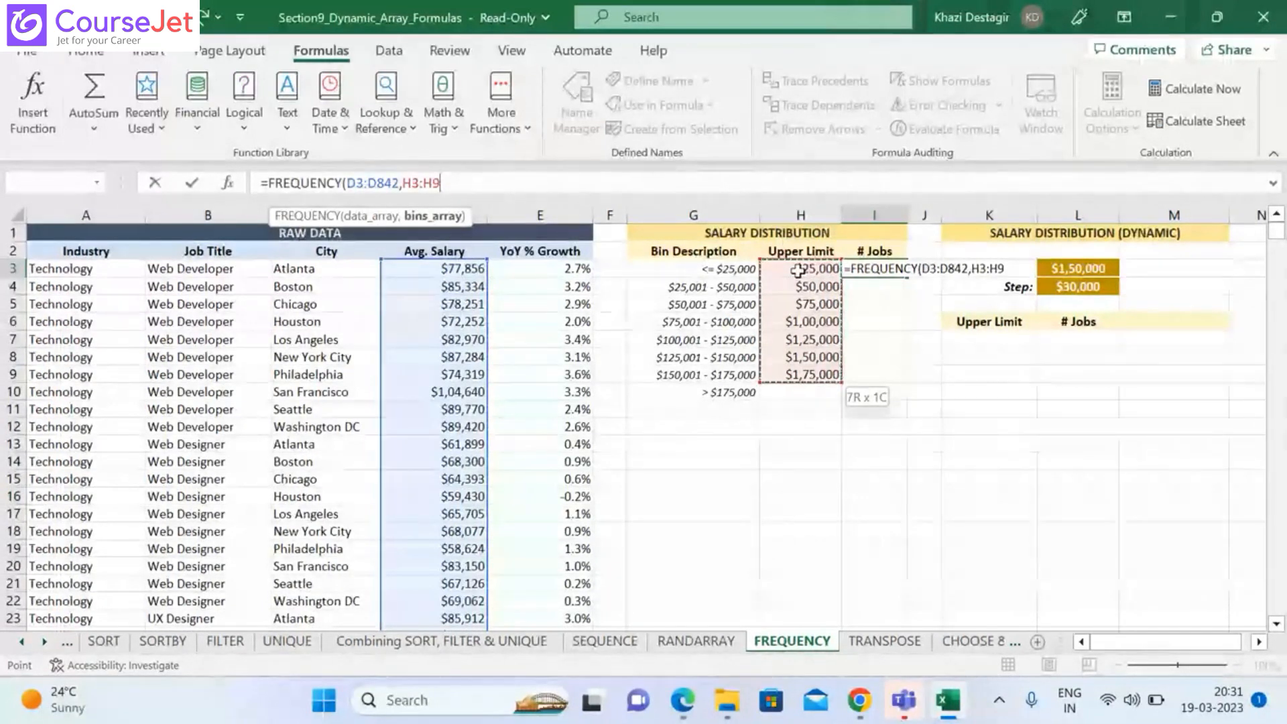
text())
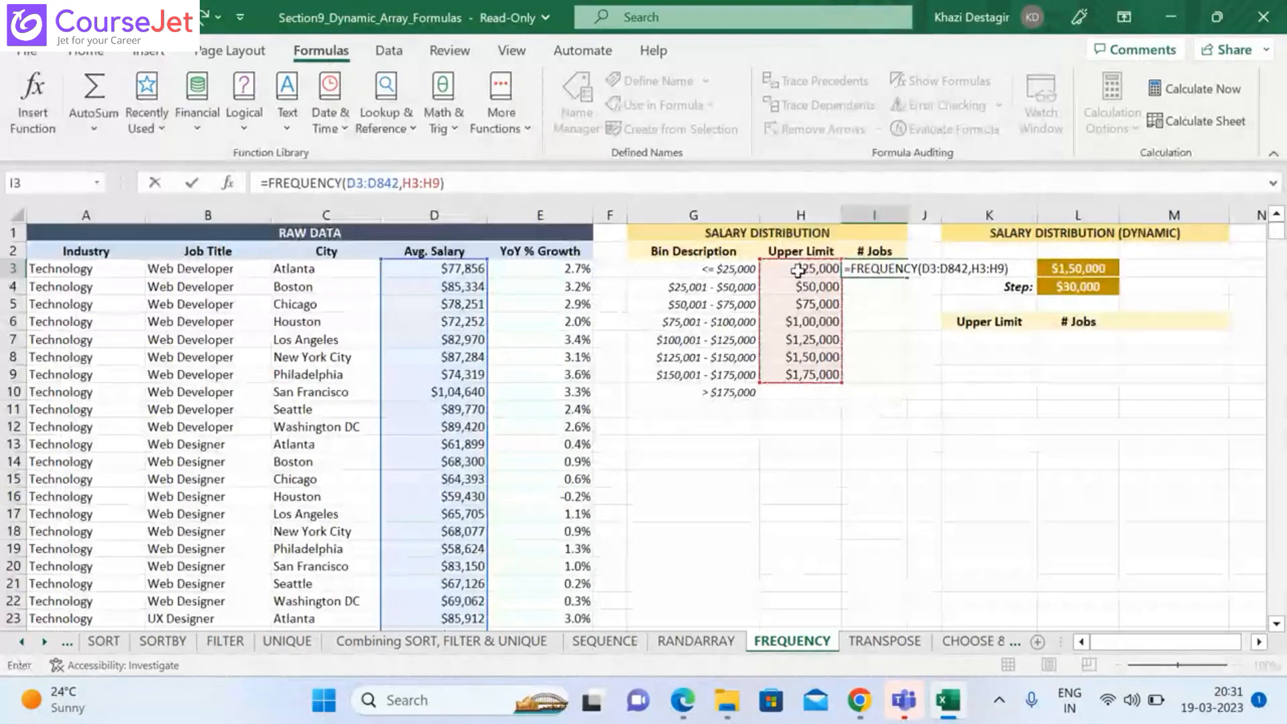
key(Return)
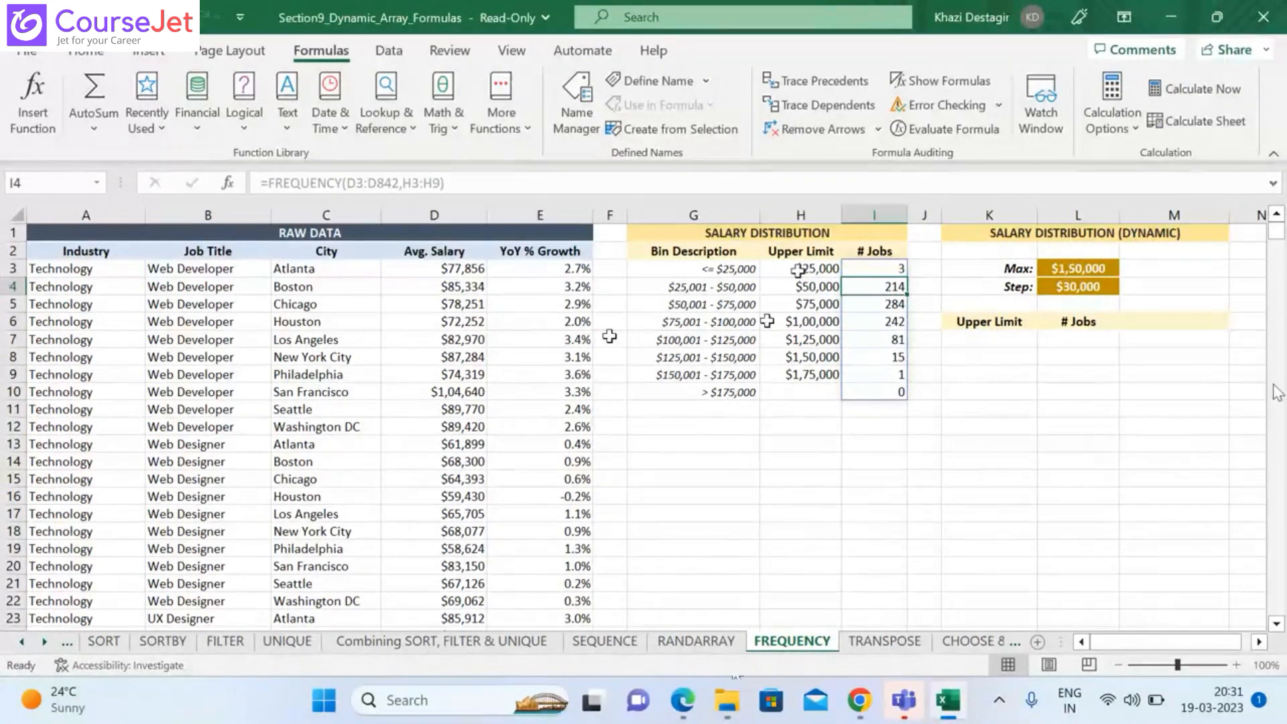
Insert a histogram chart from the average salaries in D3:D842
click(462, 270)
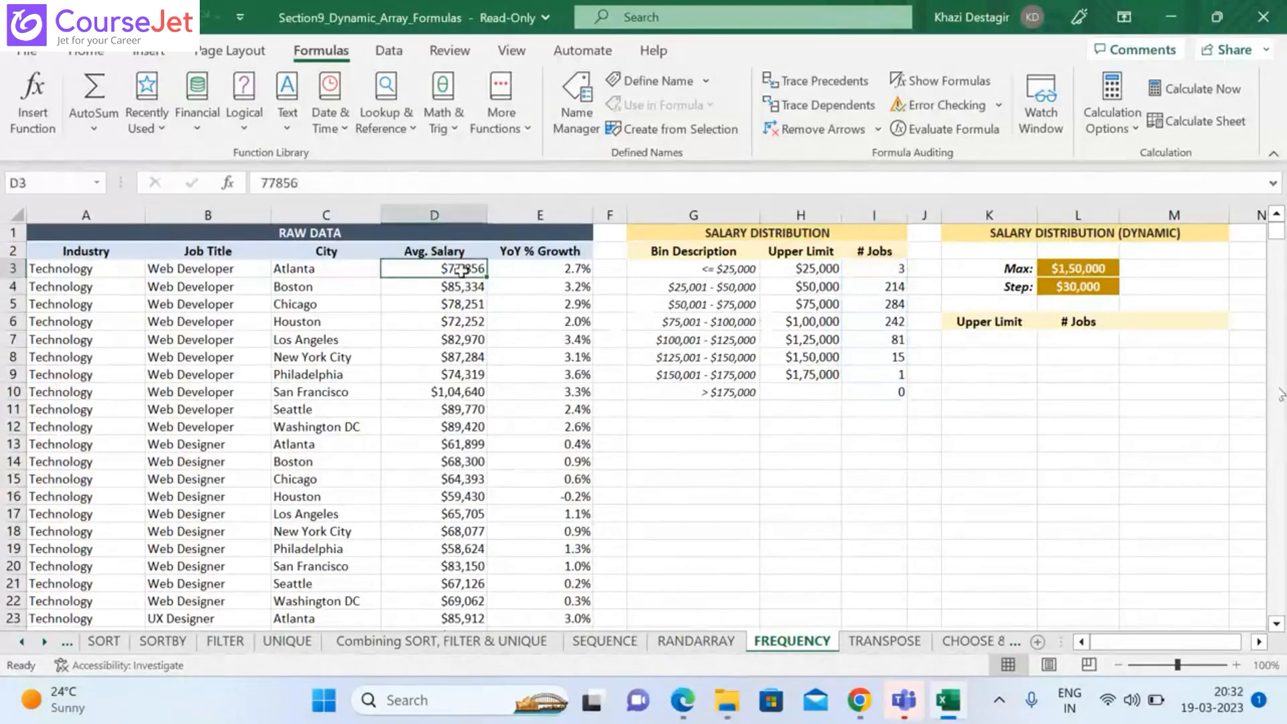
key(ctrl+shift+Down)
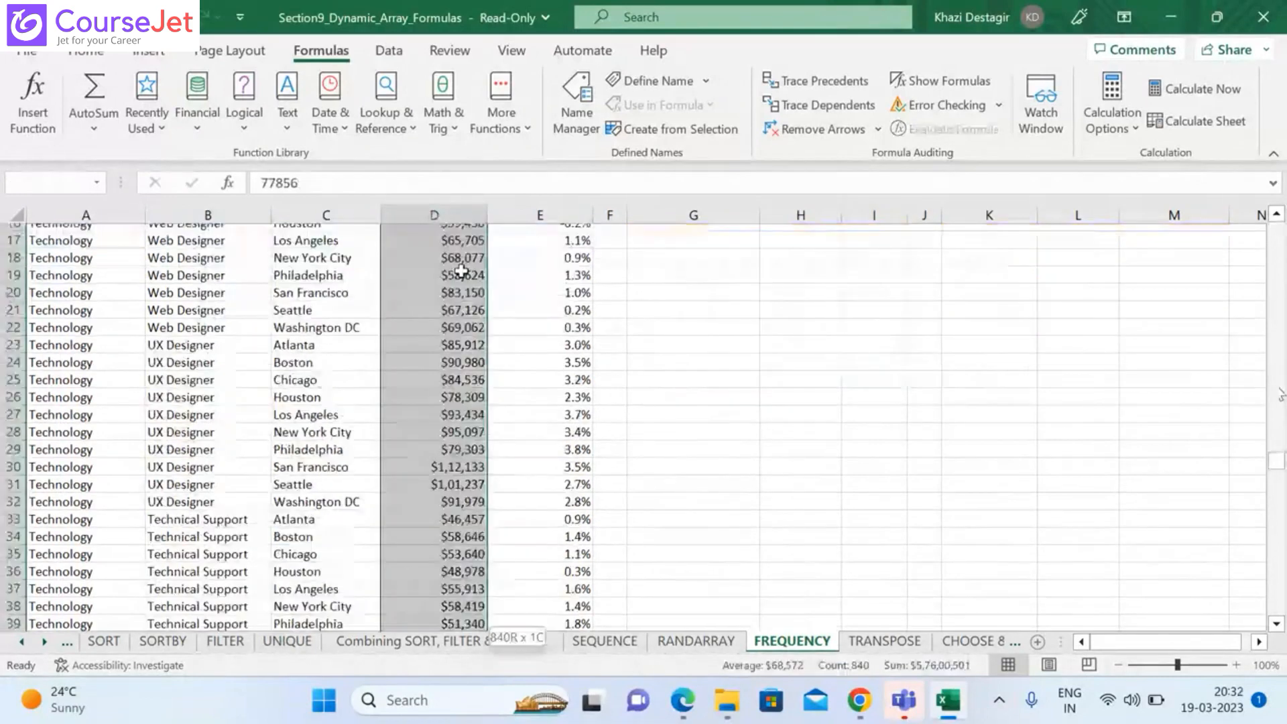
click(150, 52)
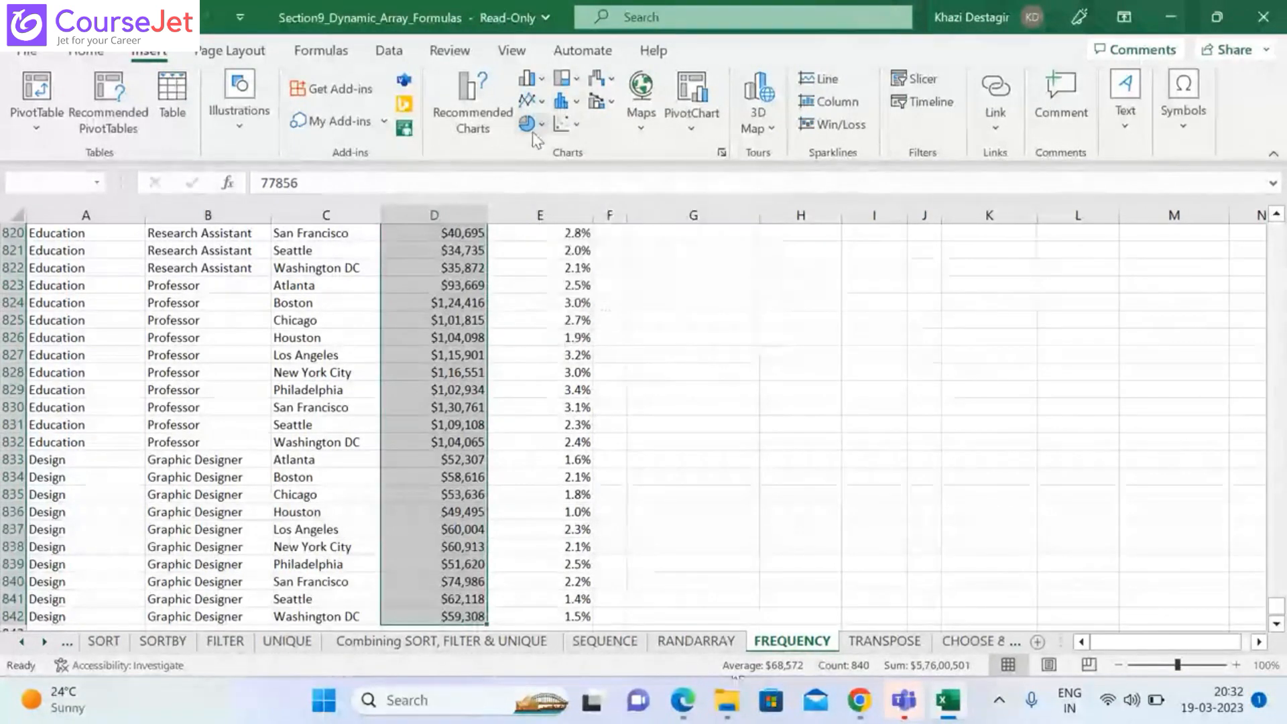
click(577, 107)
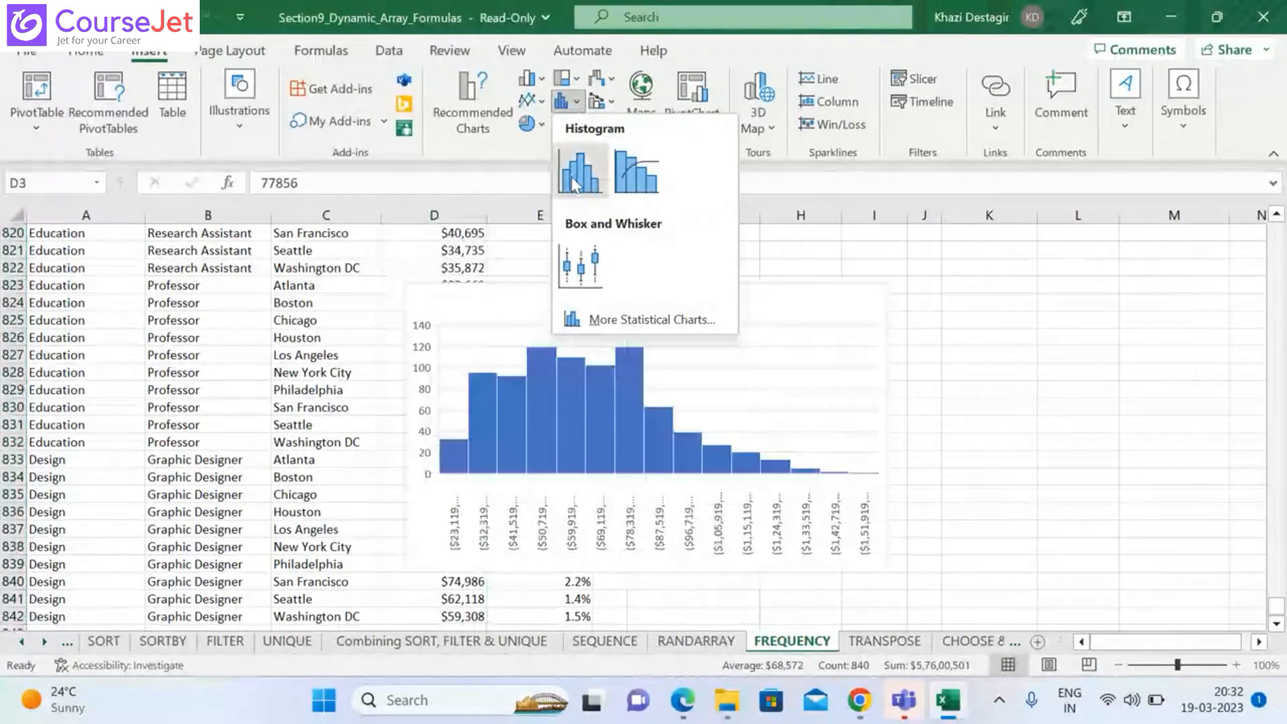
click(575, 181)
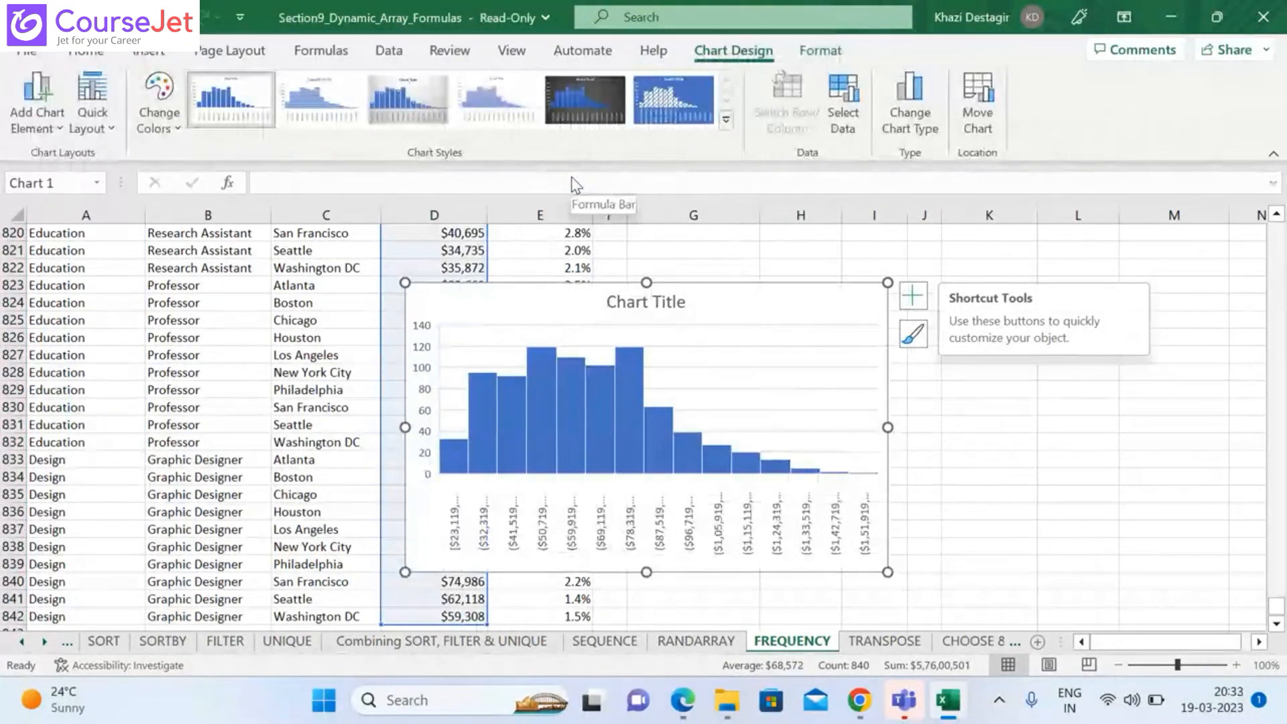
Cut the histogram from the end of the data and paste it at G12, below the salary distribution table
click(670, 361)
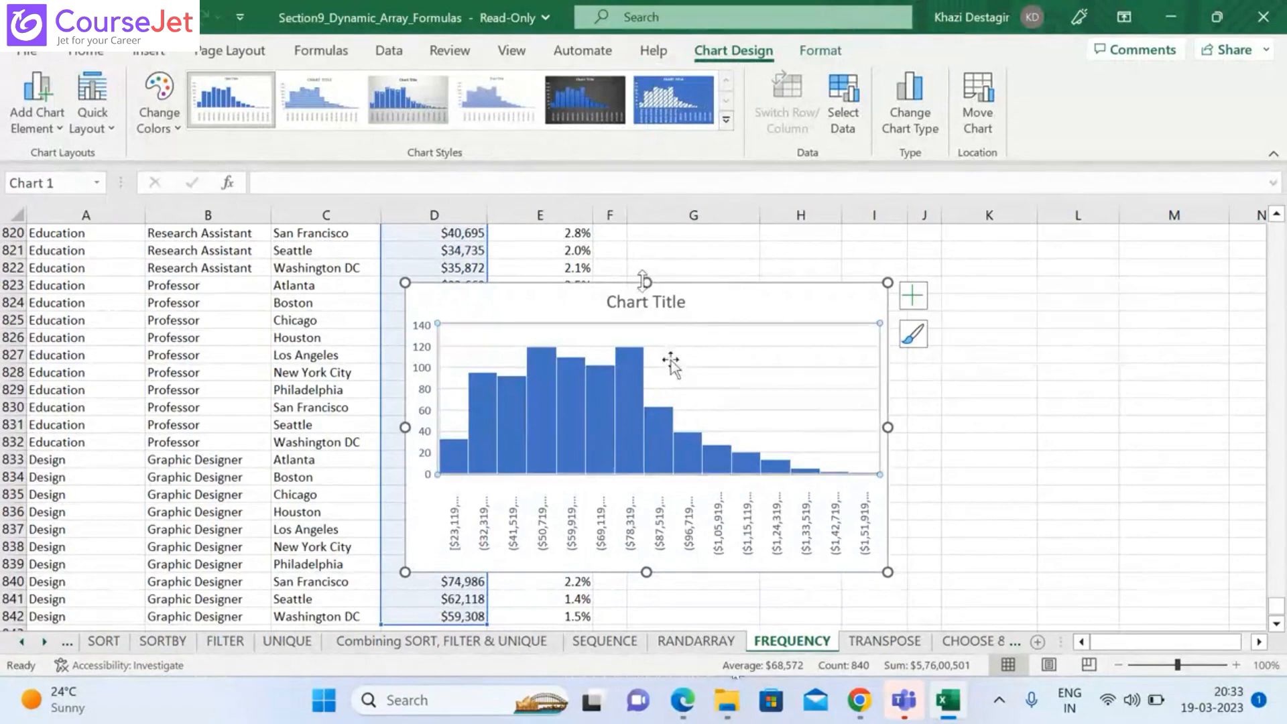
right_click(402, 284)
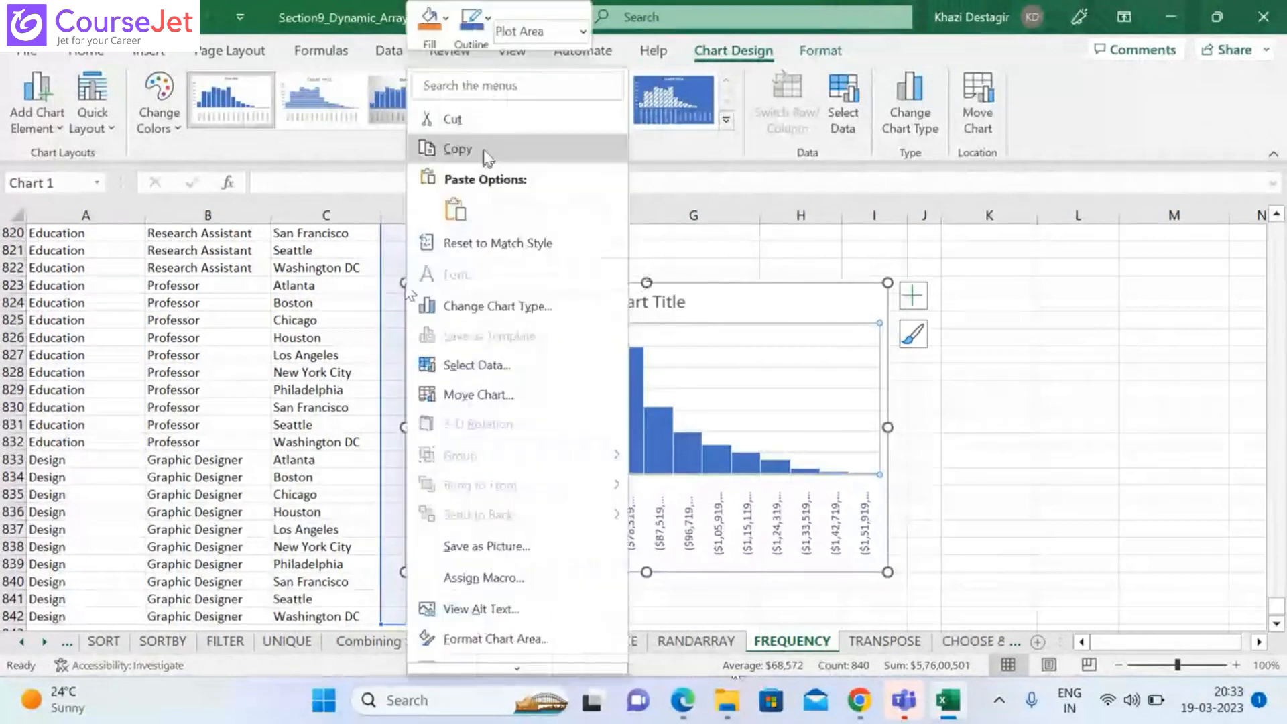
click(477, 120)
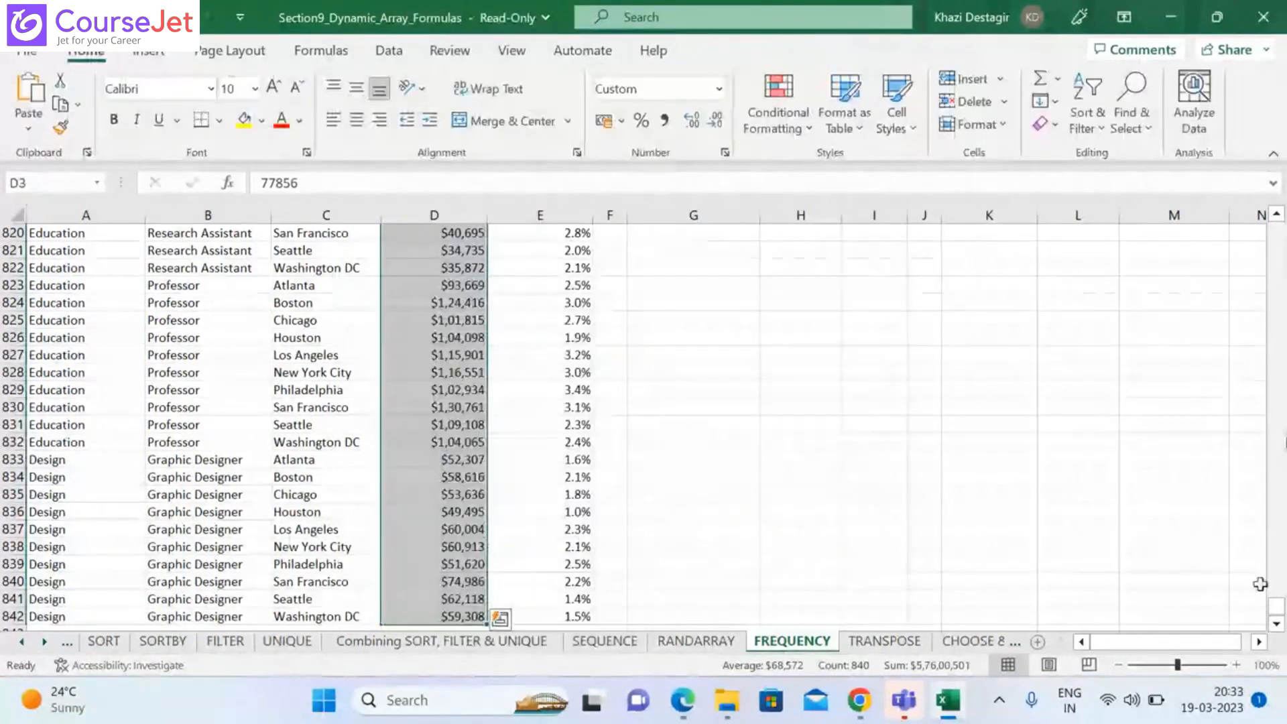
drag(1282, 603, 1283, 230)
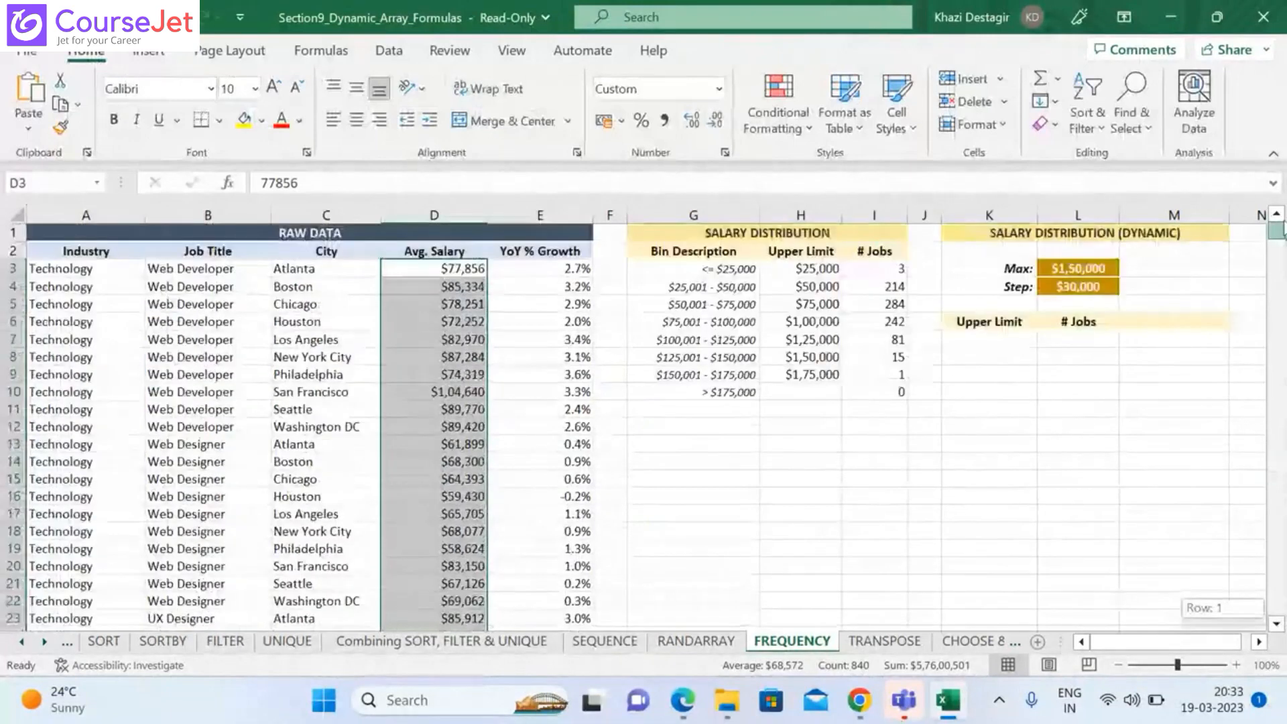
click(715, 431)
key(ctrl+v)
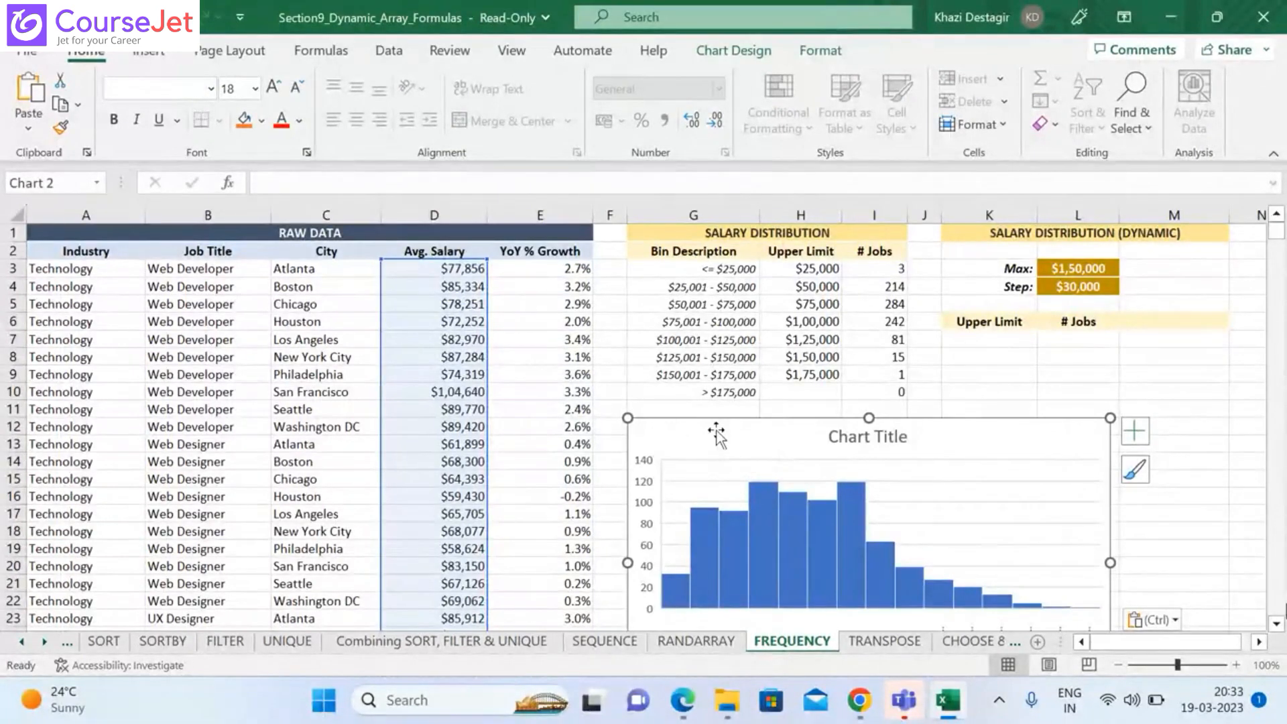
scroll(1279, 629, down, 1)
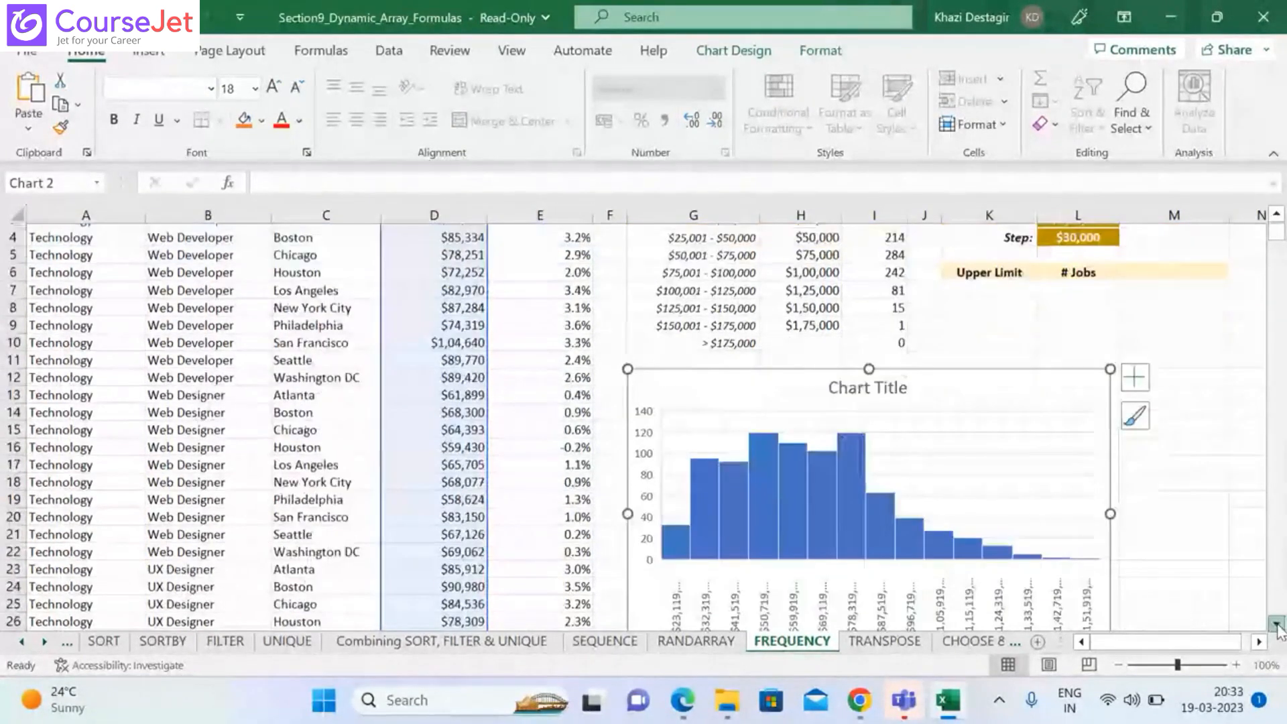
scroll(1278, 628, down, 1)
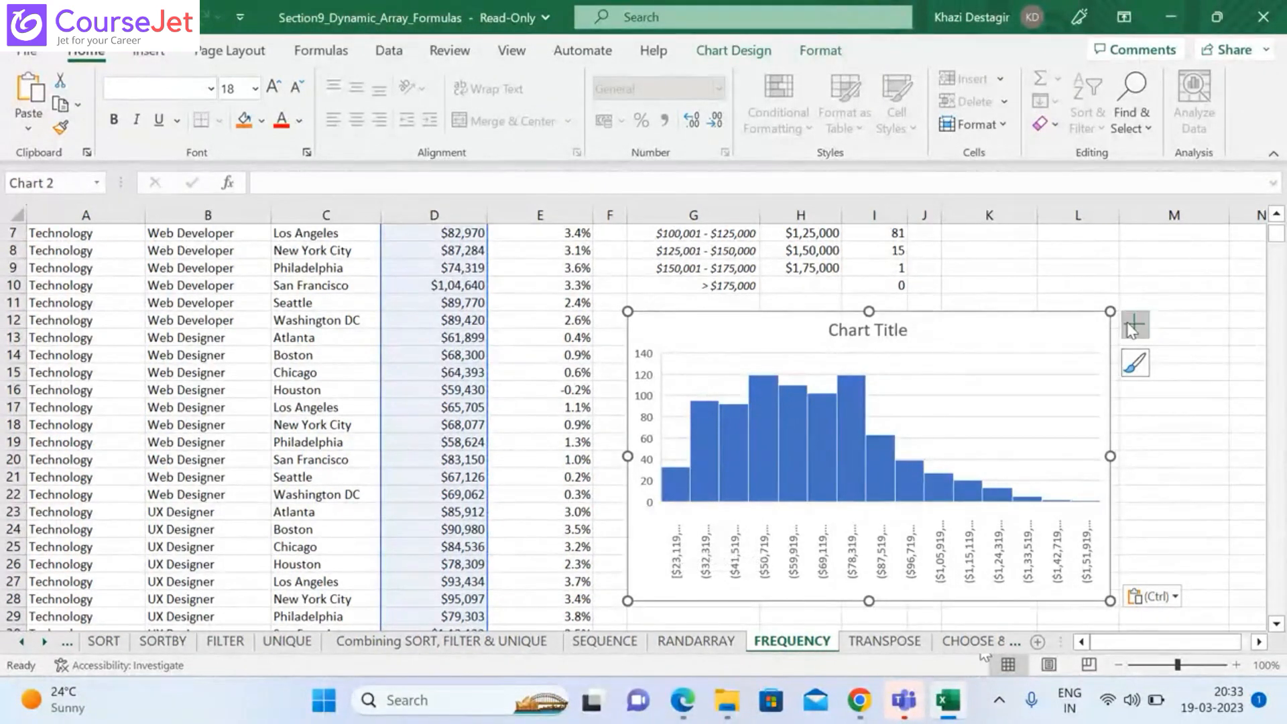
click(1139, 377)
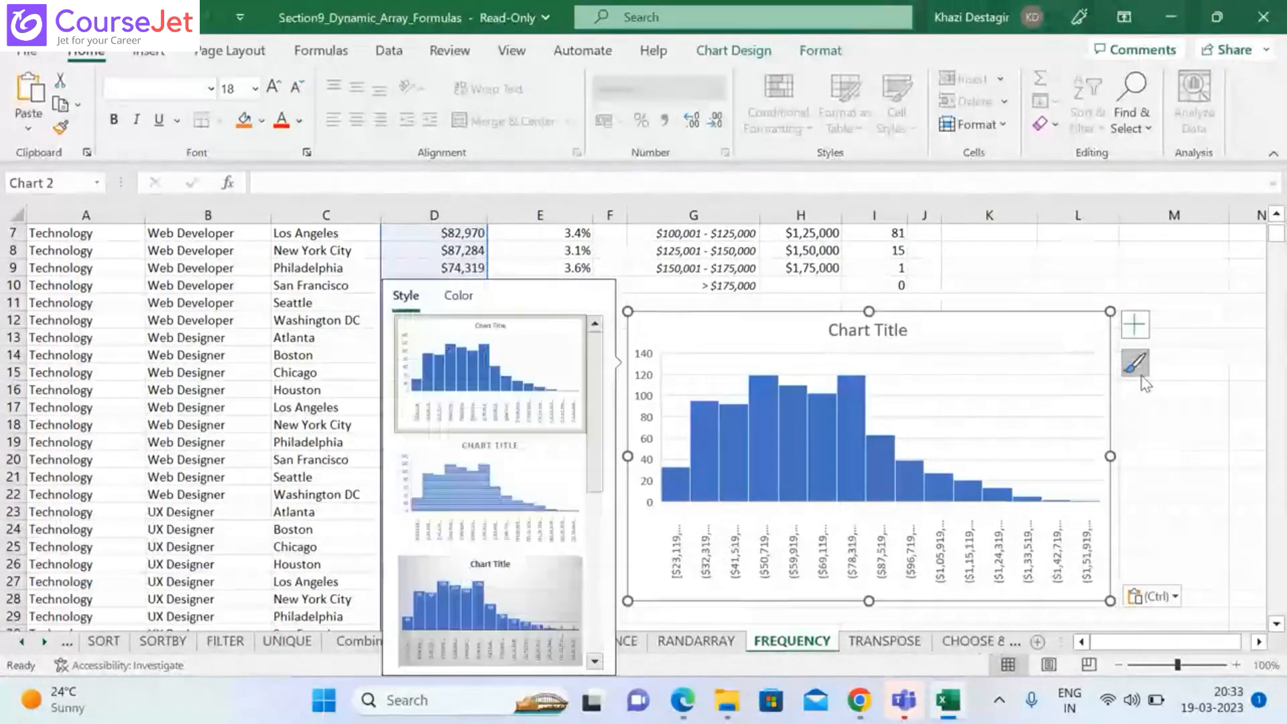
click(1139, 377)
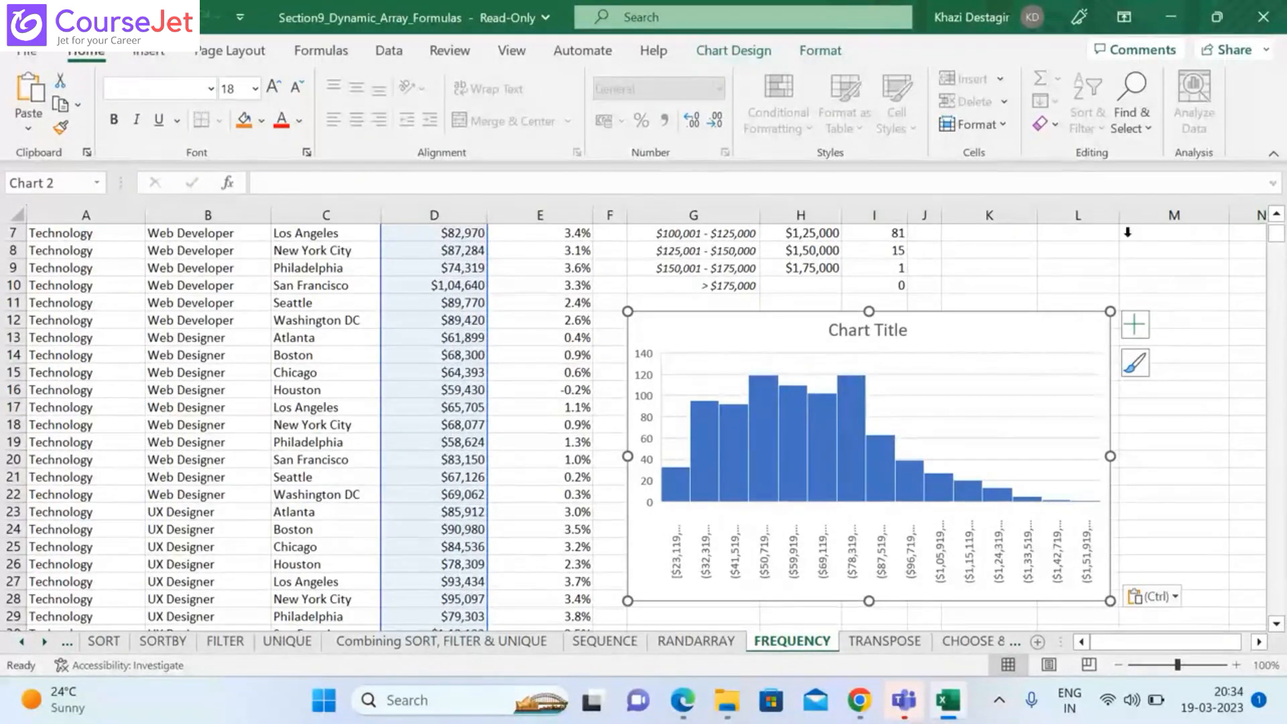
Open the formatting options for the histogram's horizontal axis
right_click(784, 496)
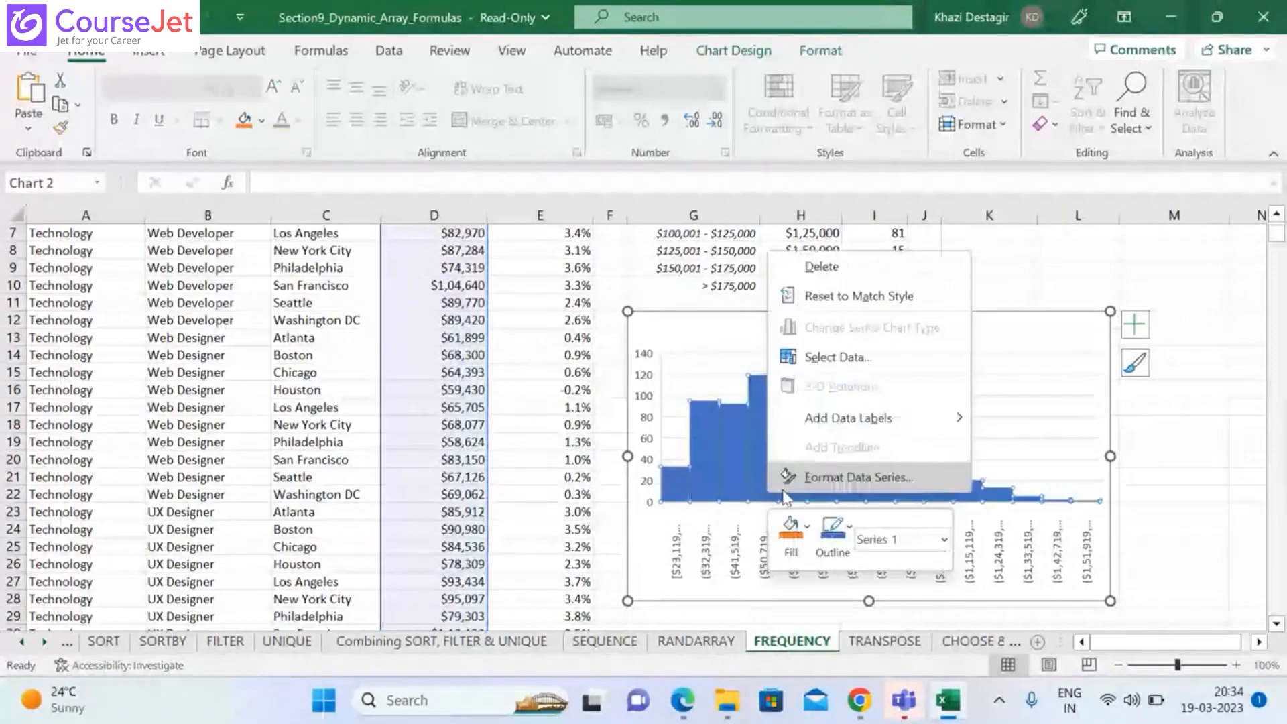
click(784, 488)
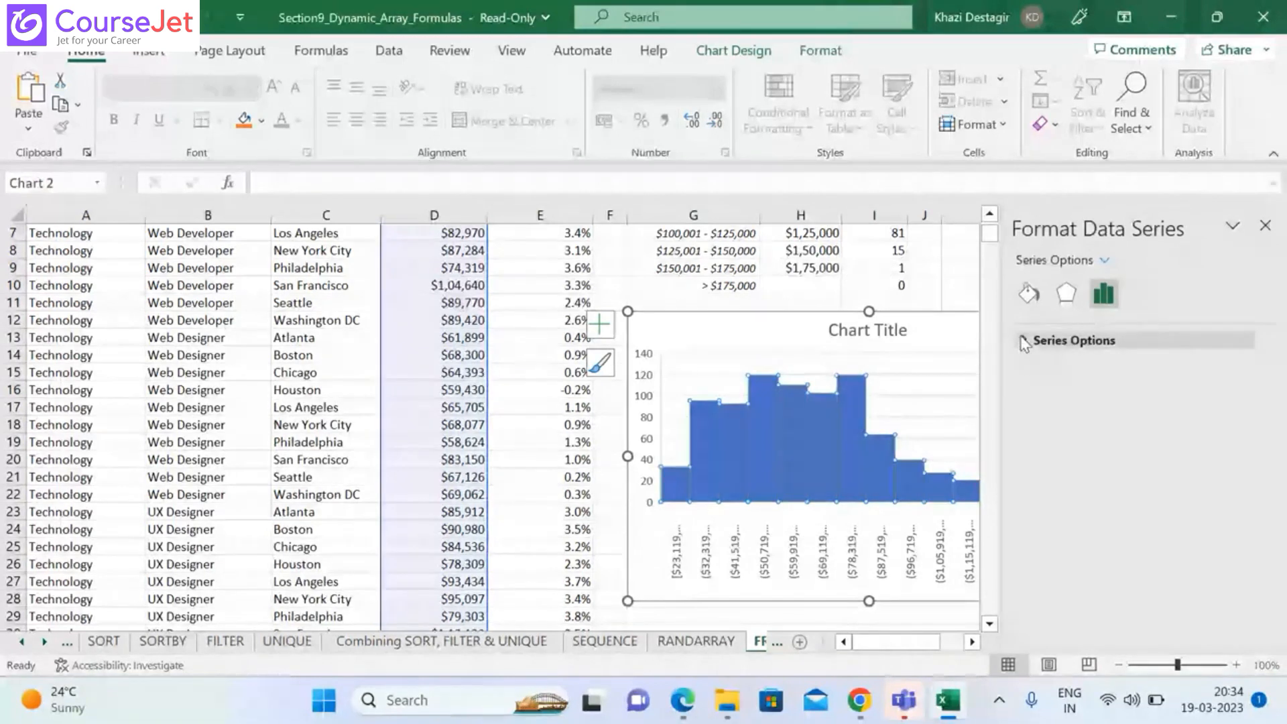
click(1029, 293)
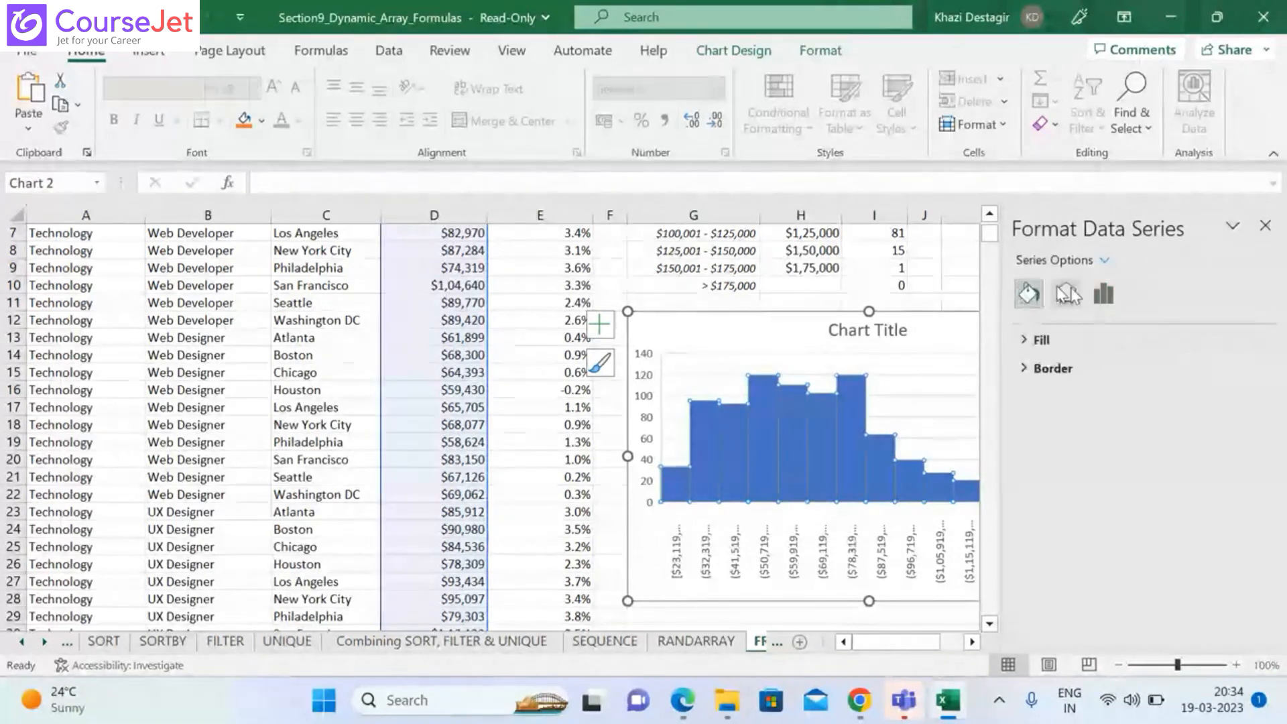
click(1068, 294)
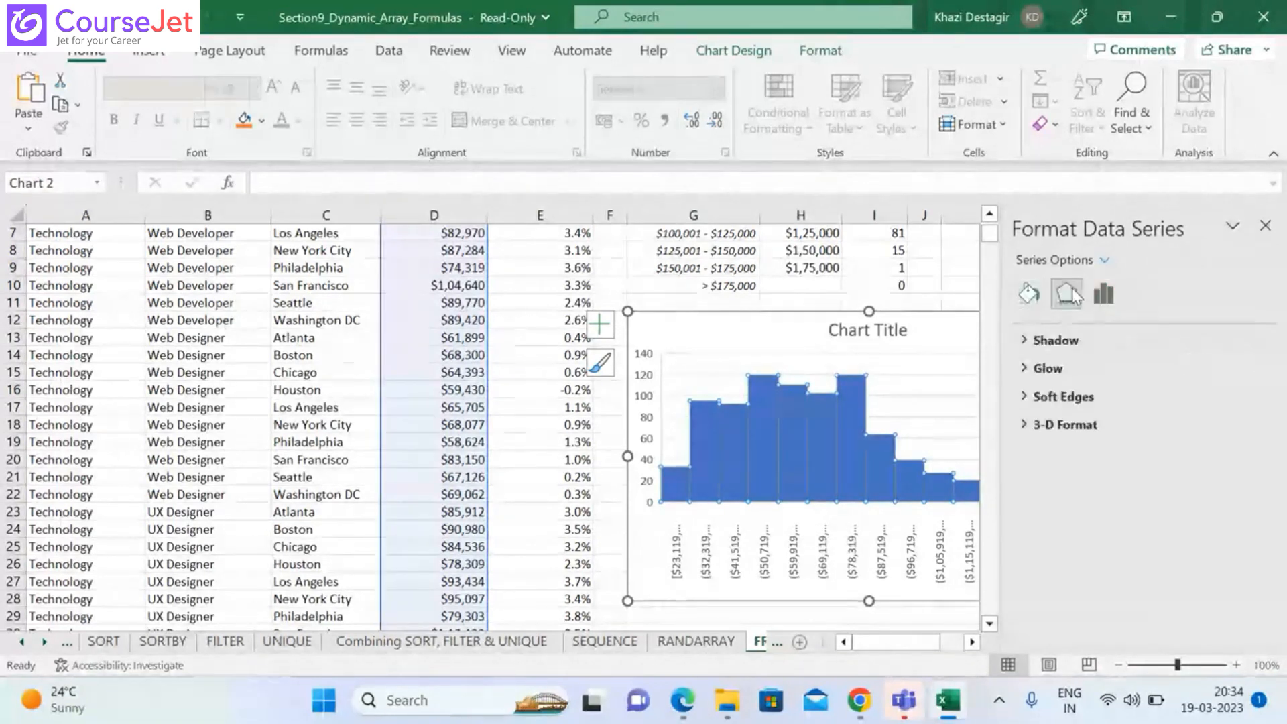
click(1104, 293)
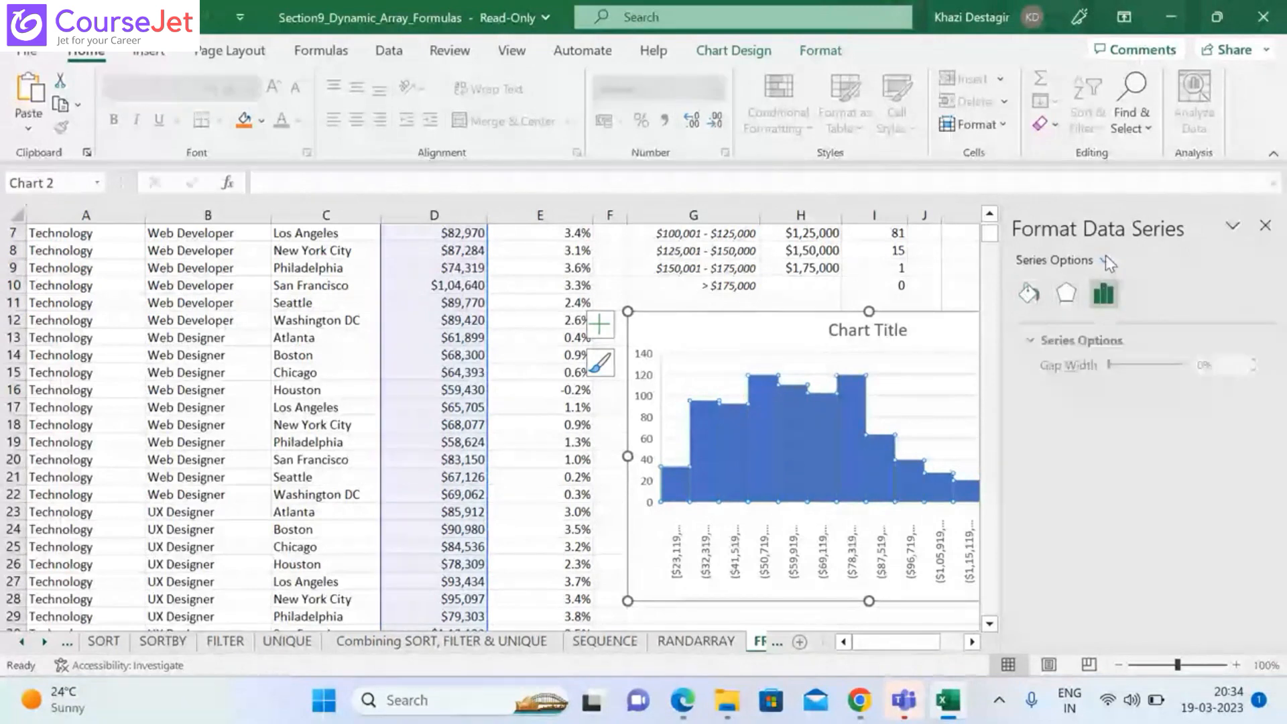
click(1105, 258)
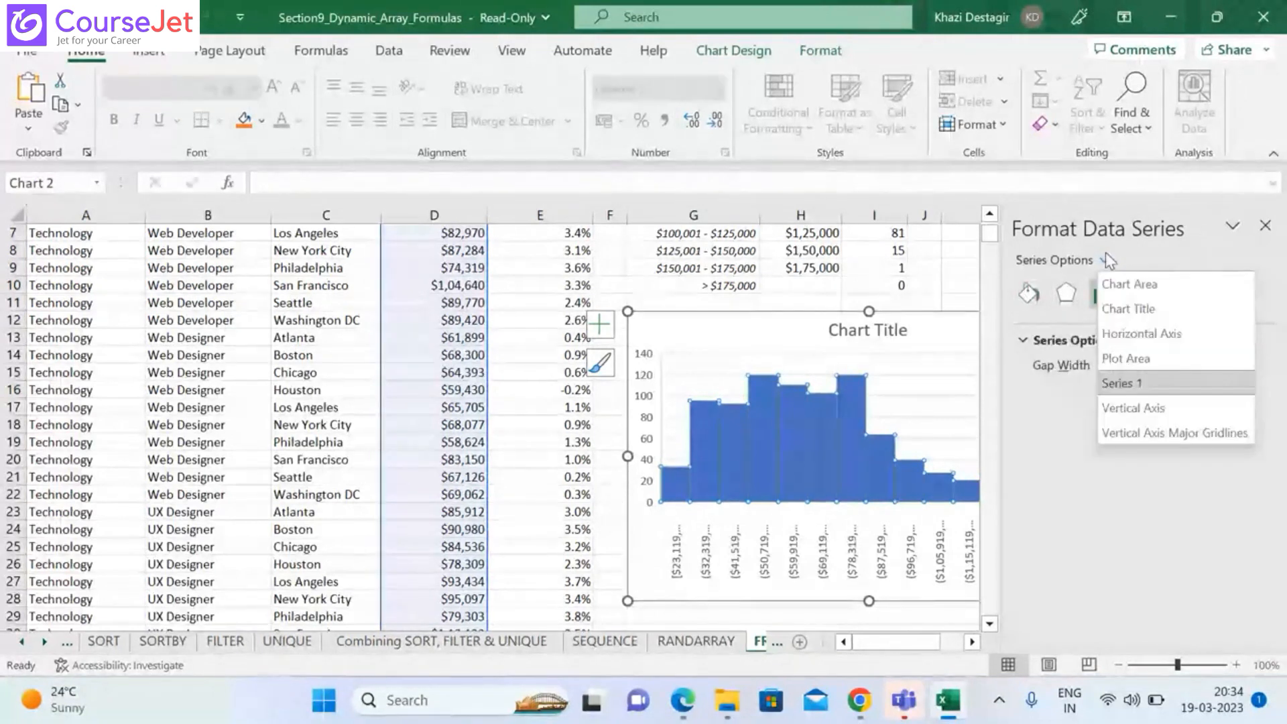
click(1140, 334)
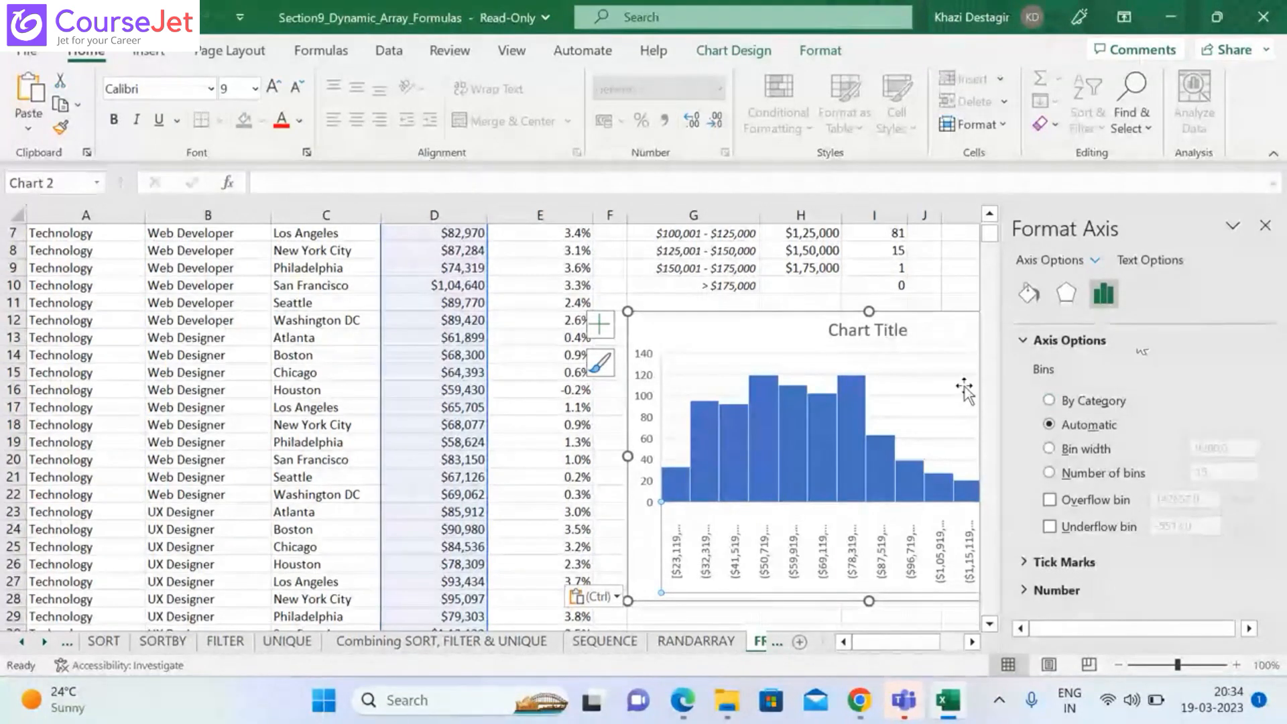
Set the histogram's horizontal axis to a bin width of 25000
click(1089, 450)
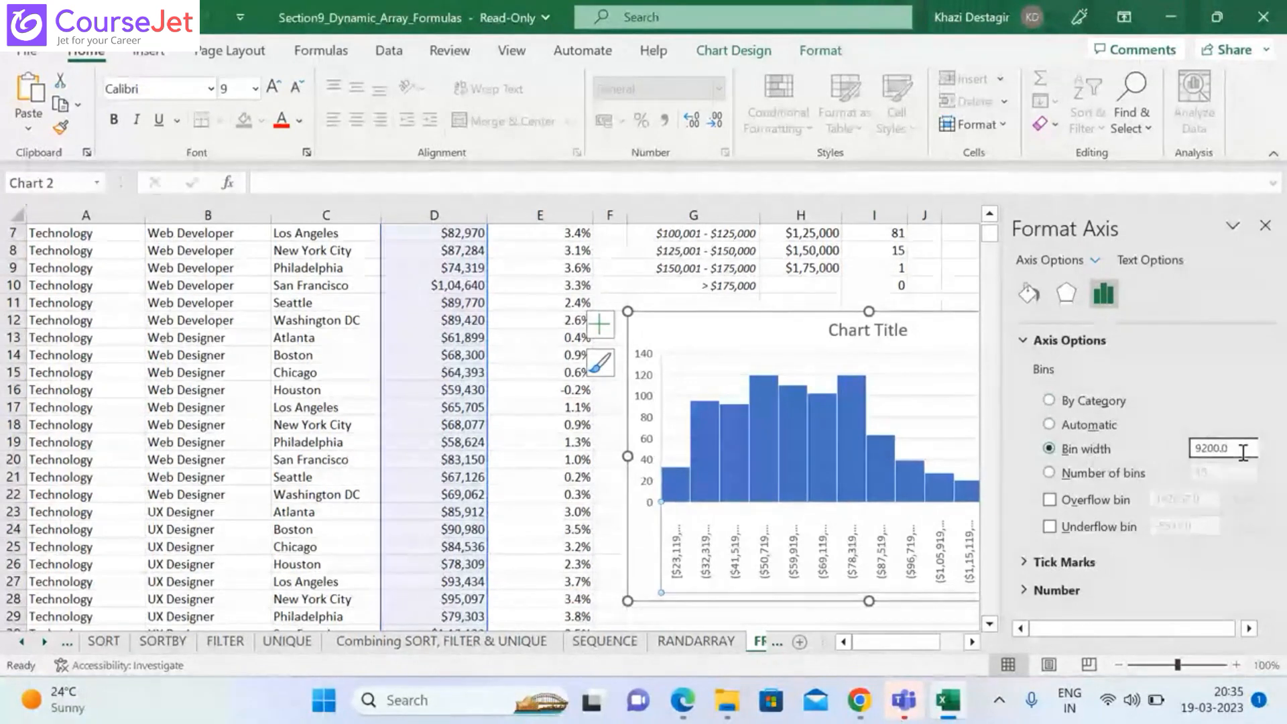
key(BackSpace)
key(BackSpace)
key(BackSpace)
key(BackSpace)
key(BackSpace)
key(BackSpace)
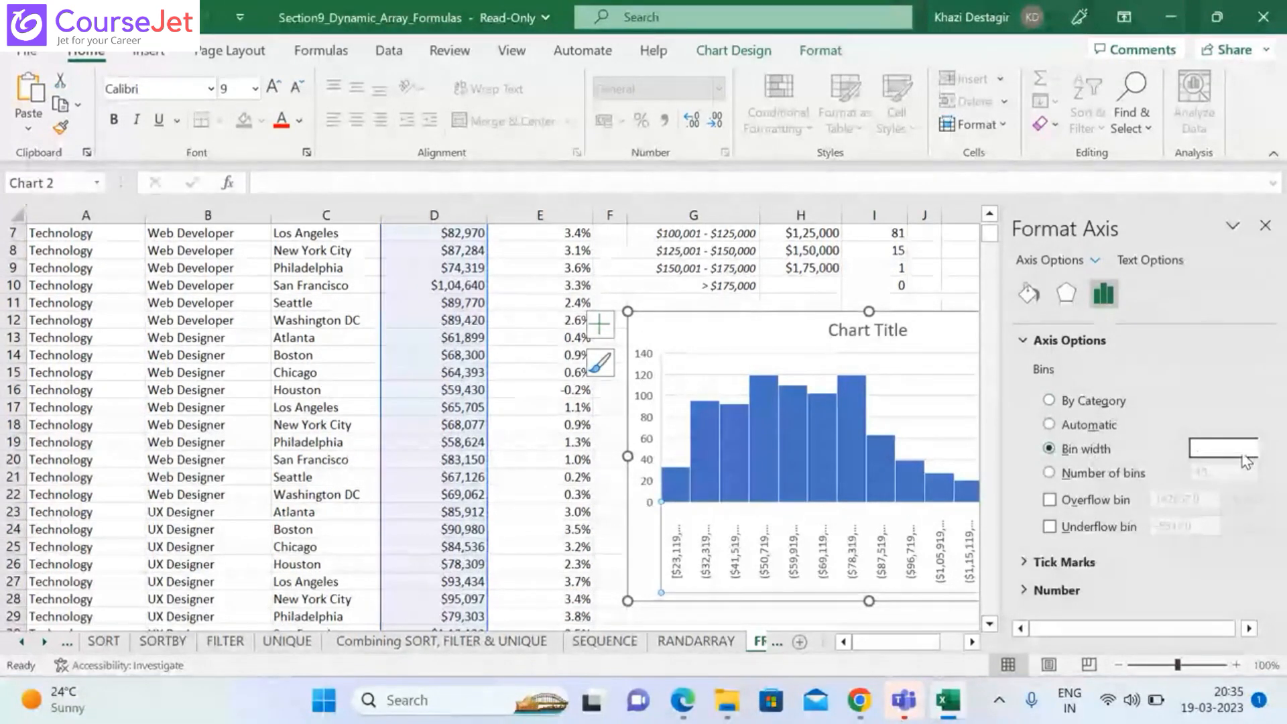
text(25000)
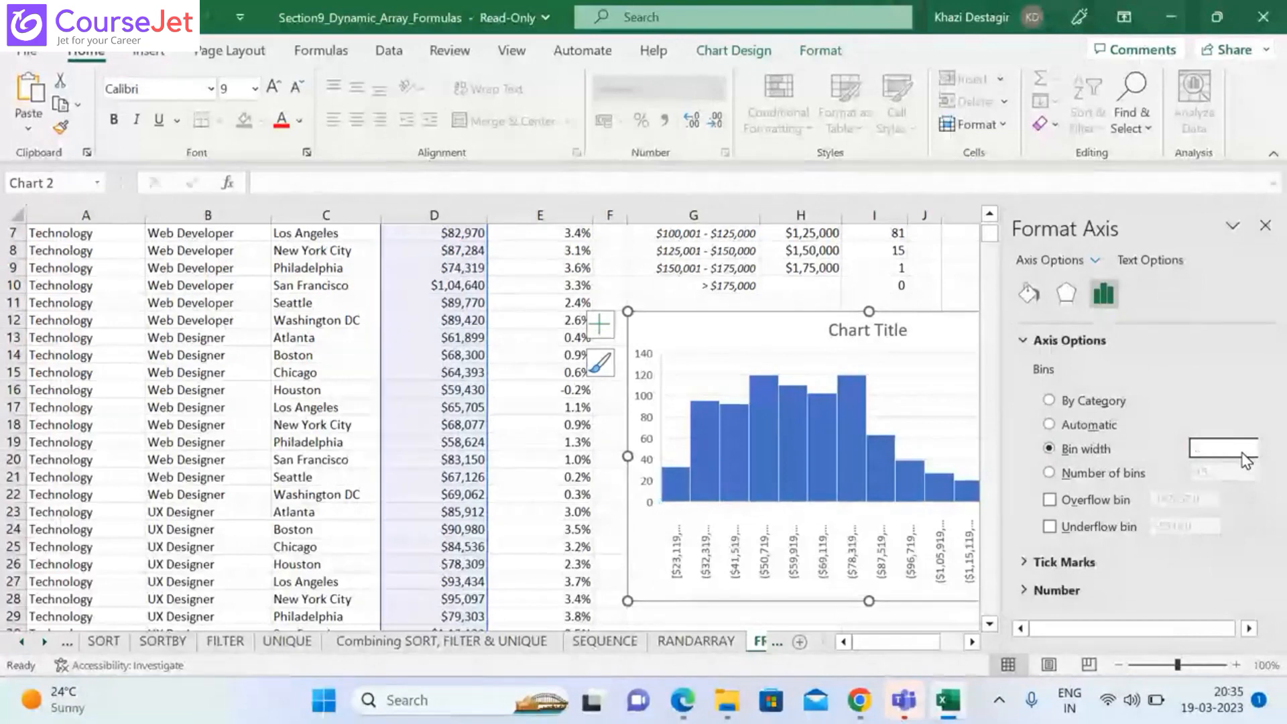
key(Return)
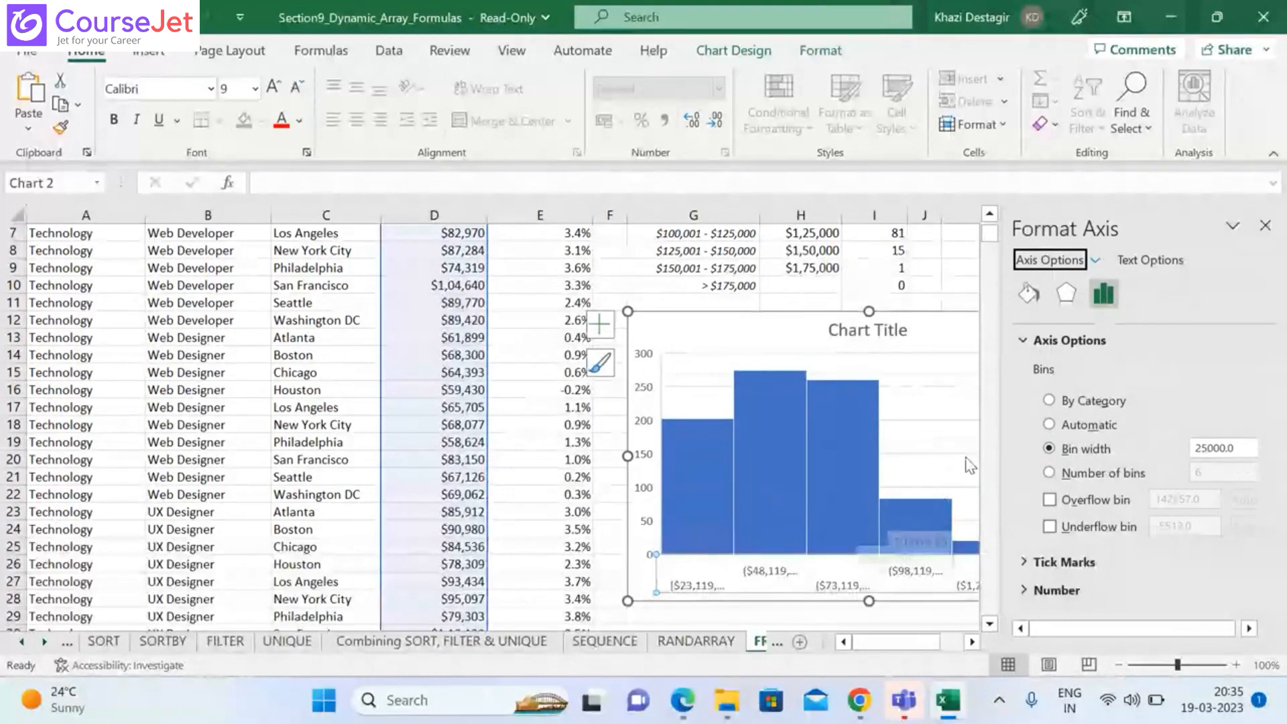
Enable the overflow bin on the histogram's horizontal axis and set it to 175000
mouse_move(857, 516)
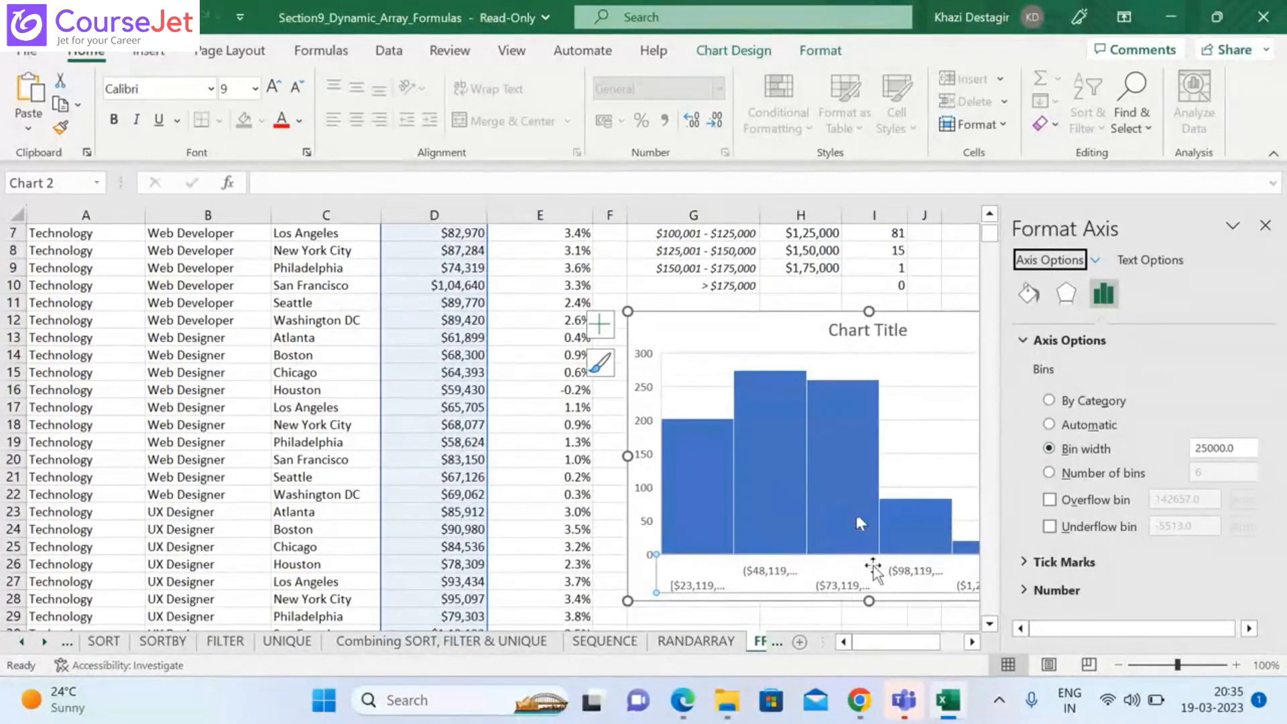
click(1078, 499)
click(1212, 498)
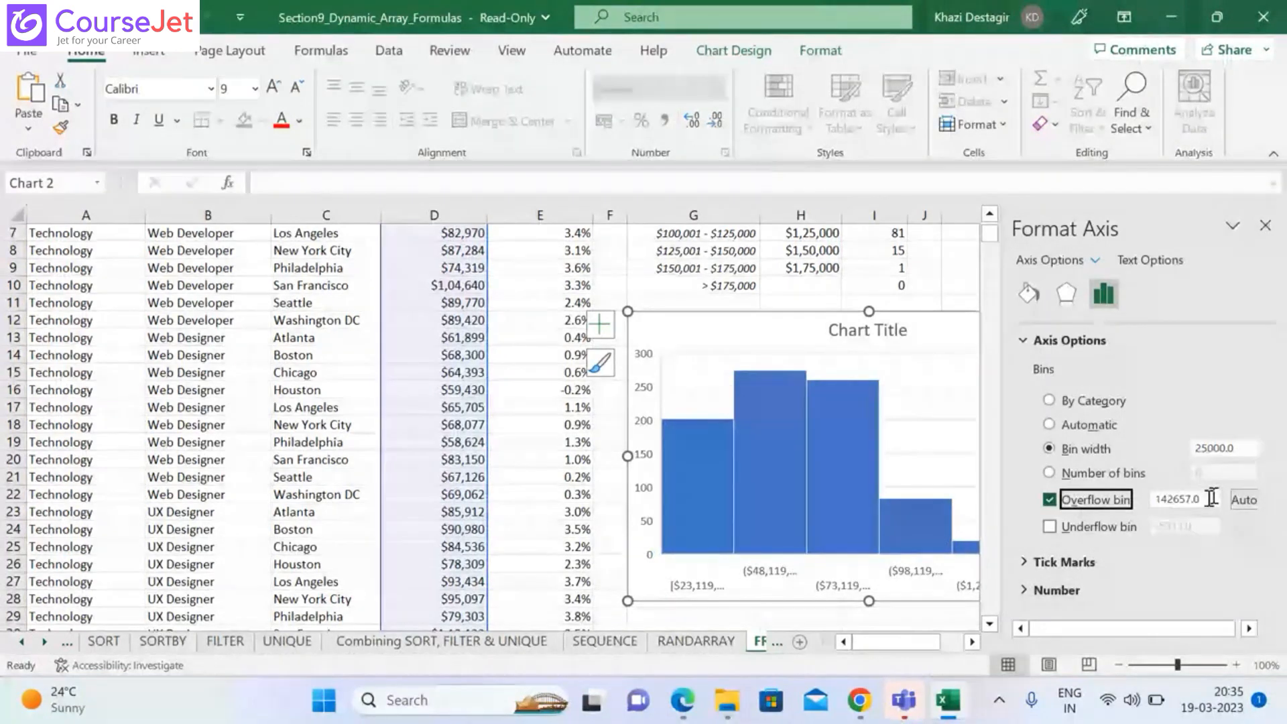
text(1)
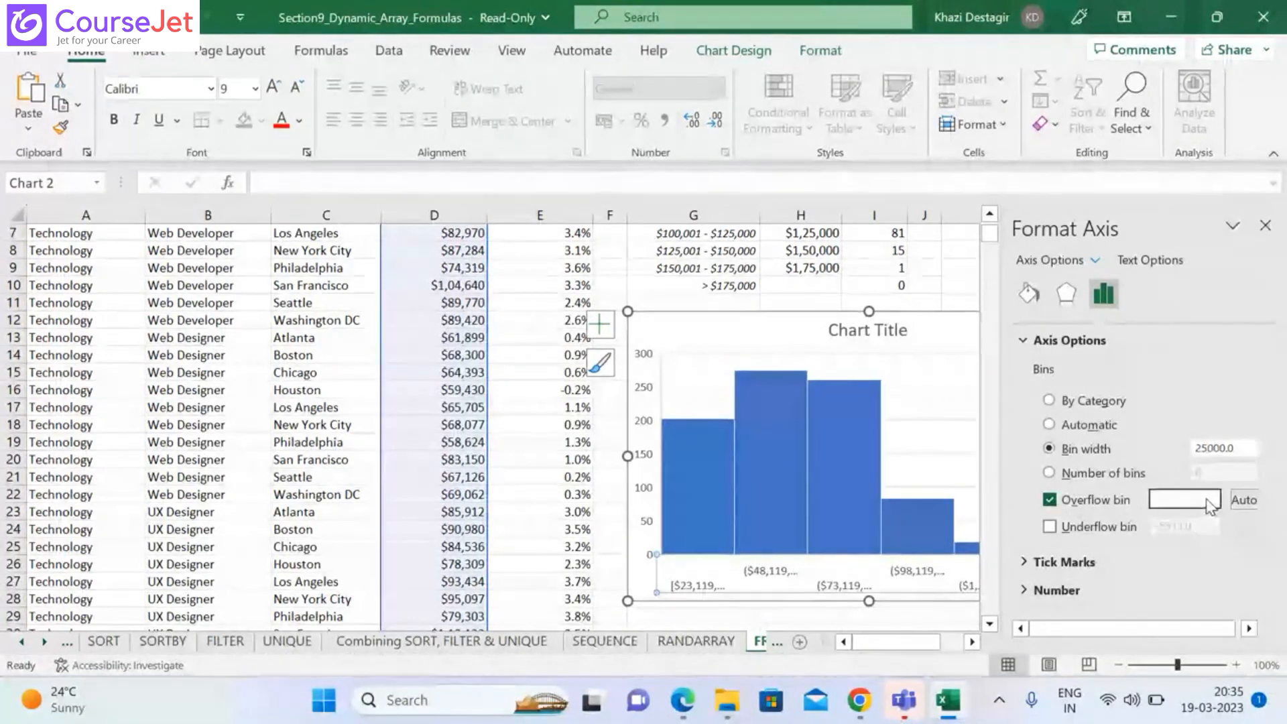
text(7500)
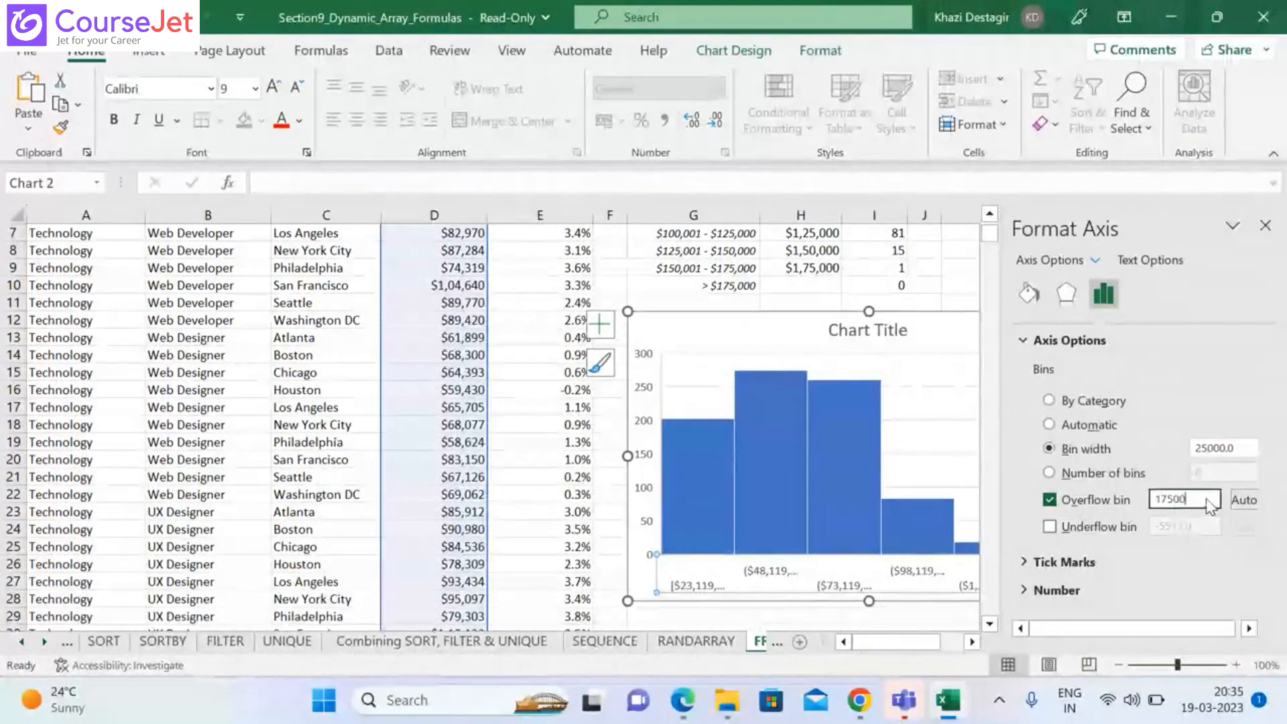
text(0)
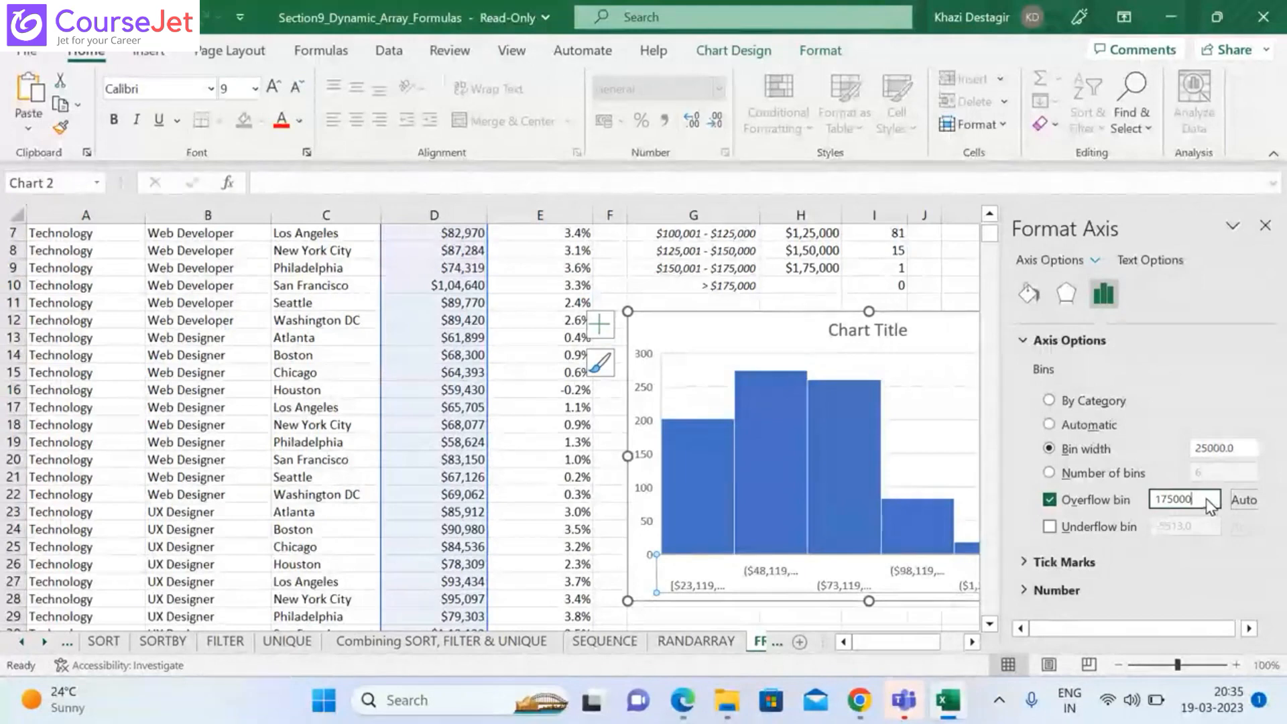
key(Return)
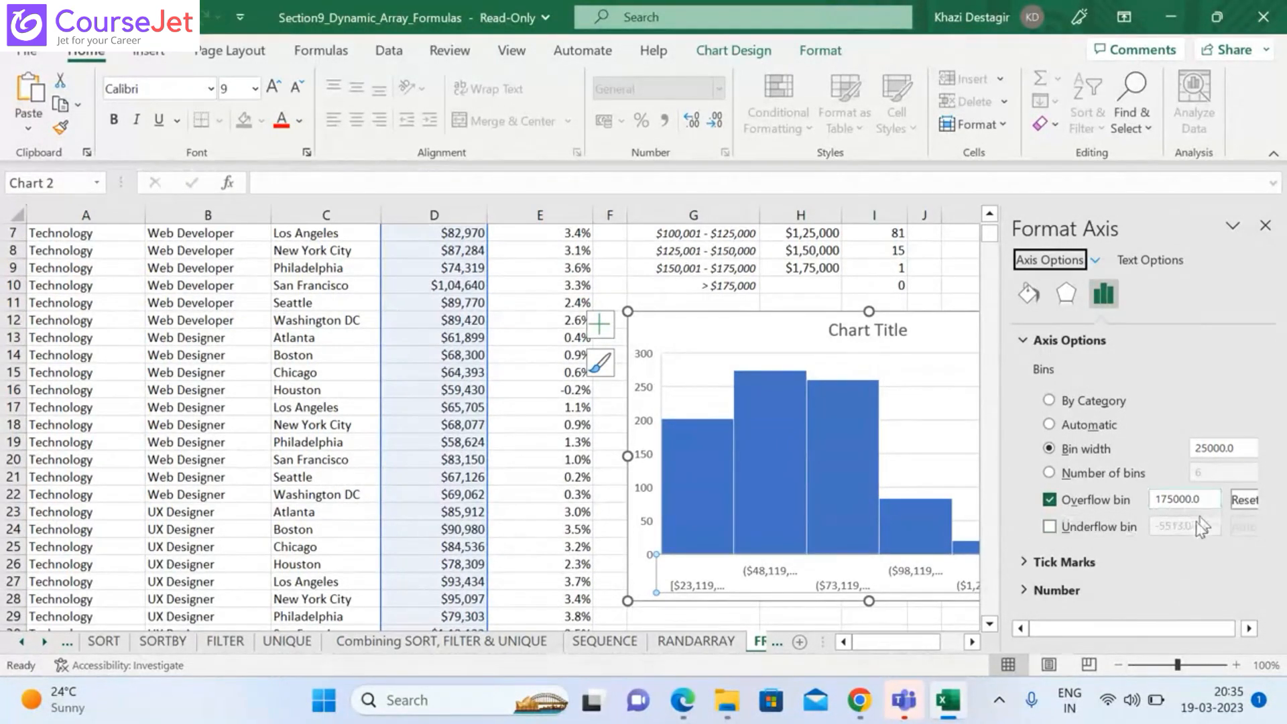
Enable the underflow bin on the histogram's horizontal axis and set it to 25000
click(1049, 527)
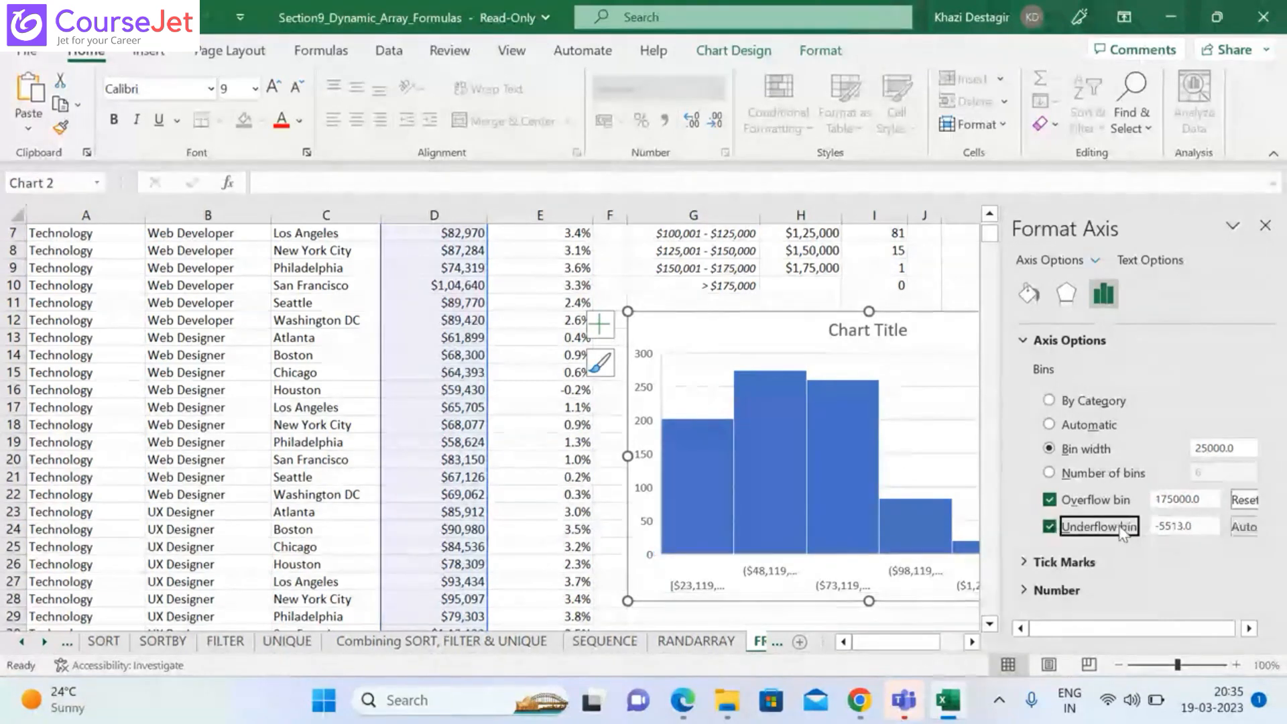
click(1195, 526)
key(ctrl+a)
text(2)
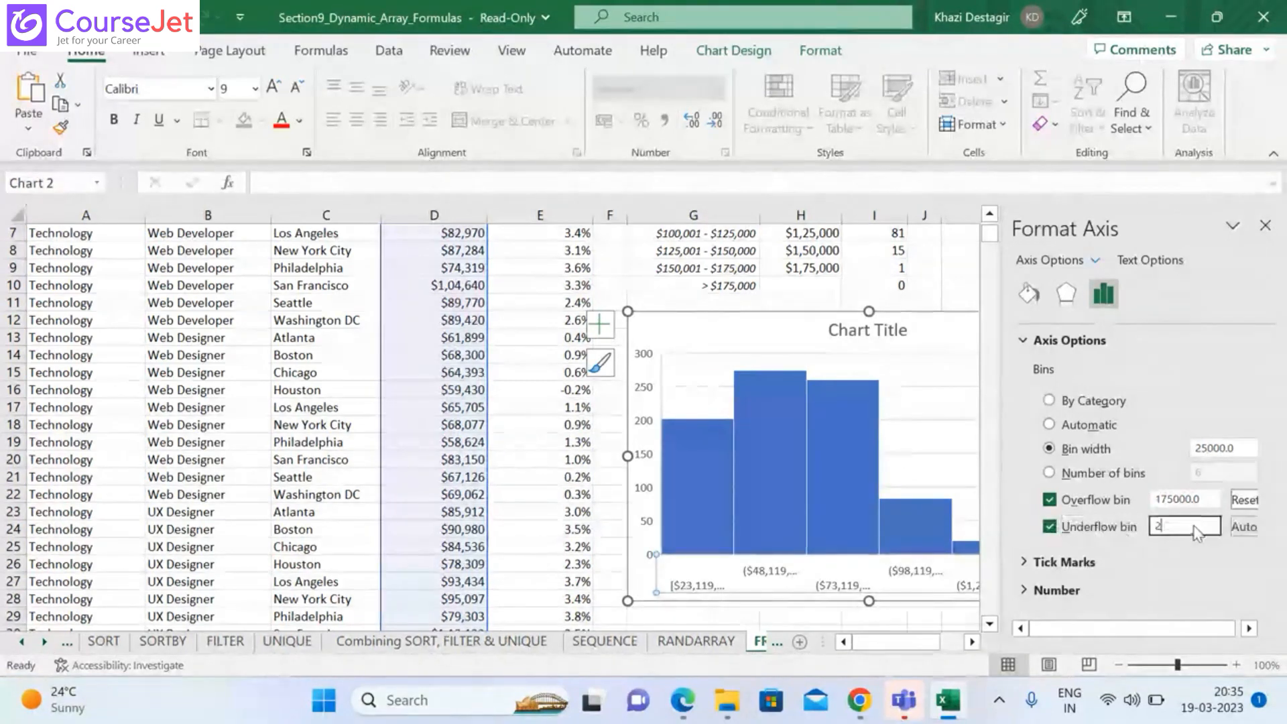
text(5000)
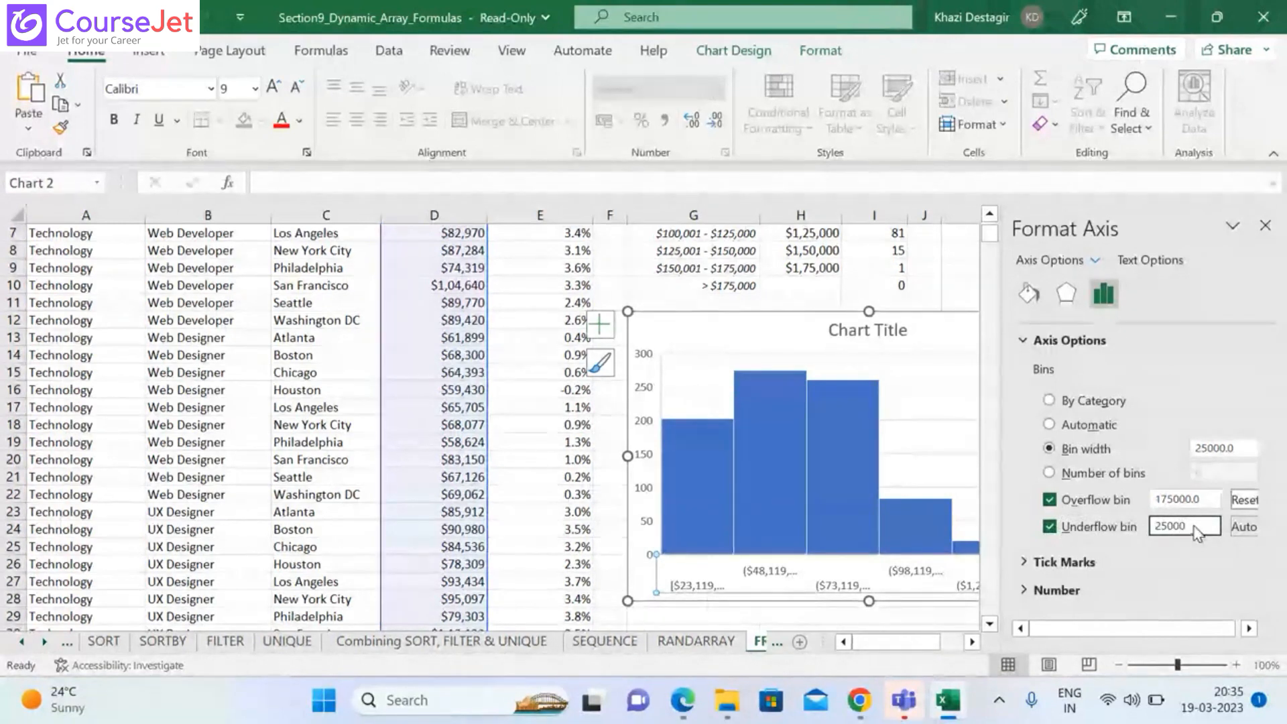
key(Return)
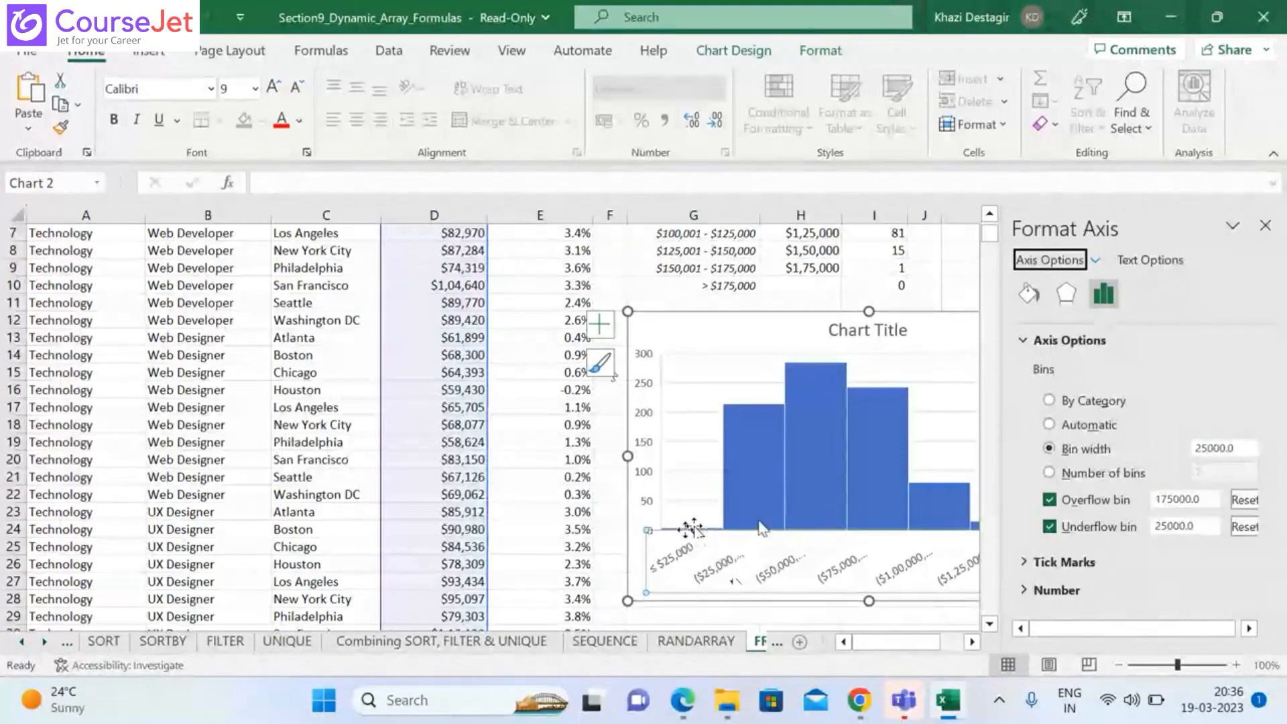
mouse_move(756, 521)
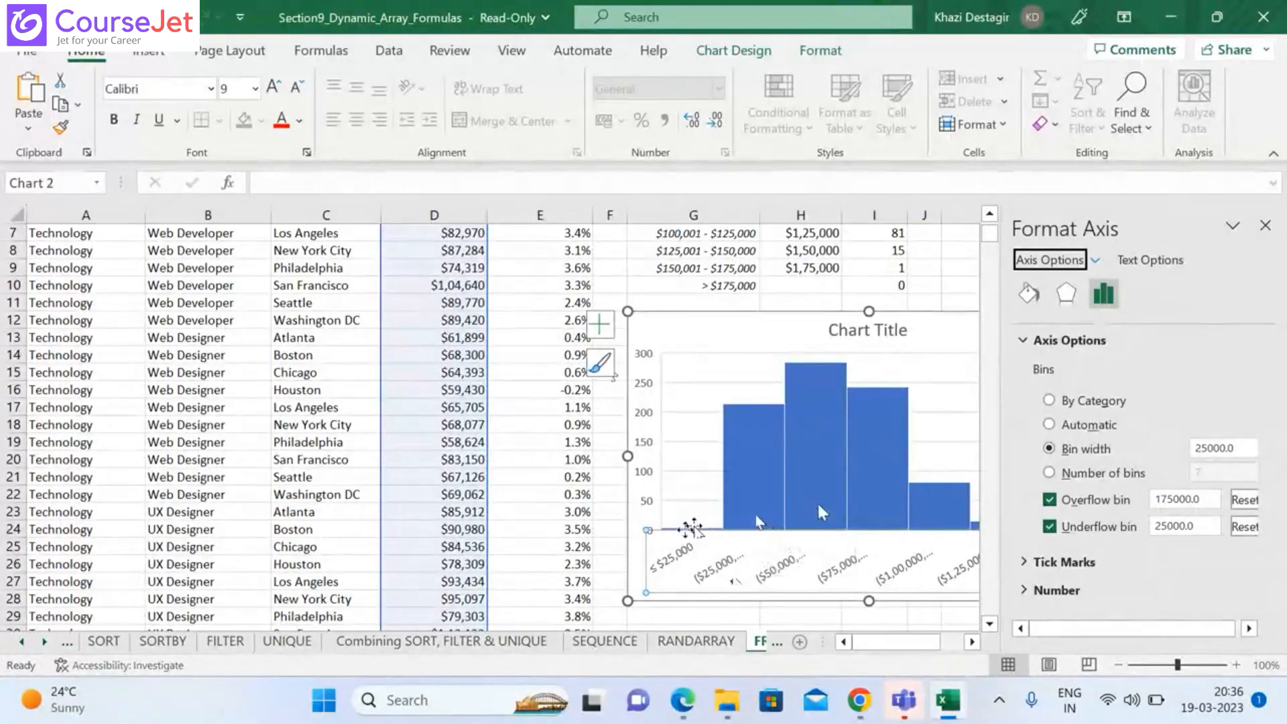
mouse_move(819, 516)
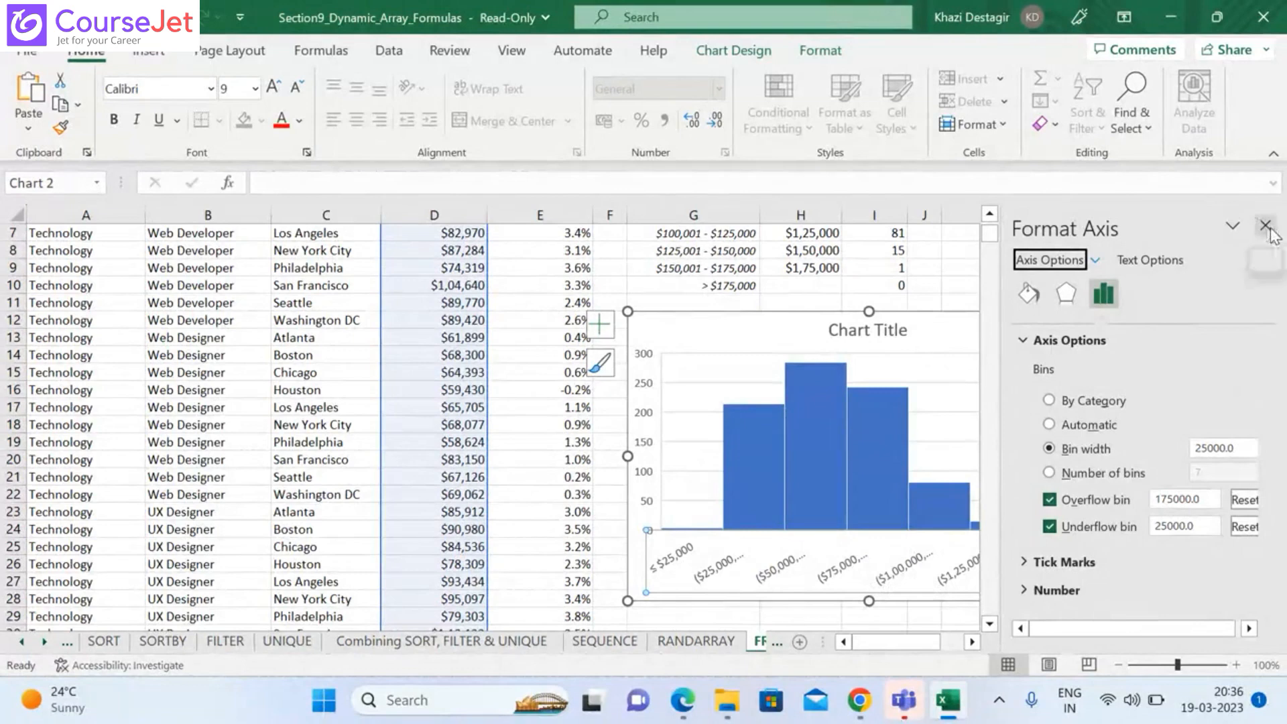
Replace the histogram's placeholder title with "SALARY DISTIRBUTION"
scroll(905, 269, up, 1)
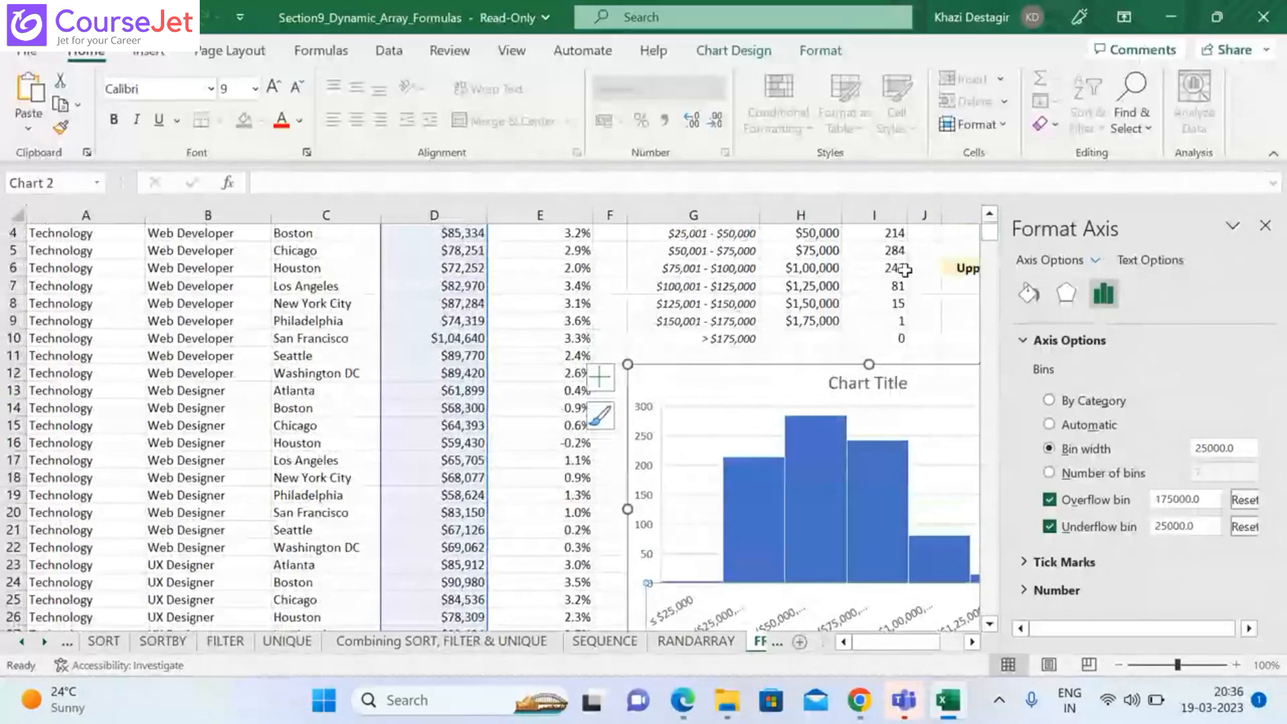
drag(877, 339, 863, 380)
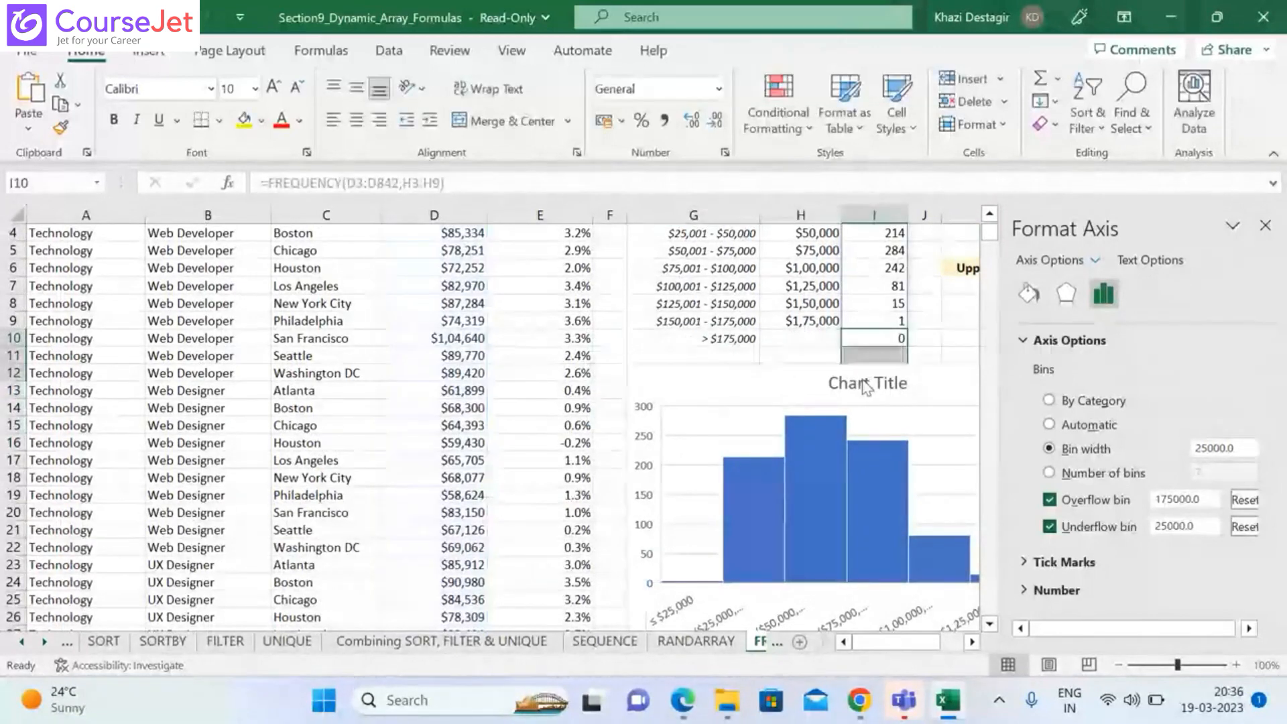
click(865, 383)
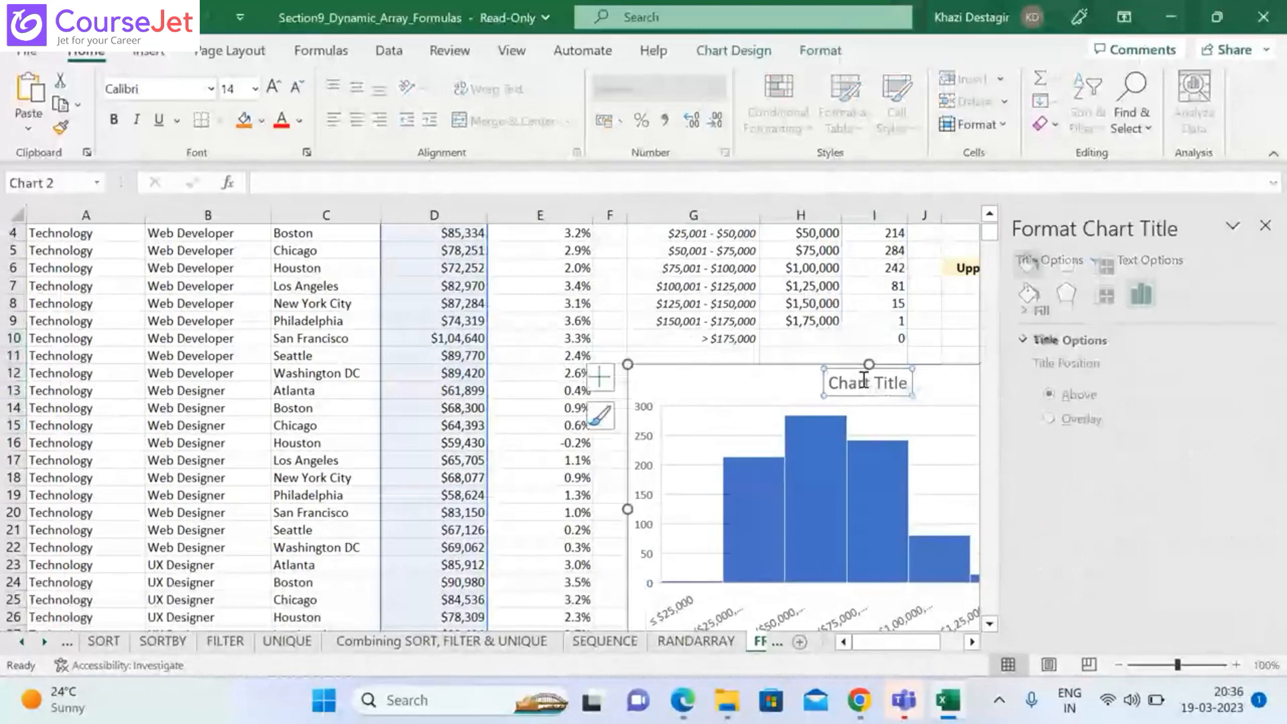
text(Sa)
key(BackSpace)
key(BackSpace)
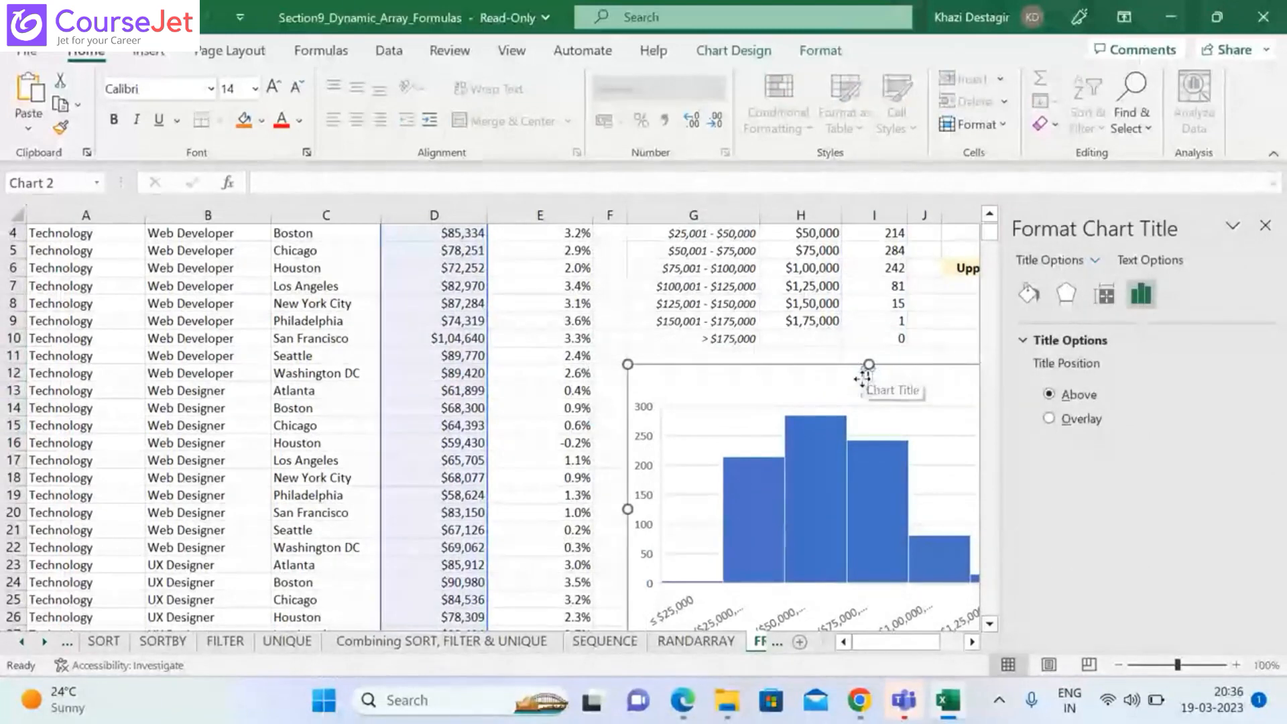
text(SALARIES)
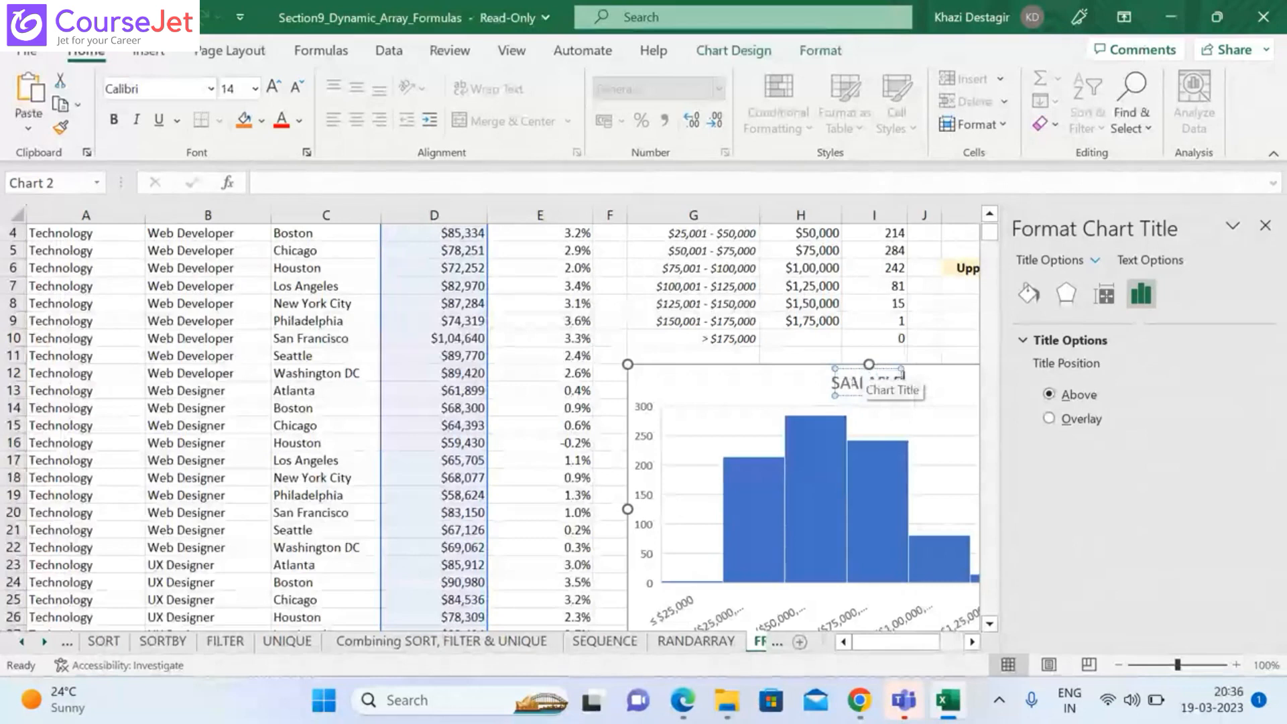
text( DISTIRB)
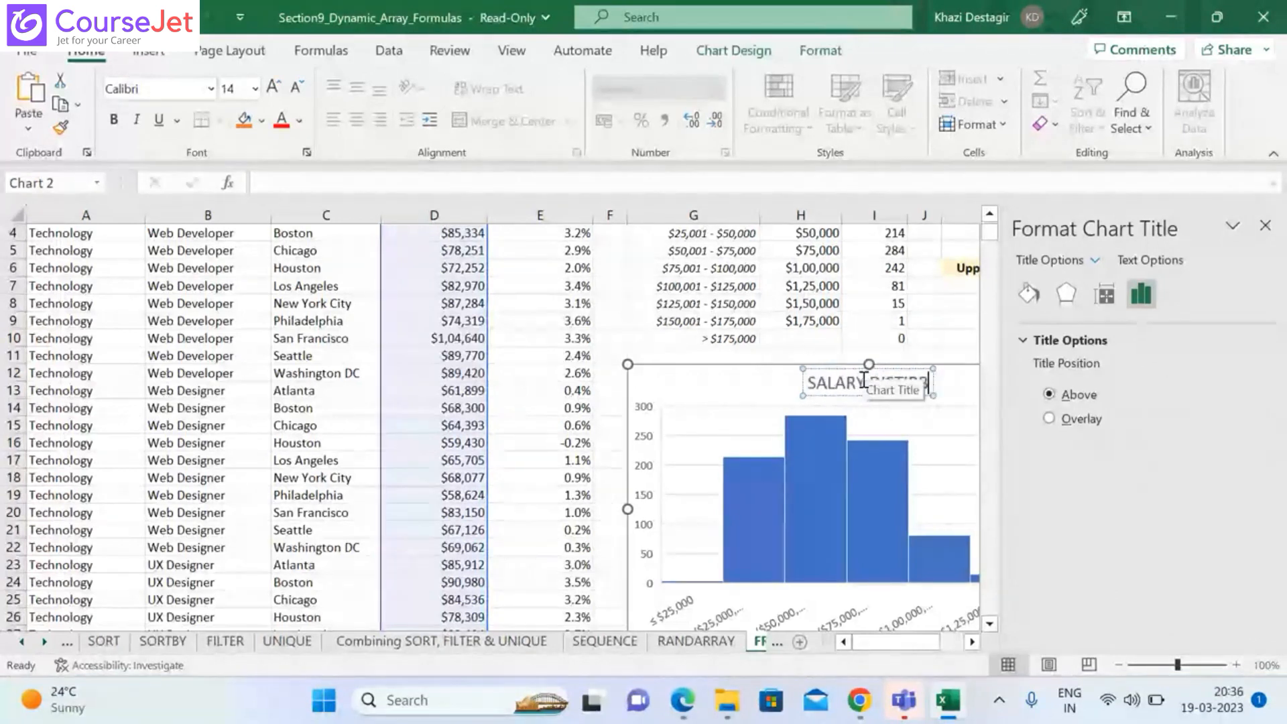
text(UTION)
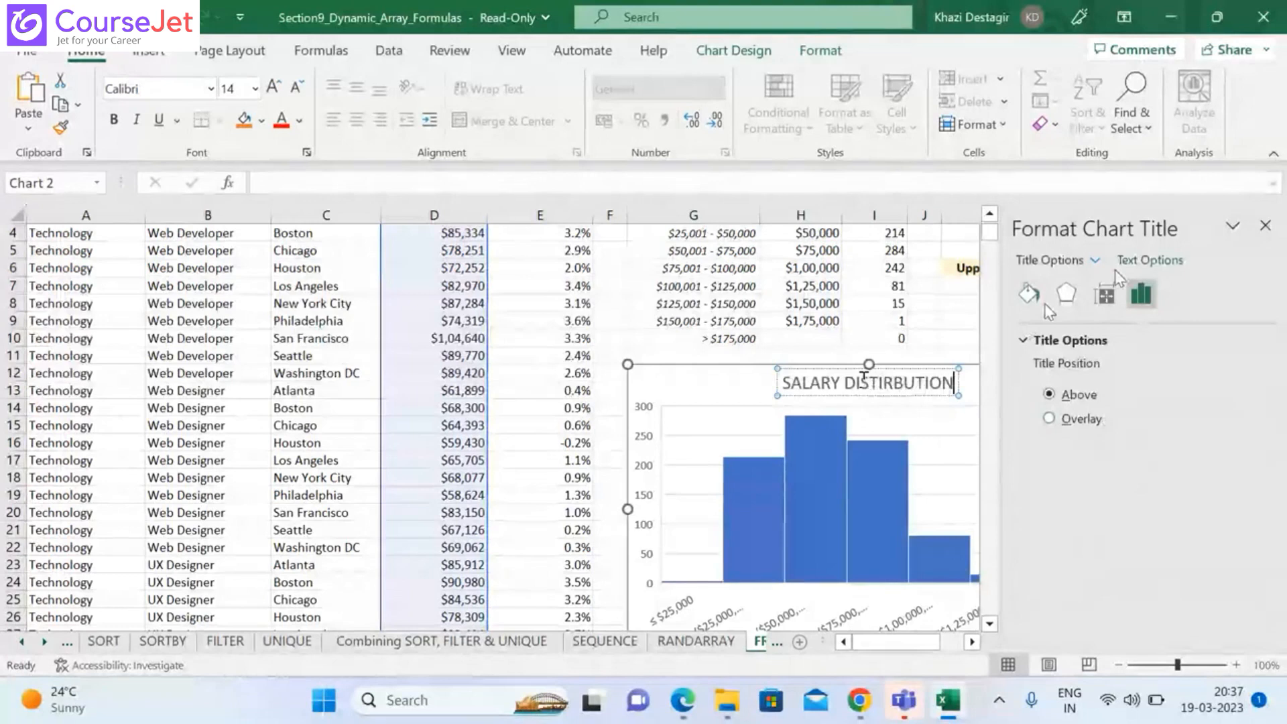
click(1141, 263)
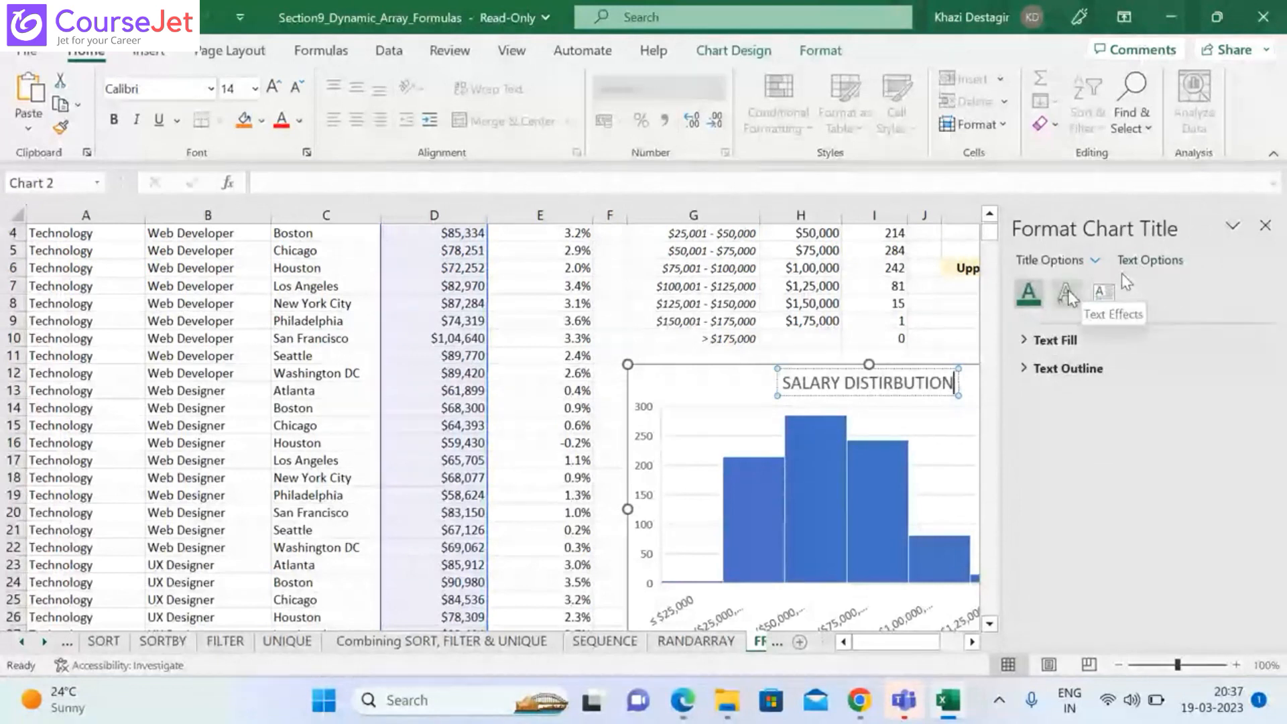
click(1065, 263)
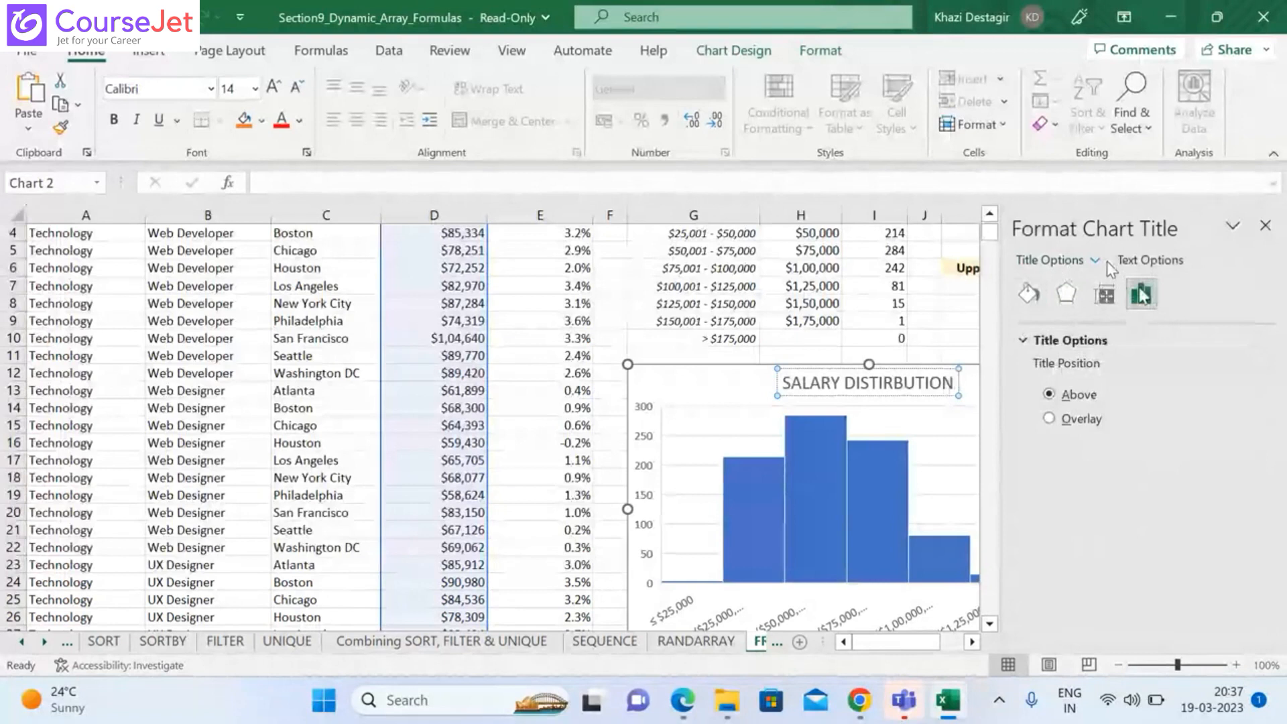
click(1105, 299)
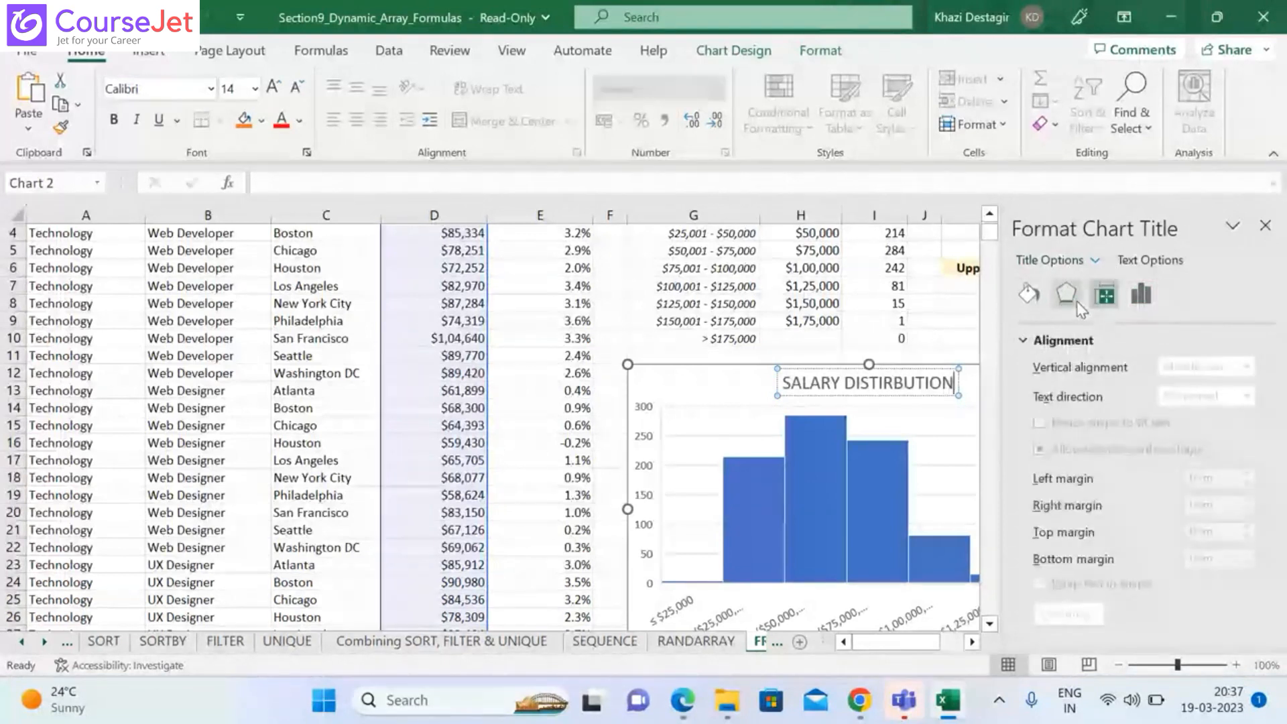
Give the histogram's title box a solid dark blue fill
click(1067, 296)
click(1028, 302)
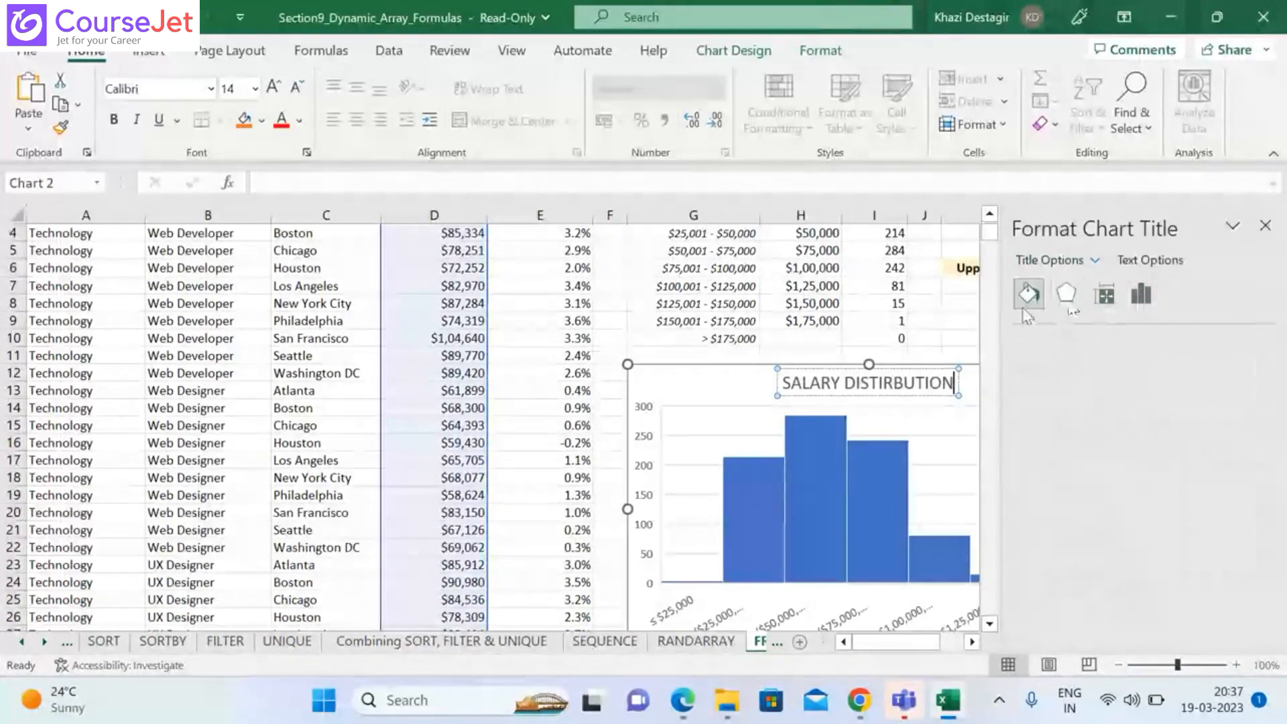
click(1041, 340)
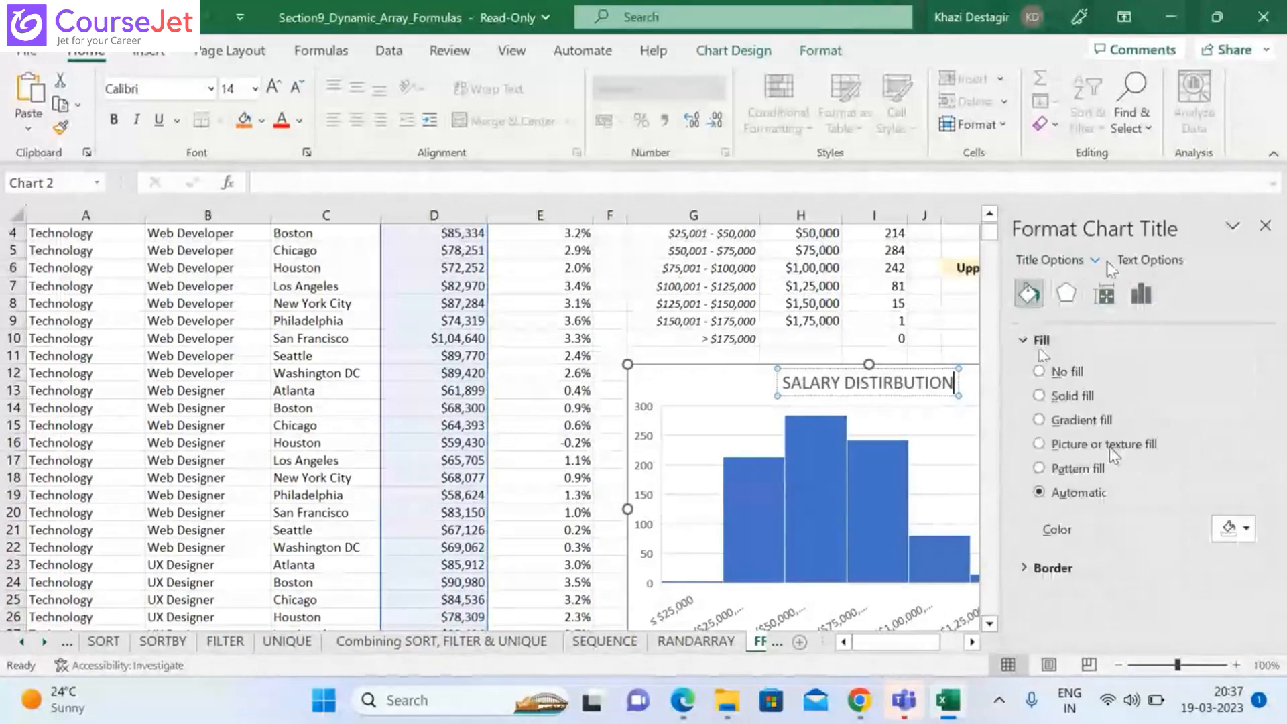
click(1246, 529)
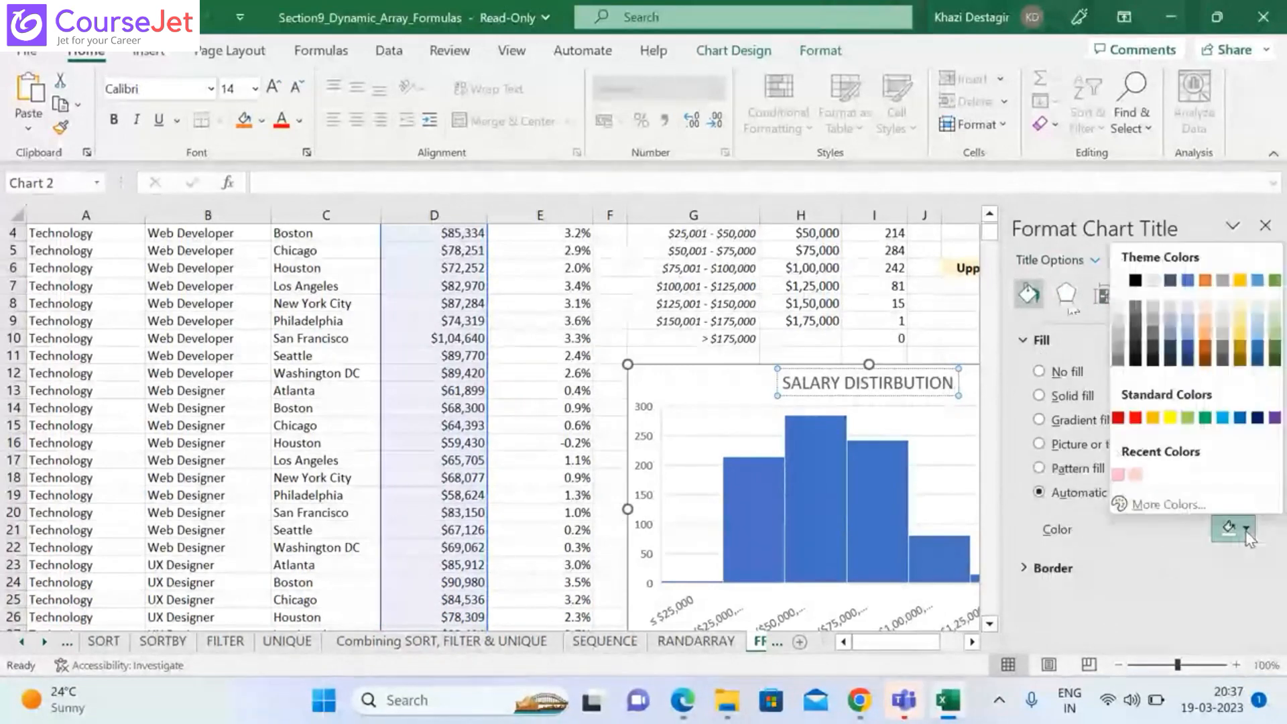
click(1188, 353)
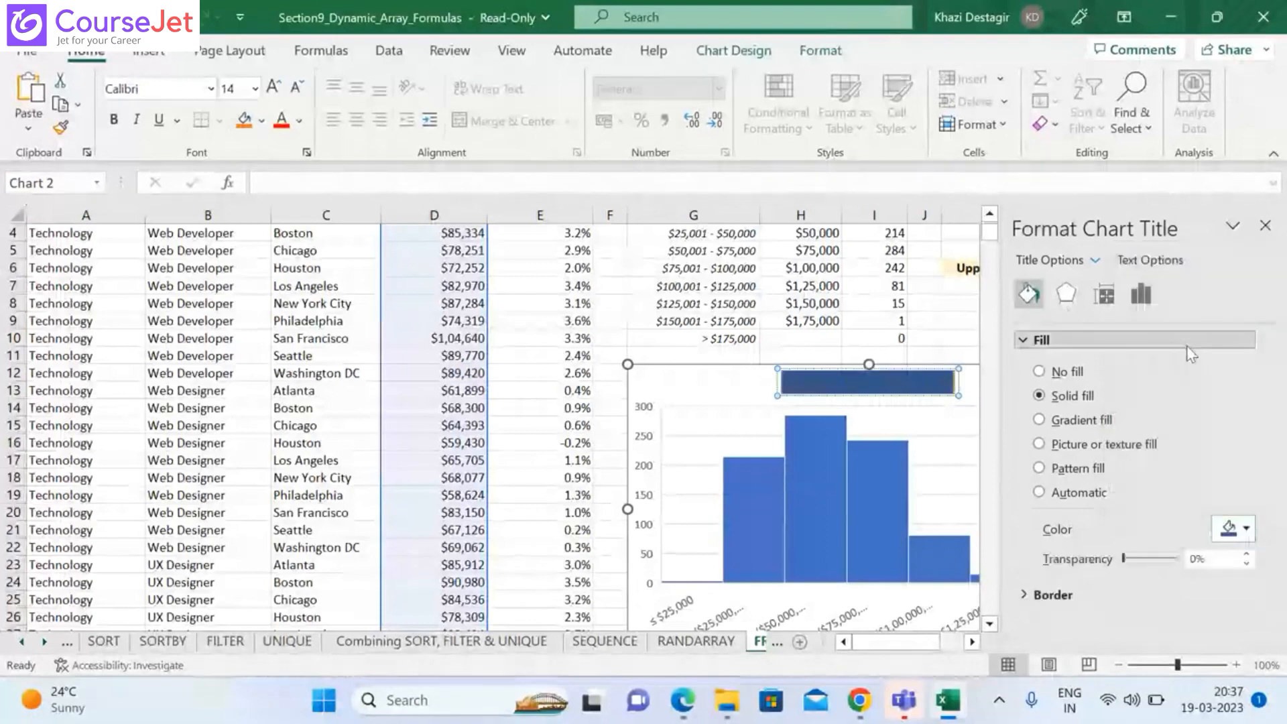
click(939, 456)
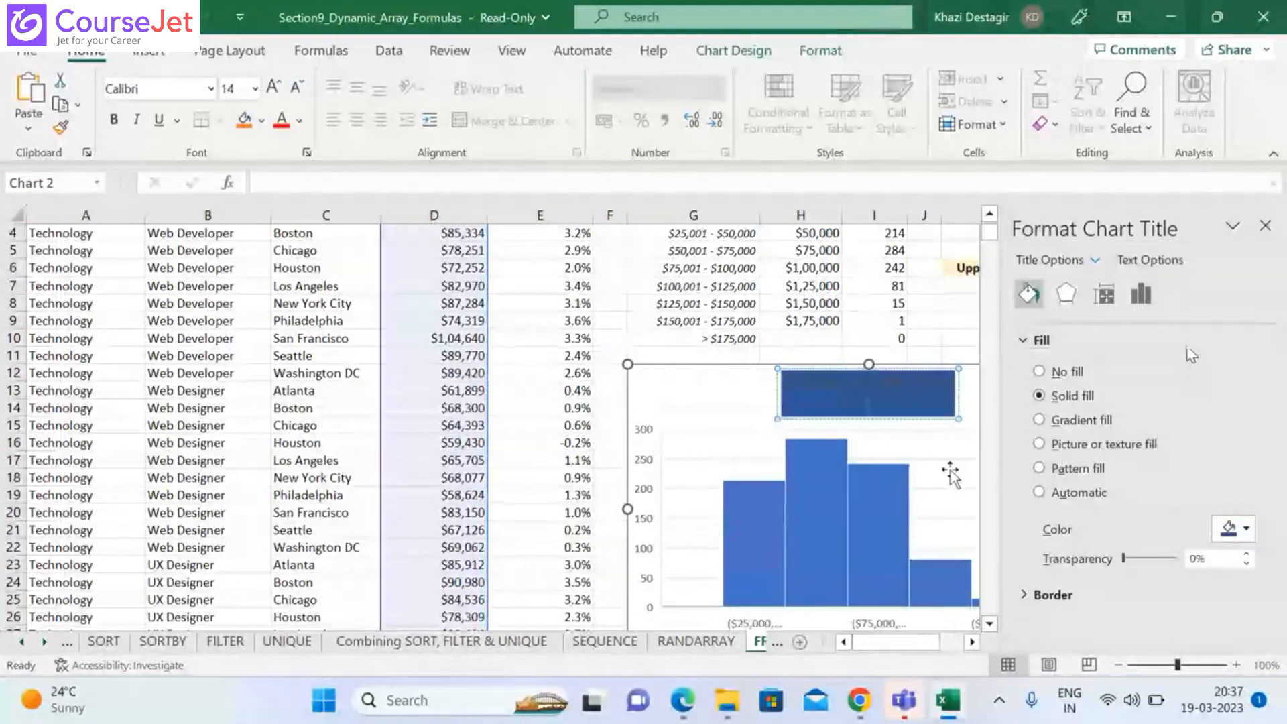
Set the histogram title's text fill to the light gray theme color and close the title formatting options
click(882, 376)
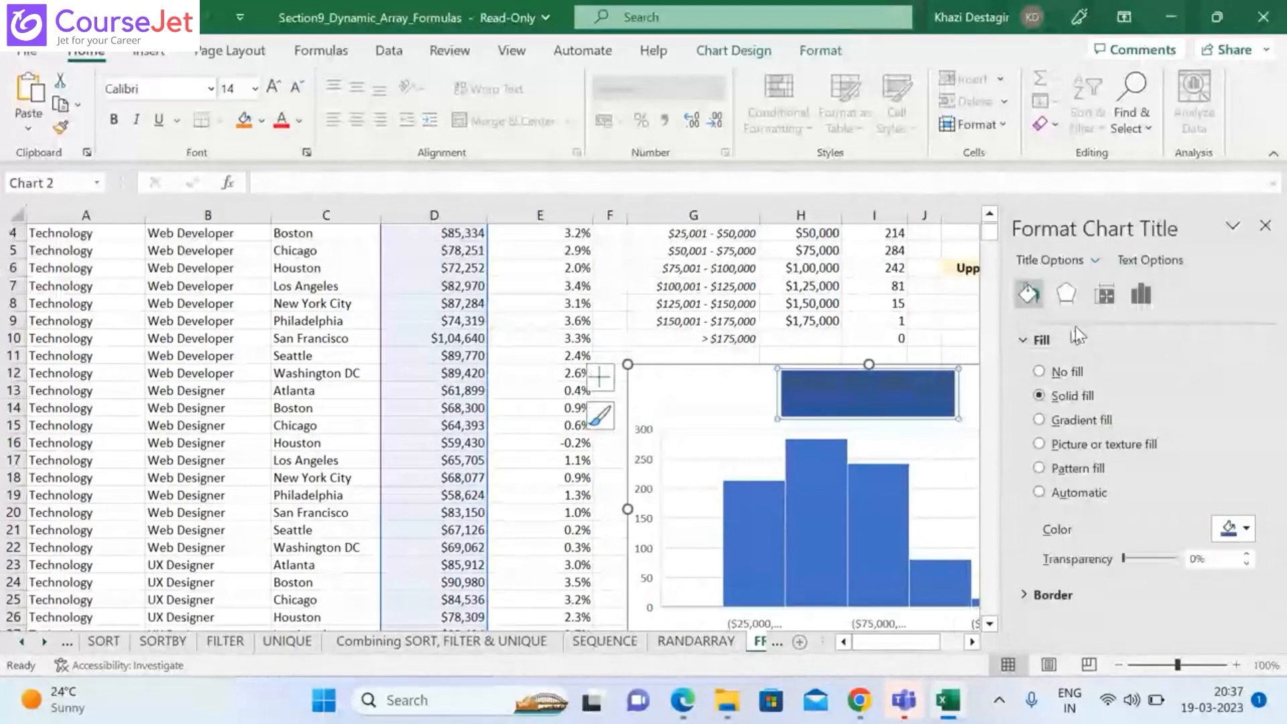
click(1142, 295)
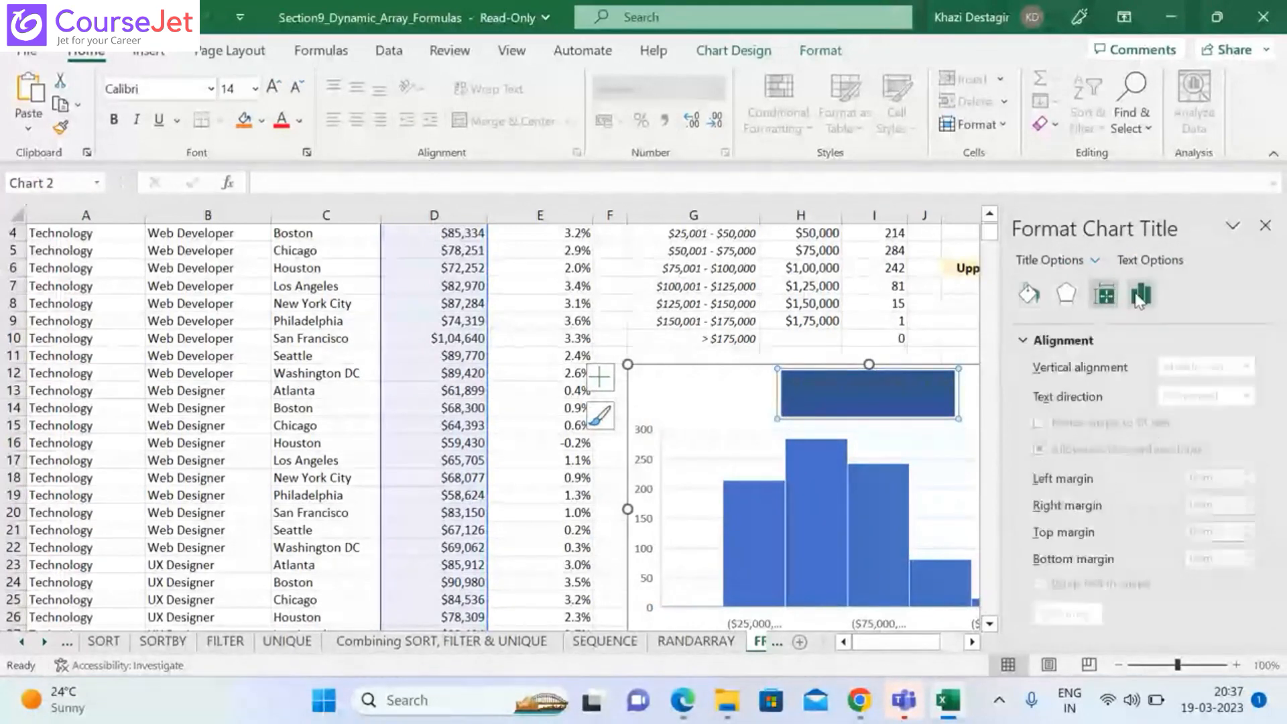
click(1143, 295)
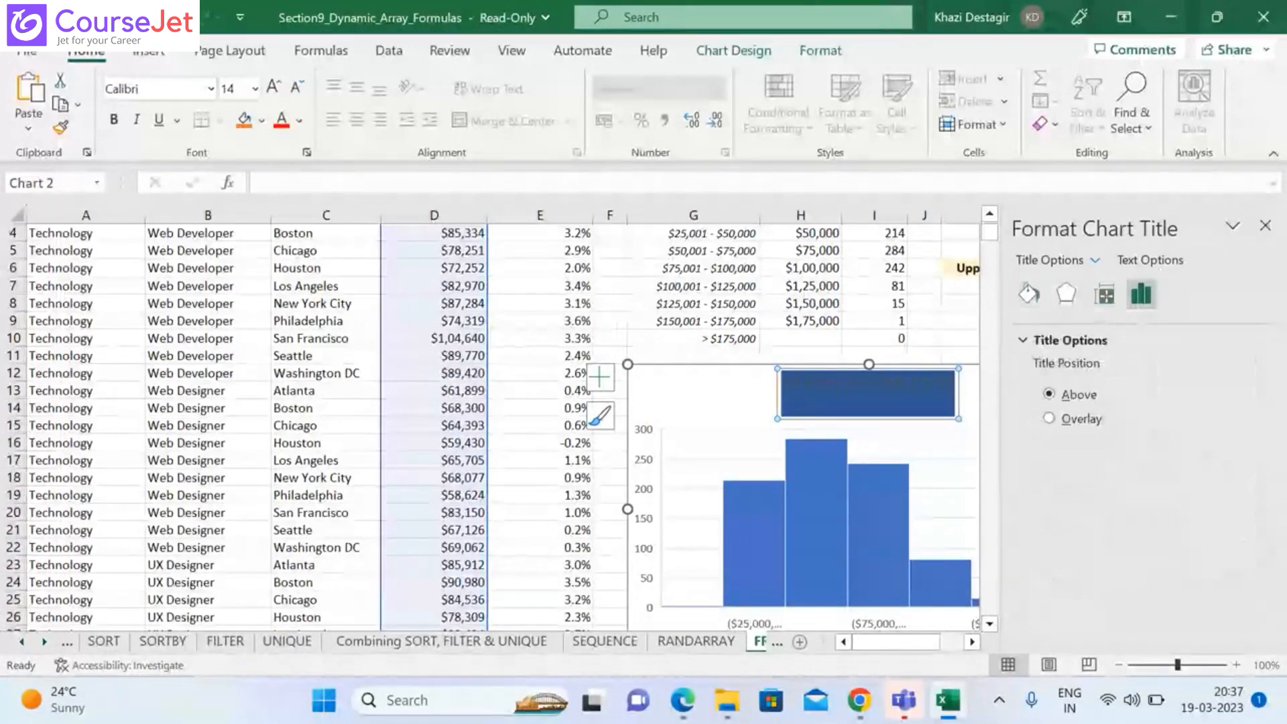
click(1159, 262)
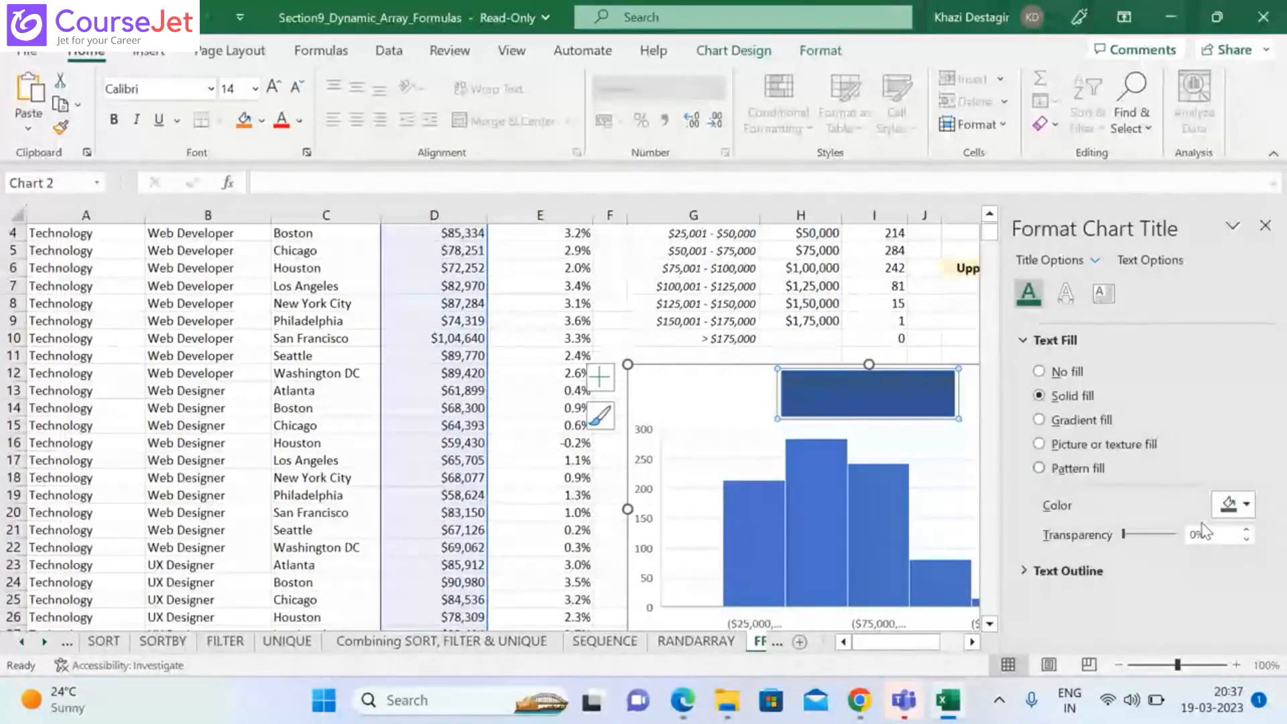
click(1246, 508)
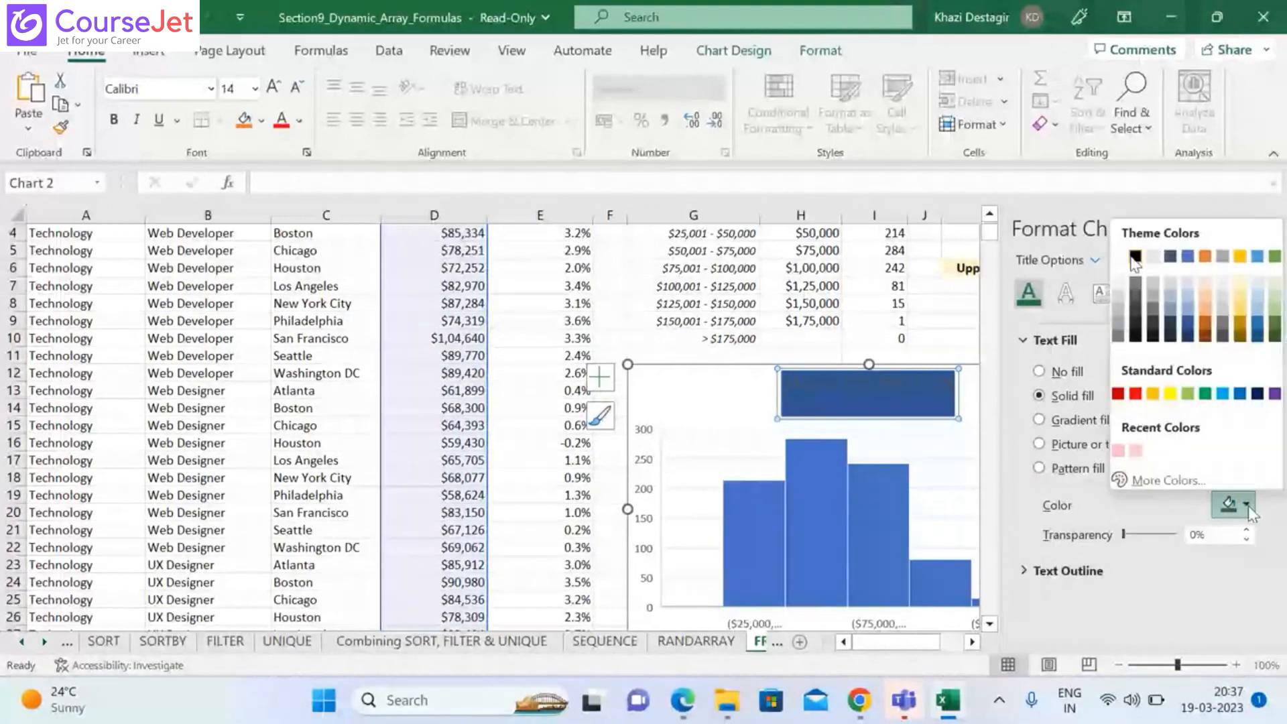
click(1153, 255)
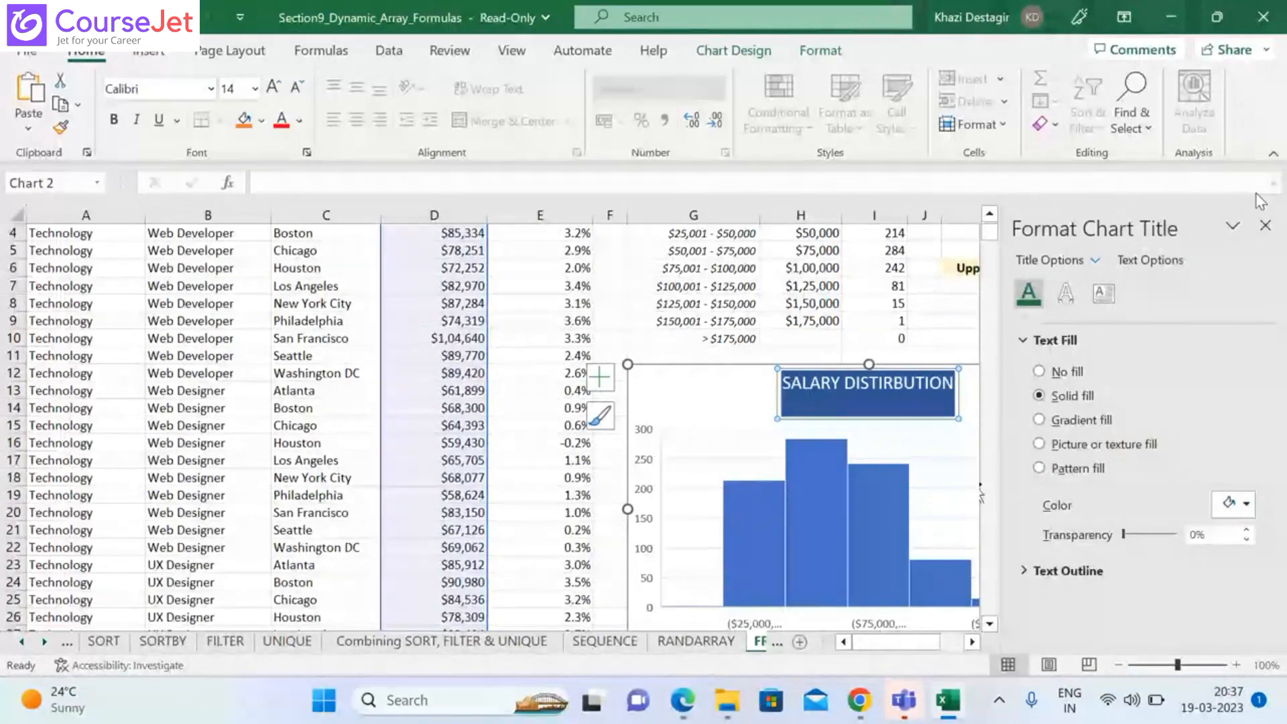
click(1265, 225)
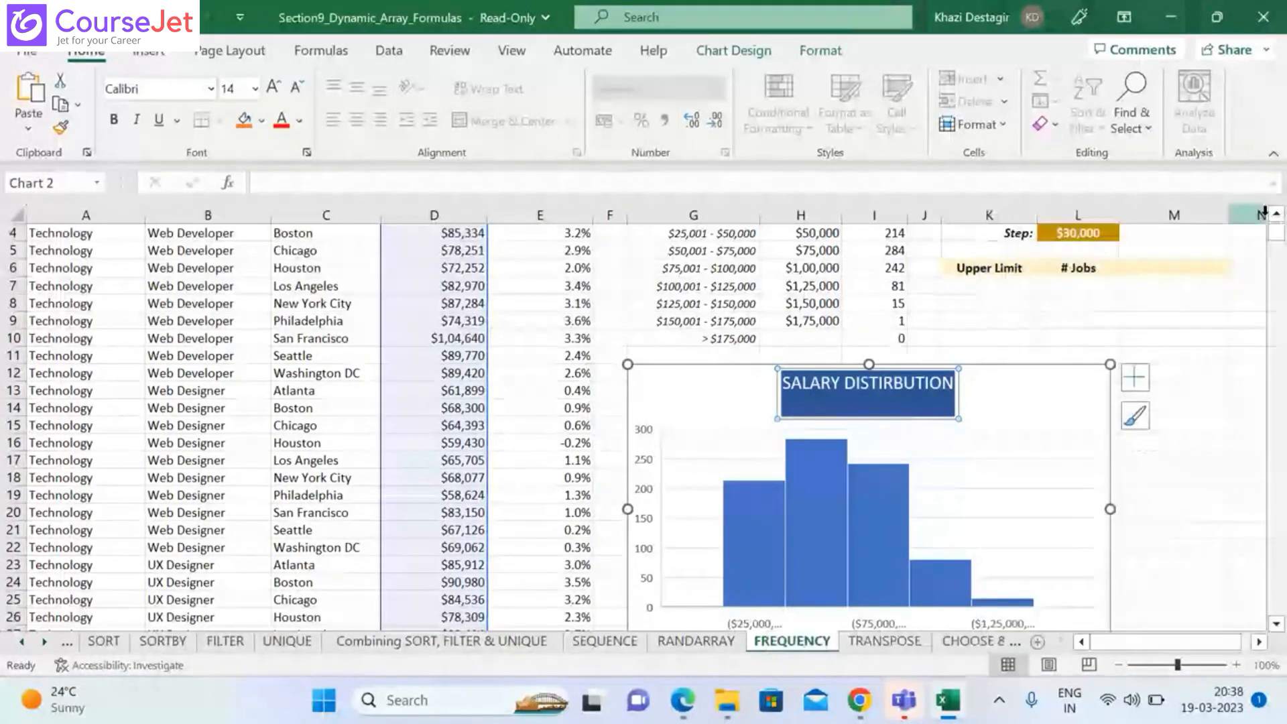